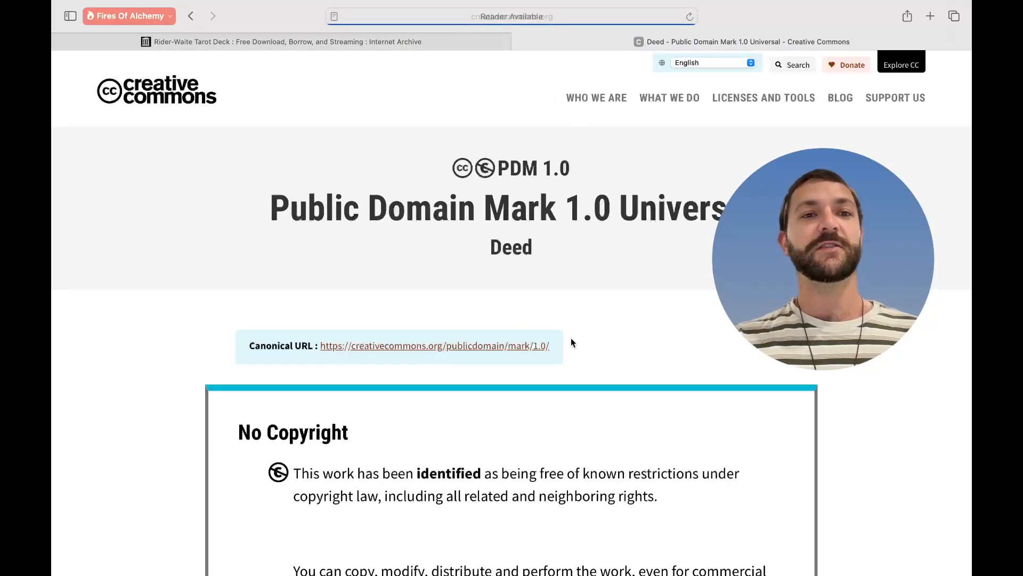
- Highlight the PDM 1.0 deed's no-known-copyright paragraph and return to the Rider-Waite archive page
{"action": "scroll", "coordinate": [570, 342], "scroll_direction": "down", "scroll_amount": 3}
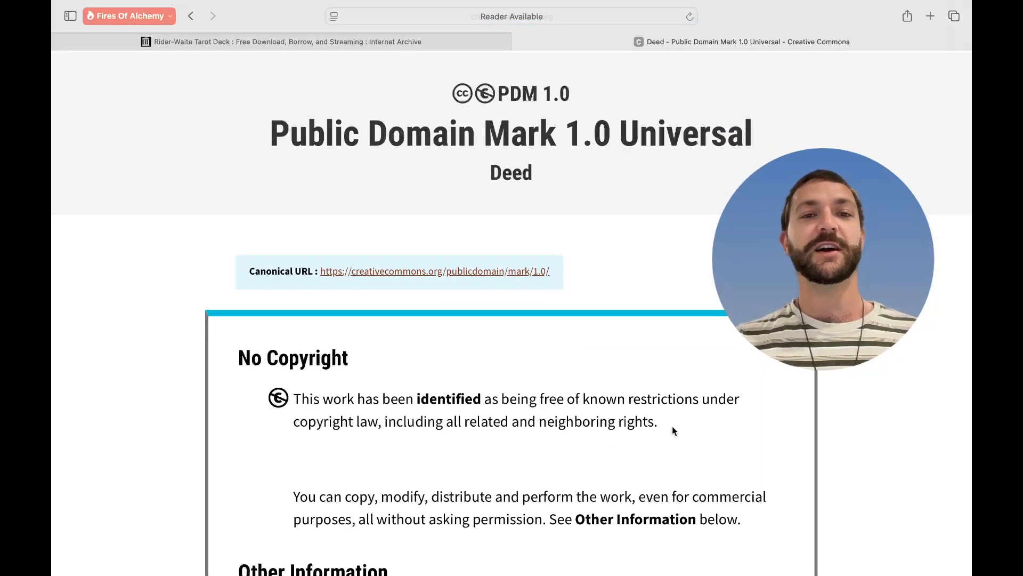
{"action": "left_click_drag", "start_coordinate": [687, 424], "coordinate": [231, 358]}
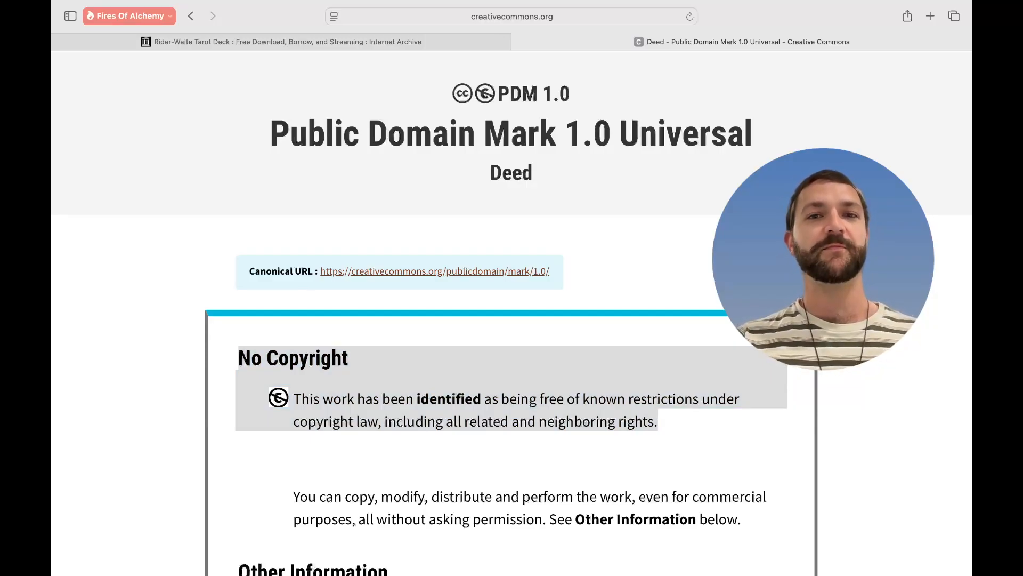
{"action": "left_click", "coordinate": [449, 395]}
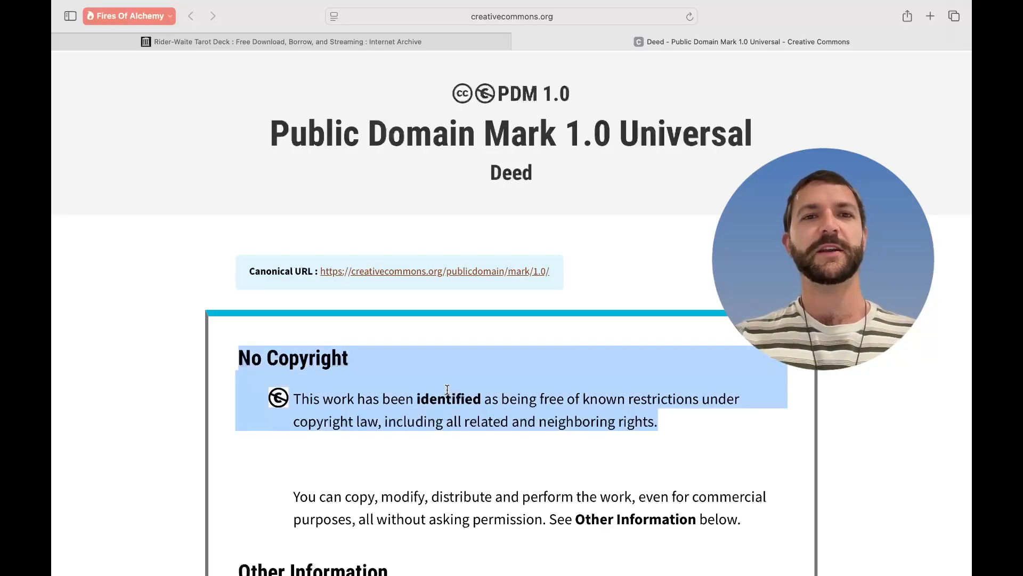
{"action": "key", "text": "ctrl+shift+Tab"}
- List the Rider-Waite deck's PNG files from Download Options and scroll back to the top
{"action": "scroll", "coordinate": [587, 403], "scroll_direction": "down", "scroll_amount": 6}
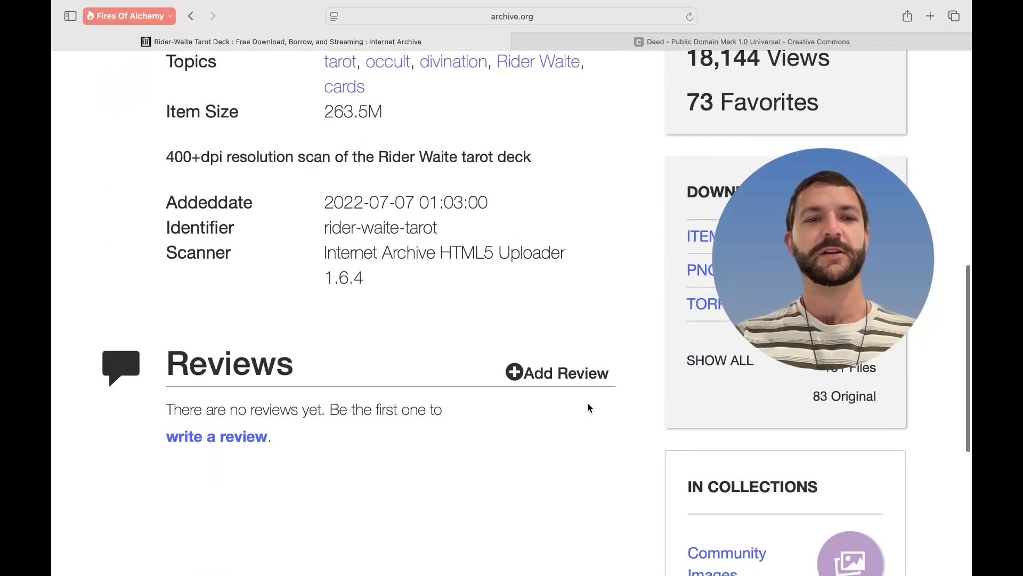
{"action": "left_click", "coordinate": [702, 266]}
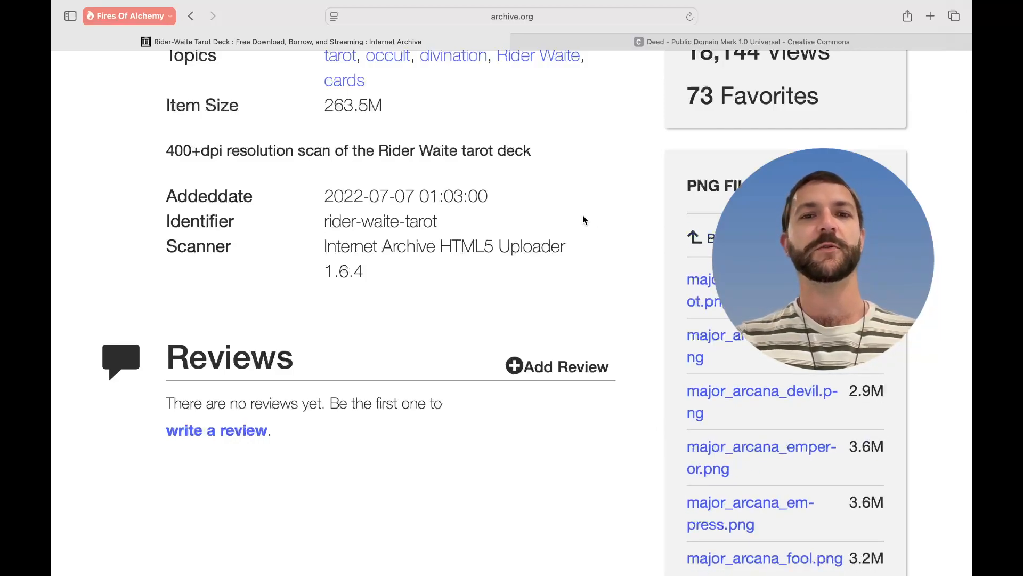
{"action": "scroll", "coordinate": [584, 215], "scroll_direction": "up", "scroll_amount": 8}
{"action": "scroll", "coordinate": [583, 215], "scroll_direction": "up", "scroll_amount": 5}
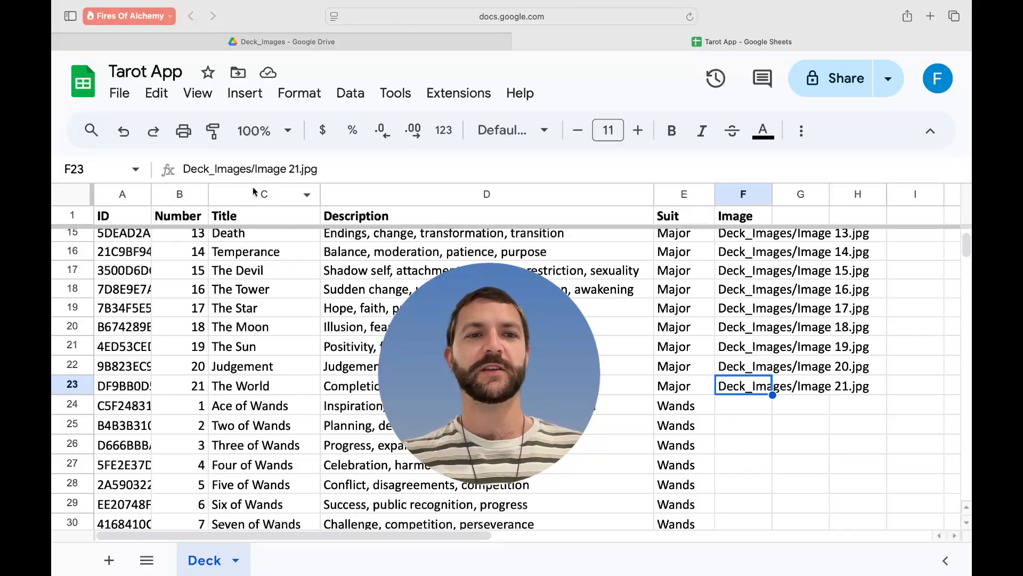
- Copy the Deck_Images/ prefix from F23 into cell F24, then go to the Drive folder
{"action": "left_click_drag", "start_coordinate": [259, 171], "coordinate": [158, 164]}
{"action": "key", "text": "cmd+c"}
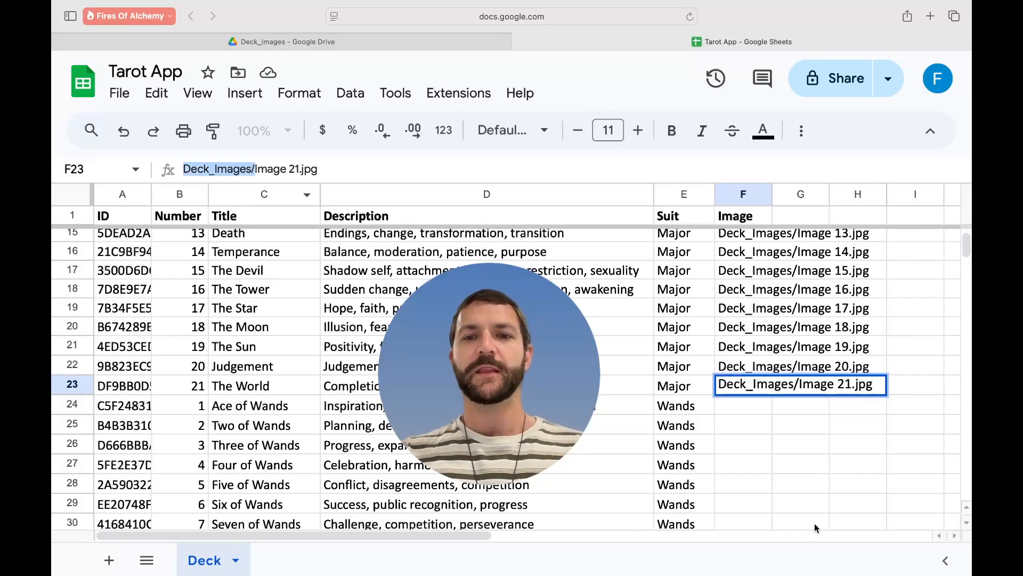
{"action": "left_click", "coordinate": [748, 413]}
{"action": "key", "text": "cmd+v"}
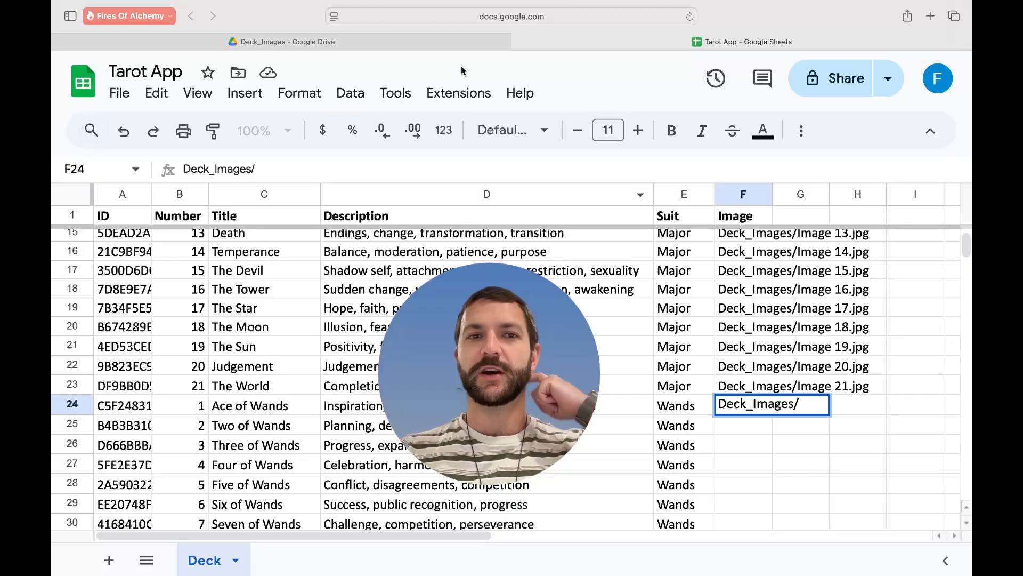
{"action": "left_click", "coordinate": [439, 37]}
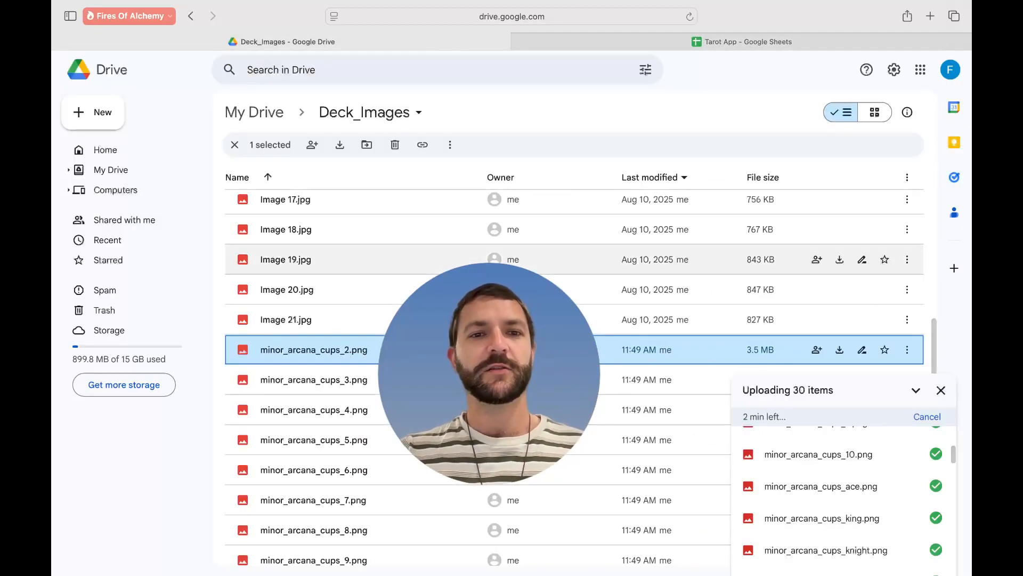
- Copy minor_arcana_cups_2.png's exact name through Rename, leaving it unchanged, and return to Sheets
{"action": "right_click", "coordinate": [321, 353]}
{"action": "left_click", "coordinate": [362, 415]}
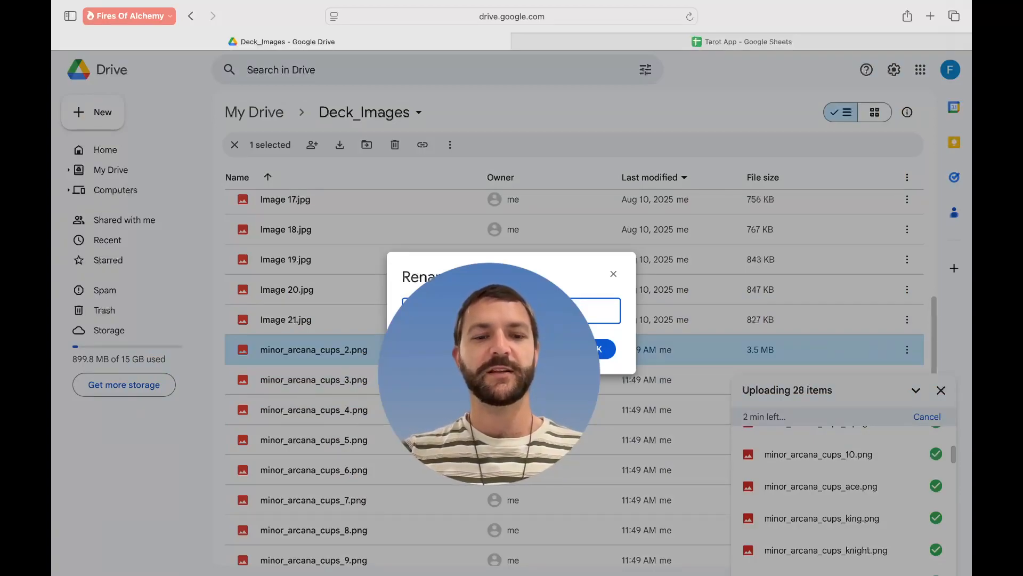
{"action": "left_click", "coordinate": [603, 352]}
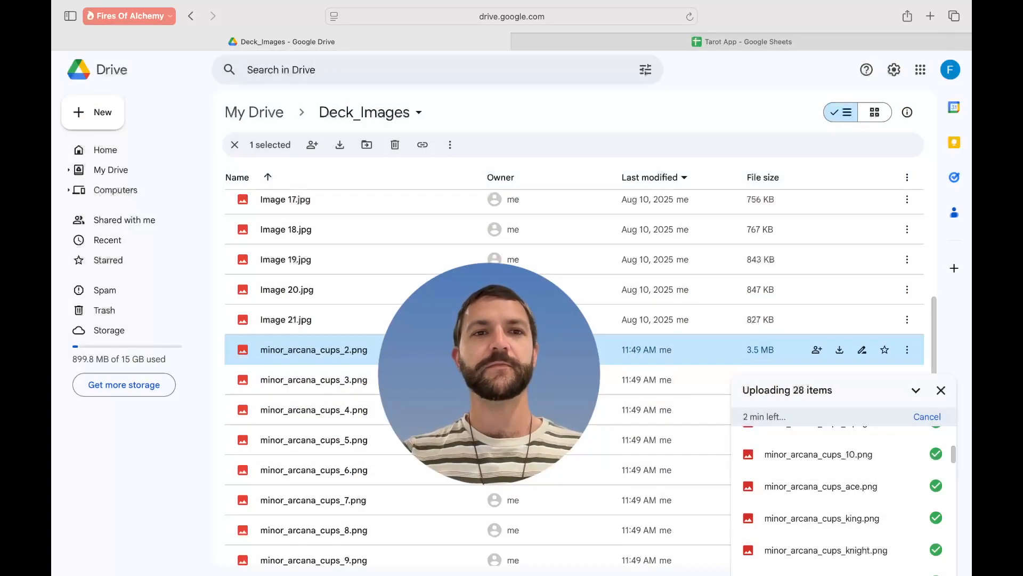
{"action": "key", "text": "ctrl+Tab"}
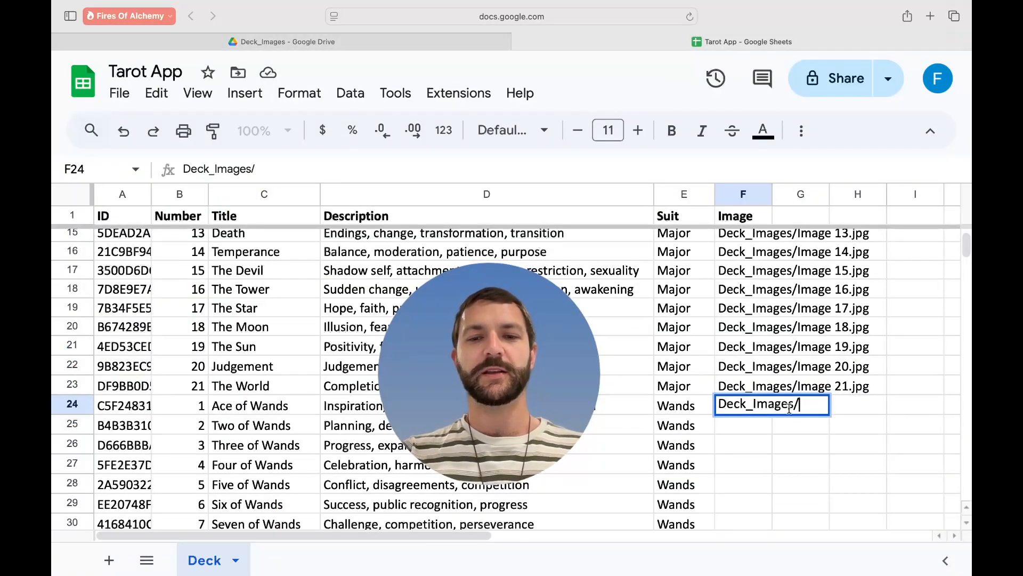
- Complete F24 as Deck_Images/minor_arcana_cups_2 by pasting the file name without .png
{"action": "key", "text": "super+v"}
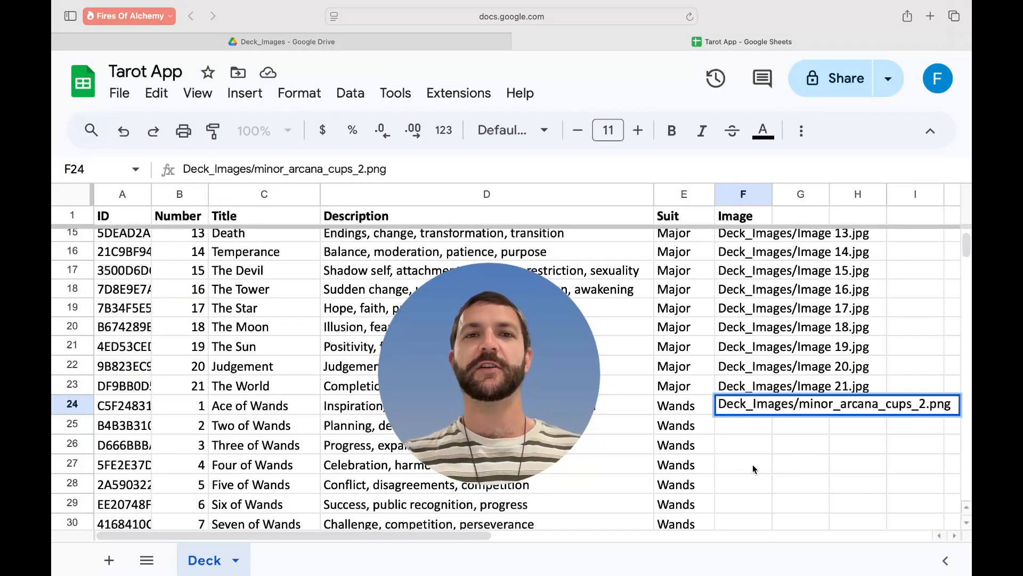
{"action": "key", "text": "BackSpace"}
{"action": "key", "text": "BackSpace"}
{"action": "key", "text": "BackSpace"}
{"action": "key", "text": "BackSpace"}
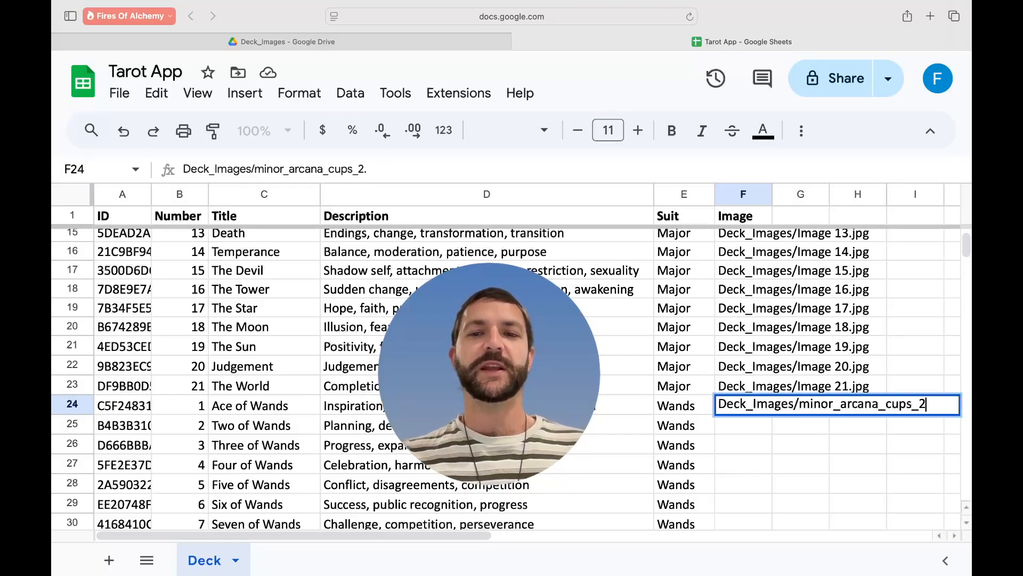
{"action": "key", "text": "Return"}
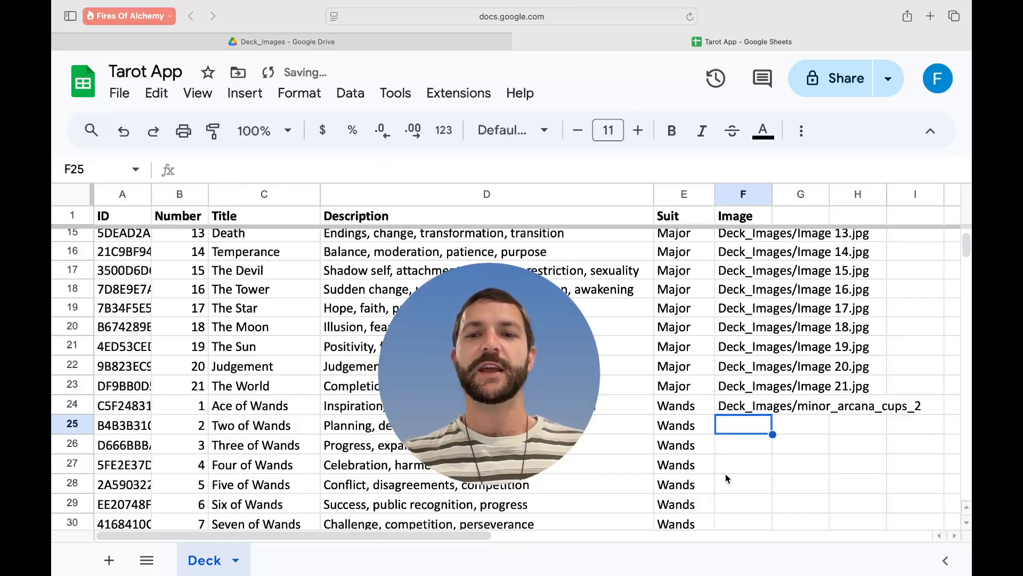
{"action": "left_click", "coordinate": [736, 411]}
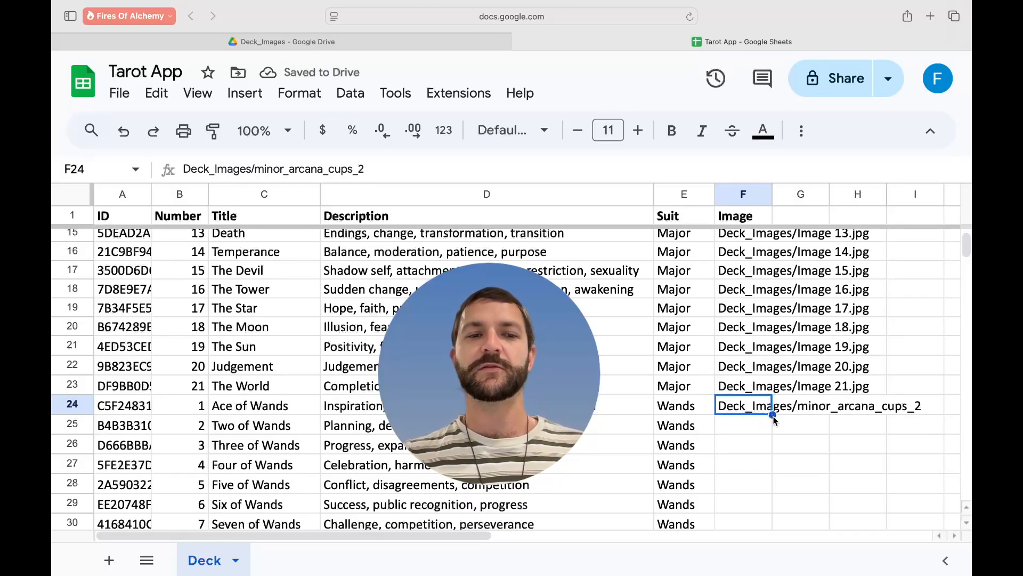
{"action": "left_click_drag", "start_coordinate": [749, 411], "coordinate": [749, 418]}
{"action": "left_click", "coordinate": [751, 407]}
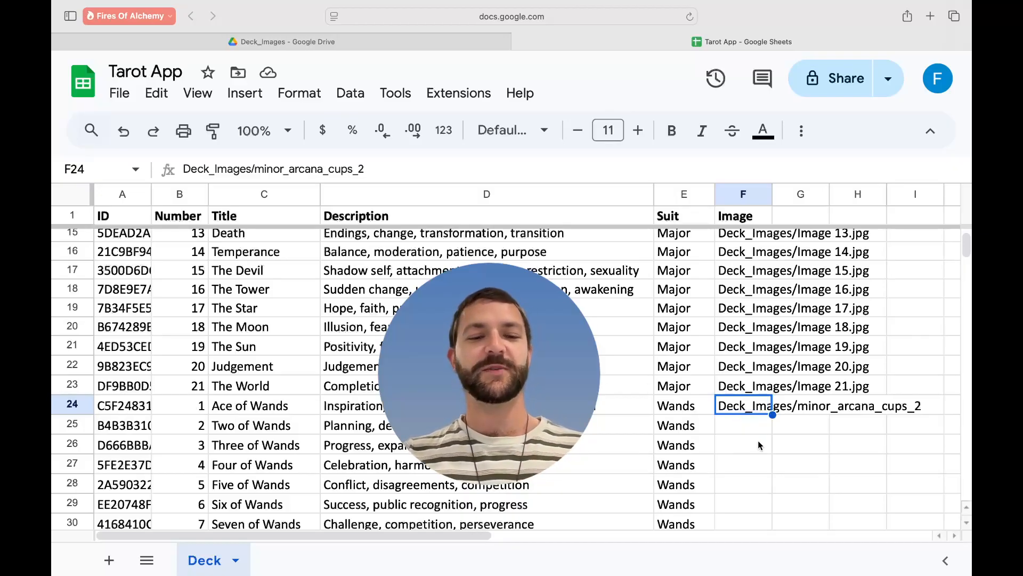
- Move the cups_2 path into F35 for Two of Cups and clear F24
{"action": "scroll", "coordinate": [757, 433], "scroll_direction": "down", "scroll_amount": 5}
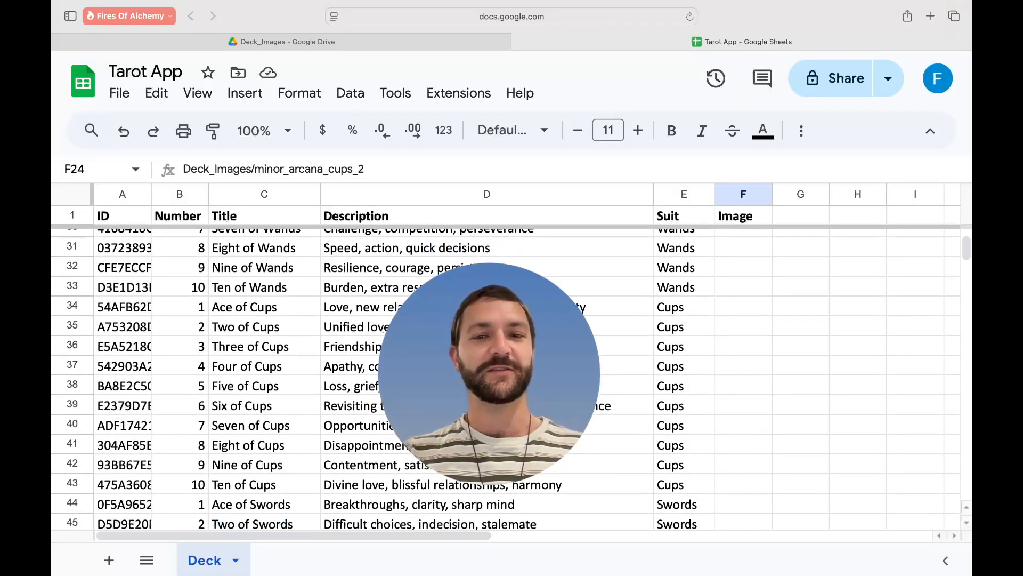
{"action": "left_click", "coordinate": [748, 327]}
{"action": "key", "text": "ctrl+v"}
{"action": "key", "text": "Return"}
{"action": "scroll", "coordinate": [751, 356], "scroll_direction": "up", "scroll_amount": 6}
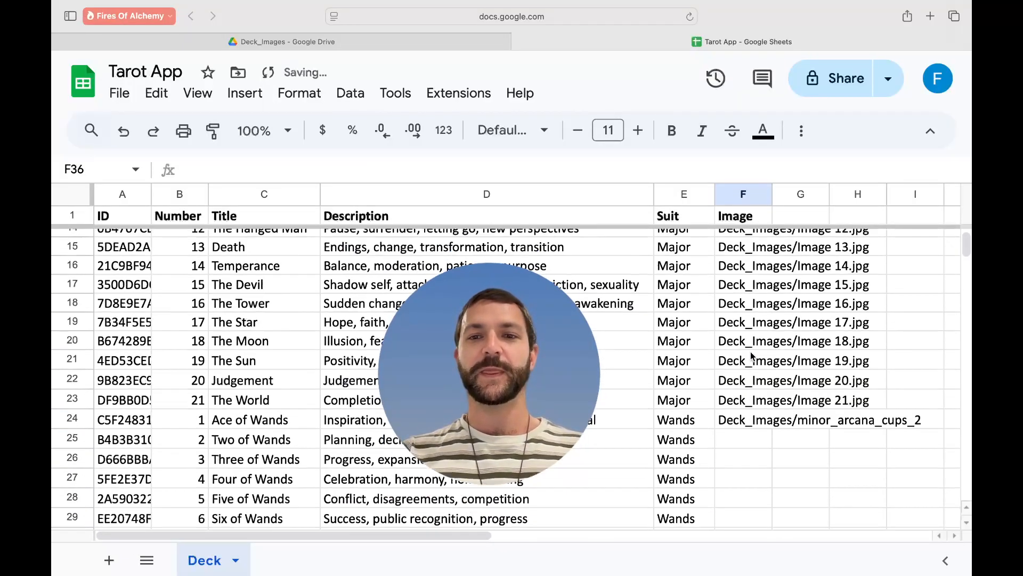
{"action": "scroll", "coordinate": [752, 356], "scroll_direction": "down", "scroll_amount": 2}
{"action": "scroll", "coordinate": [752, 356], "scroll_direction": "down", "scroll_amount": 1}
{"action": "left_click", "coordinate": [740, 326]}
{"action": "key", "text": "BackSpace"}
- Fill F35's path down to F43, giving minor_arcana_cups_2 through minor_arcana_cups_10
{"action": "scroll", "coordinate": [747, 375], "scroll_direction": "down", "scroll_amount": 4}
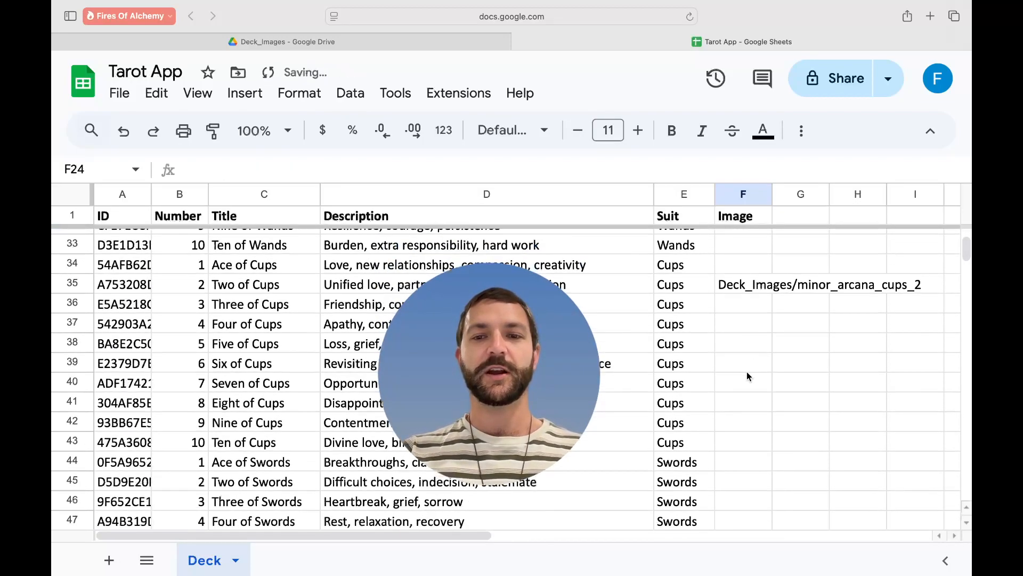
{"action": "left_click", "coordinate": [745, 276]}
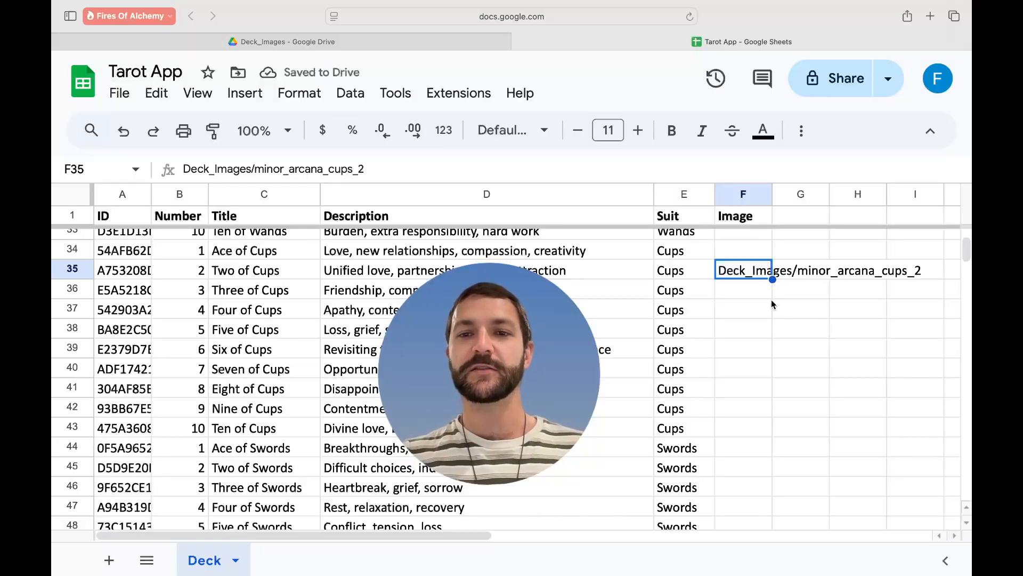
{"action": "left_click_drag", "start_coordinate": [772, 279], "coordinate": [762, 425]}
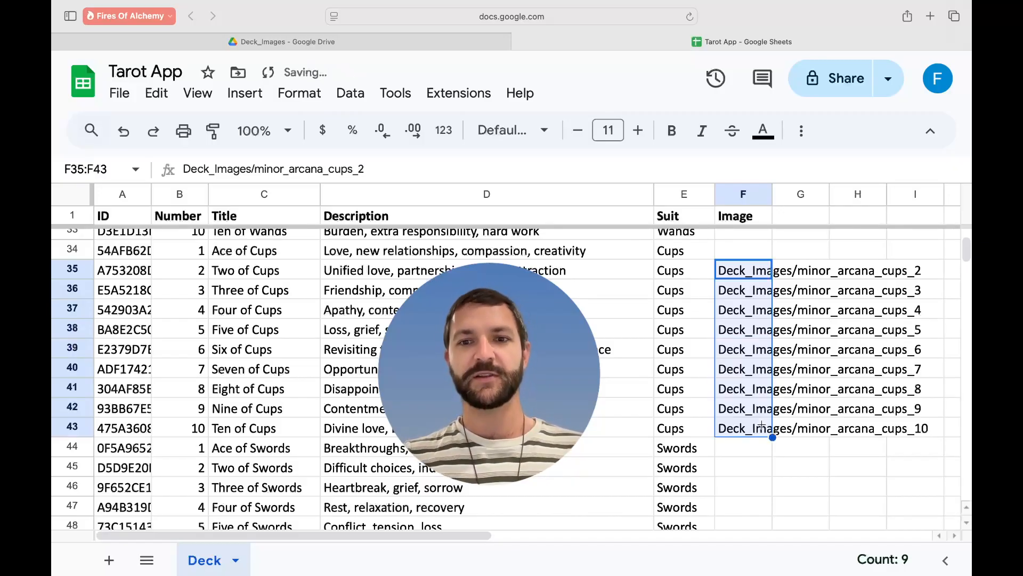
{"action": "left_click", "coordinate": [772, 463]}
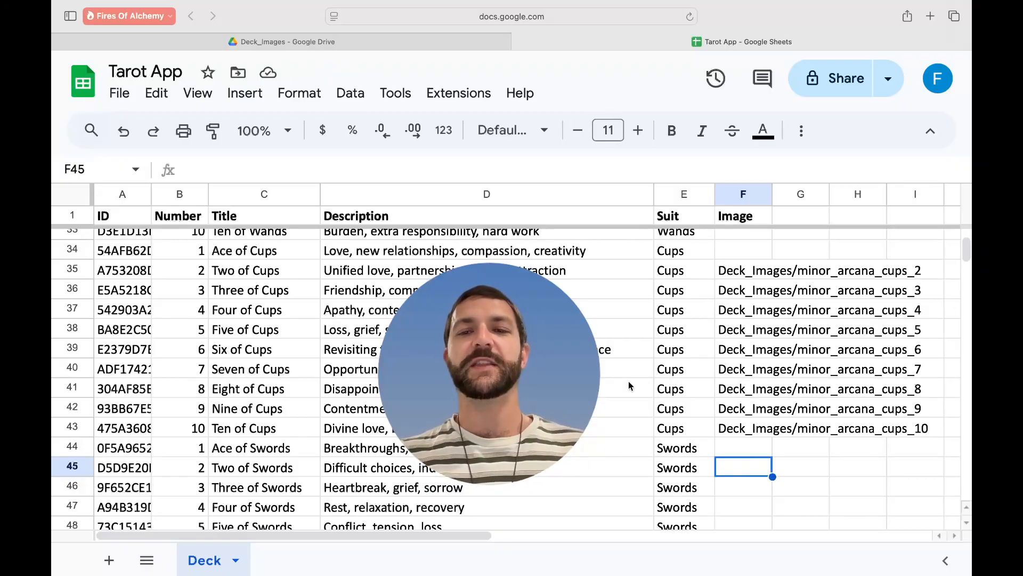
{"action": "scroll", "coordinate": [629, 386], "scroll_direction": "up", "scroll_amount": 5}
{"action": "scroll", "coordinate": [629, 385], "scroll_direction": "down", "scroll_amount": 5}
{"action": "scroll", "coordinate": [629, 386], "scroll_direction": "up", "scroll_amount": 1}
{"action": "scroll", "coordinate": [697, 312], "scroll_direction": "down", "scroll_amount": 2}
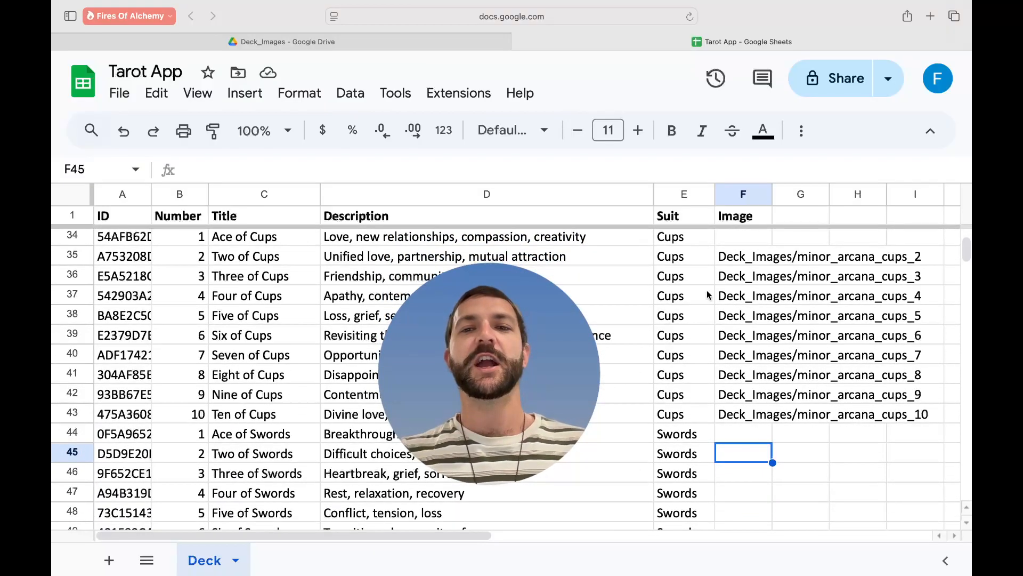
{"action": "left_click", "coordinate": [746, 257]}
{"action": "scroll", "coordinate": [747, 257], "scroll_direction": "right", "scroll_amount": 5}
{"action": "scroll", "coordinate": [747, 257], "scroll_direction": "up", "scroll_amount": 3}
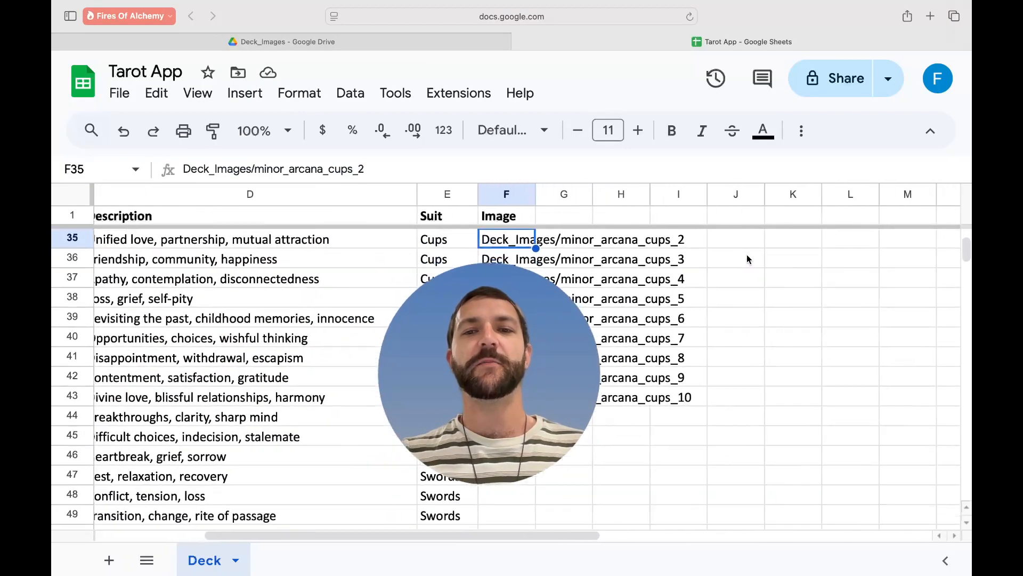
{"action": "scroll", "coordinate": [746, 254], "scroll_direction": "down", "scroll_amount": 2}
{"action": "scroll", "coordinate": [747, 254], "scroll_direction": "right", "scroll_amount": 1}
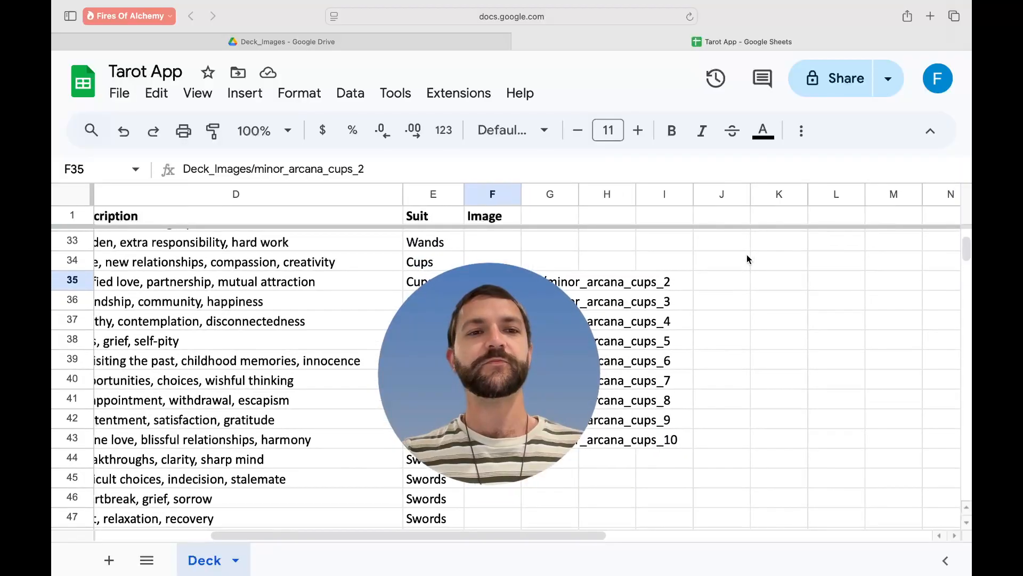
- Type the .png extension onto the Two of Cups path entry and commit it
{"action": "left_click", "coordinate": [466, 170]}
{"action": "type", "text": ".jpn"}
{"action": "key", "text": "BackSpace"}
{"action": "key", "text": "BackSpace"}
{"action": "key", "text": "BackSpace"}
{"action": "type", "text": "png"}
{"action": "key", "text": "Return"}
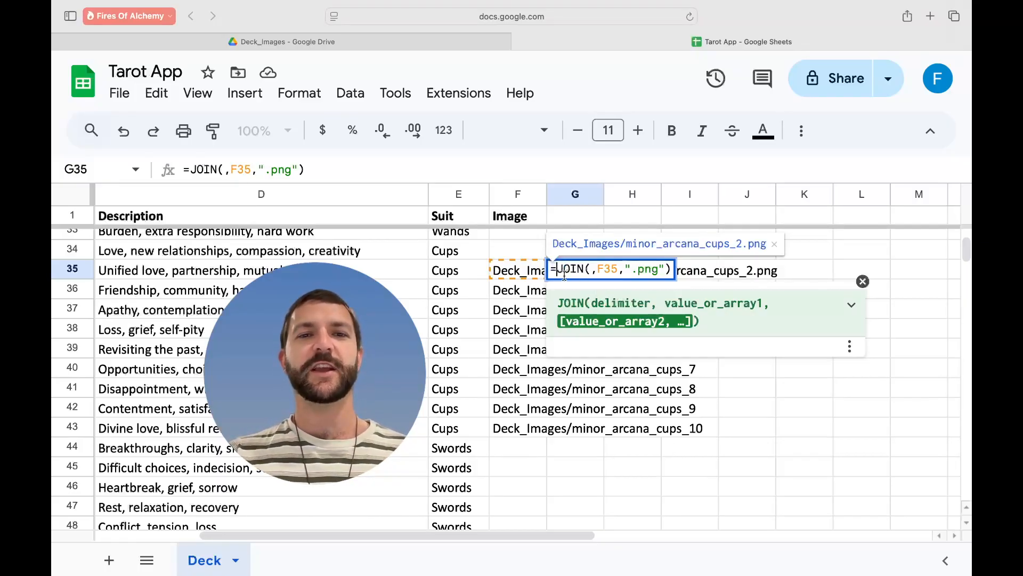
- Check G35's =JOIN(,F35,".png") formula, giving Deck_Images/minor_arcana_cups_2.png
{"action": "left_click", "coordinate": [595, 271]}
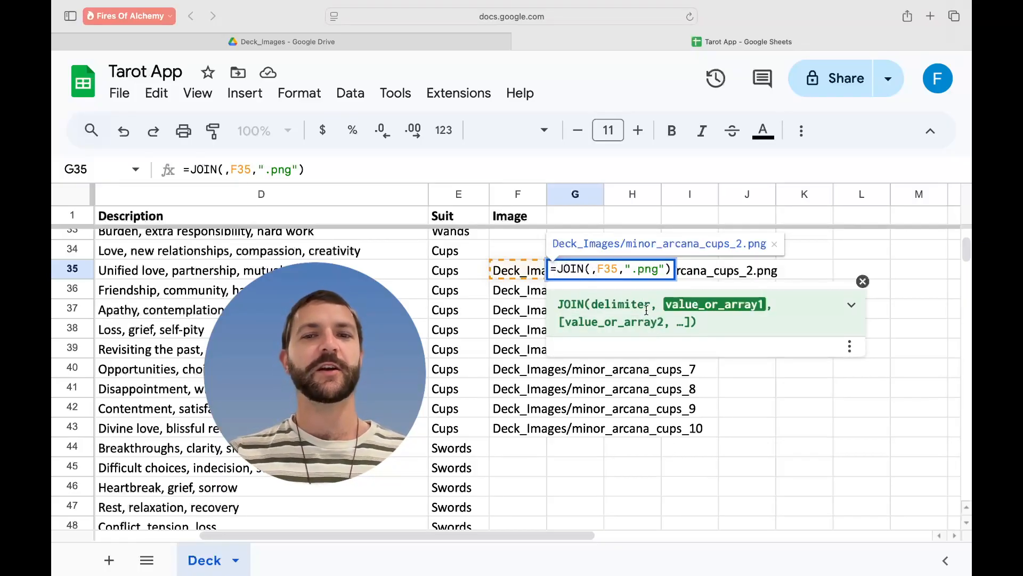
{"action": "key", "text": "Left"}
{"action": "key", "text": "Right"}
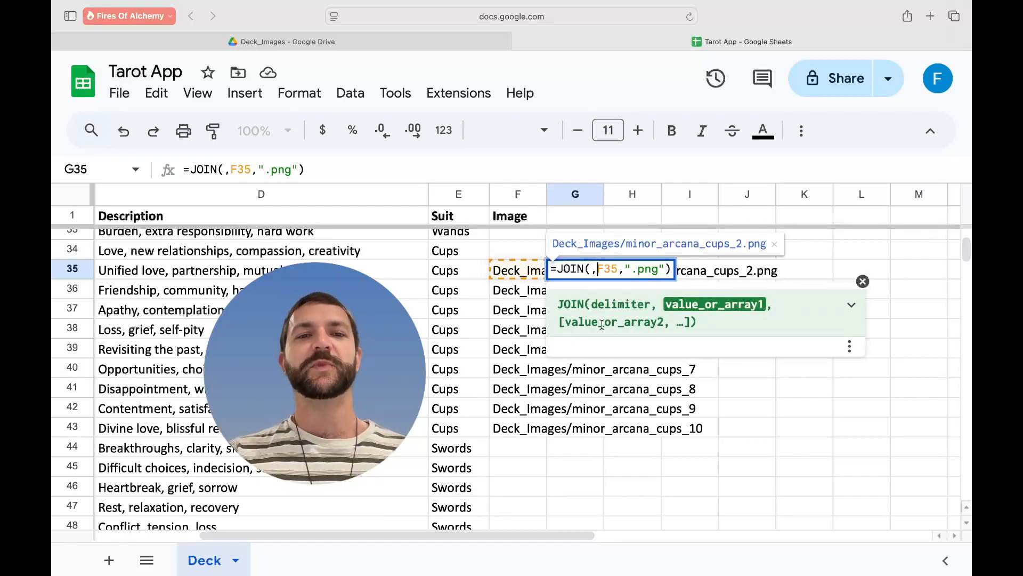
{"action": "left_click", "coordinate": [510, 274]}
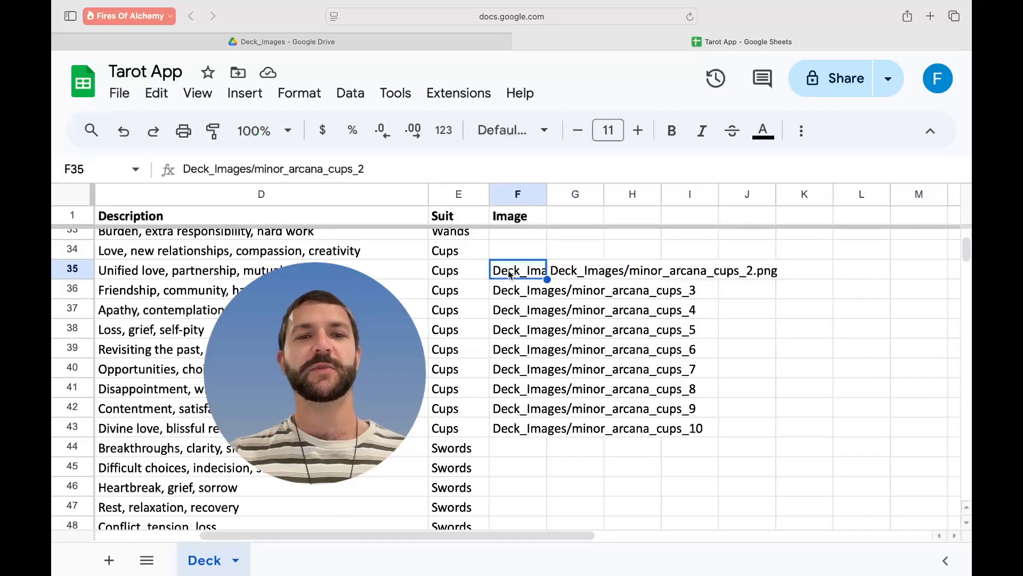
{"action": "double_click", "coordinate": [583, 269]}
{"action": "left_click", "coordinate": [609, 269]}
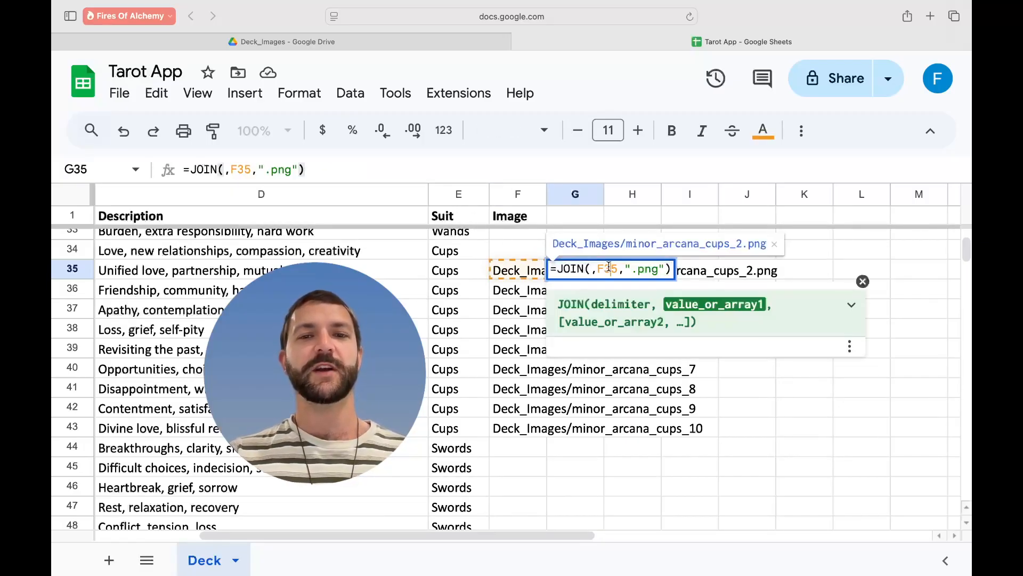
{"action": "left_click", "coordinate": [632, 269]}
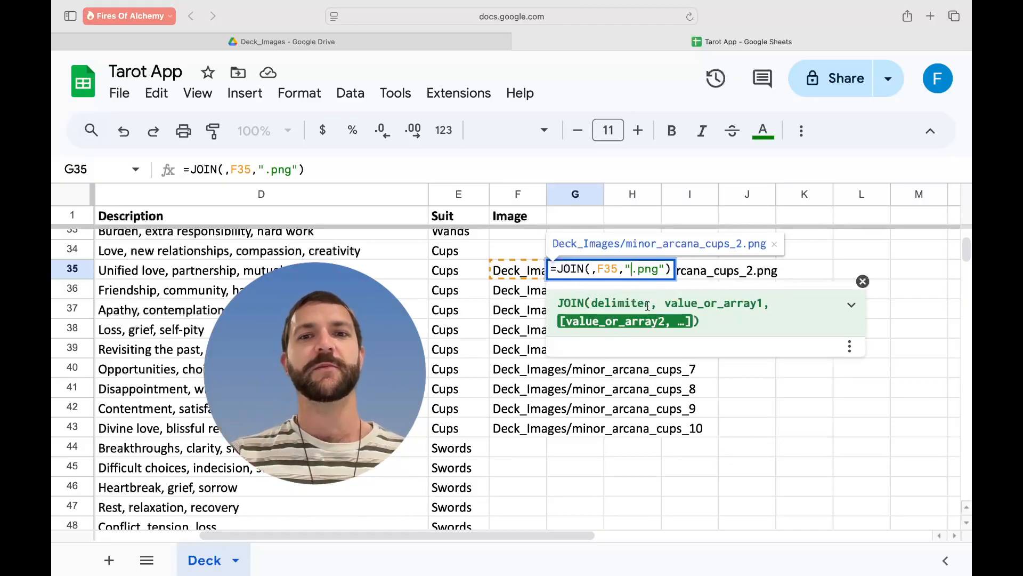
{"action": "left_click", "coordinate": [597, 403]}
{"action": "left_click", "coordinate": [564, 273]}
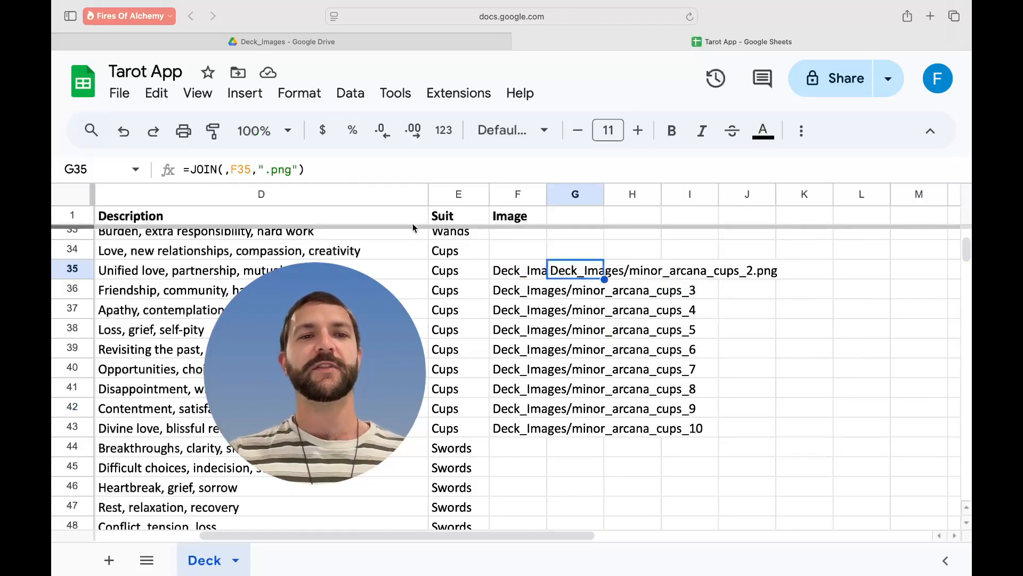
- Fill the G35 JOIN formula down to G43 and copy the G35:G43 results
{"action": "left_click", "coordinate": [542, 274]}
{"action": "left_click", "coordinate": [757, 267]}
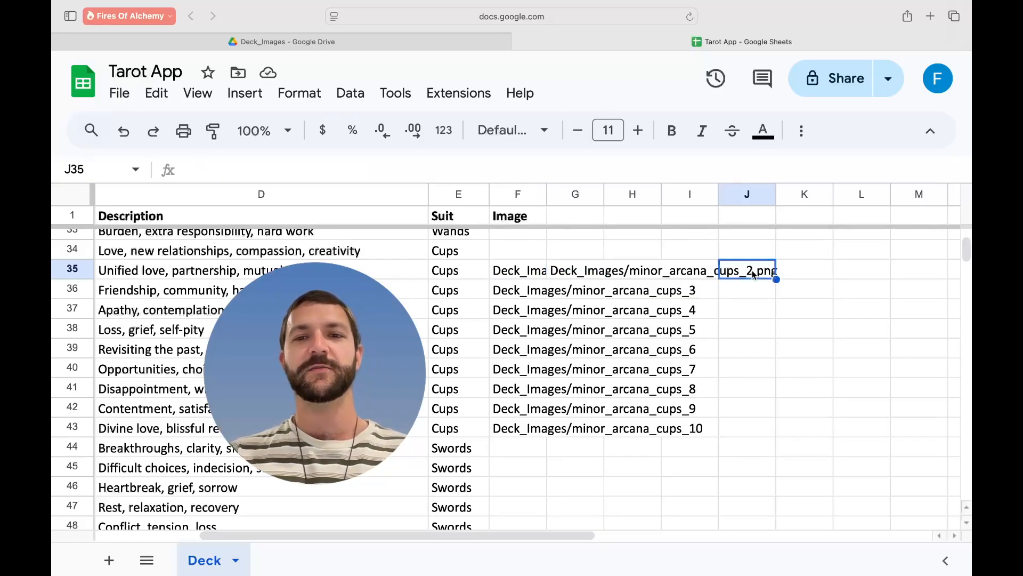
{"action": "left_click", "coordinate": [544, 275]}
{"action": "left_click", "coordinate": [577, 275]}
{"action": "left_click_drag", "start_coordinate": [605, 278], "coordinate": [593, 429]}
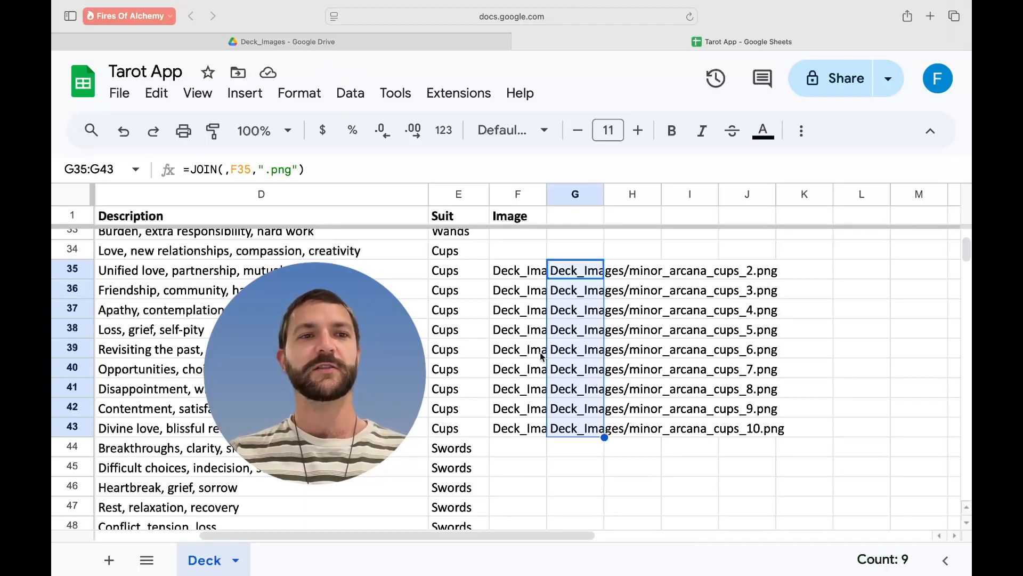
{"action": "left_click", "coordinate": [156, 93]}
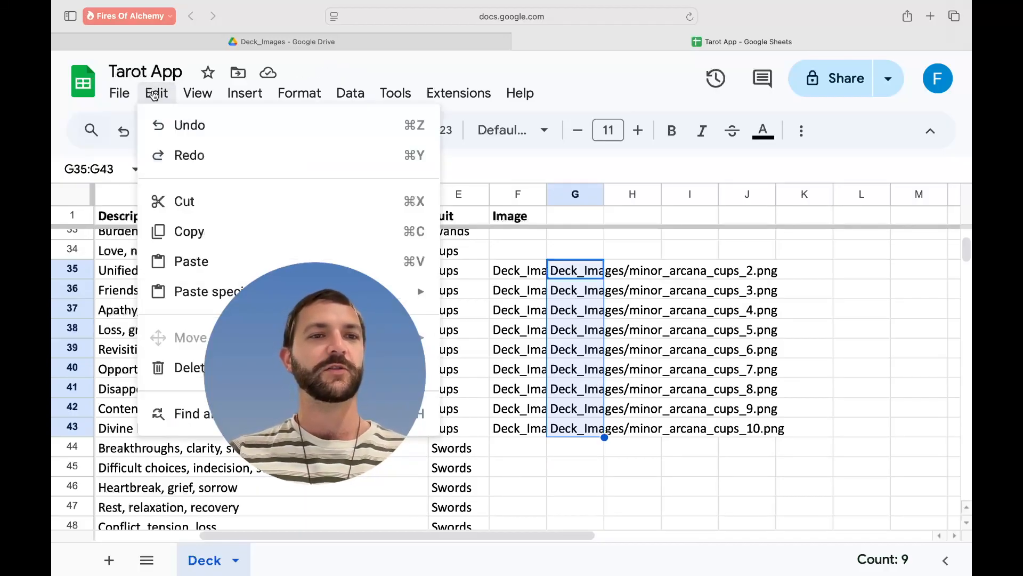
{"action": "left_click", "coordinate": [174, 201]}
- Paste the results as values only into F35:F43 and delete the helper formulas in G35:G43
{"action": "left_click_drag", "start_coordinate": [501, 272], "coordinate": [496, 426]}
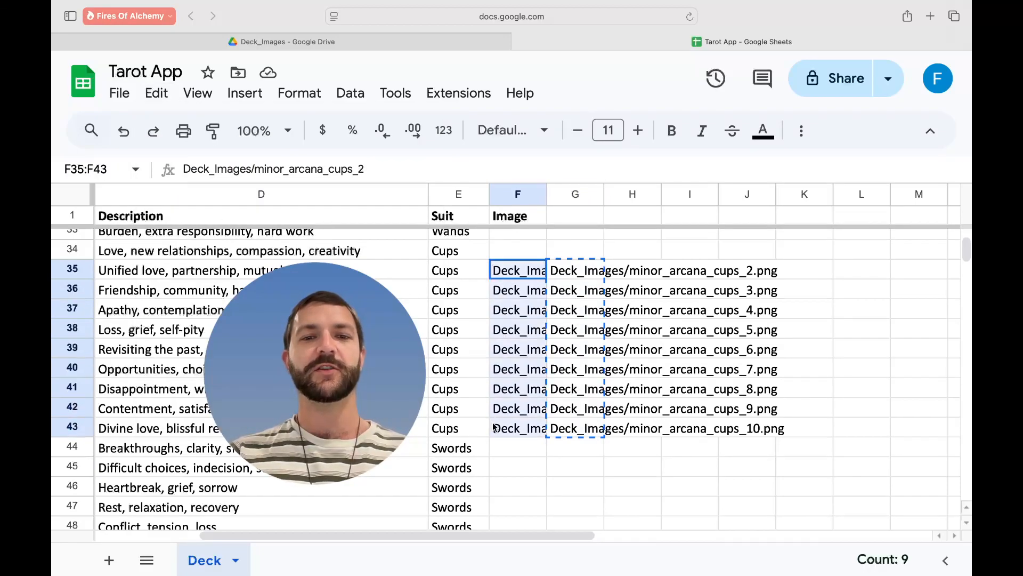
{"action": "left_click", "coordinate": [156, 94]}
{"action": "mouse_move", "coordinate": [299, 291]}
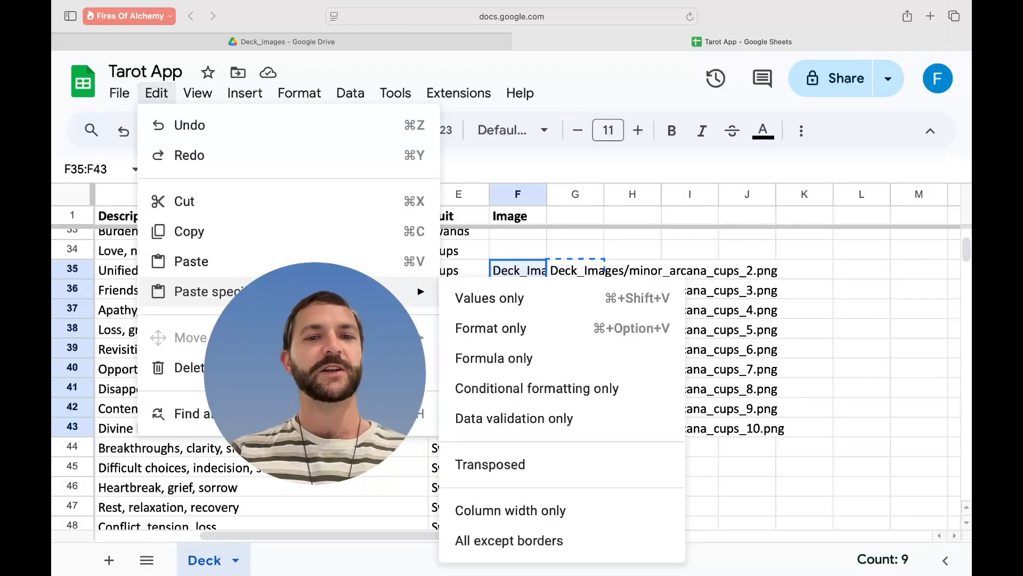
{"action": "left_click", "coordinate": [479, 300]}
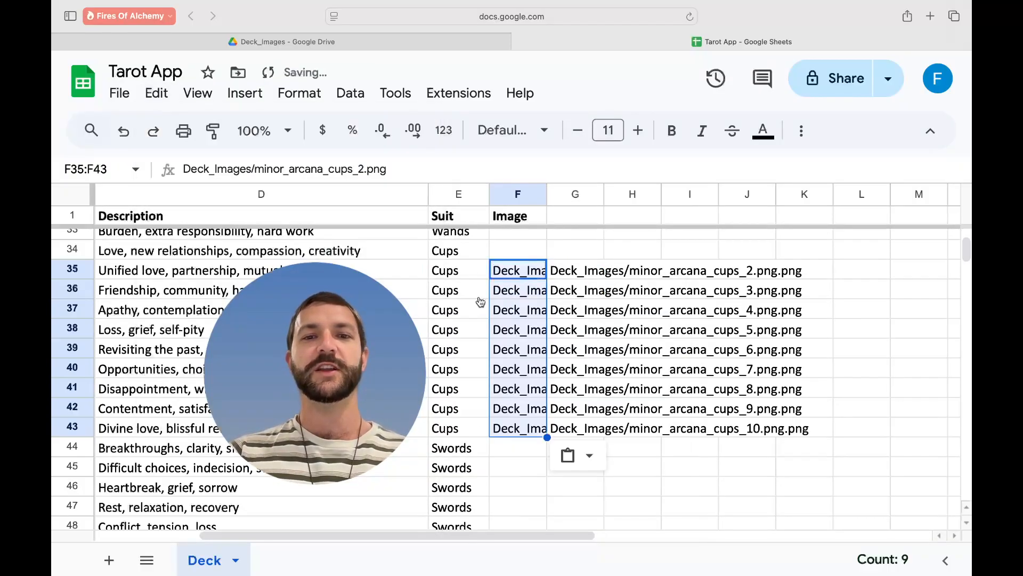
{"action": "left_click", "coordinate": [633, 274]}
{"action": "left_click_drag", "start_coordinate": [578, 274], "coordinate": [576, 431]}
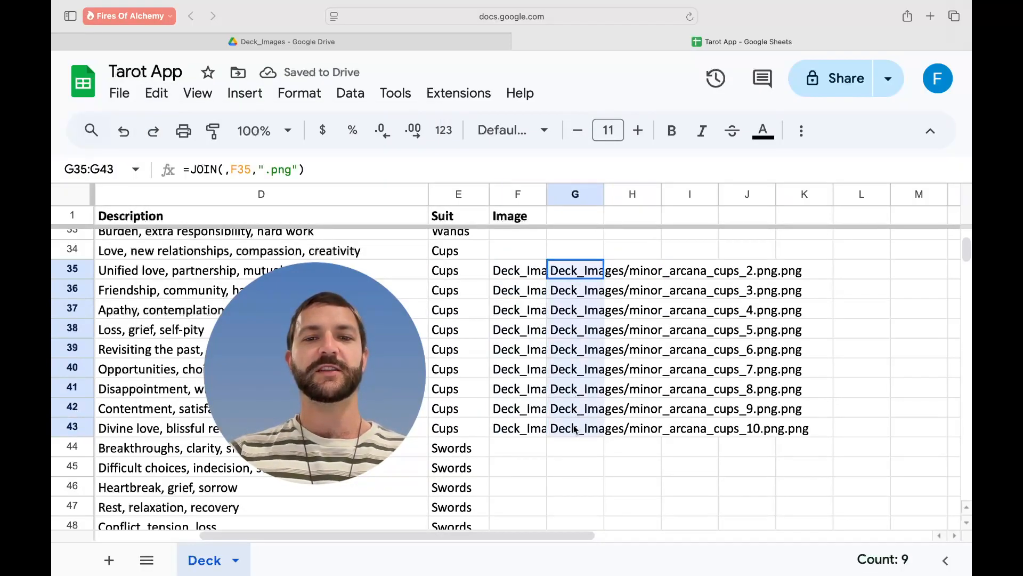
{"action": "key", "text": "Delete"}
- Review the Deck sheet's Image column paths from Six of Wands down through row 79
{"action": "left_click", "coordinate": [613, 478]}
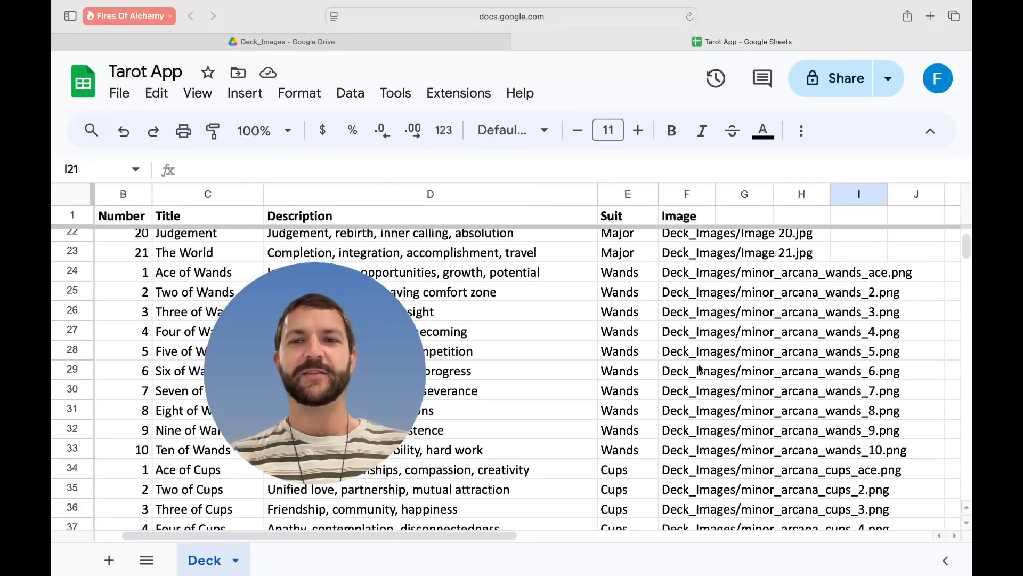
{"action": "left_click", "coordinate": [698, 364]}
{"action": "scroll", "coordinate": [699, 364], "scroll_direction": "down", "scroll_amount": 10}
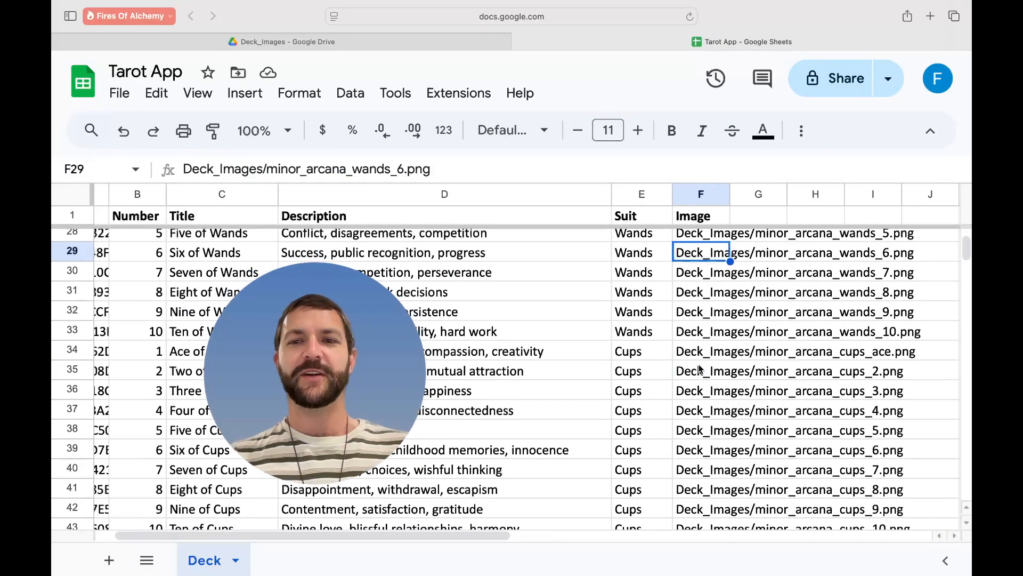
{"action": "scroll", "coordinate": [699, 363], "scroll_direction": "down", "scroll_amount": 8}
{"action": "scroll", "coordinate": [763, 407], "scroll_direction": "right", "scroll_amount": 2}
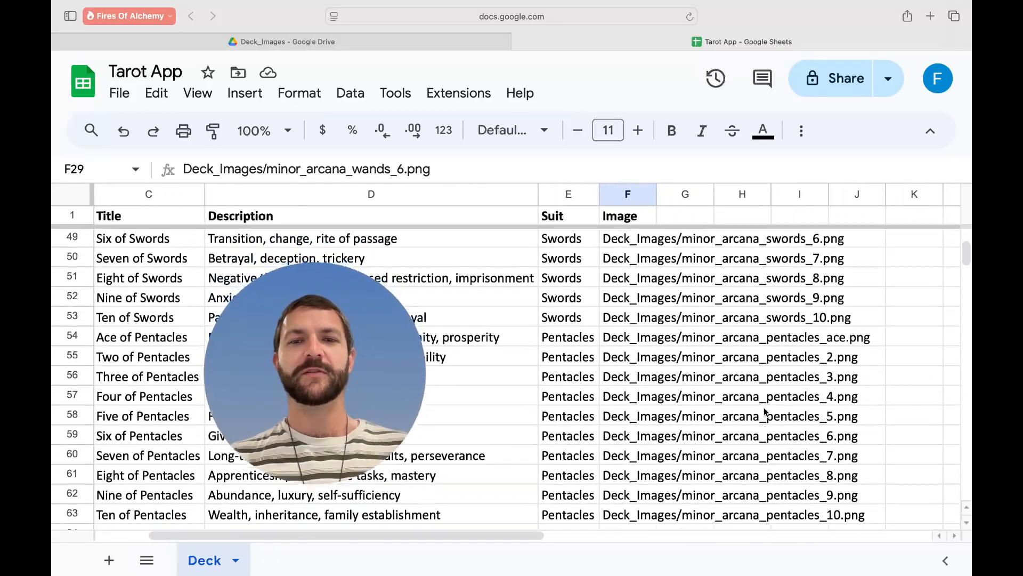
{"action": "scroll", "coordinate": [763, 407], "scroll_direction": "down", "scroll_amount": 1}
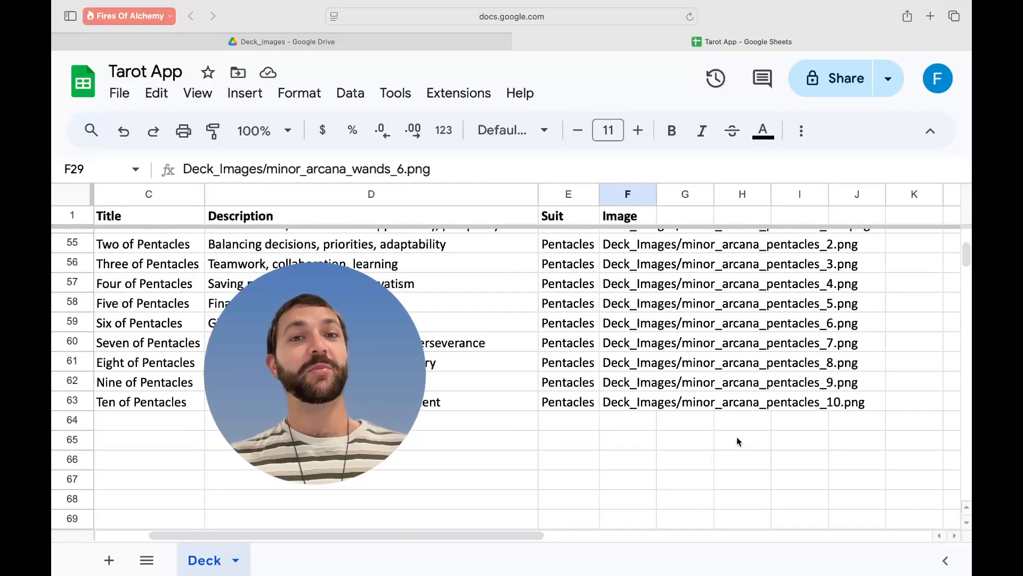
{"action": "scroll", "coordinate": [717, 444], "scroll_direction": "up", "scroll_amount": 3}
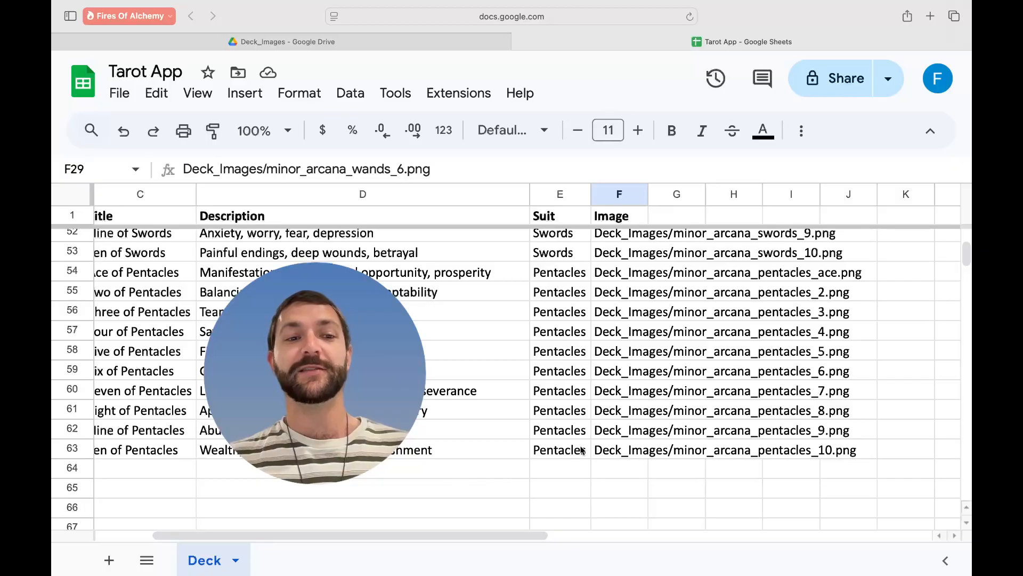
{"action": "scroll", "coordinate": [578, 450], "scroll_direction": "left", "scroll_amount": 2}
{"action": "scroll", "coordinate": [578, 451], "scroll_direction": "up", "scroll_amount": 1}
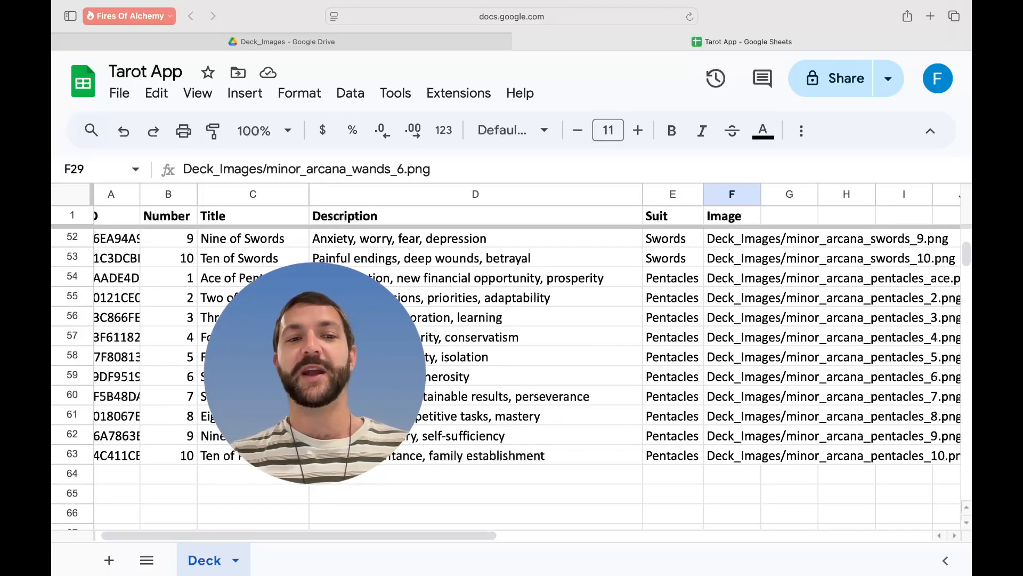
{"action": "scroll", "coordinate": [586, 379], "scroll_direction": "up", "scroll_amount": 8}
{"action": "scroll", "coordinate": [586, 378], "scroll_direction": "left", "scroll_amount": 1}
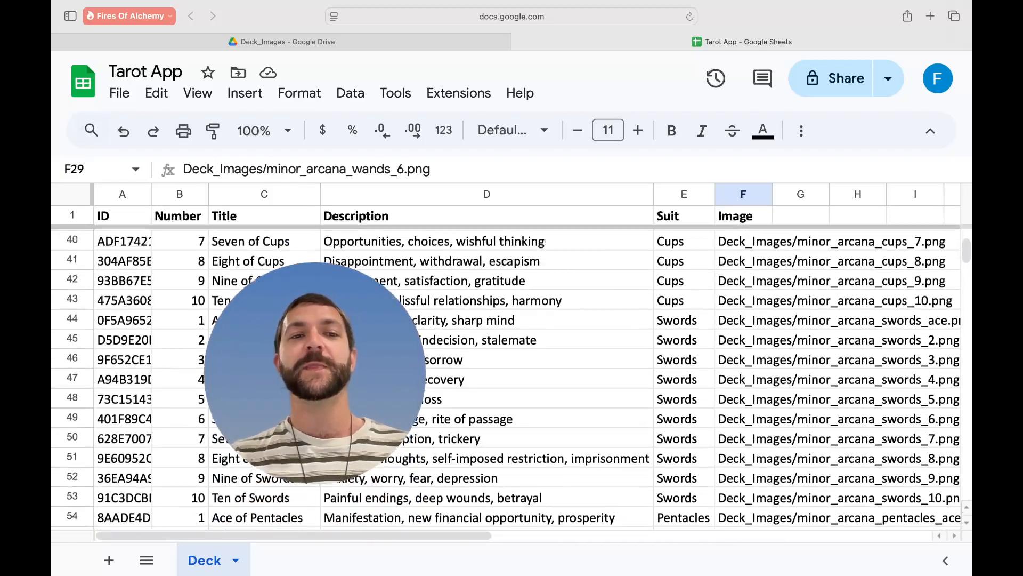
{"action": "scroll", "coordinate": [587, 379], "scroll_direction": "up", "scroll_amount": 10}
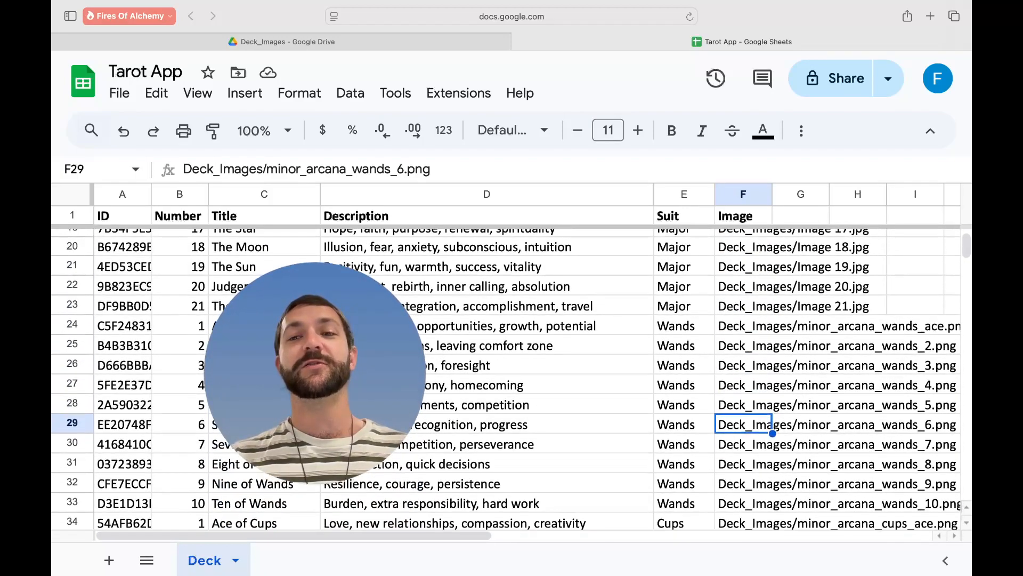
{"action": "scroll", "coordinate": [586, 378], "scroll_direction": "up", "scroll_amount": 4}
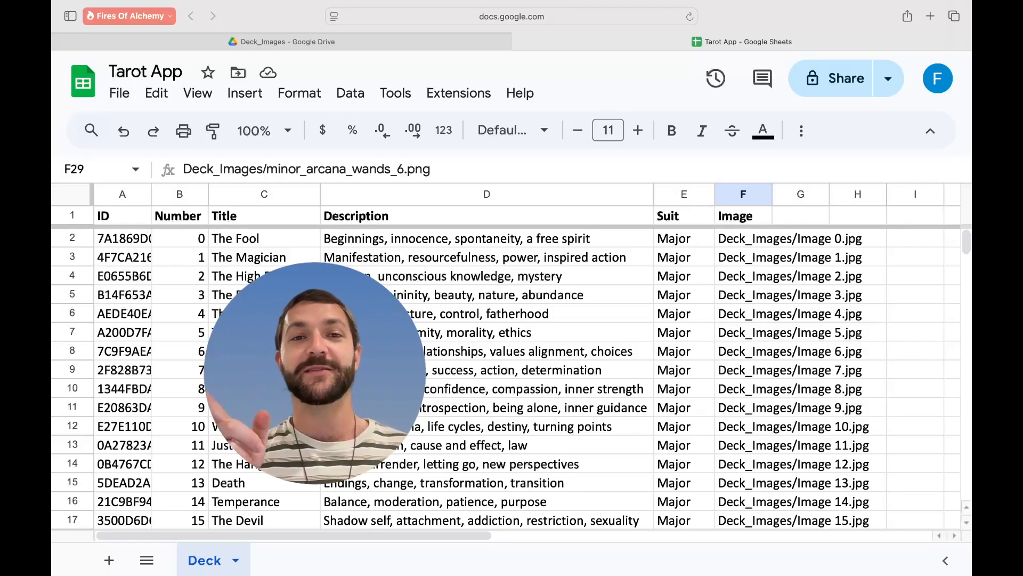
{"action": "scroll", "coordinate": [587, 379], "scroll_direction": "down", "scroll_amount": 14}
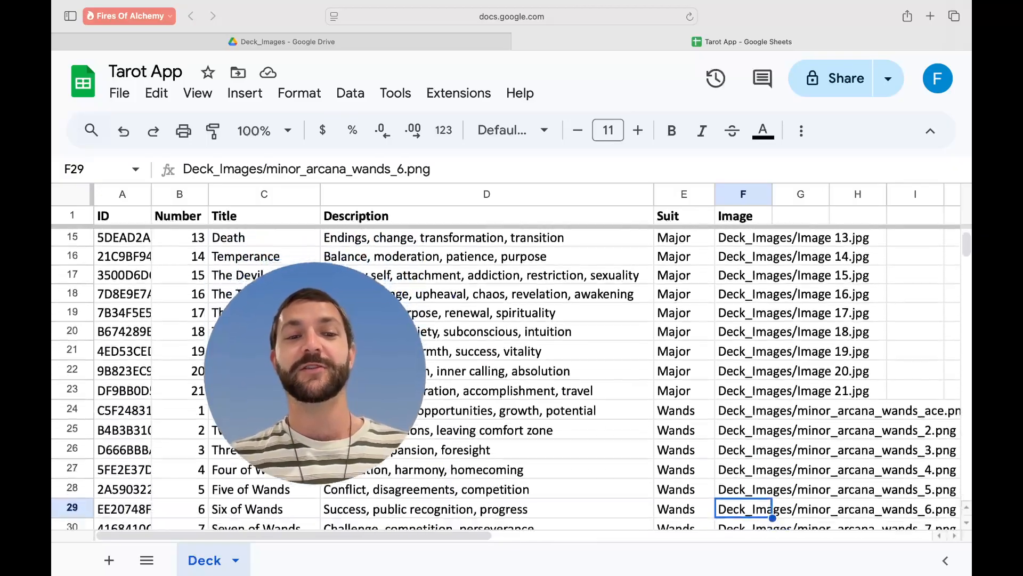
{"action": "scroll", "coordinate": [586, 378], "scroll_direction": "down", "scroll_amount": 7}
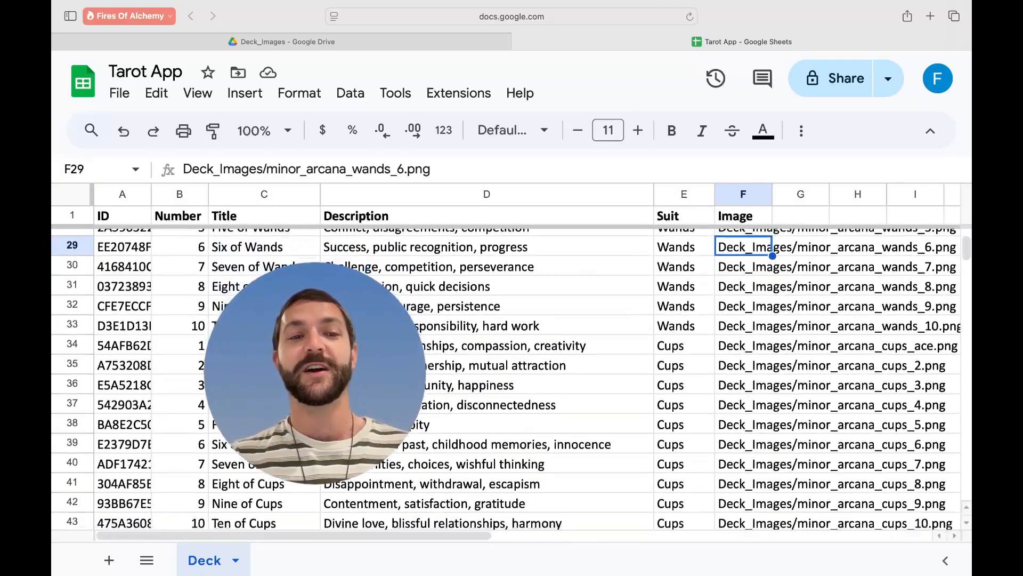
{"action": "scroll", "coordinate": [587, 379], "scroll_direction": "down", "scroll_amount": 3}
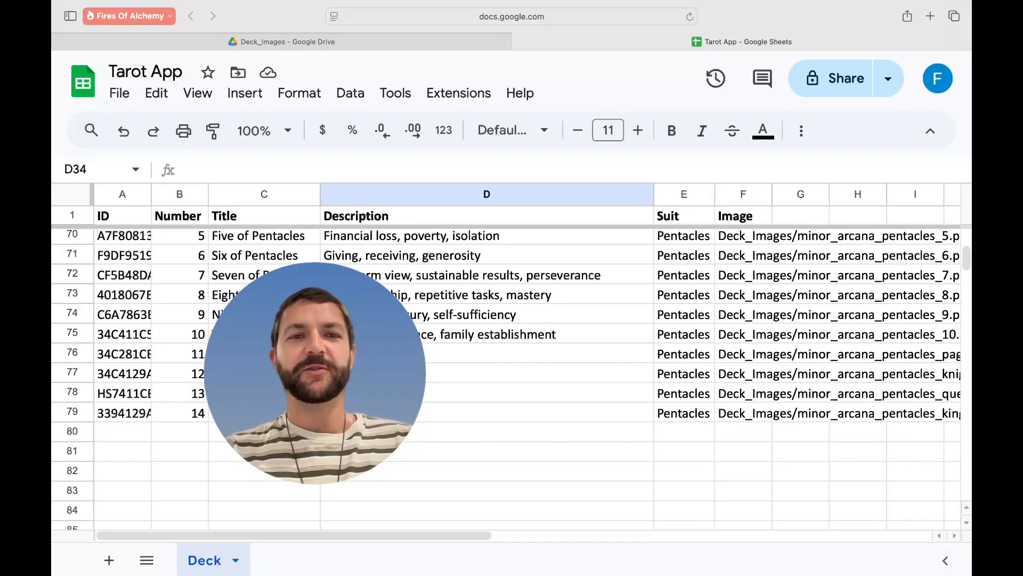
- Check the last card's image path and scroll back to the top of the Deck sheet
{"action": "left_click", "coordinate": [732, 420]}
{"action": "scroll", "coordinate": [732, 421], "scroll_direction": "up", "scroll_amount": 10}
{"action": "scroll", "coordinate": [732, 425], "scroll_direction": "up", "scroll_amount": 4}
{"action": "scroll", "coordinate": [733, 425], "scroll_direction": "up", "scroll_amount": 3}
{"action": "scroll", "coordinate": [733, 422], "scroll_direction": "up", "scroll_amount": 1}
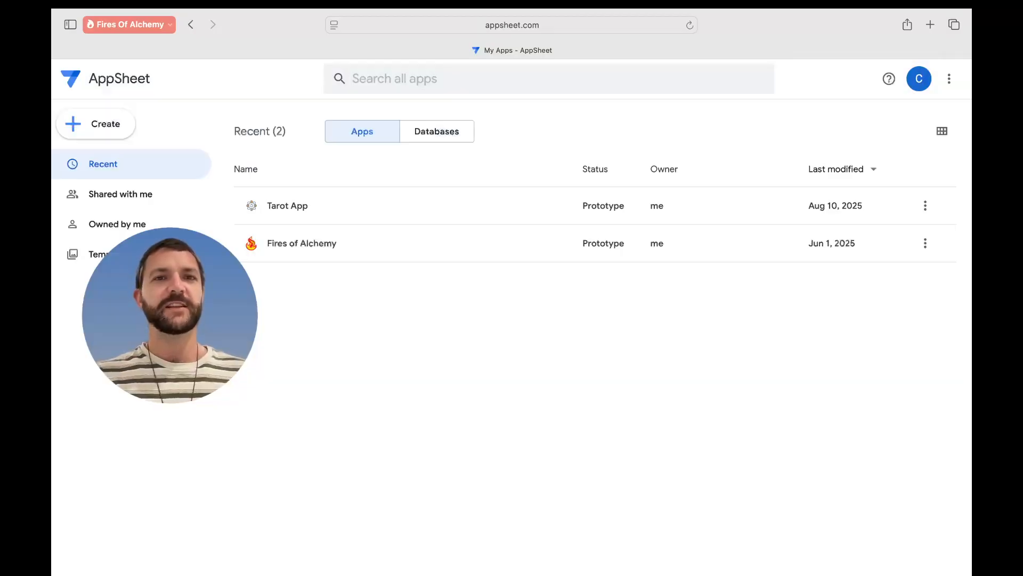
- Open Tarot App in the editor and scroll the preview's Deck list to Seven of Wands
{"action": "left_click", "coordinate": [398, 212]}
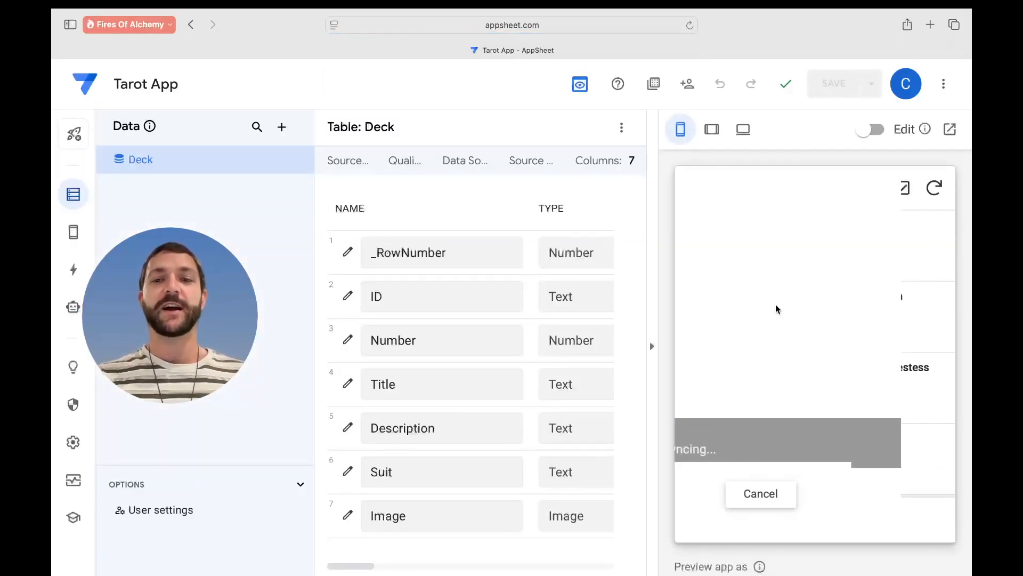
{"action": "scroll", "coordinate": [836, 325], "scroll_direction": "down", "scroll_amount": 2}
{"action": "scroll", "coordinate": [847, 343], "scroll_direction": "down", "scroll_amount": 15}
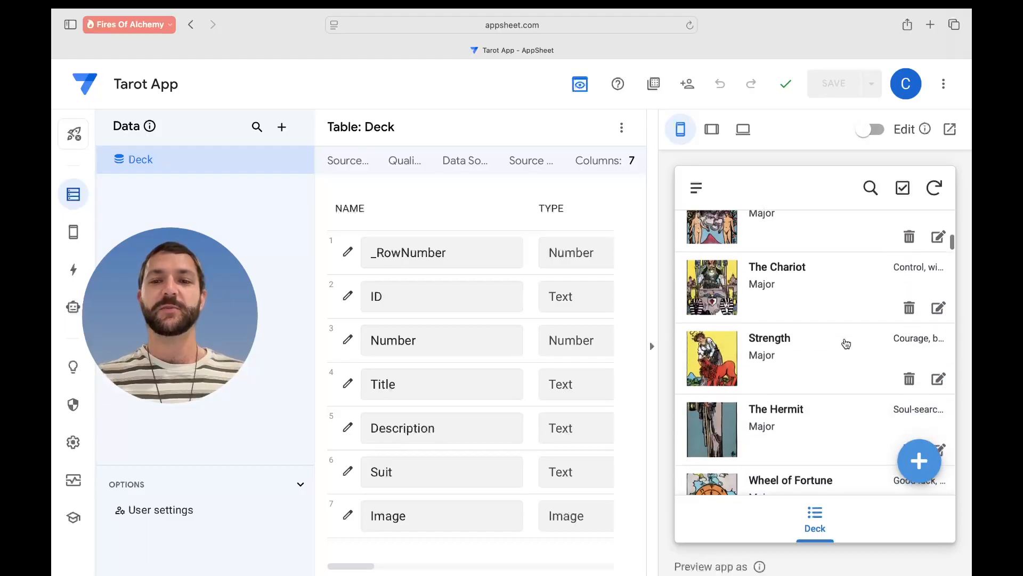
{"action": "scroll", "coordinate": [846, 343], "scroll_direction": "down", "scroll_amount": 12}
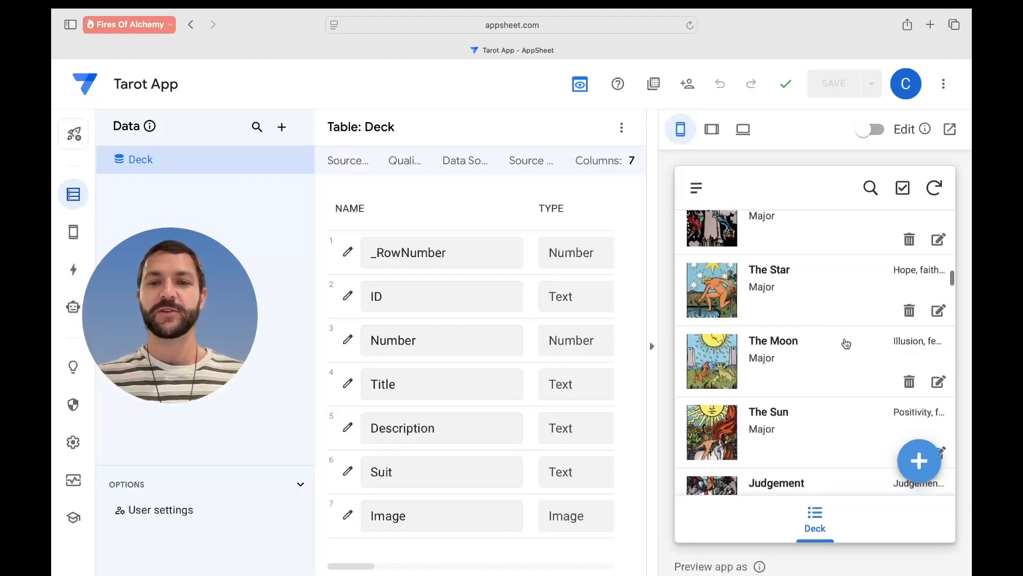
{"action": "scroll", "coordinate": [846, 343], "scroll_direction": "down", "scroll_amount": 2}
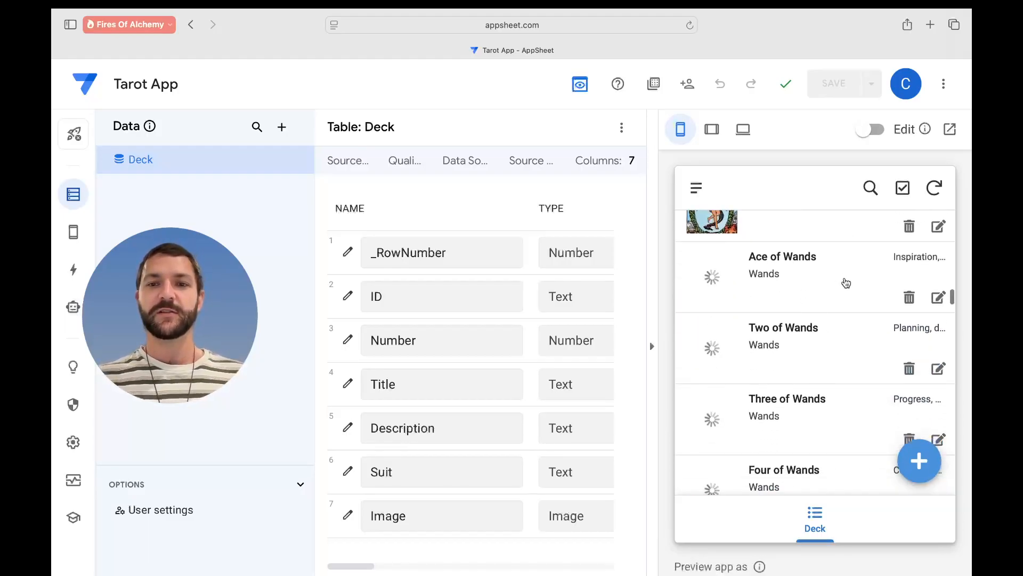
{"action": "scroll", "coordinate": [852, 299], "scroll_direction": "down", "scroll_amount": 1}
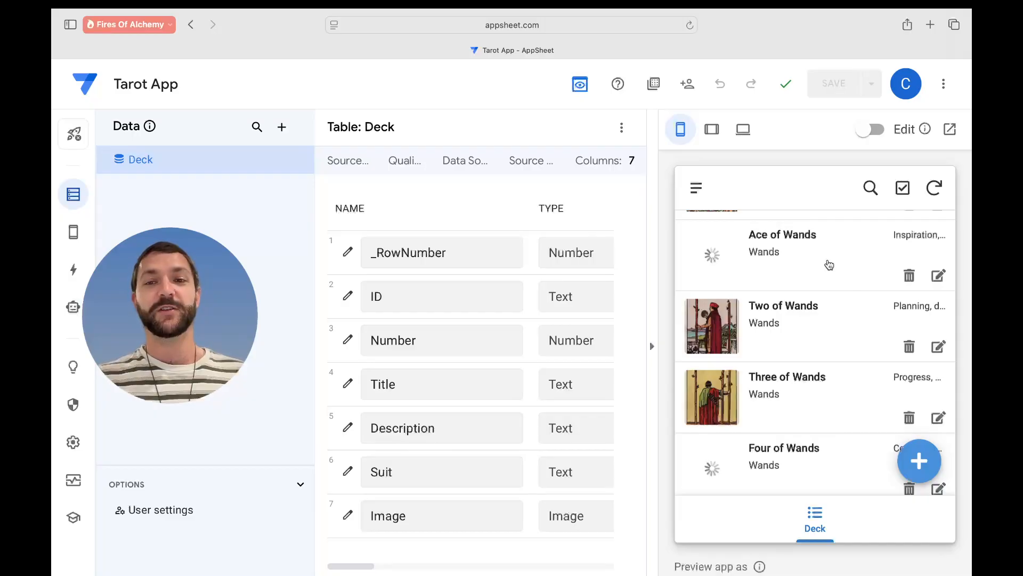
{"action": "scroll", "coordinate": [766, 267], "scroll_direction": "up", "scroll_amount": 2}
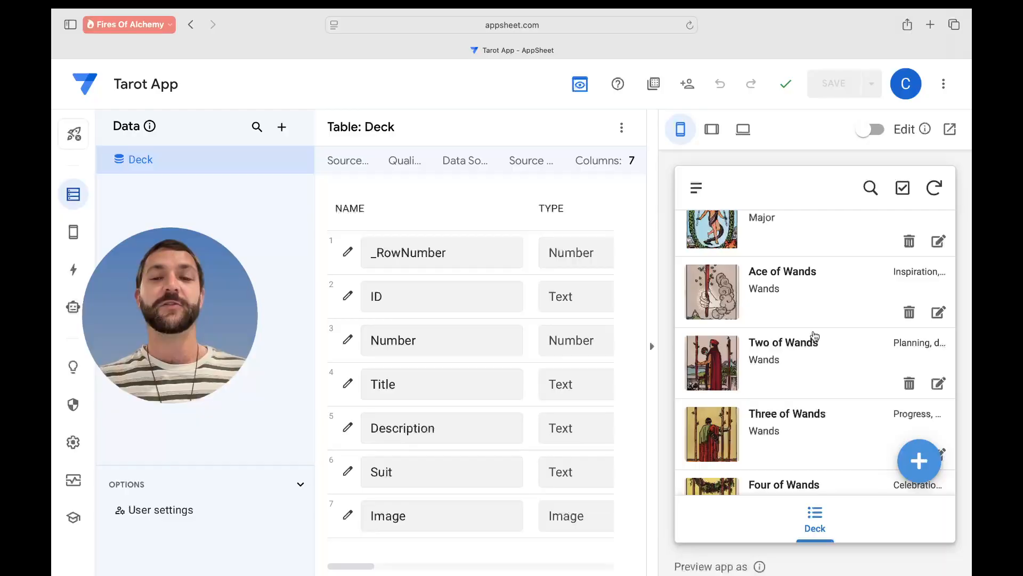
{"action": "scroll", "coordinate": [814, 334], "scroll_direction": "down", "scroll_amount": 5}
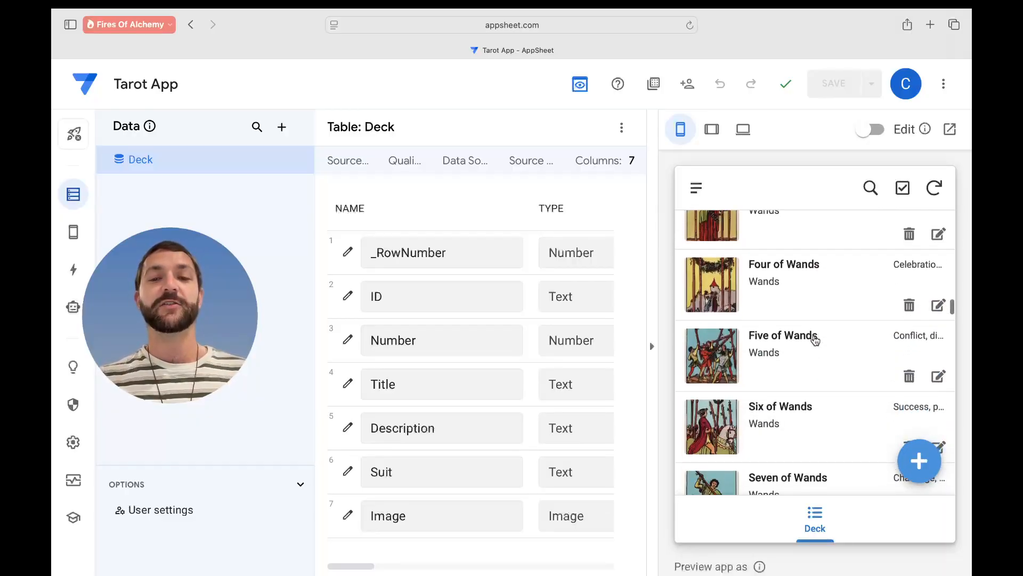
{"action": "scroll", "coordinate": [830, 361], "scroll_direction": "down", "scroll_amount": 1}
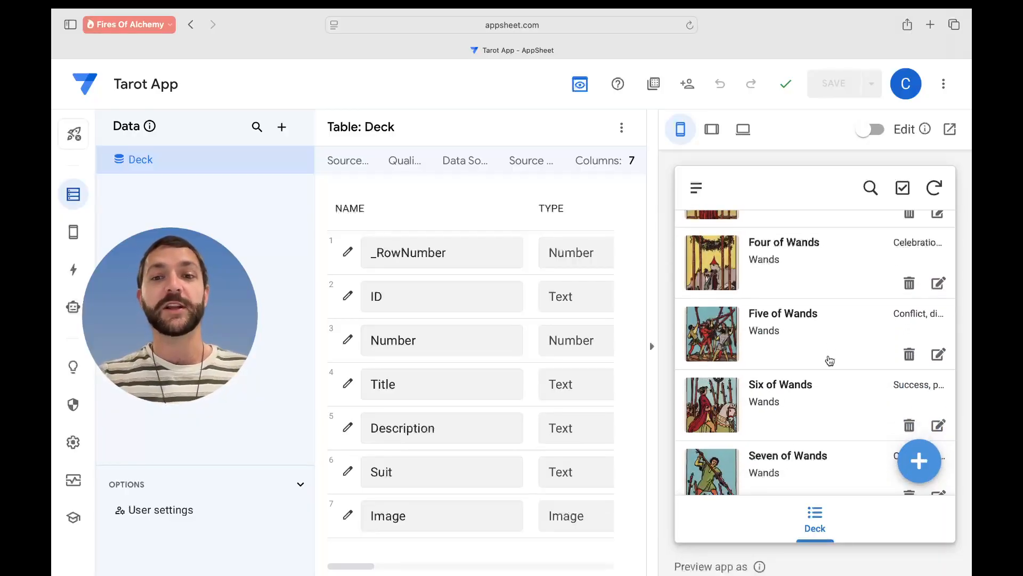
{"action": "scroll", "coordinate": [830, 361], "scroll_direction": "down", "scroll_amount": 1}
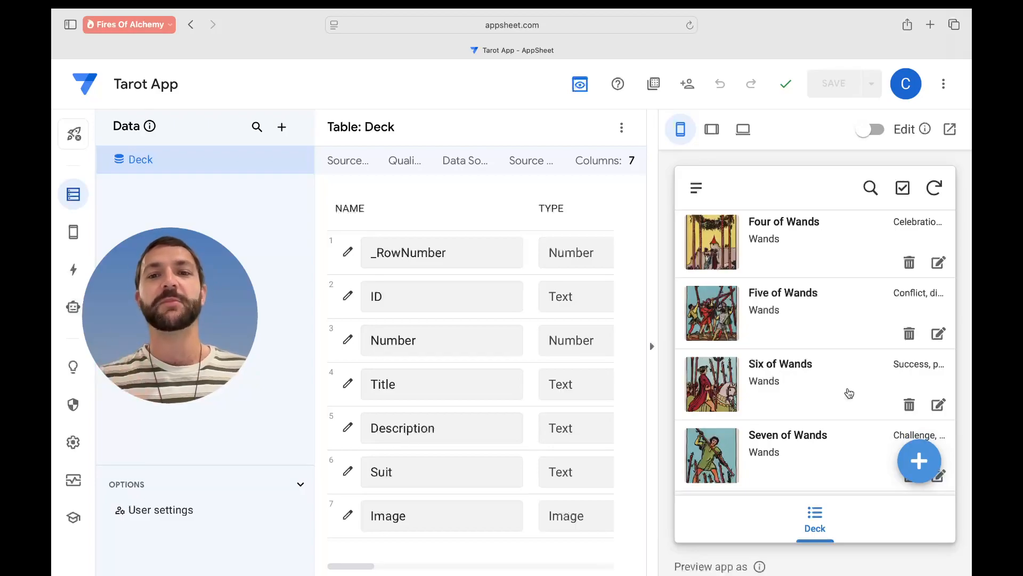
{"action": "scroll", "coordinate": [850, 393], "scroll_direction": "down", "scroll_amount": 2}
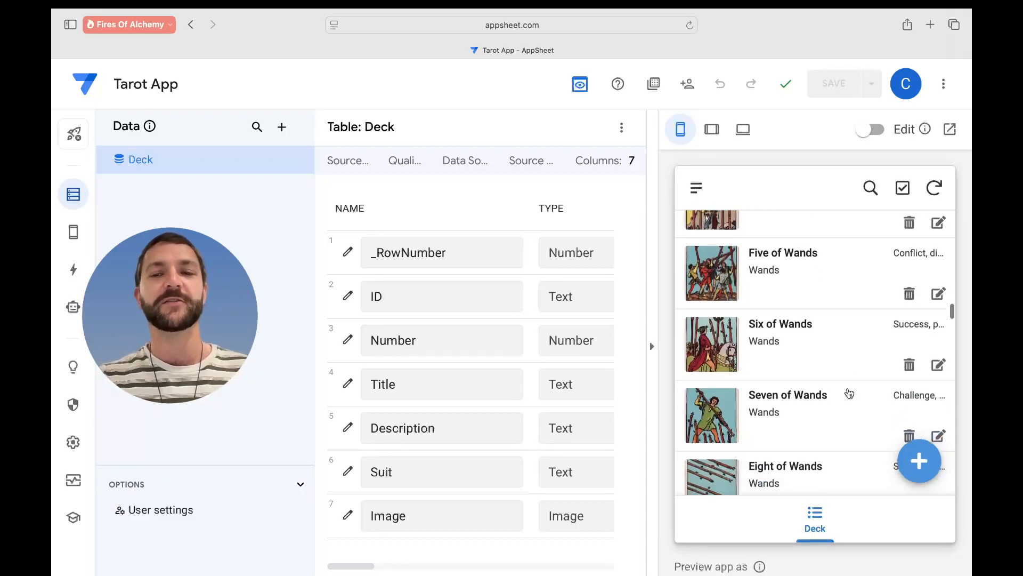
{"action": "scroll", "coordinate": [847, 393], "scroll_direction": "down", "scroll_amount": 2}
- View the Seven of Wands card details and zoom into its full-size image
{"action": "left_click", "coordinate": [840, 363]}
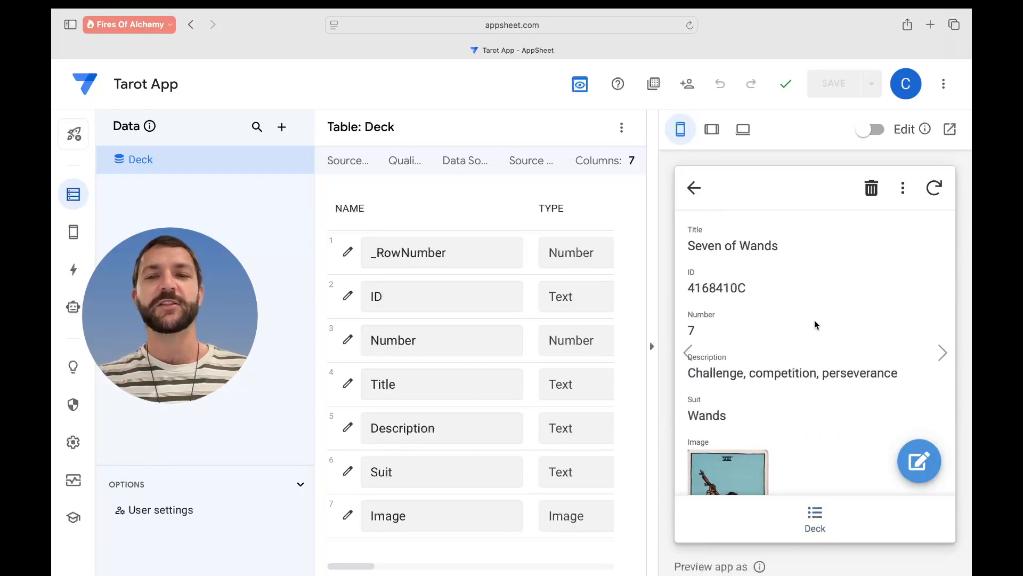
{"action": "left_click", "coordinate": [734, 425]}
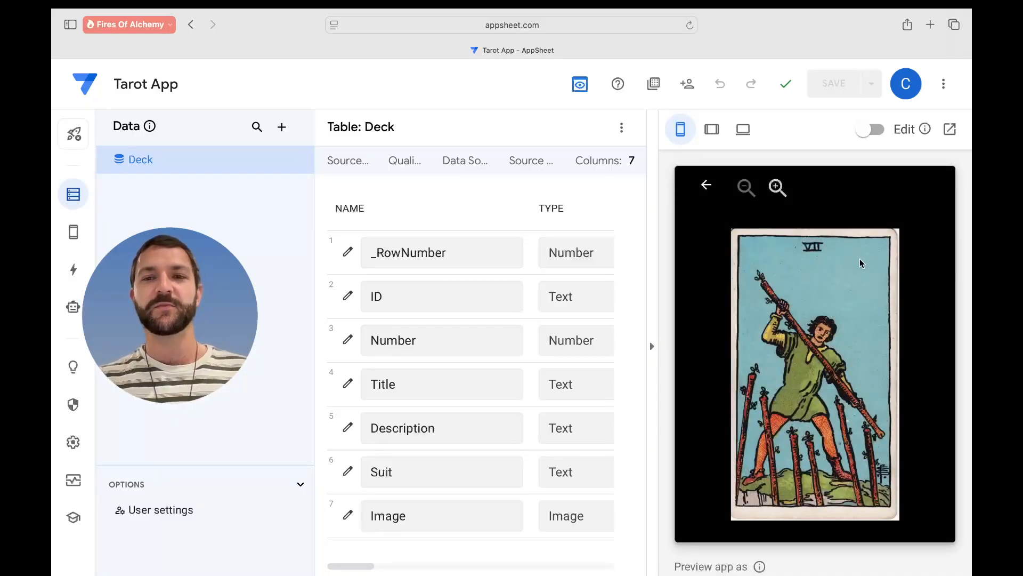
{"action": "left_click", "coordinate": [785, 187]}
{"action": "left_click", "coordinate": [777, 188]}
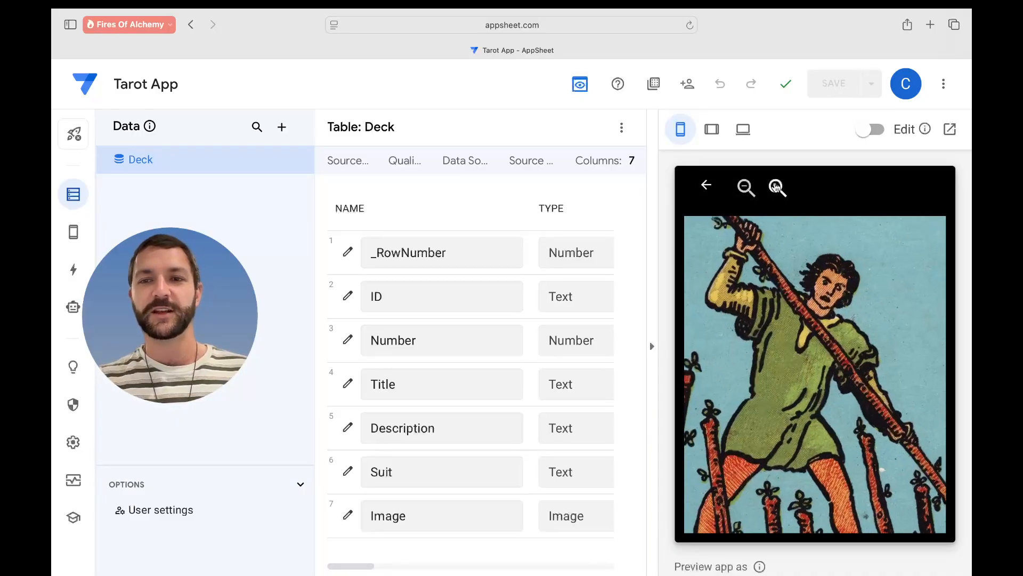
{"action": "left_click", "coordinate": [706, 185]}
{"action": "scroll", "coordinate": [743, 247], "scroll_direction": "down", "scroll_amount": 1}
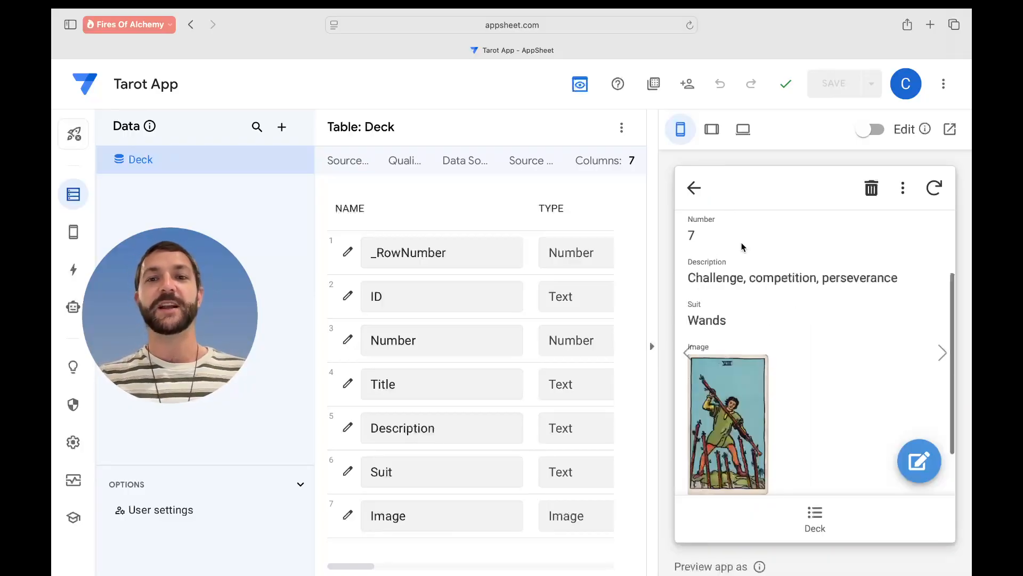
{"action": "scroll", "coordinate": [746, 308], "scroll_direction": "up", "scroll_amount": 4}
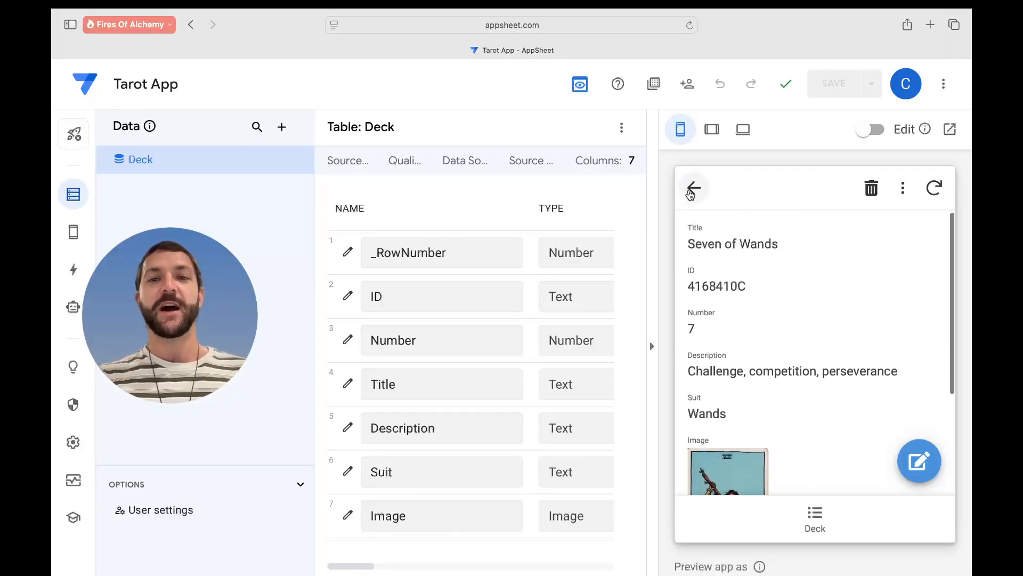
- Return to the Deck list, view the Page of Wands details, then go back to the list
{"action": "left_click", "coordinate": [694, 188]}
{"action": "scroll", "coordinate": [795, 358], "scroll_direction": "down", "scroll_amount": 5}
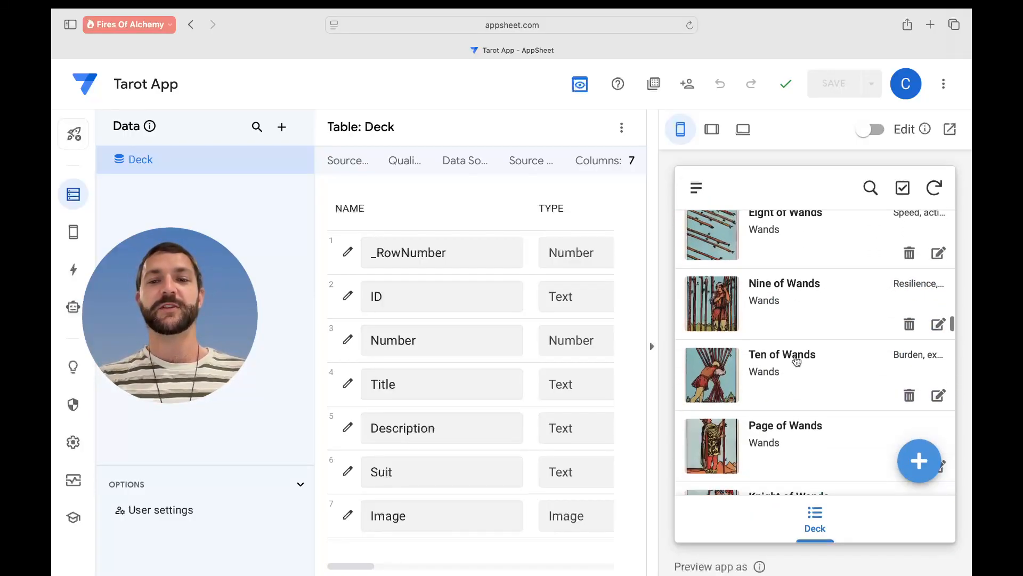
{"action": "left_click", "coordinate": [797, 362]}
{"action": "scroll", "coordinate": [798, 360], "scroll_direction": "down", "scroll_amount": 3}
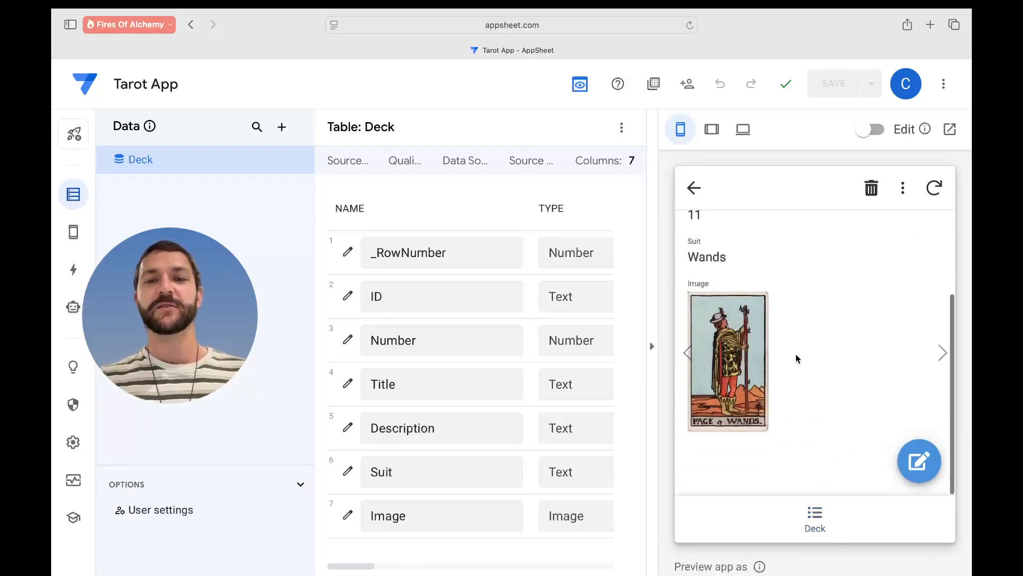
{"action": "left_click", "coordinate": [694, 188]}
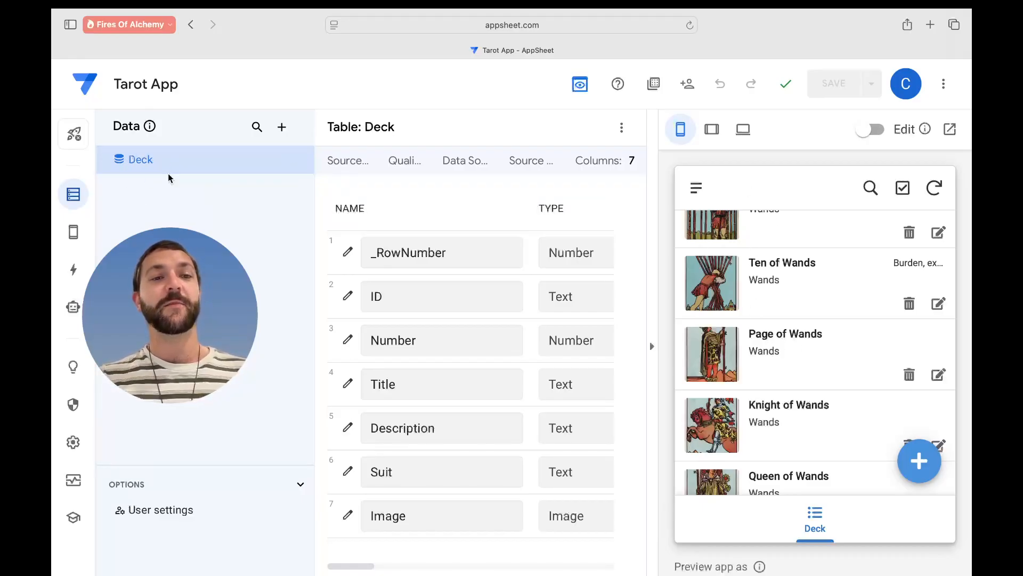
{"action": "mouse_move", "coordinate": [162, 166]}
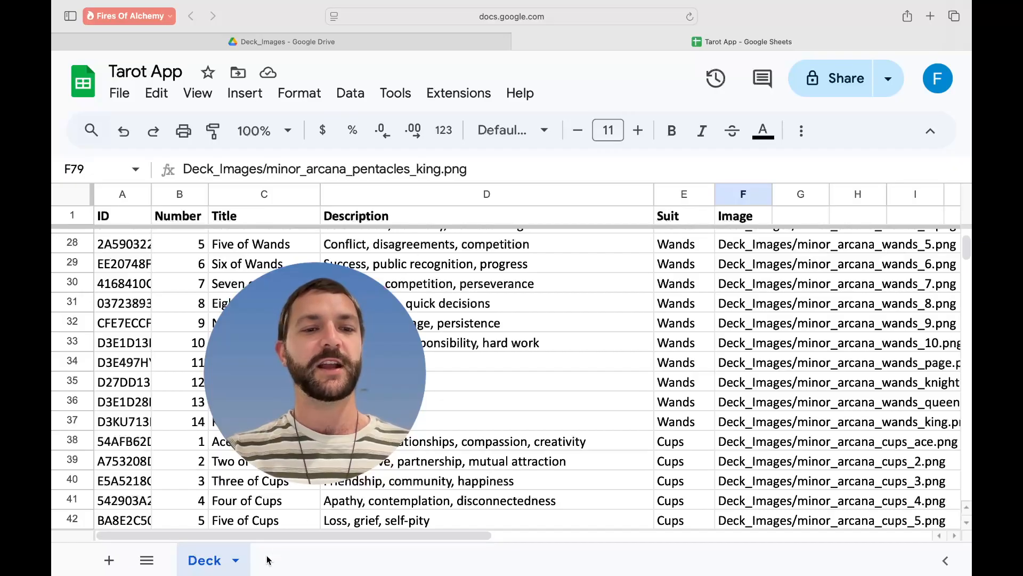
- Add a new sheet named Readings to the Tarot App spreadsheet
{"action": "left_click", "coordinate": [110, 561]}
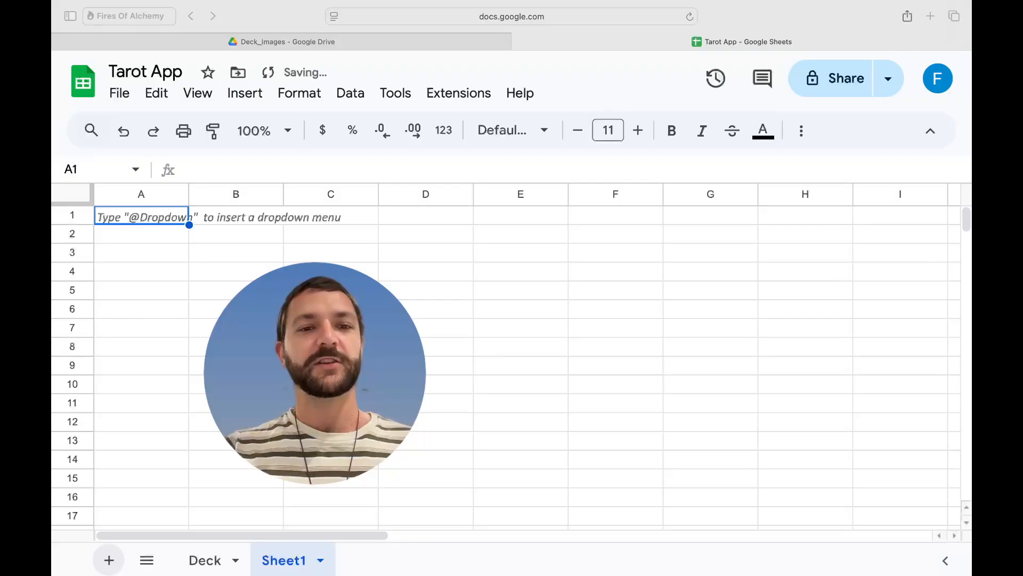
{"action": "left_click", "coordinate": [299, 557]}
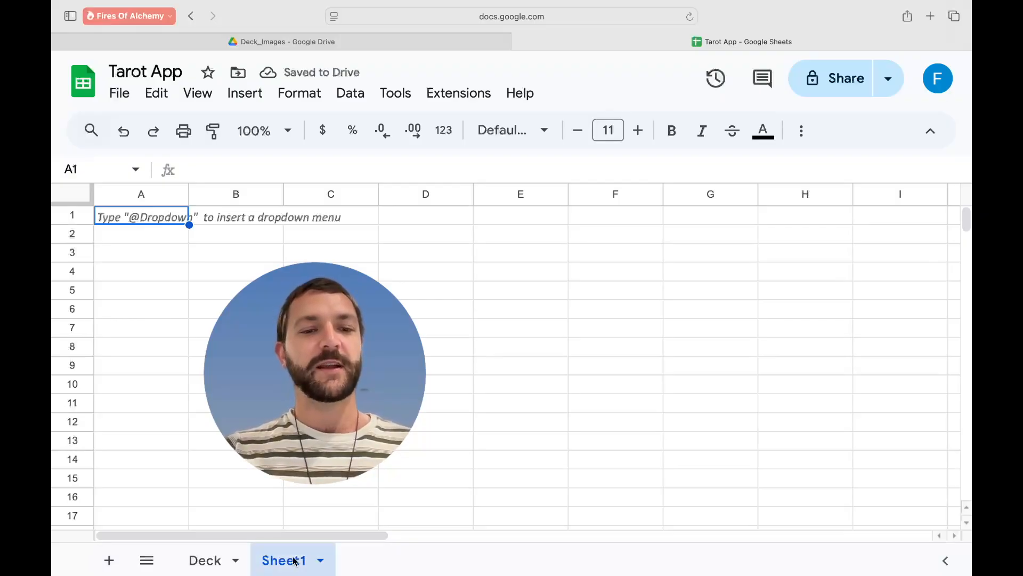
{"action": "double_click", "coordinate": [295, 561]}
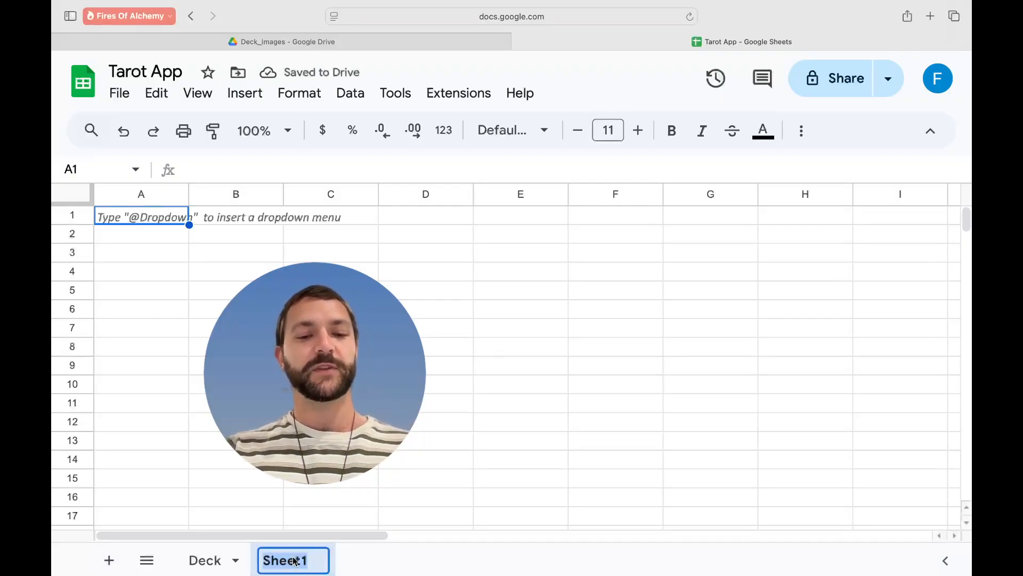
{"action": "type", "text": "Readings"}
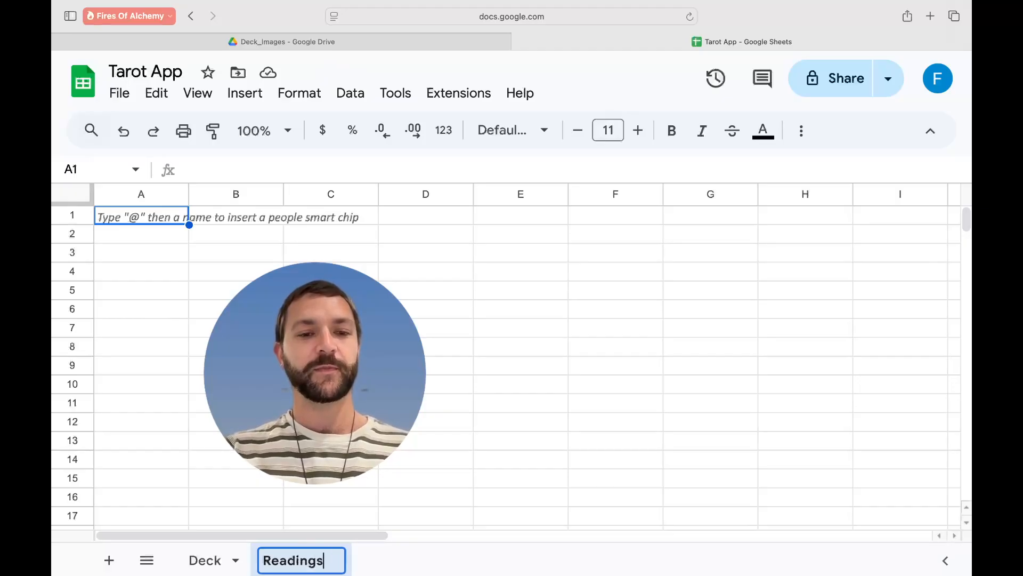
{"action": "key", "text": "Return"}
{"action": "left_click", "coordinate": [207, 313]}
{"action": "left_click", "coordinate": [155, 225]}
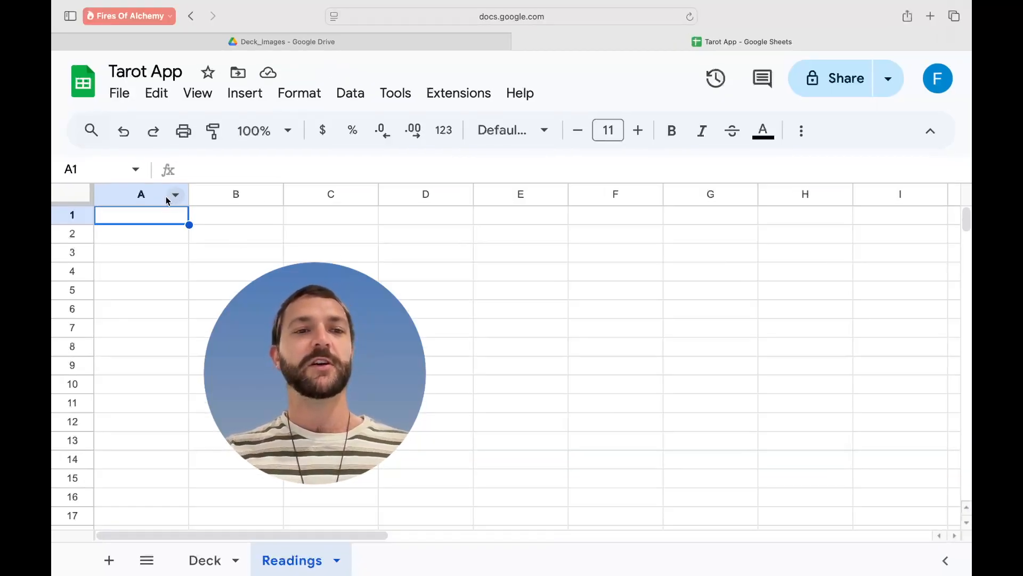
- Copy the Deck header row into the Readings sheet and freeze it as the top row
{"action": "left_click", "coordinate": [207, 562]}
{"action": "left_click", "coordinate": [79, 216]}
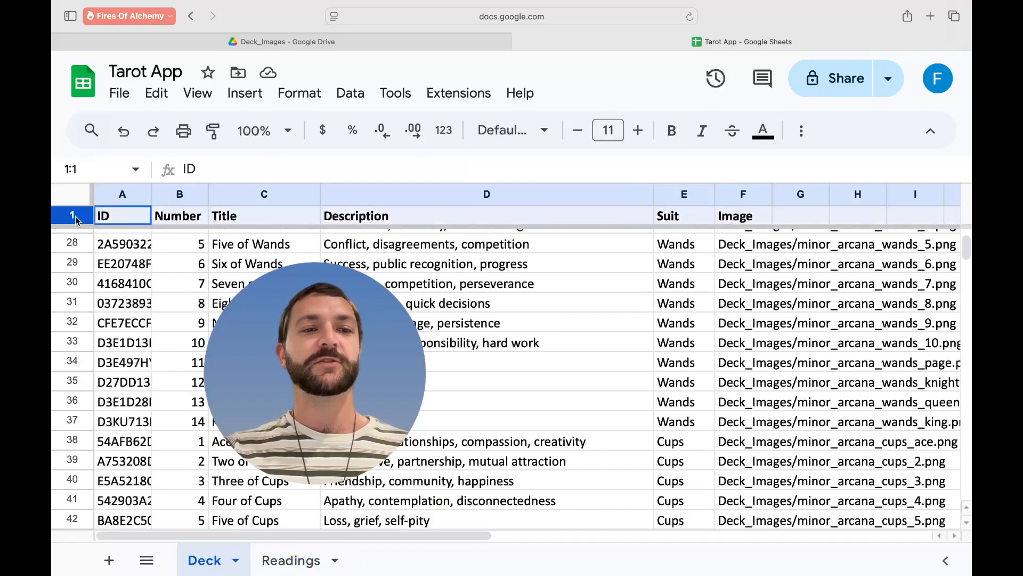
{"action": "key", "text": "super+c"}
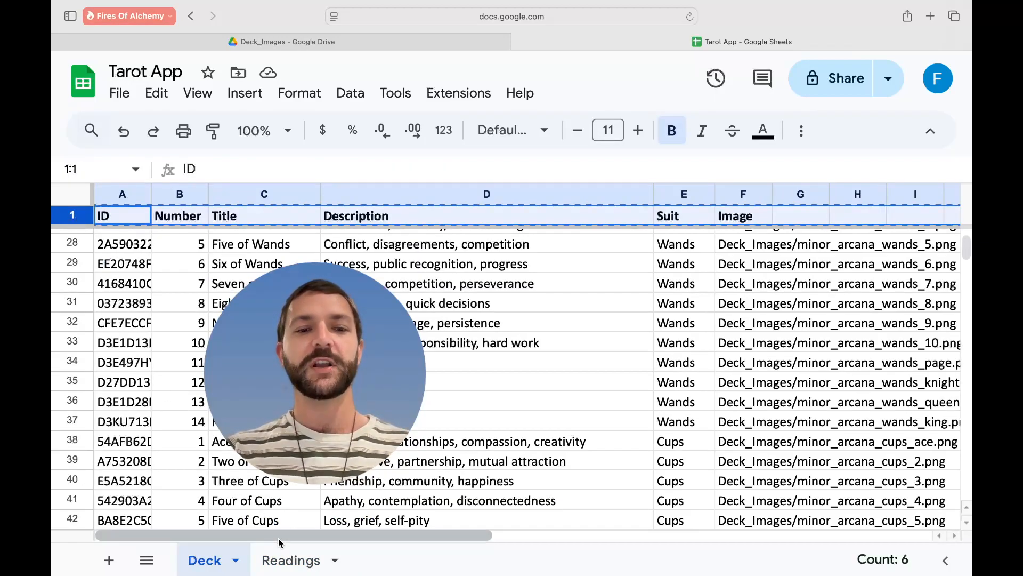
{"action": "left_click", "coordinate": [291, 560]}
{"action": "key", "text": "super+v"}
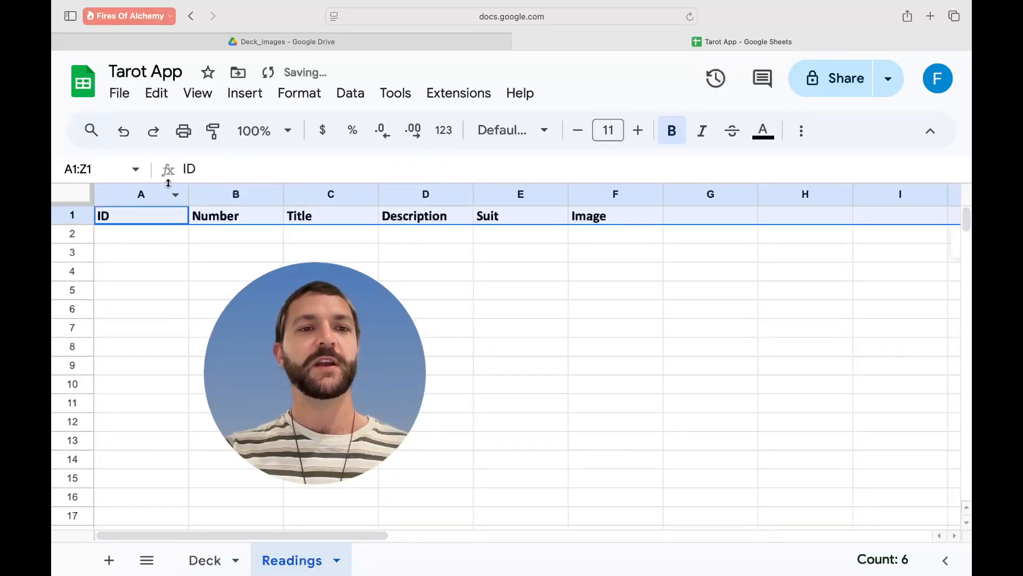
{"action": "left_click", "coordinate": [207, 94]}
{"action": "mouse_move", "coordinate": [247, 159]}
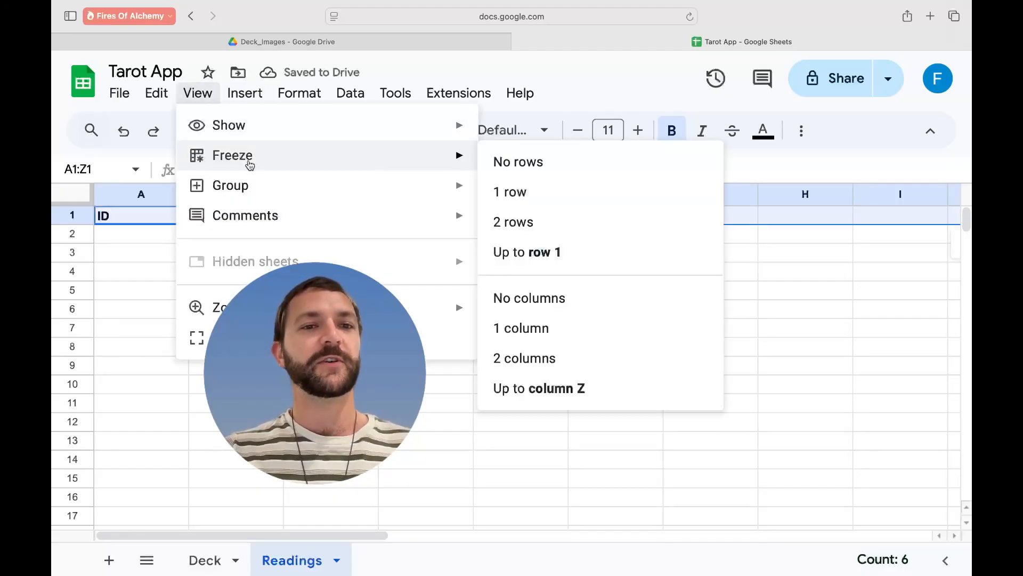
{"action": "left_click", "coordinate": [540, 193]}
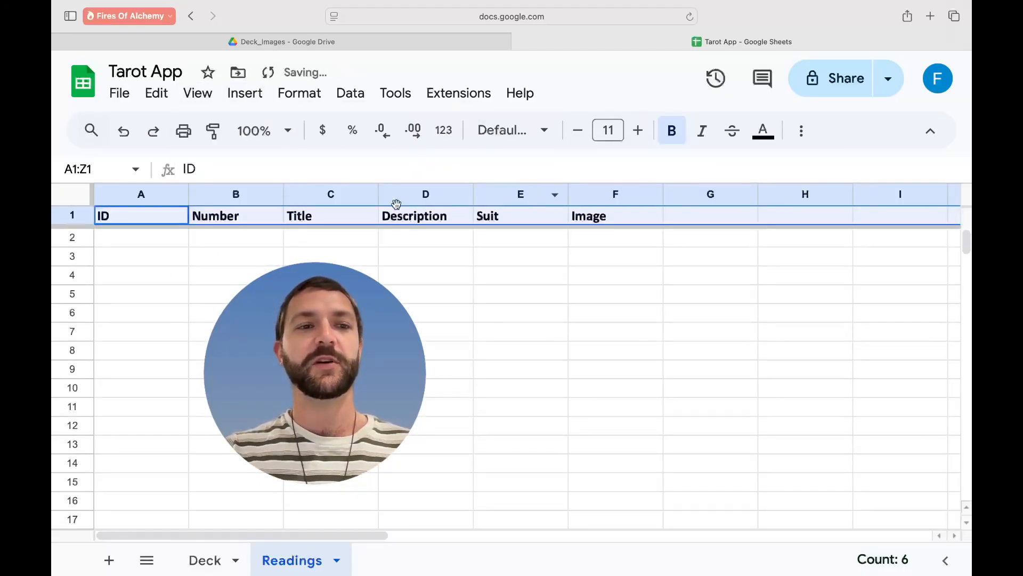
{"action": "left_click", "coordinate": [427, 277]}
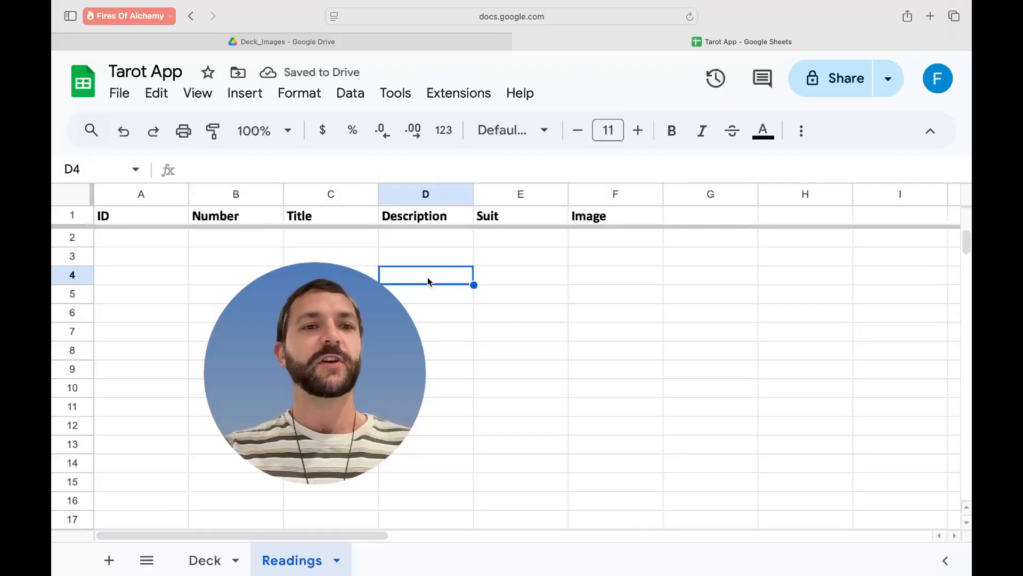
- Delete the Number column and rename the Description header to Cards
{"action": "left_click", "coordinate": [242, 215]}
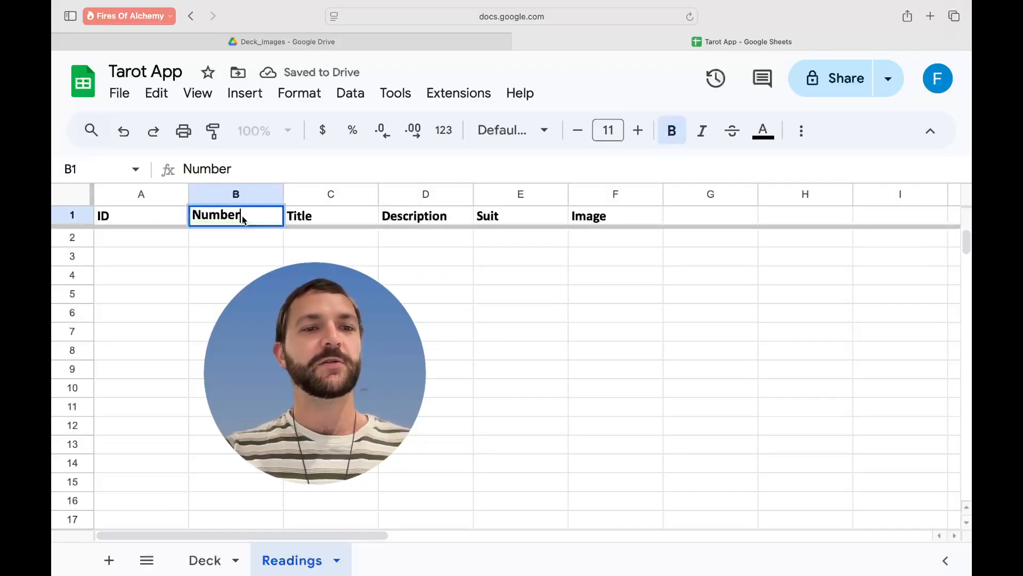
{"action": "double_click", "coordinate": [242, 216]}
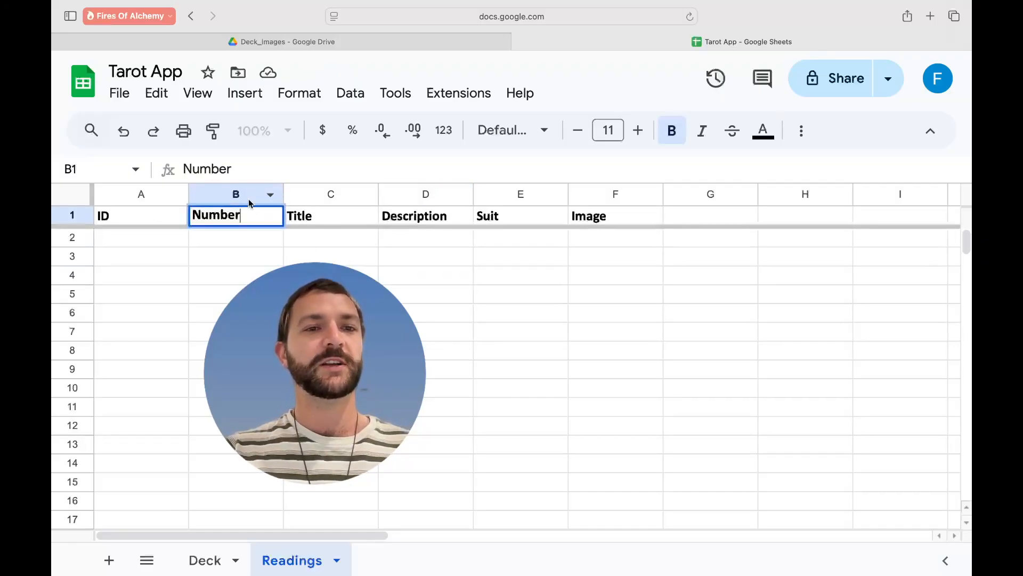
{"action": "right_click", "coordinate": [248, 200]}
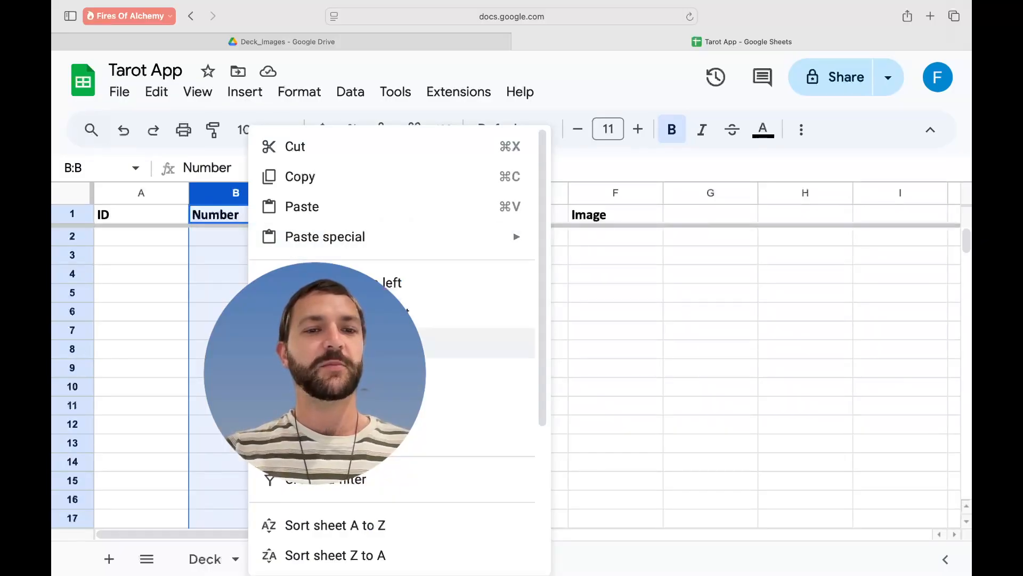
{"action": "left_click", "coordinate": [363, 341]}
{"action": "left_click", "coordinate": [339, 218]}
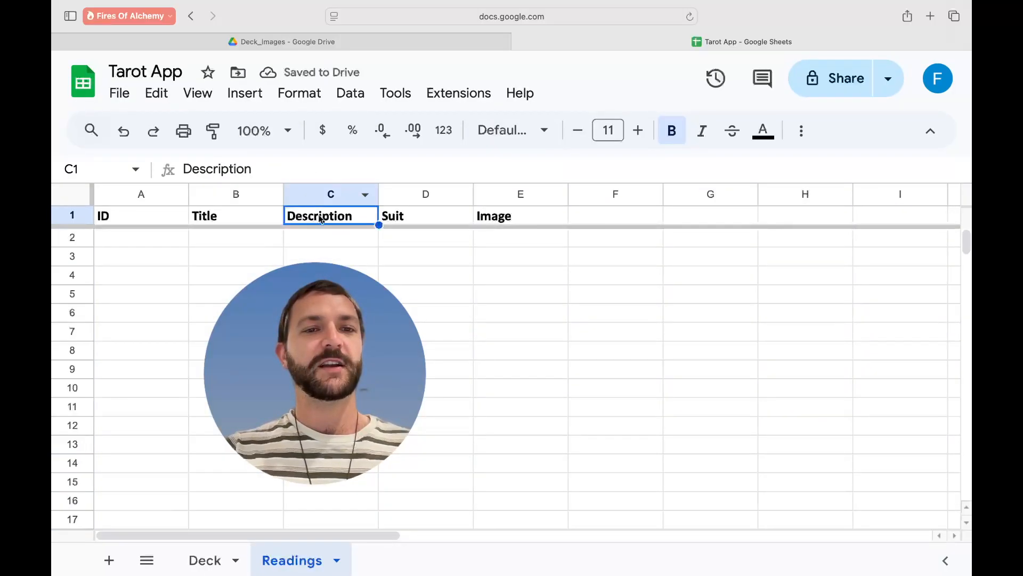
{"action": "double_click", "coordinate": [320, 218]}
{"action": "left_click_drag", "start_coordinate": [359, 217], "coordinate": [299, 217]}
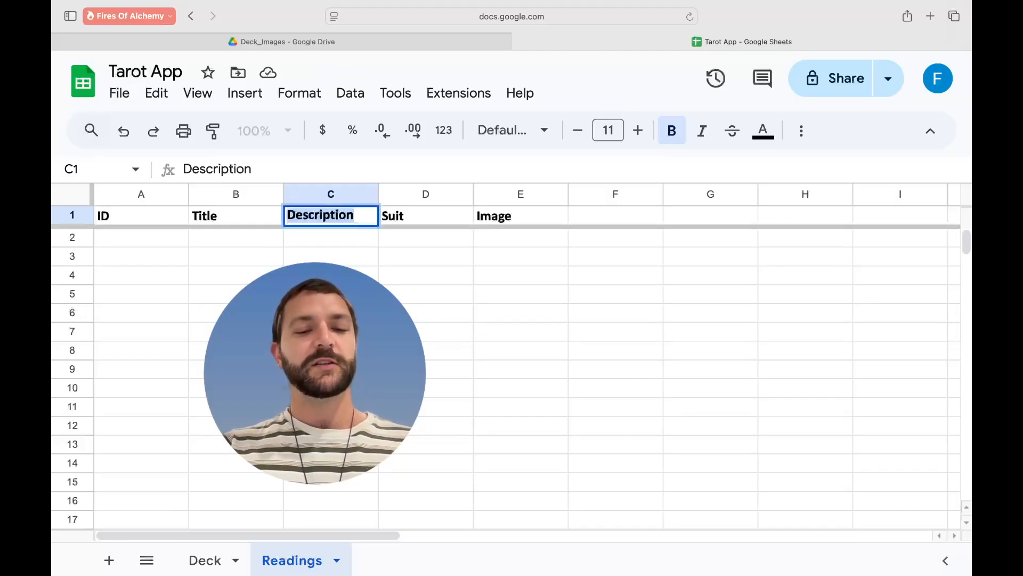
{"action": "type", "text": "Cards"}
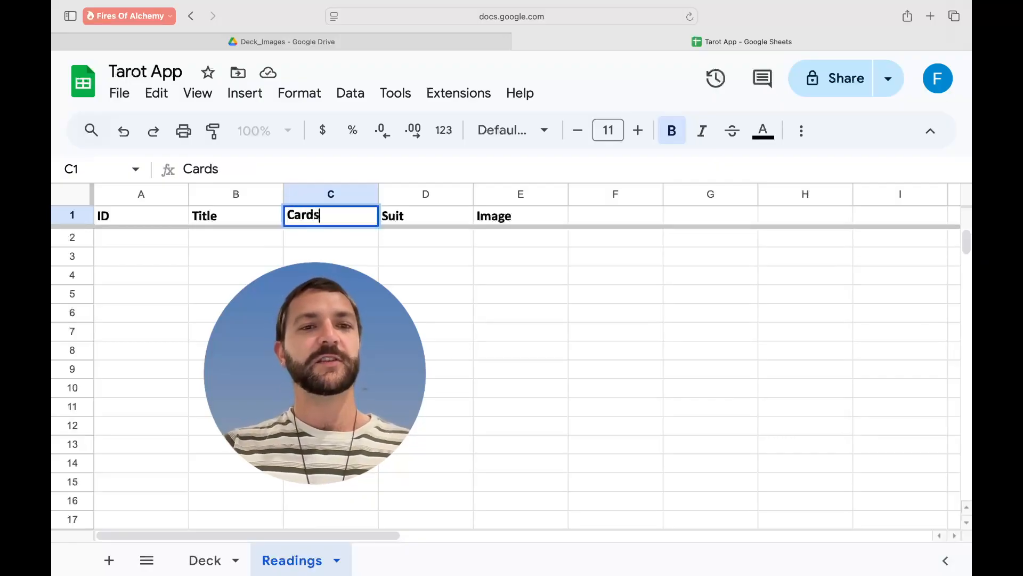
- Rename the Suit header to Interpretation and clear the Image header in E1
{"action": "left_click", "coordinate": [413, 215]}
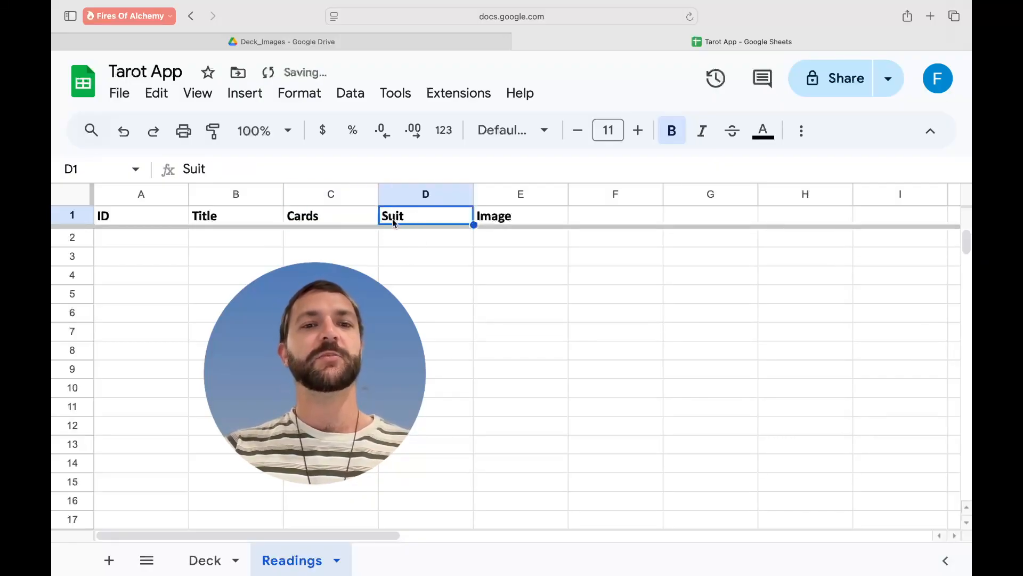
{"action": "double_click", "coordinate": [405, 218]}
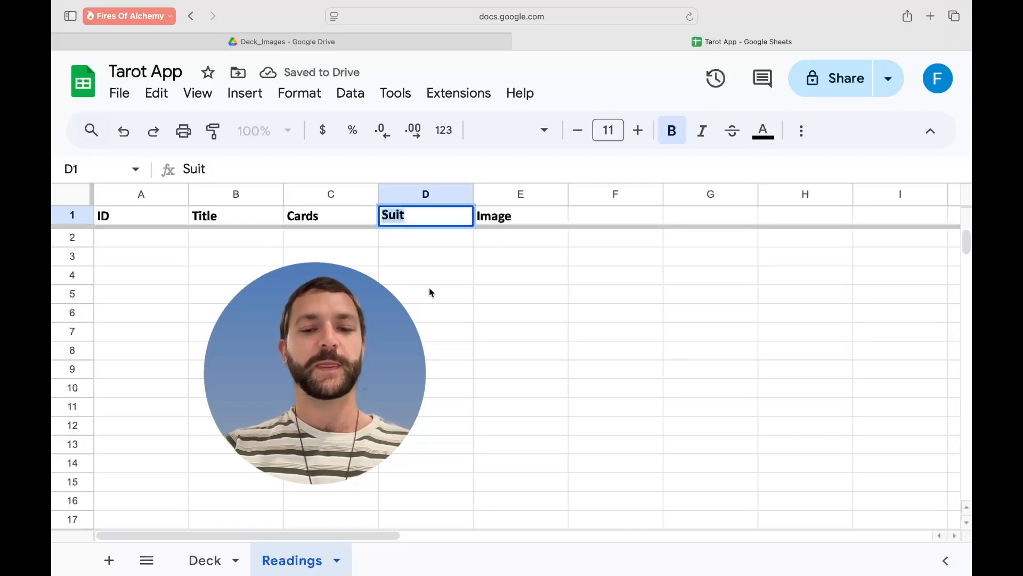
{"action": "type", "text": "Inter"}
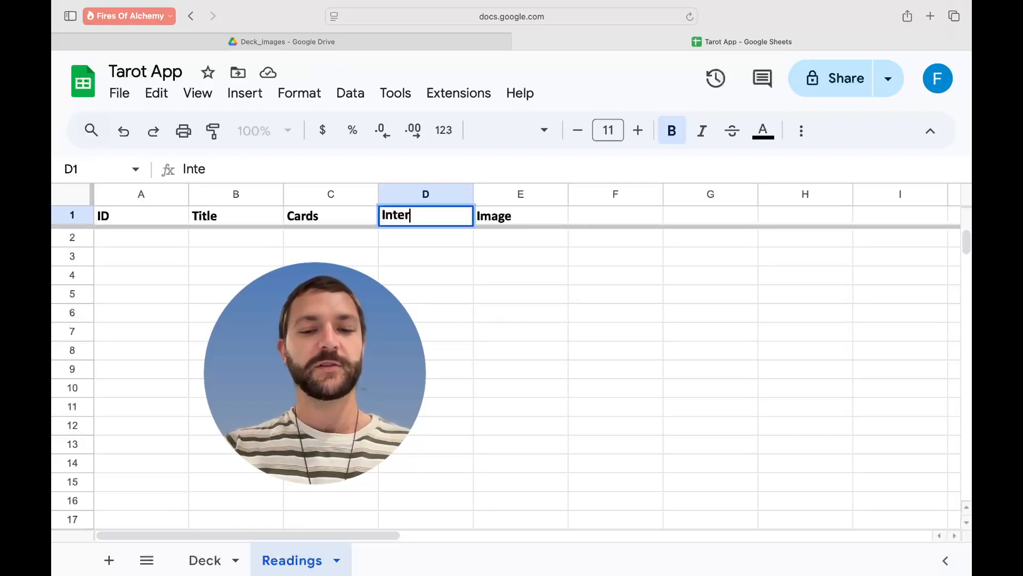
{"action": "type", "text": "pretation"}
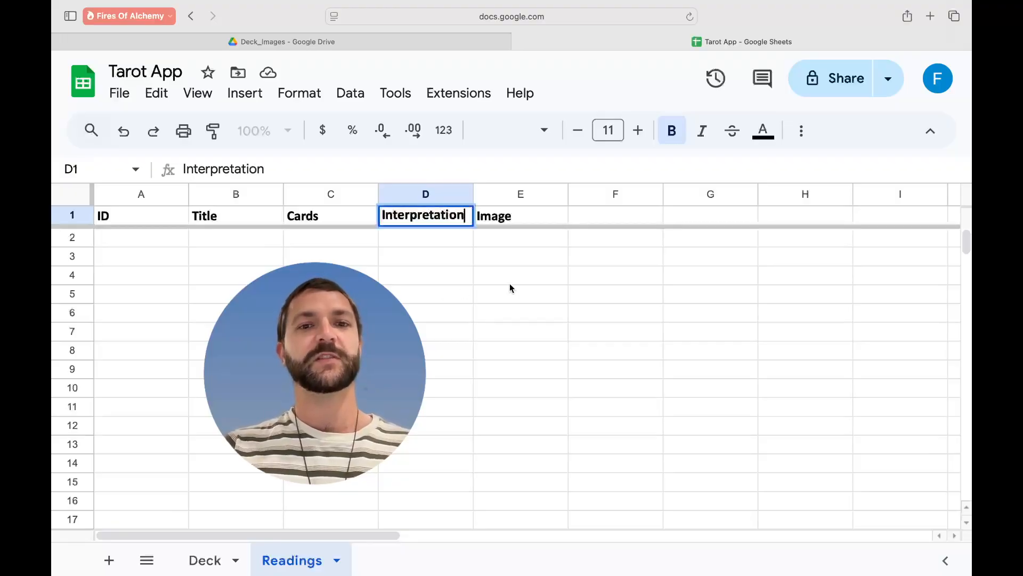
{"action": "double_click", "coordinate": [513, 218]}
{"action": "double_click", "coordinate": [503, 217]}
{"action": "key", "text": "BackSpace"}
{"action": "left_click", "coordinate": [496, 300]}
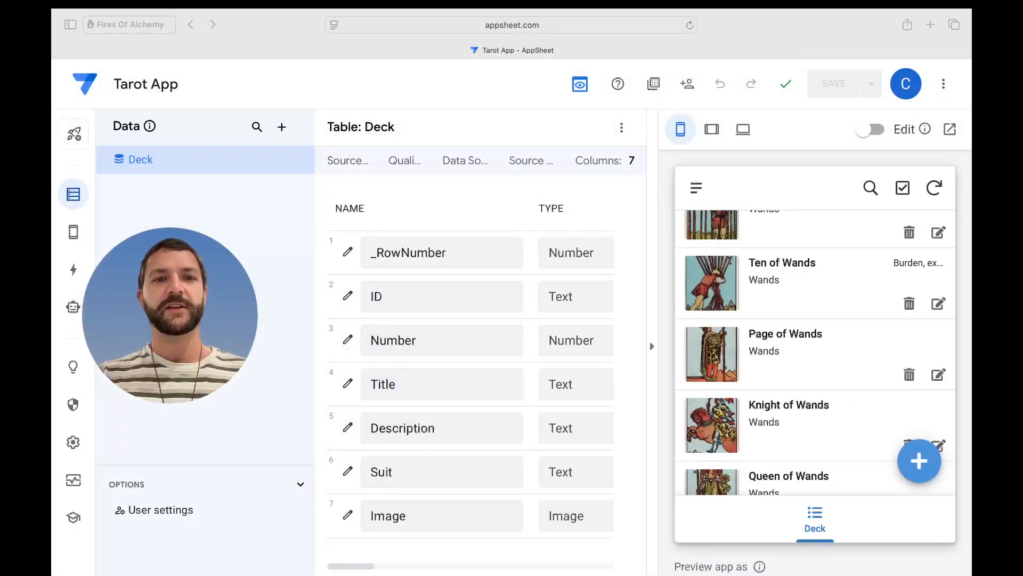
- Add the Readings sheet from the Tarot App Google Sheet as a new AppSheet table and show its columns
{"action": "left_click", "coordinate": [249, 221]}
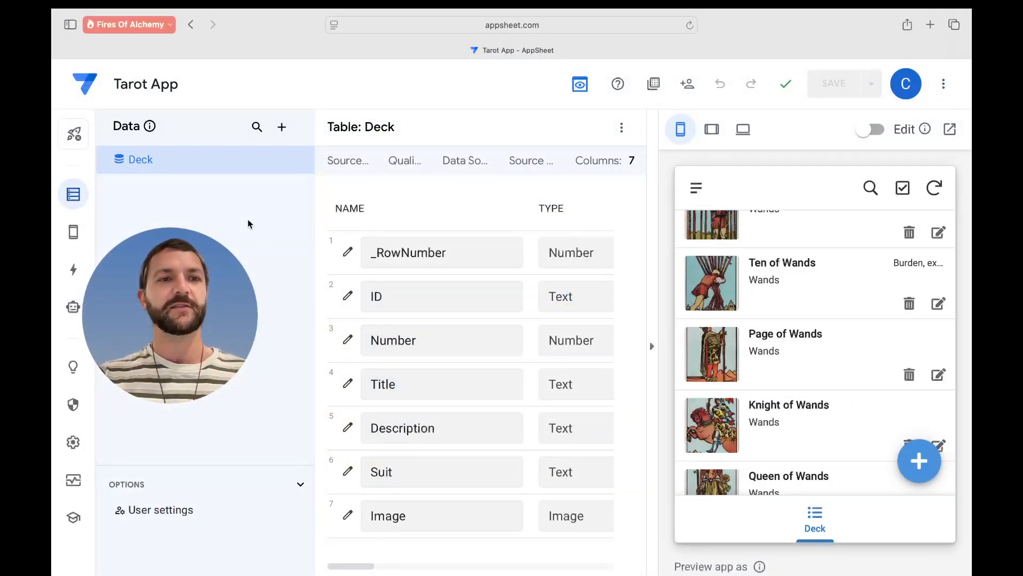
{"action": "left_click", "coordinate": [288, 135]}
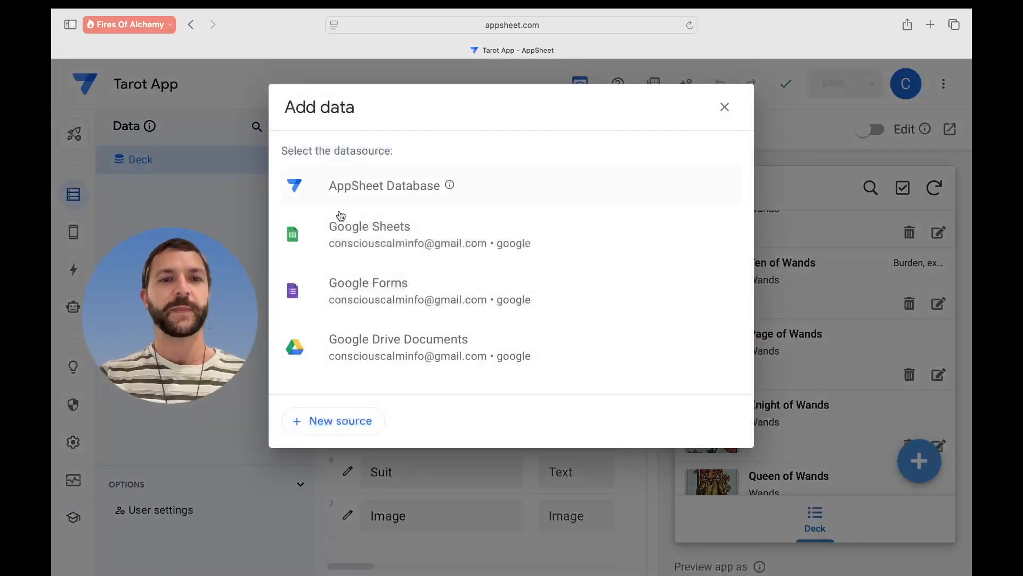
{"action": "left_click", "coordinate": [394, 238]}
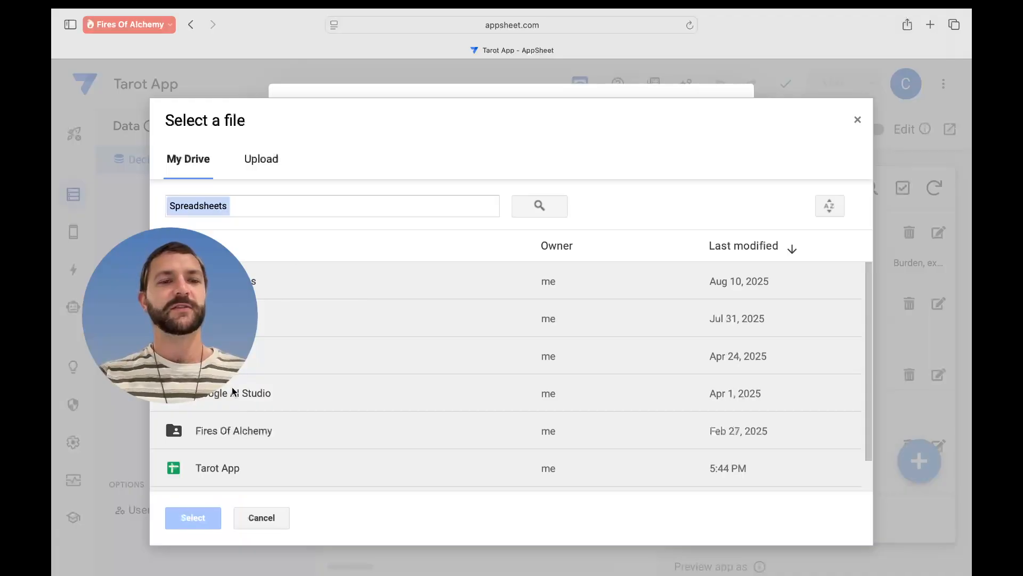
{"action": "double_click", "coordinate": [237, 468]}
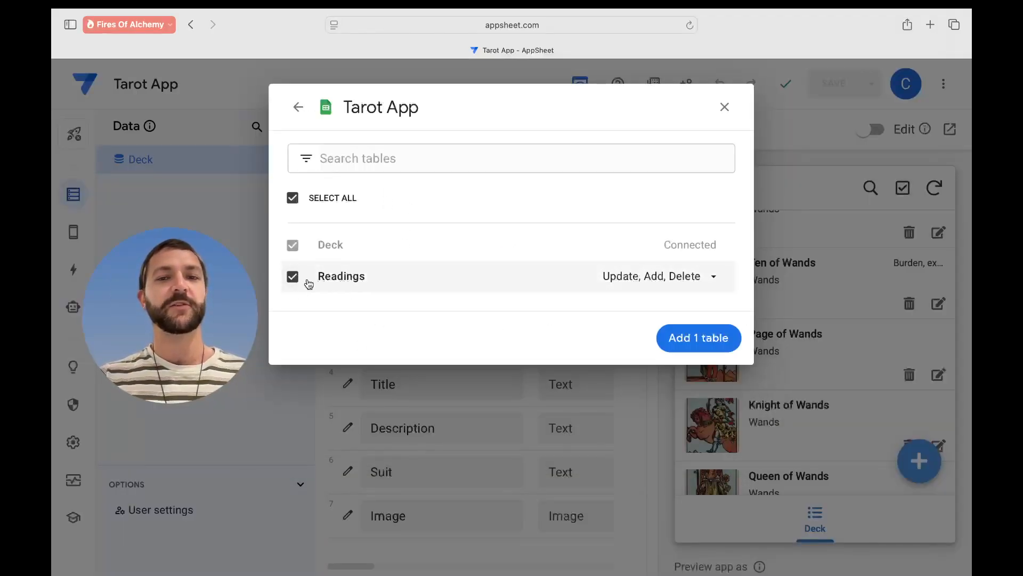
{"action": "left_click", "coordinate": [711, 338]}
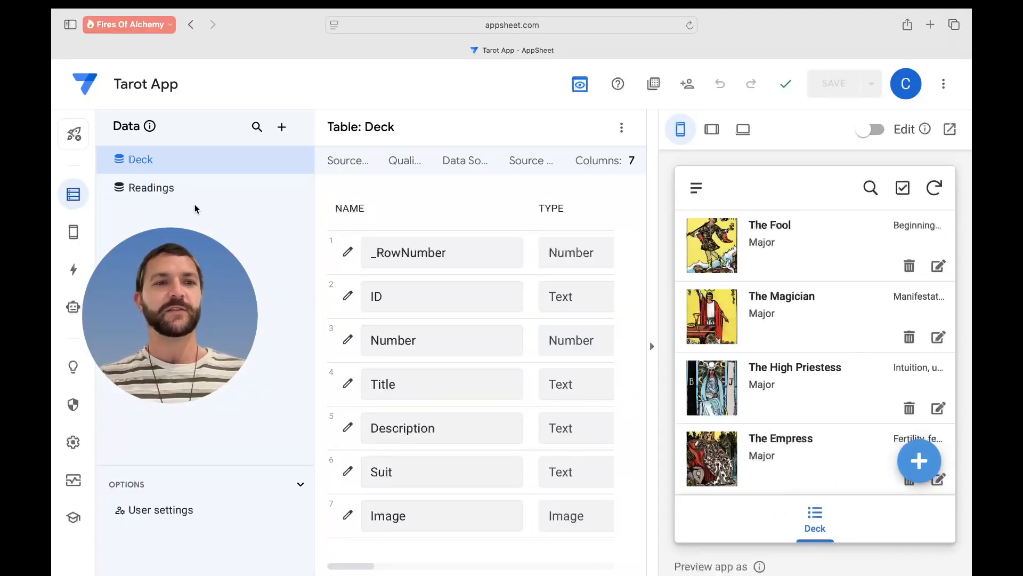
{"action": "left_click", "coordinate": [183, 190]}
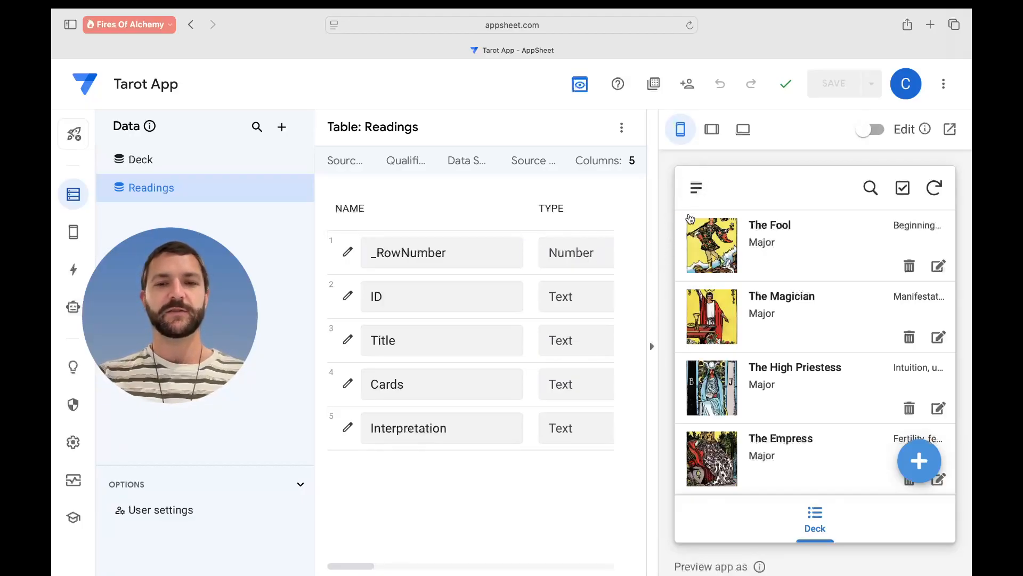
- Set the Readings Cards column type to EnumList and open its column settings
{"action": "key", "text": "super+minus"}
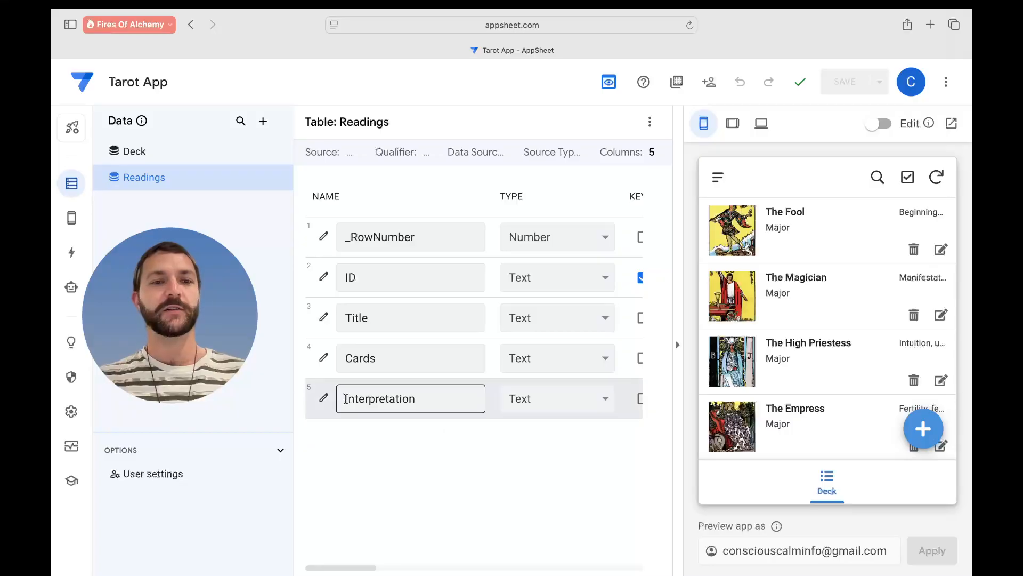
{"action": "scroll", "coordinate": [386, 419], "scroll_direction": "right", "scroll_amount": 3}
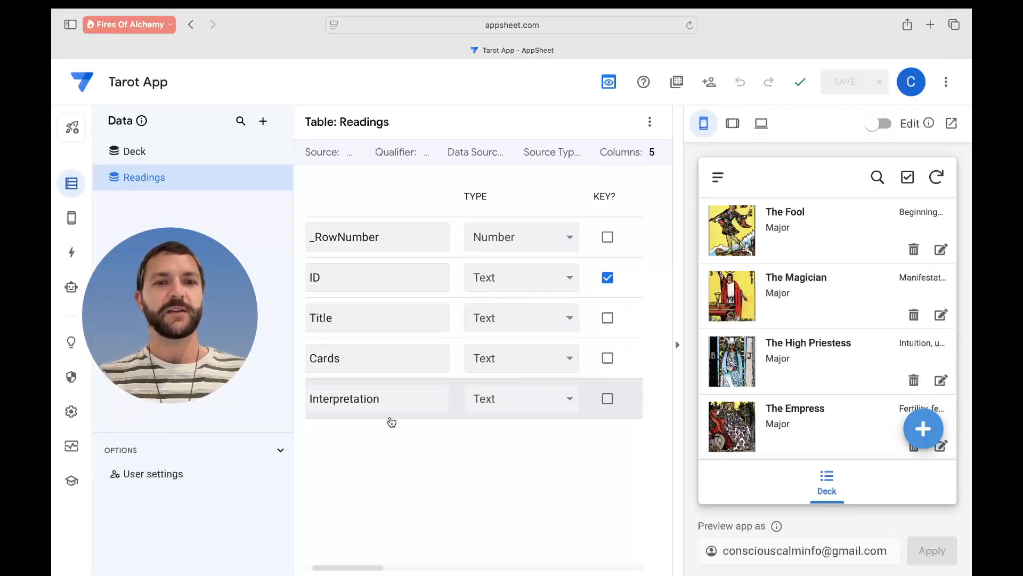
{"action": "left_click", "coordinate": [70, 185]}
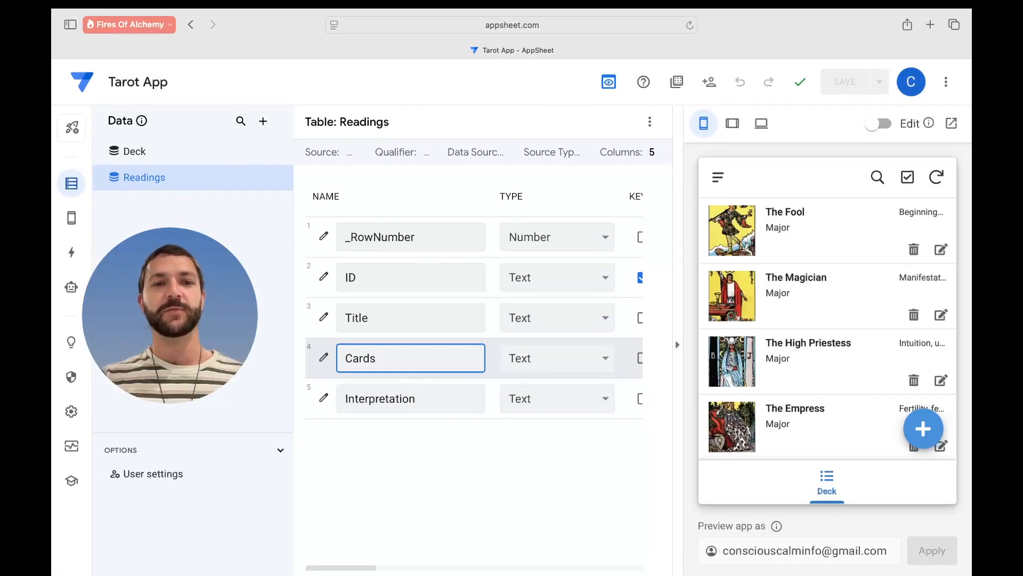
{"action": "left_click", "coordinate": [600, 363]}
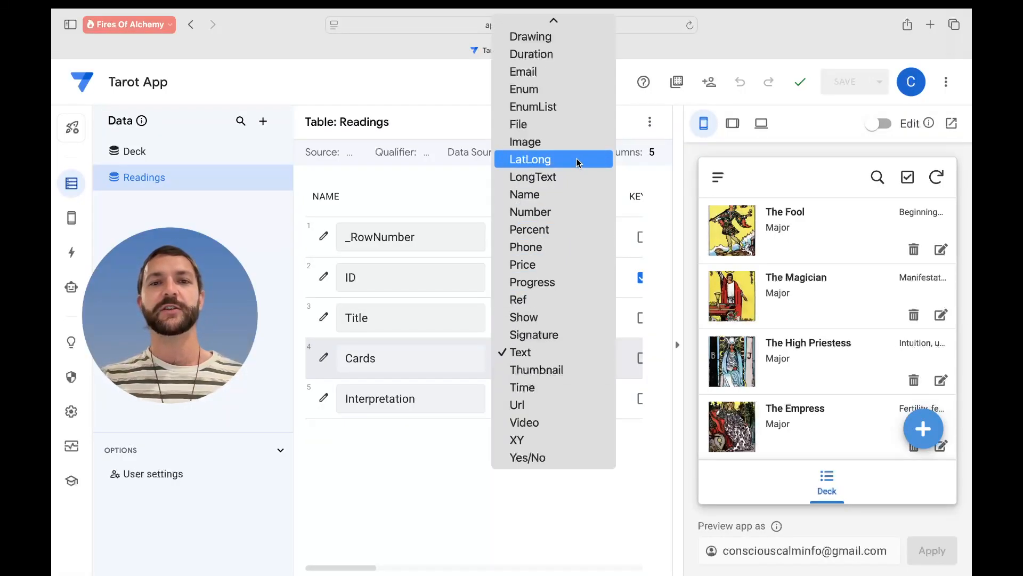
{"action": "scroll", "coordinate": [578, 160], "scroll_direction": "up", "scroll_amount": 2}
{"action": "scroll", "coordinate": [578, 160], "scroll_direction": "up", "scroll_amount": 3}
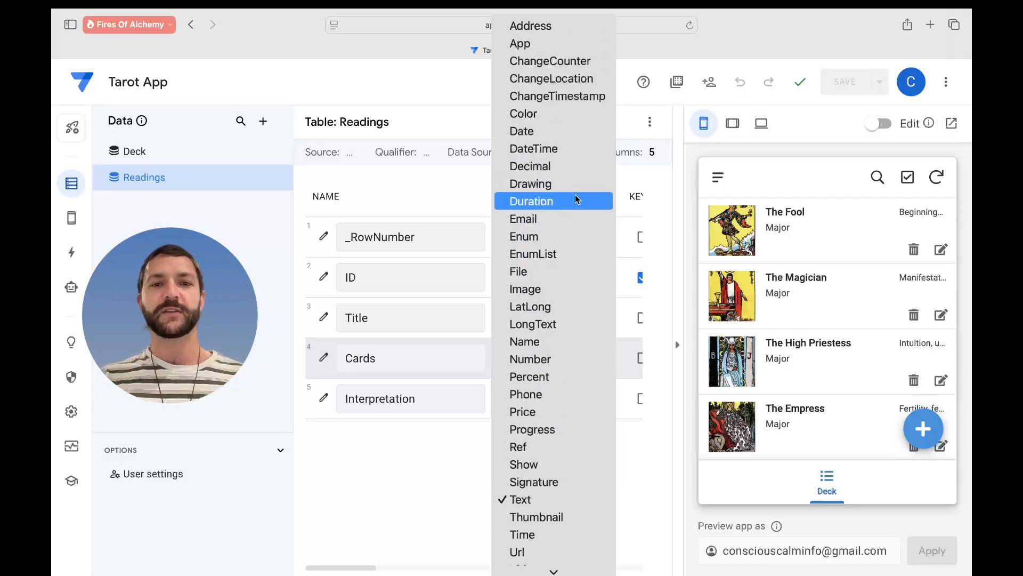
{"action": "left_click", "coordinate": [568, 238]}
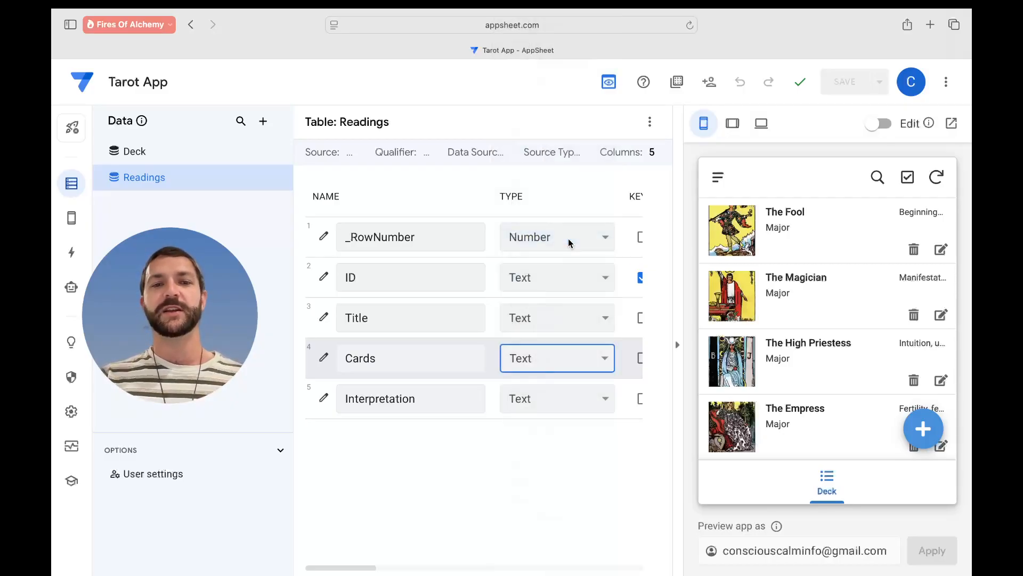
{"action": "left_click", "coordinate": [576, 368]}
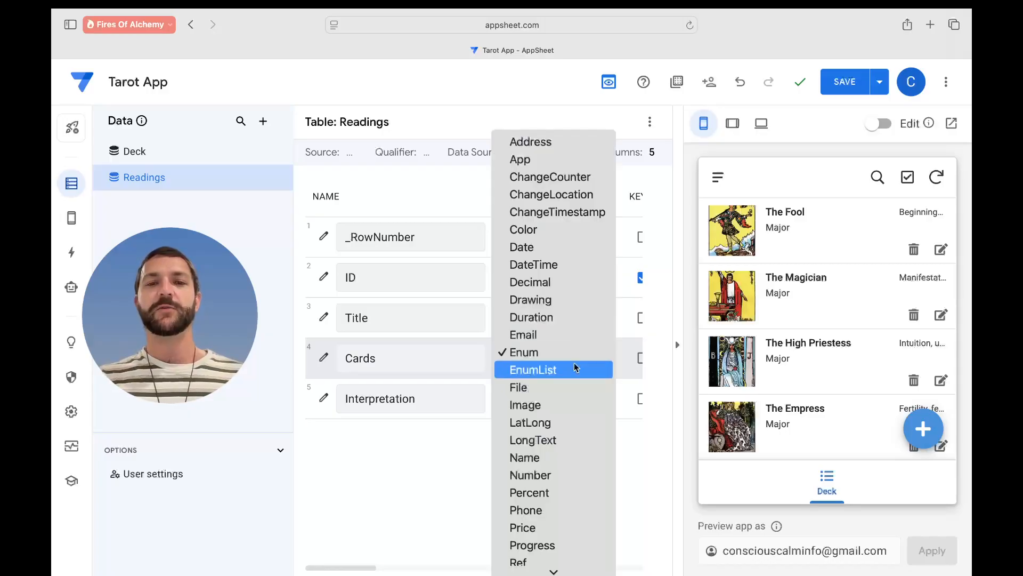
{"action": "left_click", "coordinate": [578, 369]}
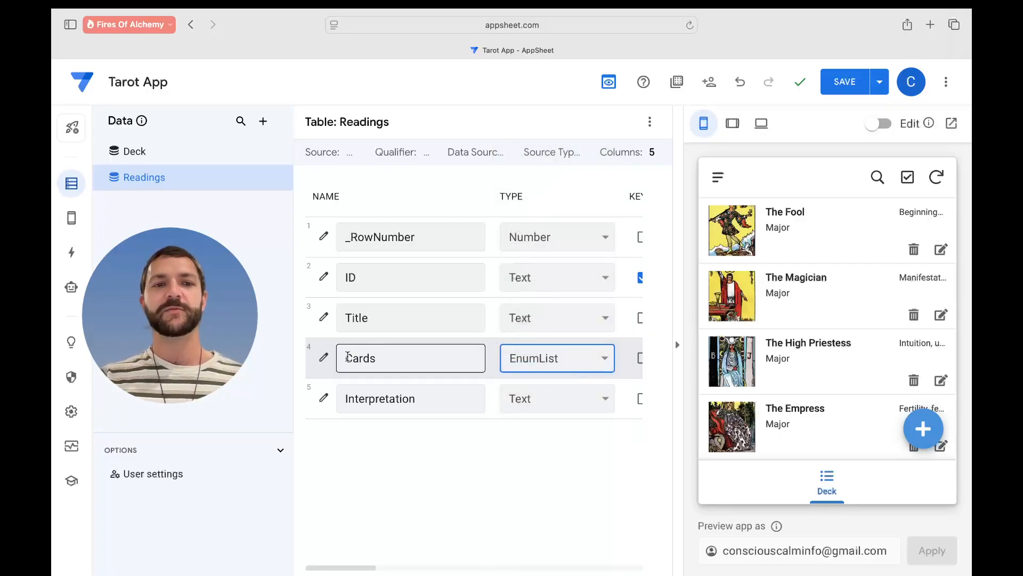
{"action": "left_click", "coordinate": [324, 363]}
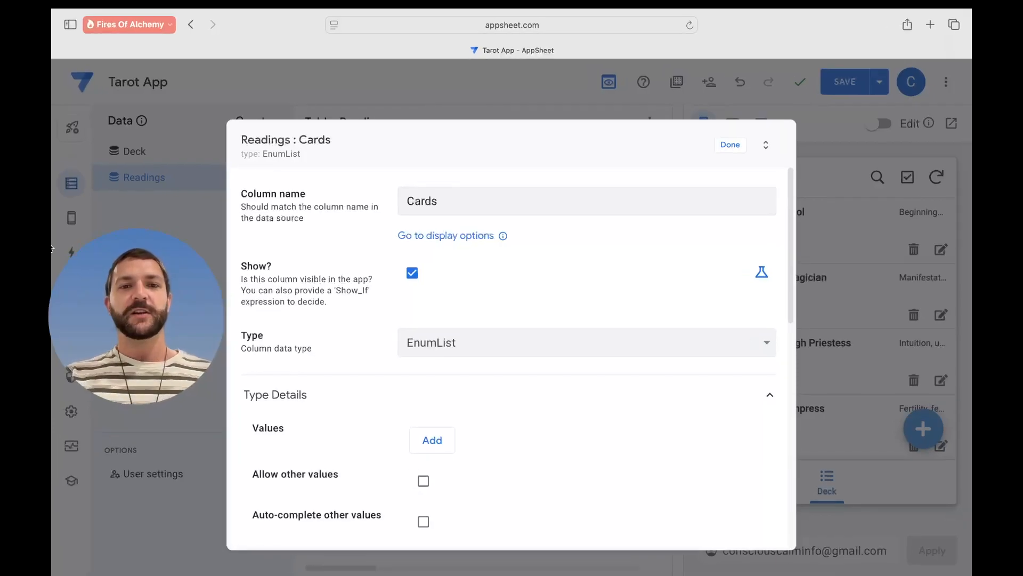
- Set the Cards column's base type to Ref
{"action": "scroll", "coordinate": [337, 247], "scroll_direction": "down", "scroll_amount": 3}
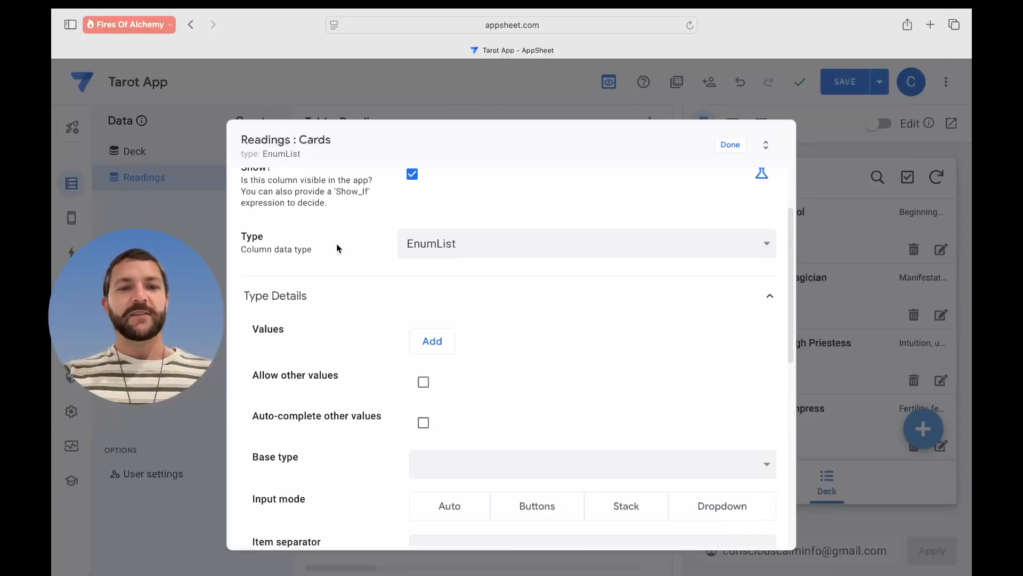
{"action": "scroll", "coordinate": [375, 363], "scroll_direction": "down", "scroll_amount": 3}
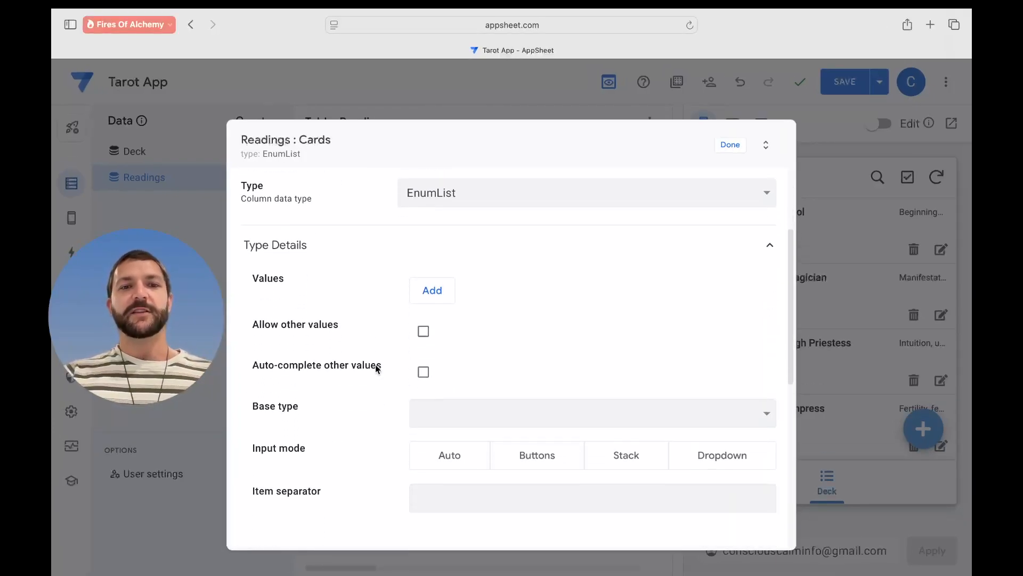
{"action": "left_click", "coordinate": [477, 380]}
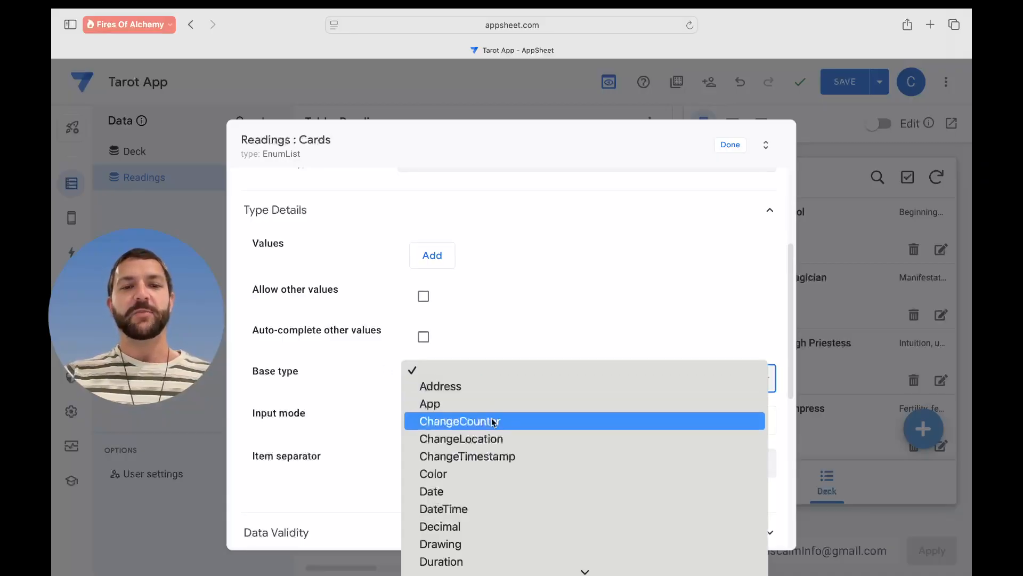
{"action": "scroll", "coordinate": [500, 442], "scroll_direction": "down", "scroll_amount": 3}
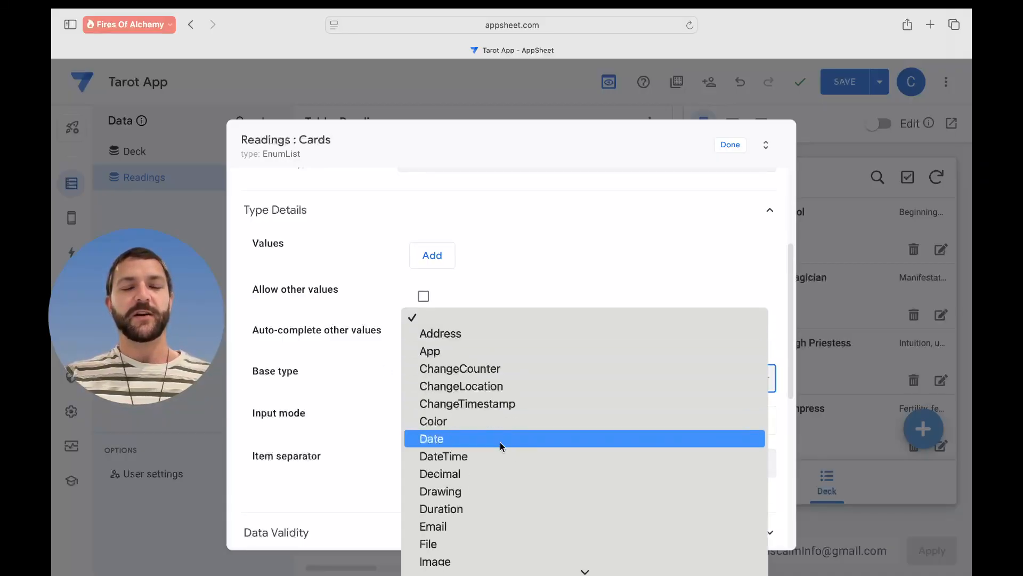
{"action": "scroll", "coordinate": [500, 442], "scroll_direction": "down", "scroll_amount": 5}
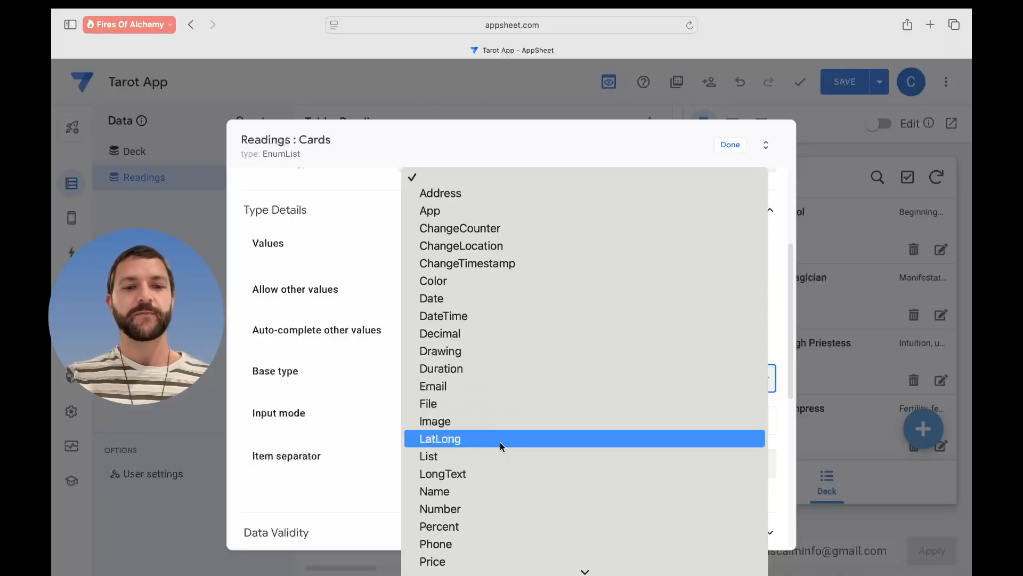
{"action": "scroll", "coordinate": [500, 443], "scroll_direction": "down", "scroll_amount": 5}
{"action": "left_click", "coordinate": [320, 176]}
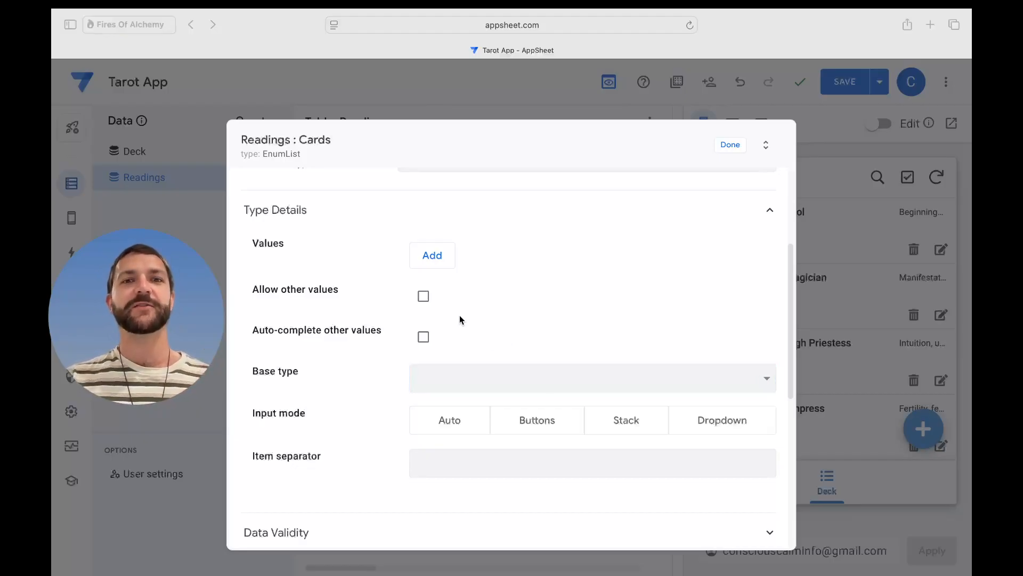
{"action": "left_click", "coordinate": [539, 388]}
{"action": "left_click", "coordinate": [551, 383]}
{"action": "scroll", "coordinate": [555, 473], "scroll_direction": "down", "scroll_amount": 10}
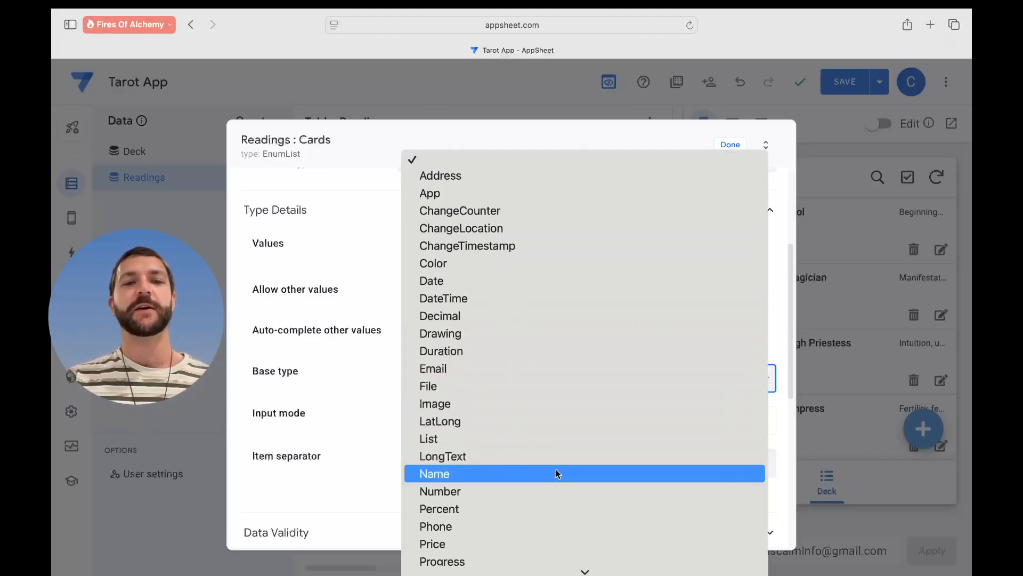
{"action": "left_click", "coordinate": [510, 474]}
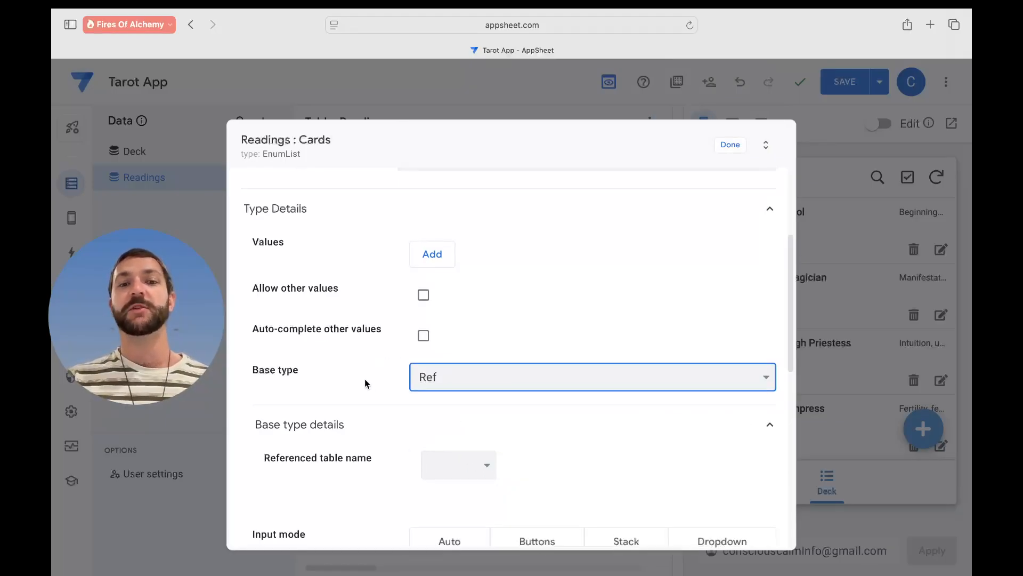
- Choose Deck as the referenced table and close the Cards column settings with Done
{"action": "scroll", "coordinate": [365, 380], "scroll_direction": "down", "scroll_amount": 3}
{"action": "scroll", "coordinate": [365, 379], "scroll_direction": "down", "scroll_amount": 2}
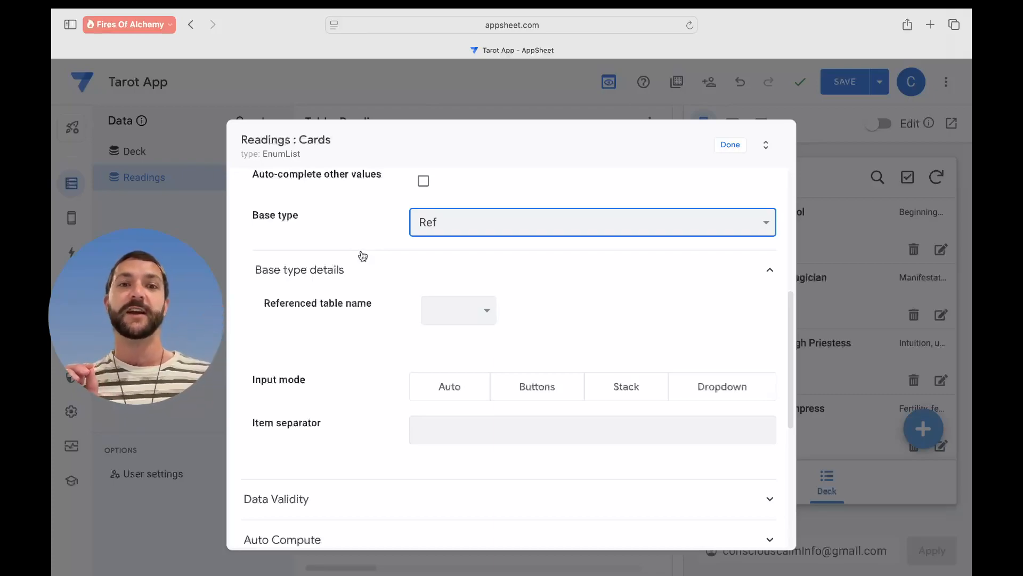
{"action": "left_click", "coordinate": [471, 313]}
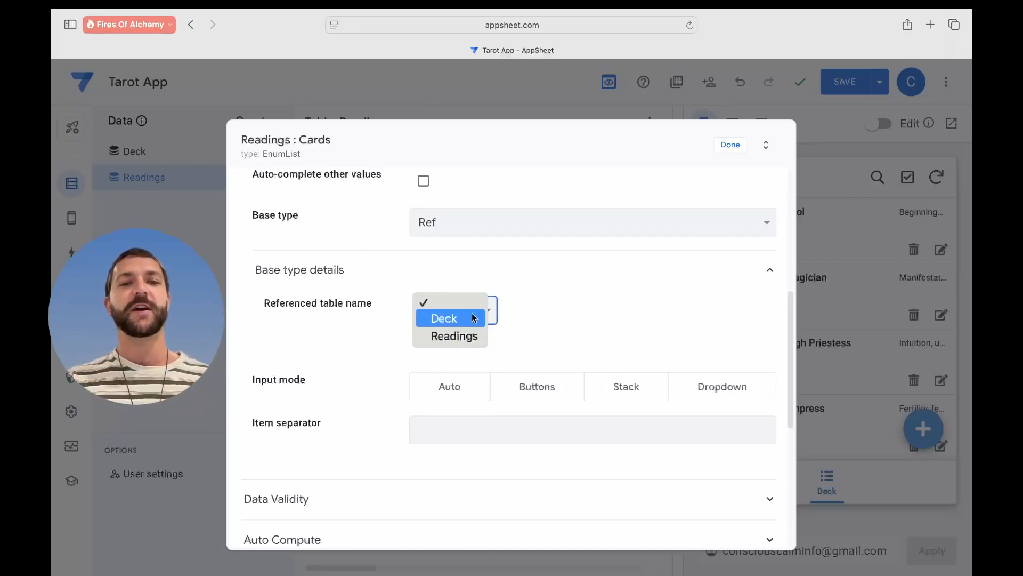
{"action": "left_click", "coordinate": [456, 317]}
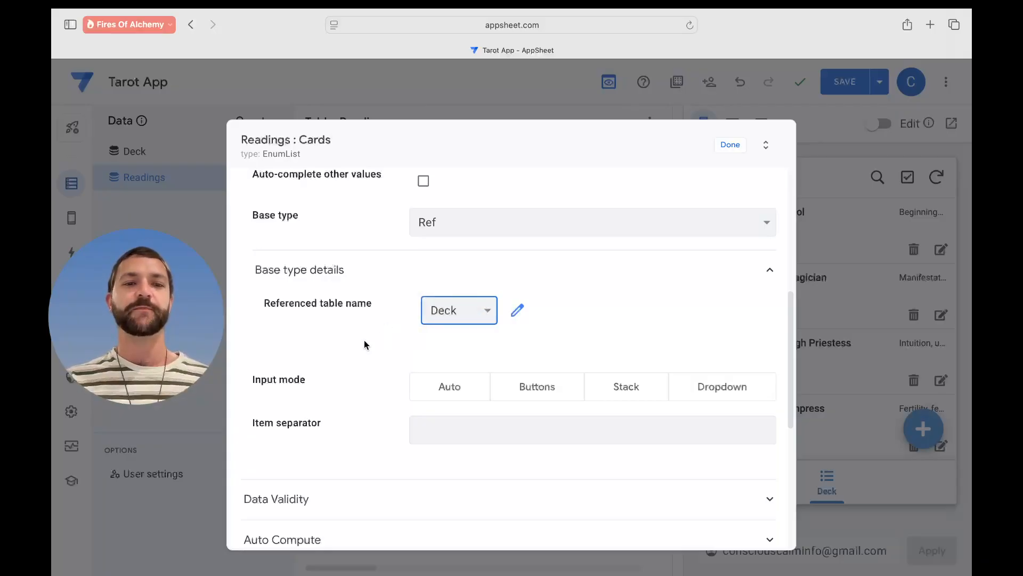
{"action": "scroll", "coordinate": [361, 343], "scroll_direction": "up", "scroll_amount": 5}
{"action": "scroll", "coordinate": [361, 343], "scroll_direction": "up", "scroll_amount": 3}
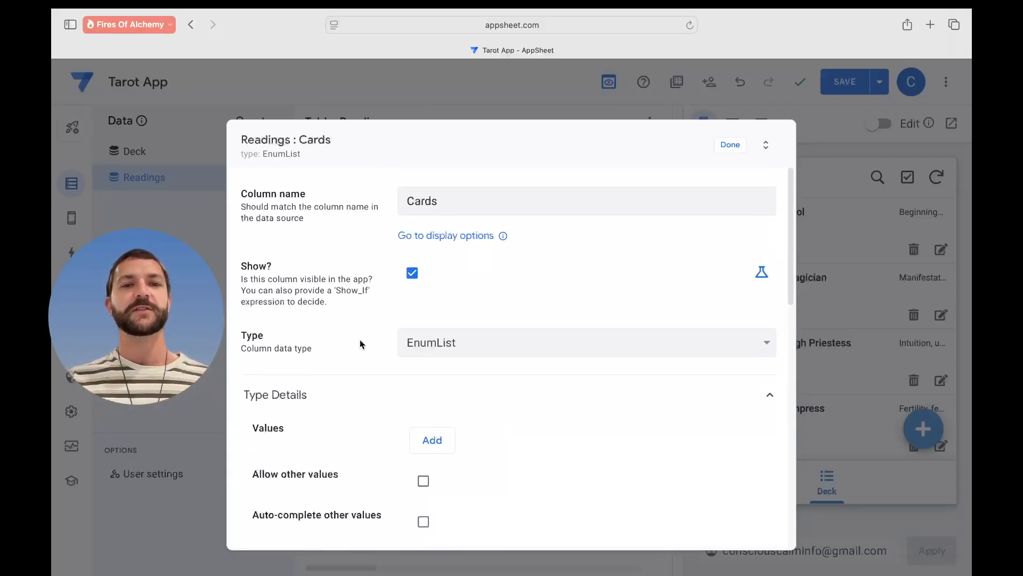
{"action": "left_click", "coordinate": [730, 145]}
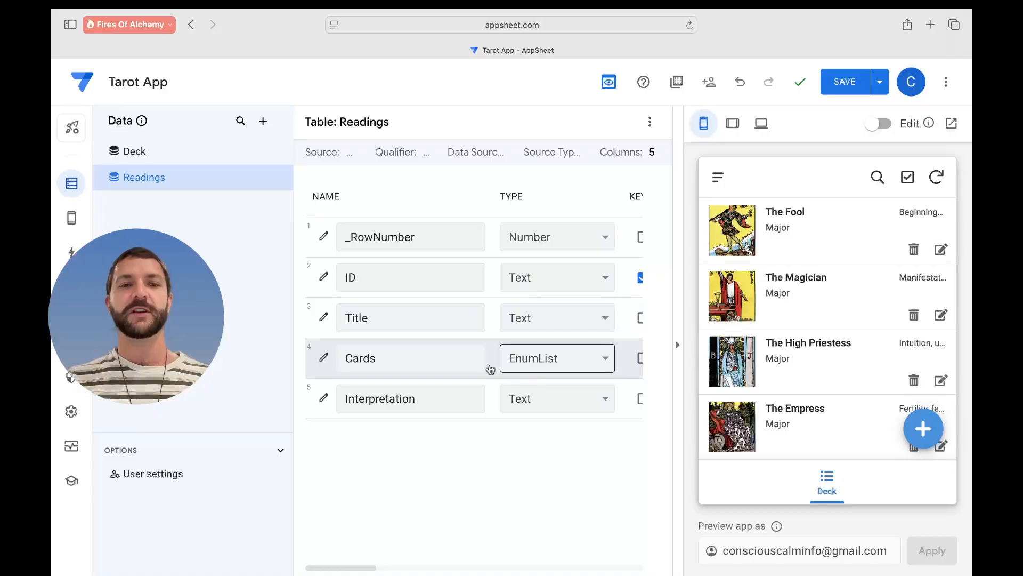
- Go from the data tables to the Views page, showing the Deck view's settings
{"action": "scroll", "coordinate": [542, 366], "scroll_direction": "right", "scroll_amount": 2}
{"action": "scroll", "coordinate": [542, 365], "scroll_direction": "left", "scroll_amount": 1}
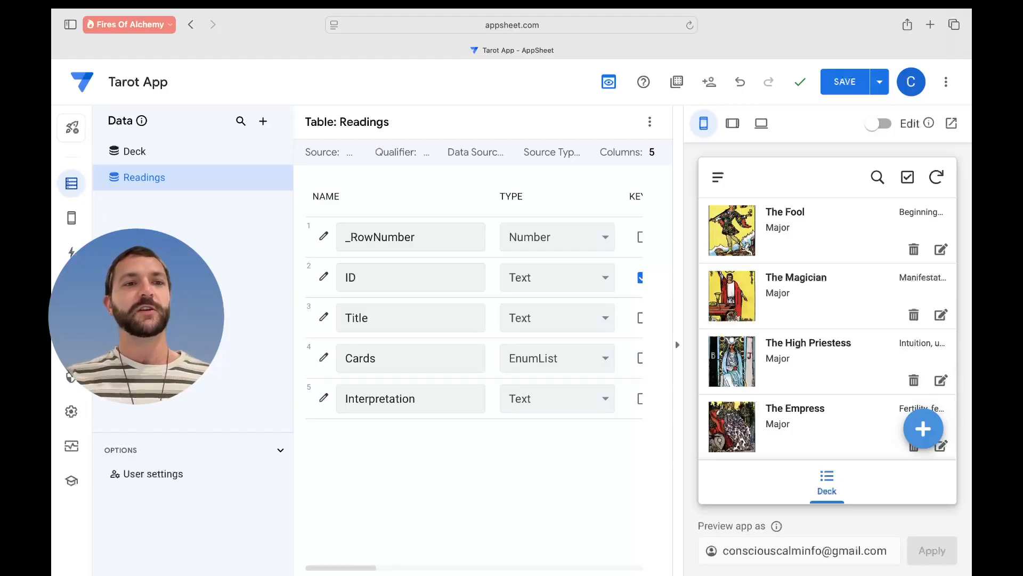
{"action": "mouse_move", "coordinate": [73, 220]}
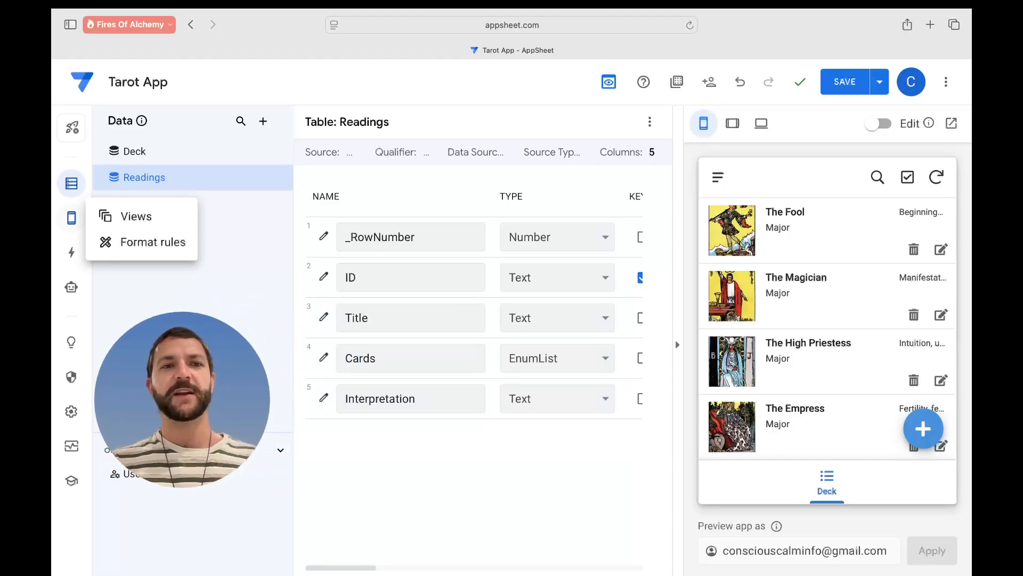
{"action": "left_click", "coordinate": [128, 216]}
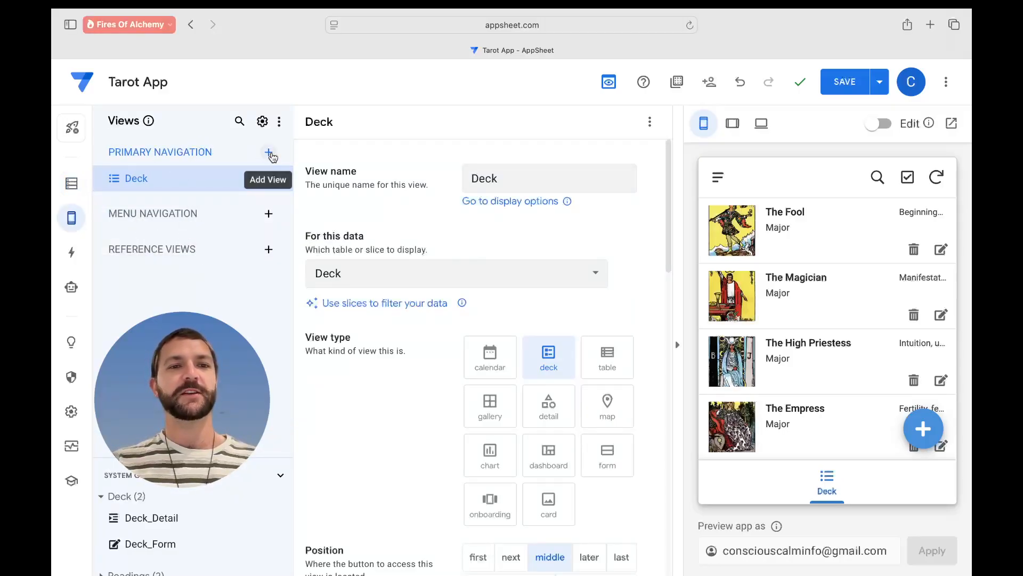
- Create a new view for the Readings data and name it Readings
{"action": "left_click", "coordinate": [269, 153]}
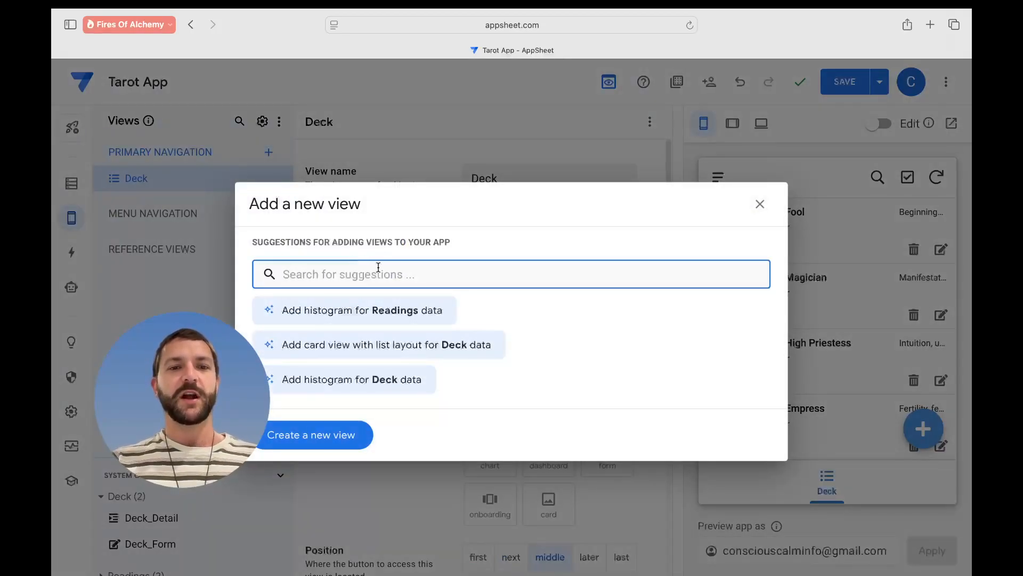
{"action": "left_click", "coordinate": [333, 436]}
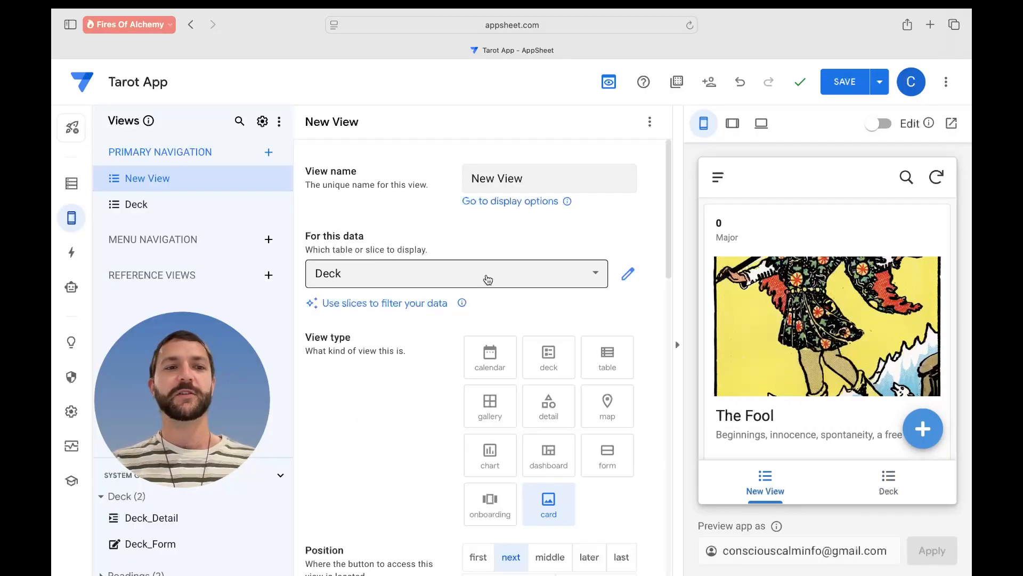
{"action": "left_click", "coordinate": [487, 278]}
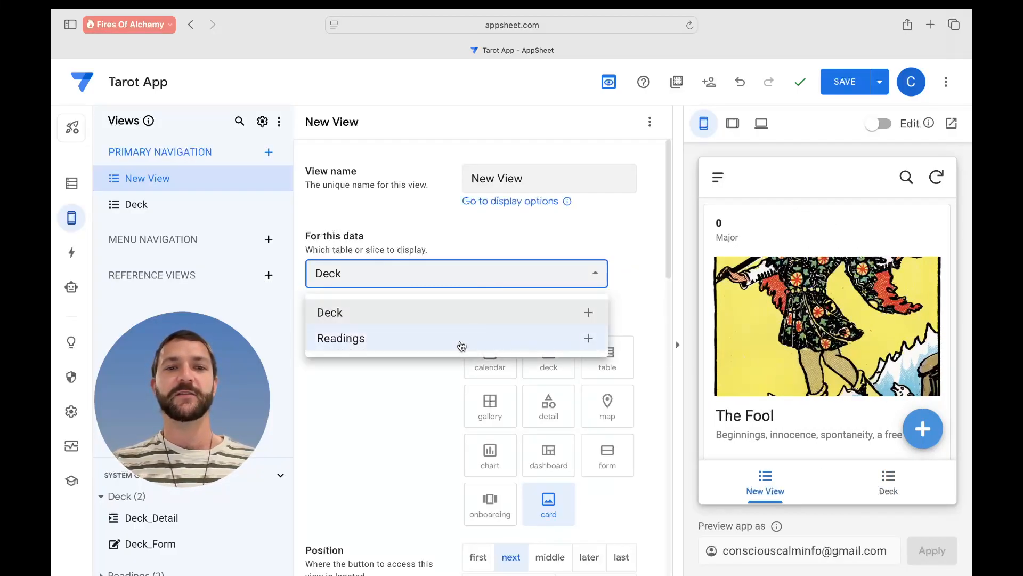
{"action": "left_click", "coordinate": [462, 346]}
{"action": "triple_click", "coordinate": [541, 172]}
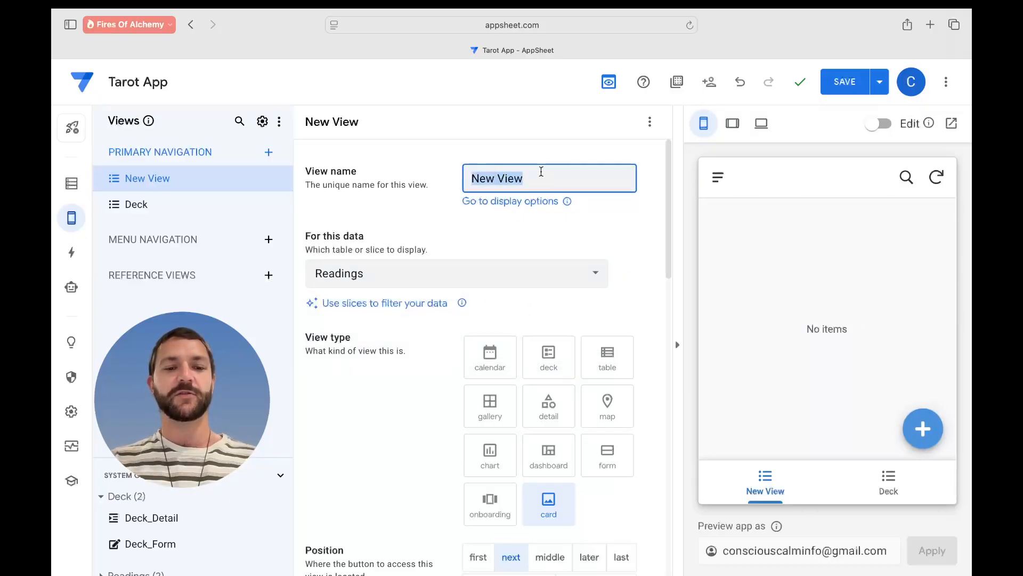
{"action": "type", "text": "Readings"}
{"action": "key", "text": "Return"}
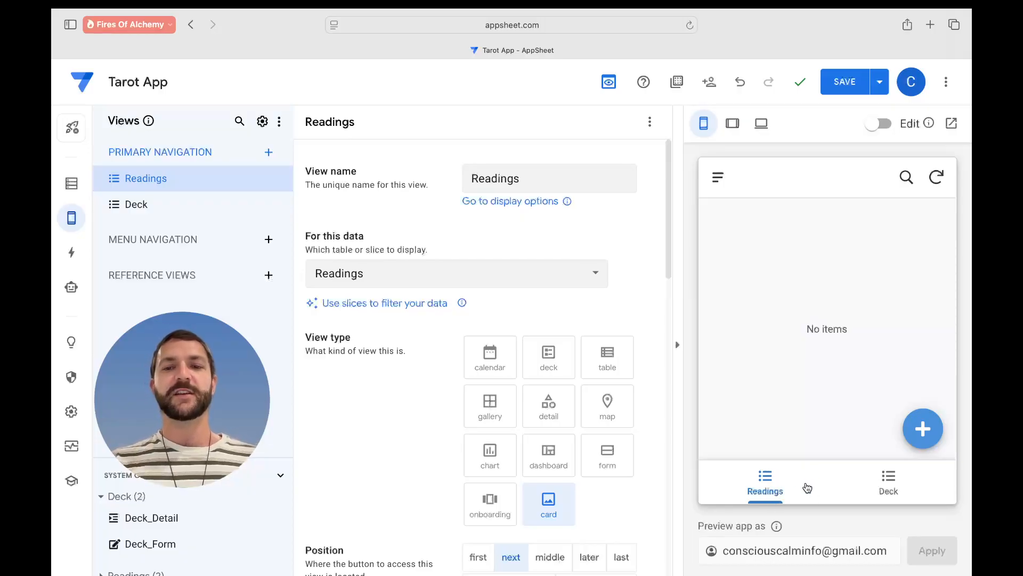
- Check the Deck and Readings tabs in the preview and look at the Readings view options without changing them
{"action": "left_click", "coordinate": [886, 486]}
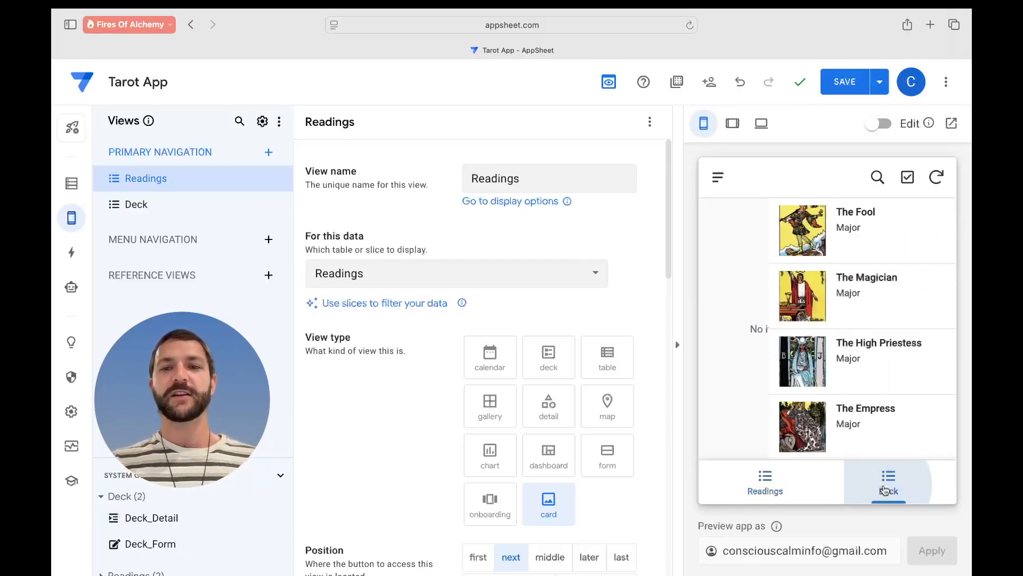
{"action": "left_click", "coordinate": [778, 479]}
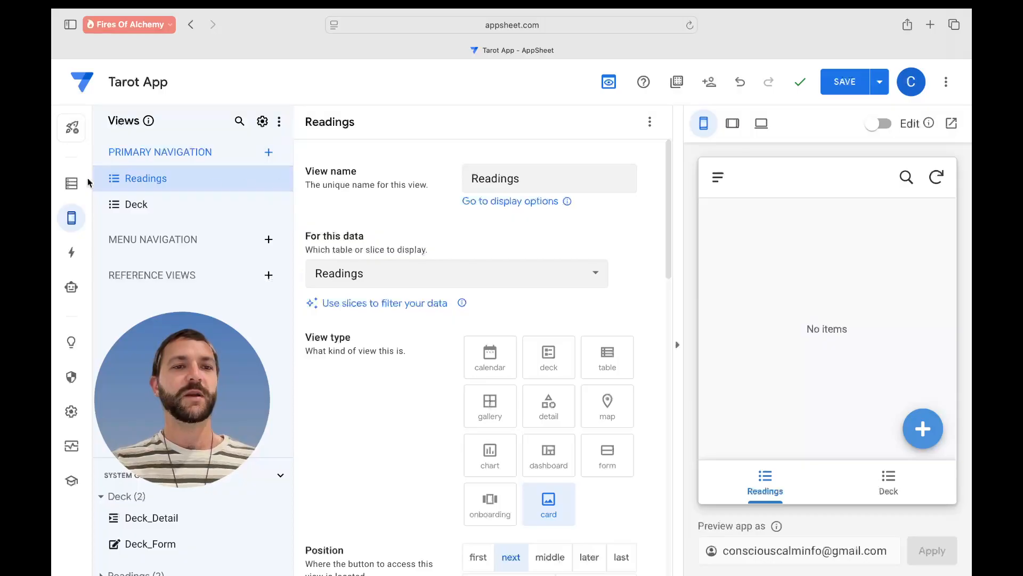
{"action": "double_click", "coordinate": [112, 182]}
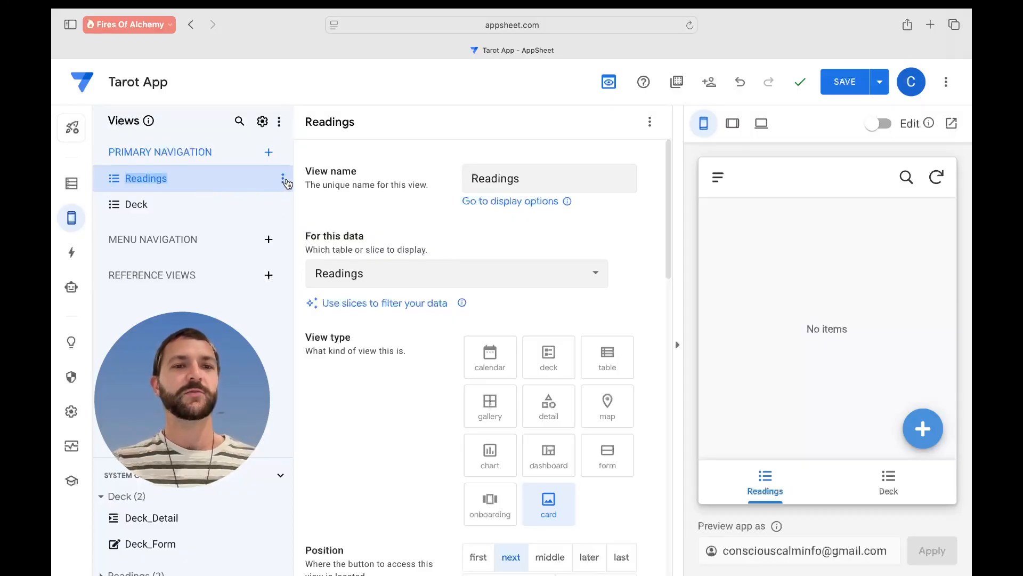
{"action": "left_click", "coordinate": [288, 183]}
{"action": "mouse_move", "coordinate": [306, 250]}
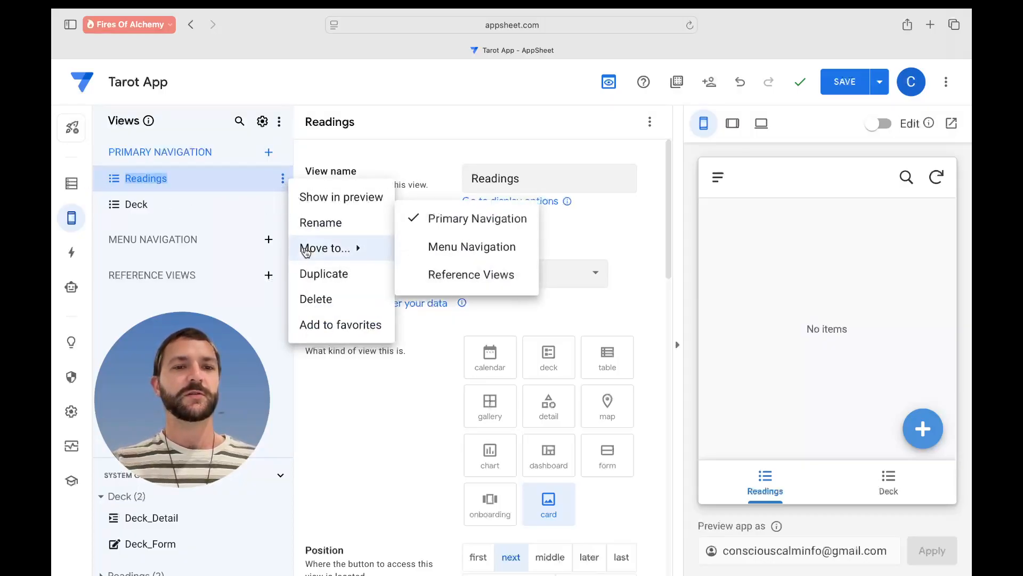
{"action": "left_click", "coordinate": [200, 222]}
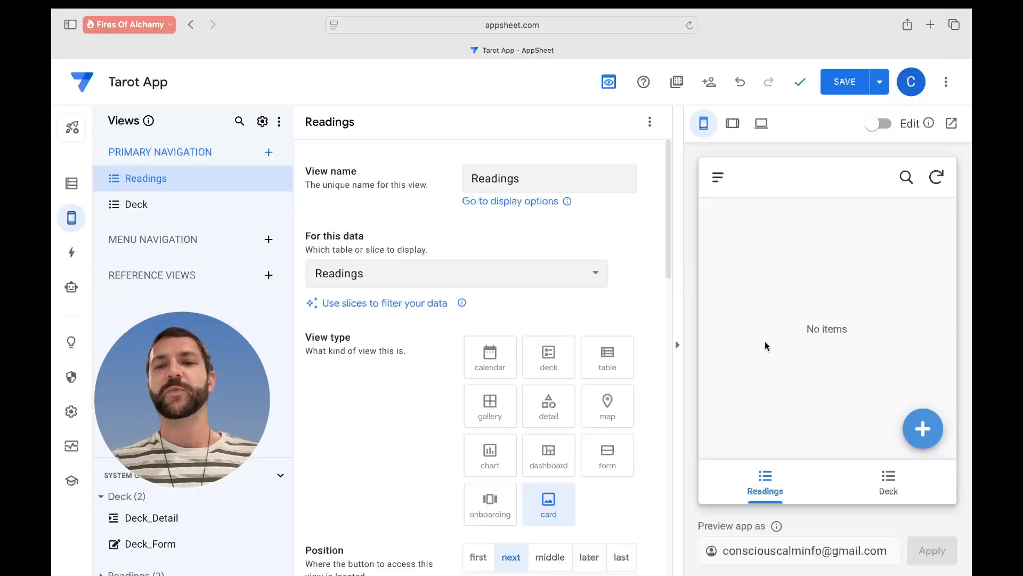
{"action": "scroll", "coordinate": [449, 320], "scroll_direction": "down", "scroll_amount": 1}
{"action": "scroll", "coordinate": [449, 320], "scroll_direction": "up", "scroll_amount": 1}
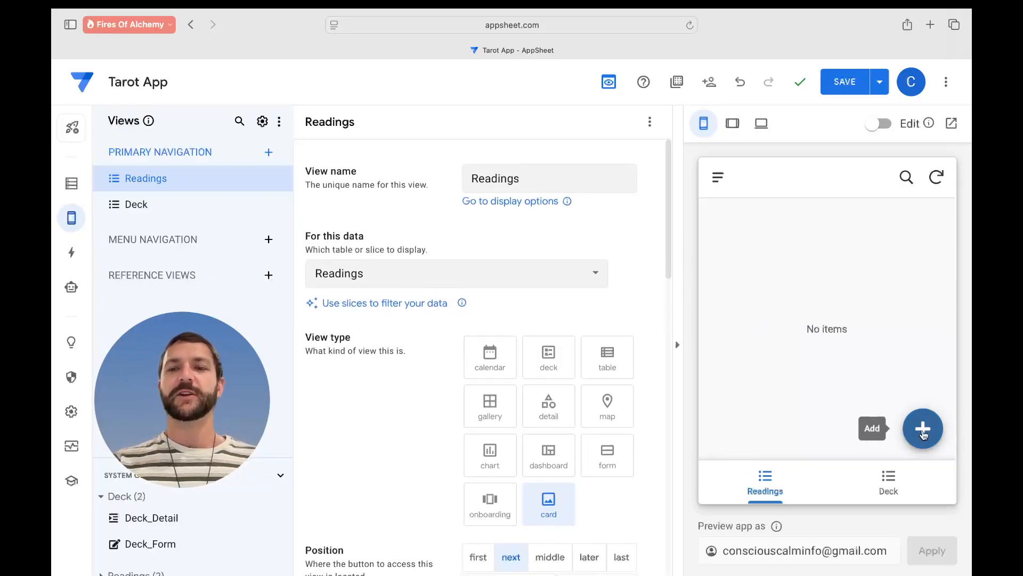
- Start a new reading in the preview and confirm its Cards choices are empty
{"action": "left_click", "coordinate": [922, 433]}
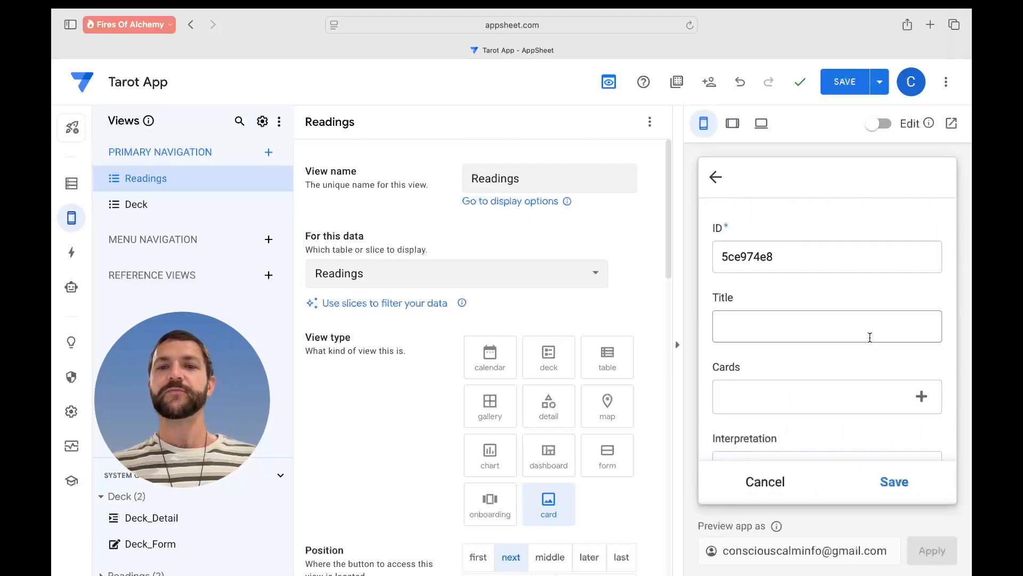
{"action": "scroll", "coordinate": [869, 338], "scroll_direction": "down", "scroll_amount": 1}
{"action": "scroll", "coordinate": [870, 337], "scroll_direction": "down", "scroll_amount": 1}
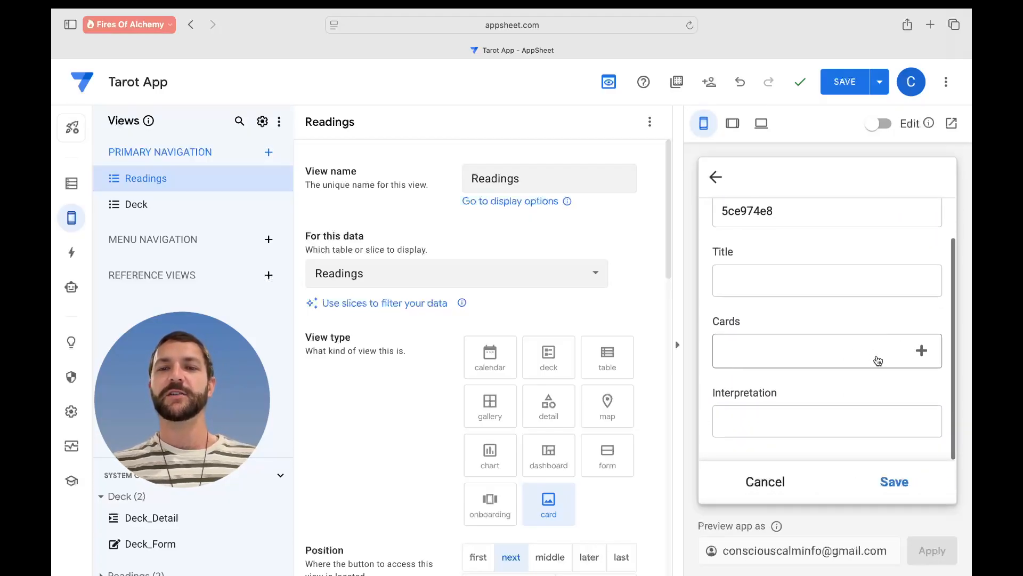
{"action": "left_click", "coordinate": [878, 361]}
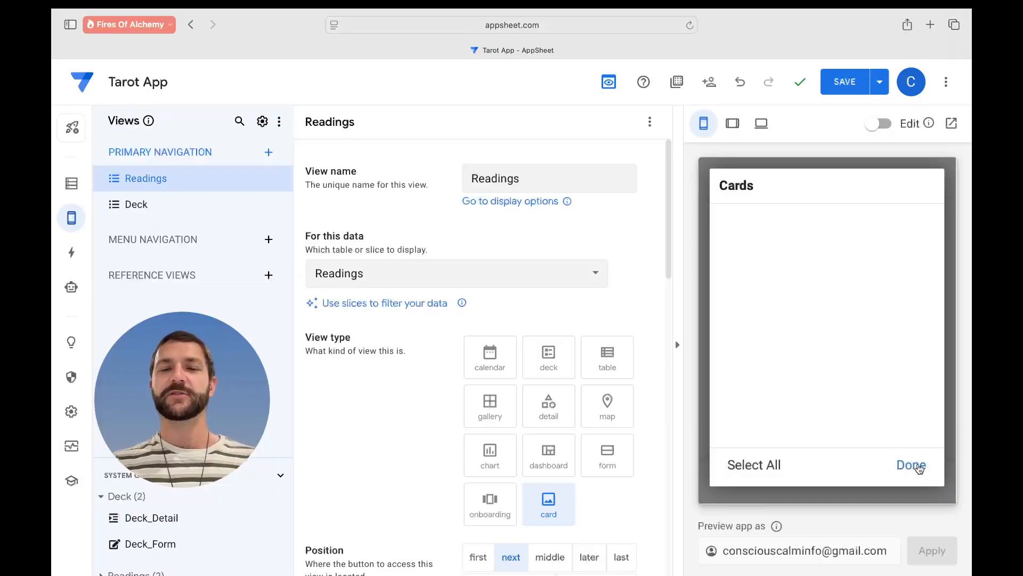
{"action": "left_click", "coordinate": [912, 465]}
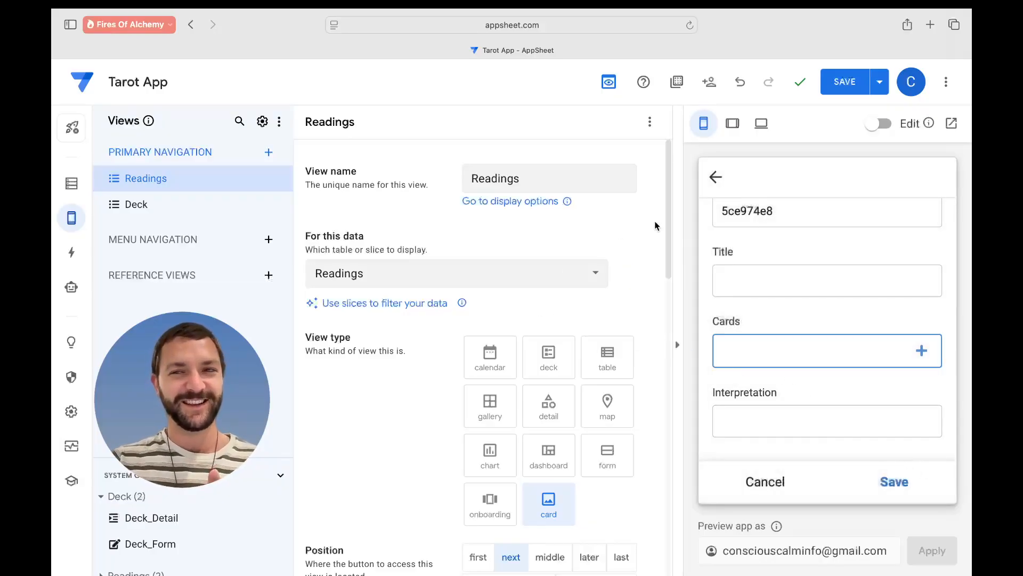
- Save the app and return to the Readings data table
{"action": "left_click", "coordinate": [838, 92]}
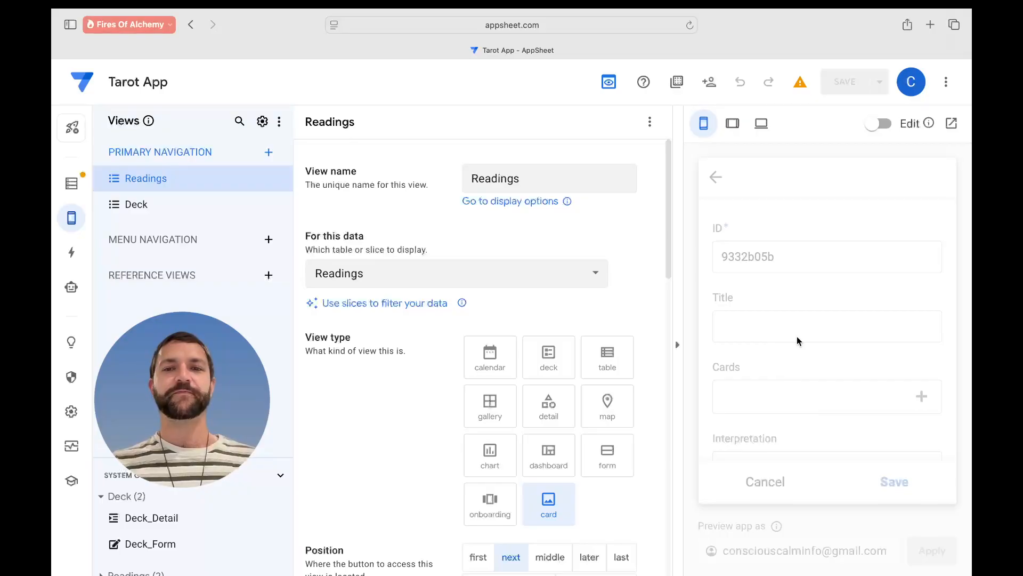
{"action": "scroll", "coordinate": [585, 297], "scroll_direction": "down", "scroll_amount": 3}
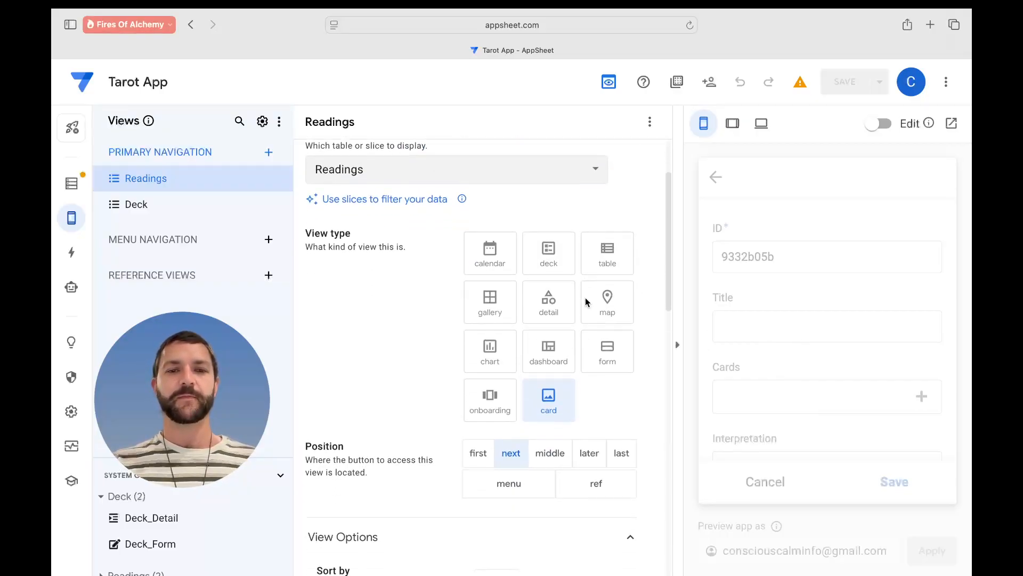
{"action": "scroll", "coordinate": [585, 298], "scroll_direction": "up", "scroll_amount": 2}
{"action": "left_click", "coordinate": [72, 184]}
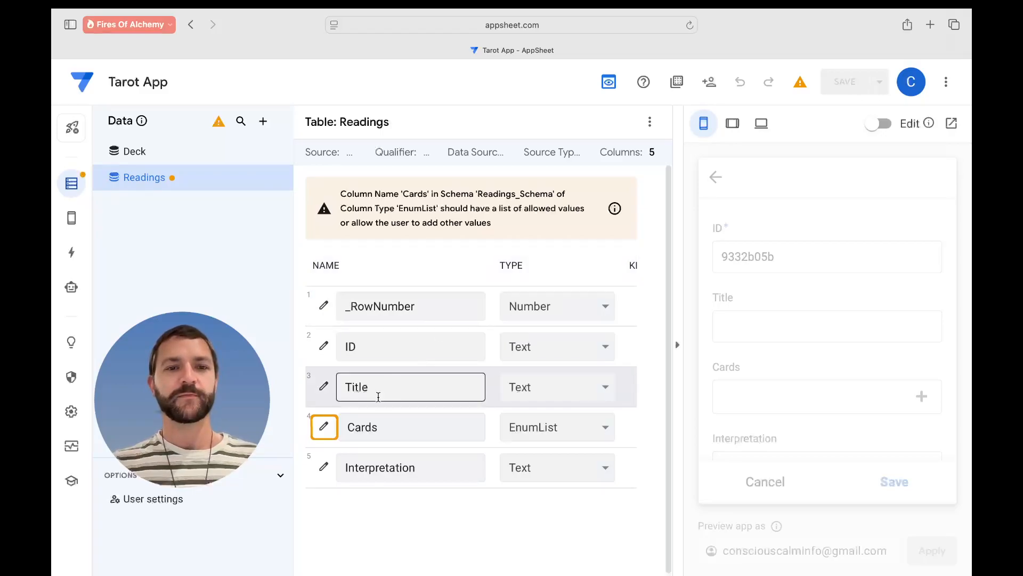
- Try the tablet layout and visual editing in the preview, then reload the editor page
{"action": "left_click", "coordinate": [324, 426]}
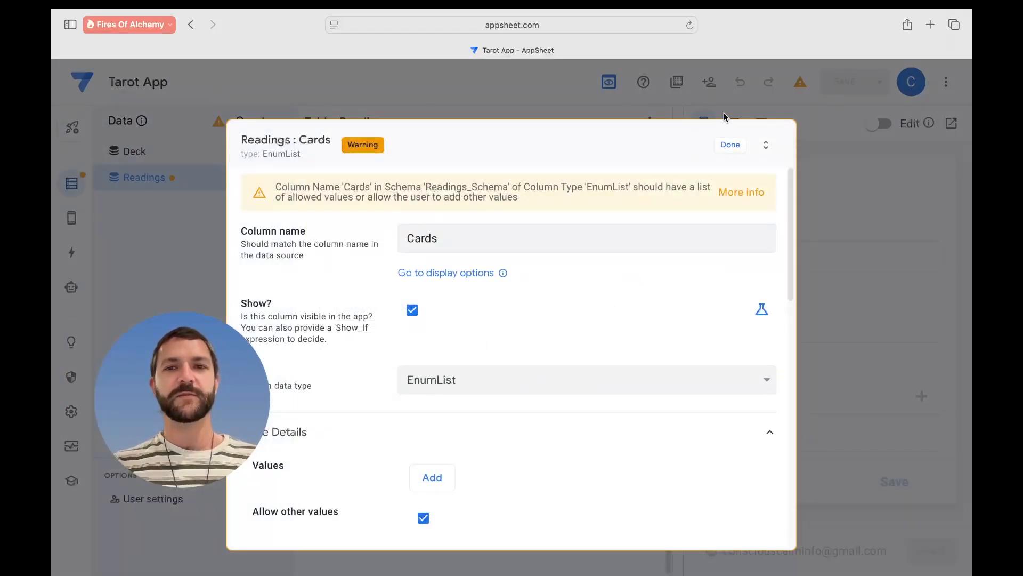
{"action": "left_click", "coordinate": [731, 145]}
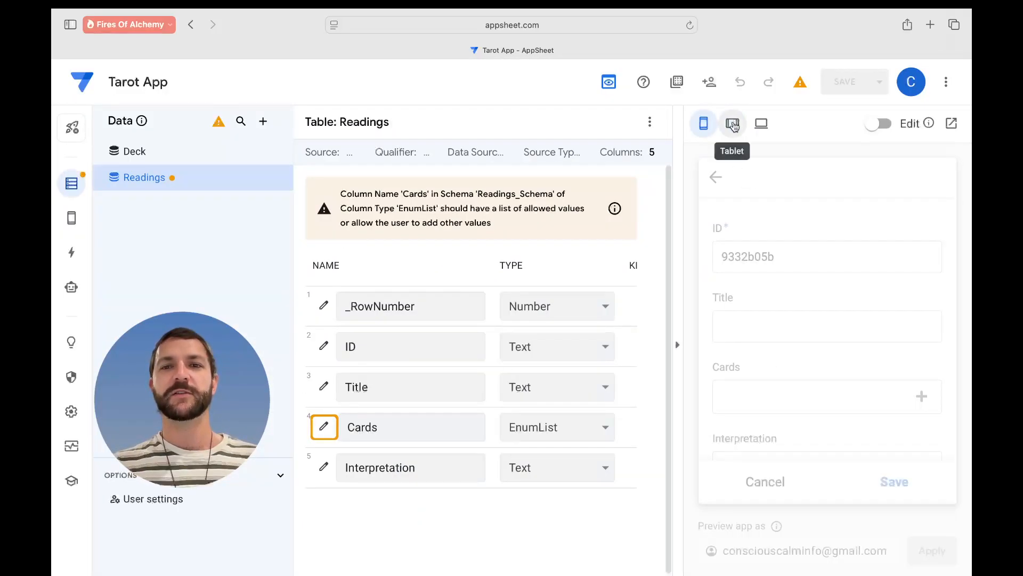
{"action": "left_click", "coordinate": [731, 124]}
{"action": "left_click", "coordinate": [397, 126]}
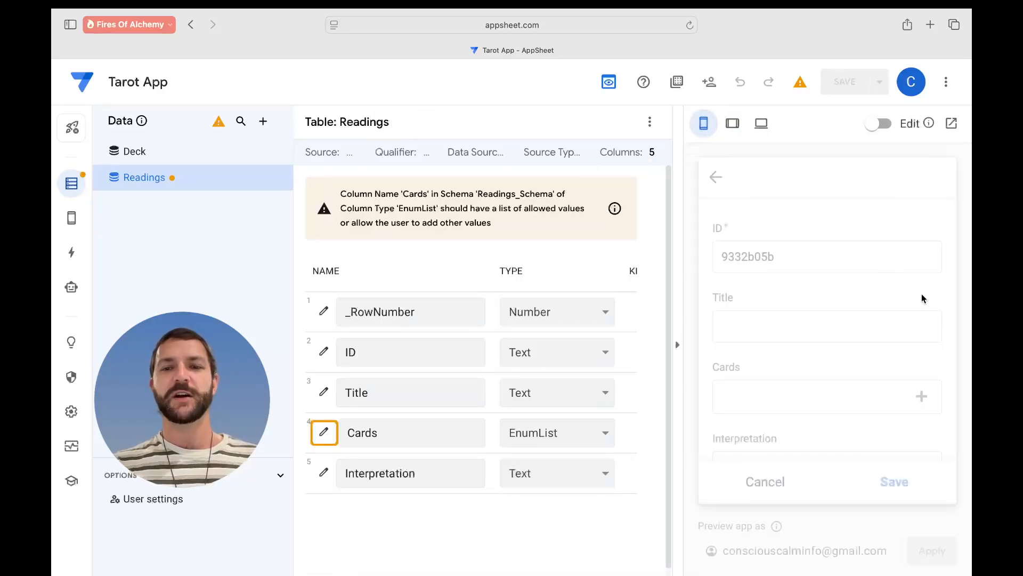
{"action": "left_click", "coordinate": [879, 124]}
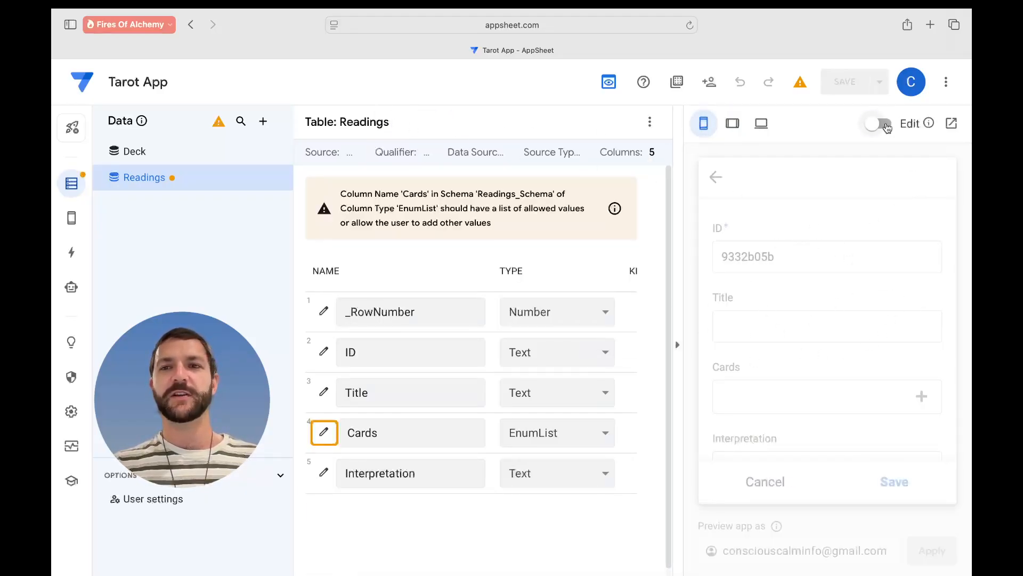
{"action": "left_click", "coordinate": [880, 124]}
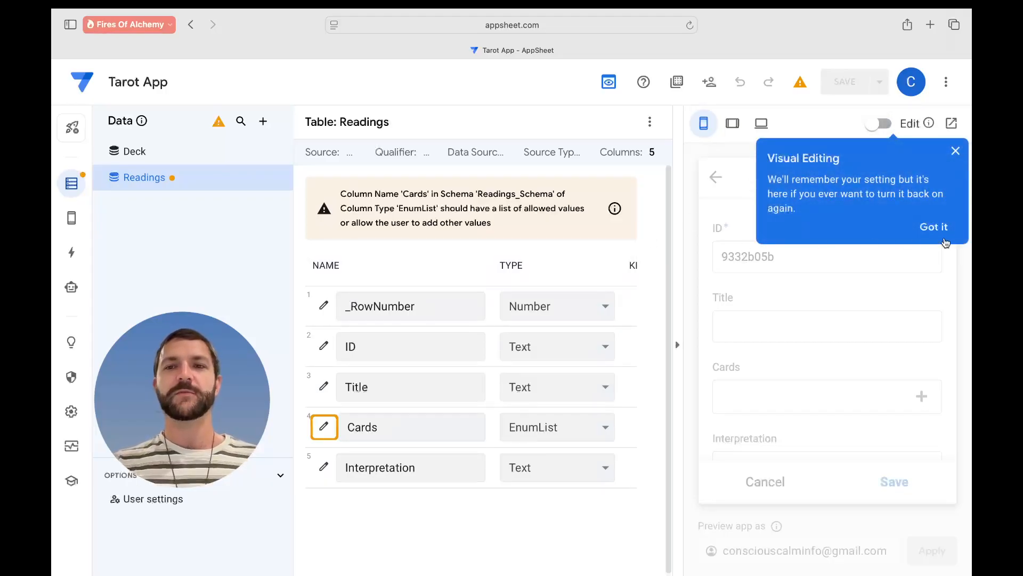
{"action": "left_click", "coordinate": [945, 227]}
{"action": "key", "text": "super+r"}
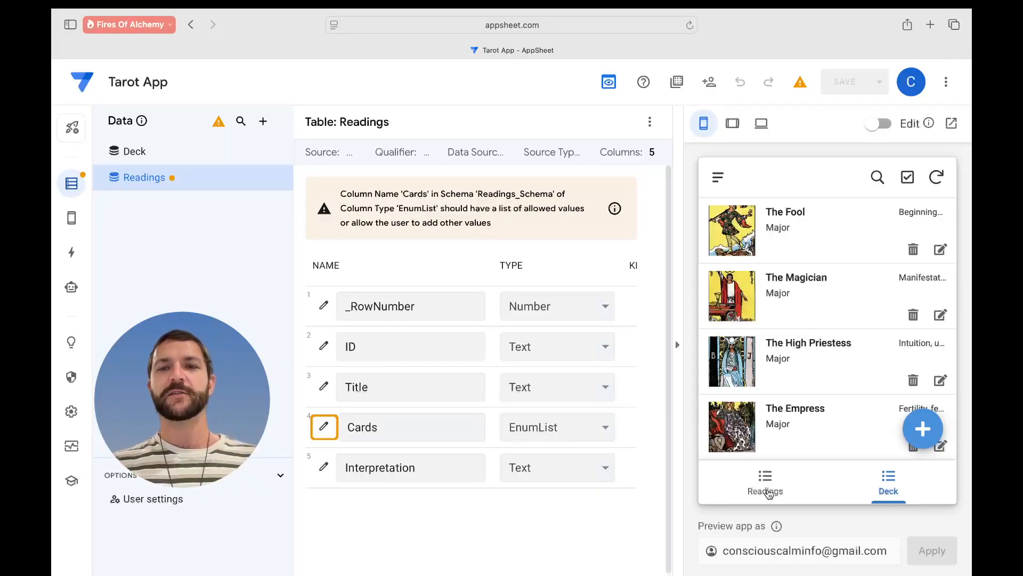
- Start a new reading in the preview and confirm the Cards picker offers no deck cards
{"action": "left_click", "coordinate": [768, 492]}
{"action": "left_click", "coordinate": [923, 431]}
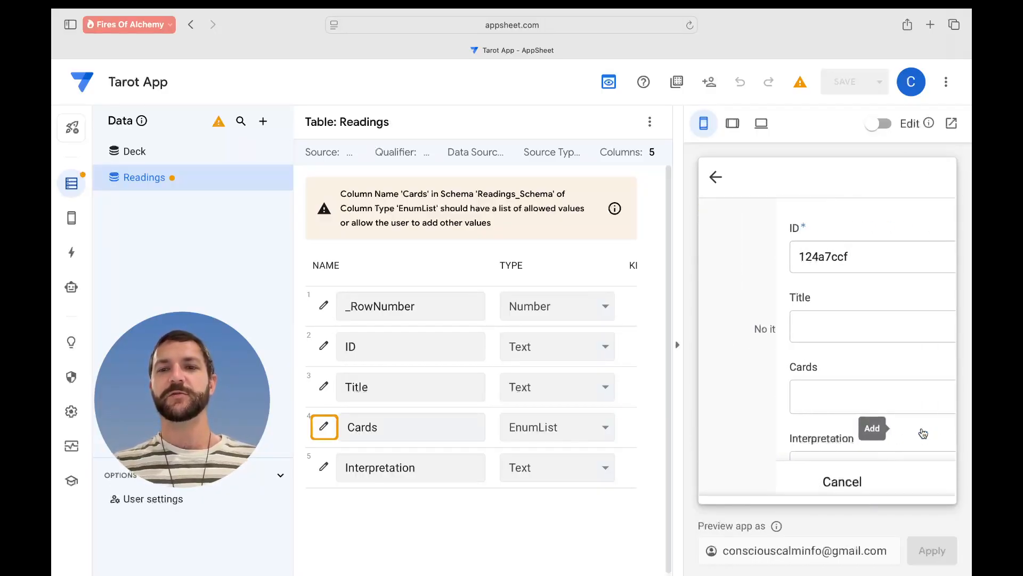
{"action": "left_click", "coordinate": [850, 401]}
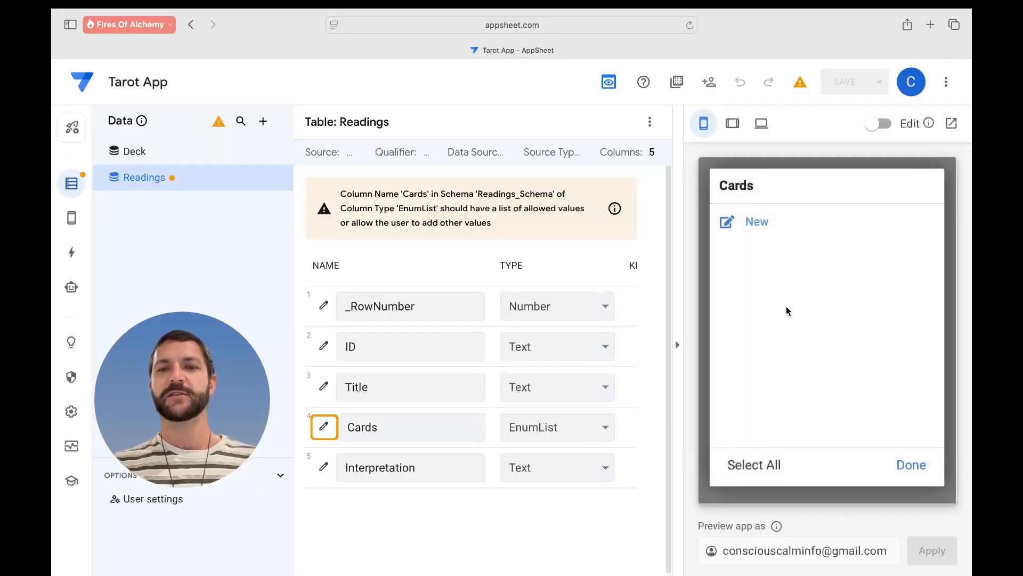
{"action": "left_click", "coordinate": [912, 466]}
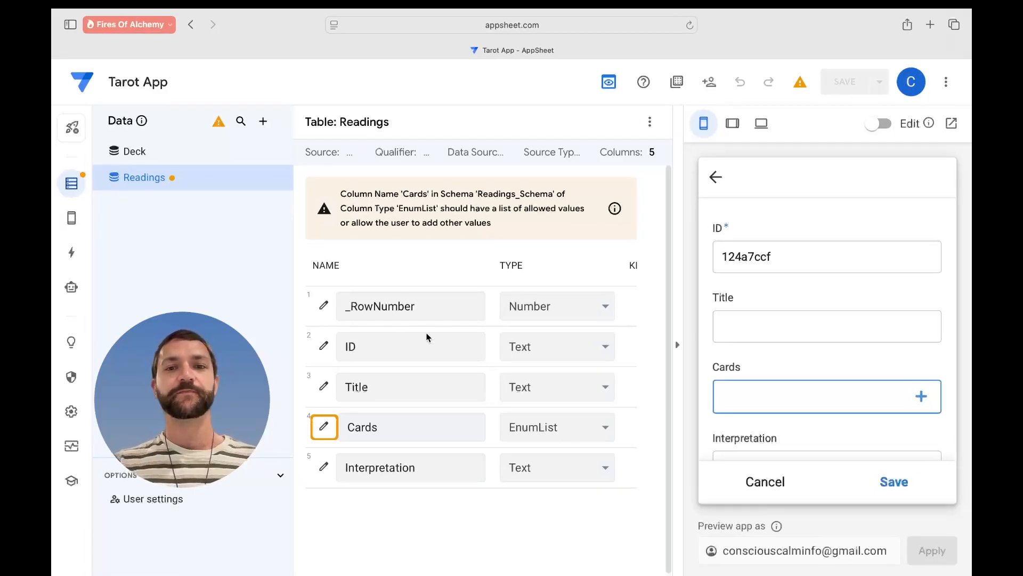
- In the Cards column settings, expand Auto Compute and open the Suggested values expression
{"action": "left_click", "coordinate": [324, 428]}
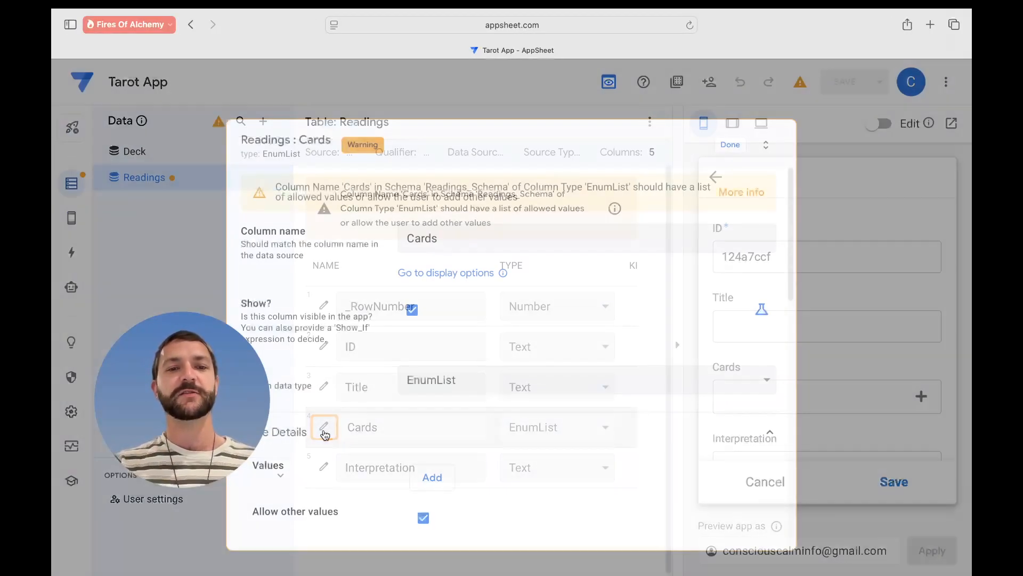
{"action": "scroll", "coordinate": [576, 435], "scroll_direction": "down", "scroll_amount": 1}
{"action": "scroll", "coordinate": [575, 435], "scroll_direction": "down", "scroll_amount": 5}
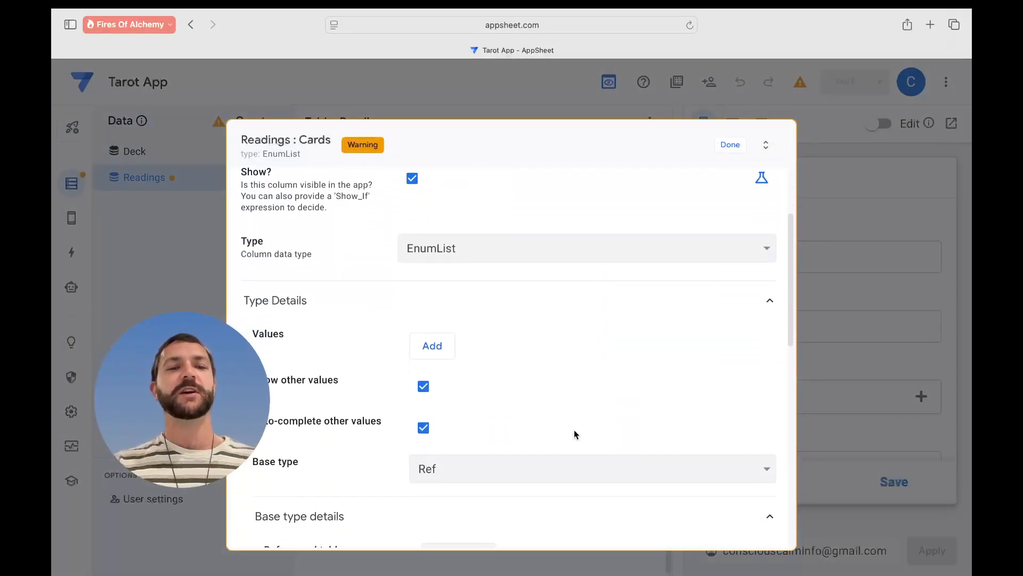
{"action": "scroll", "coordinate": [576, 435], "scroll_direction": "down", "scroll_amount": 4}
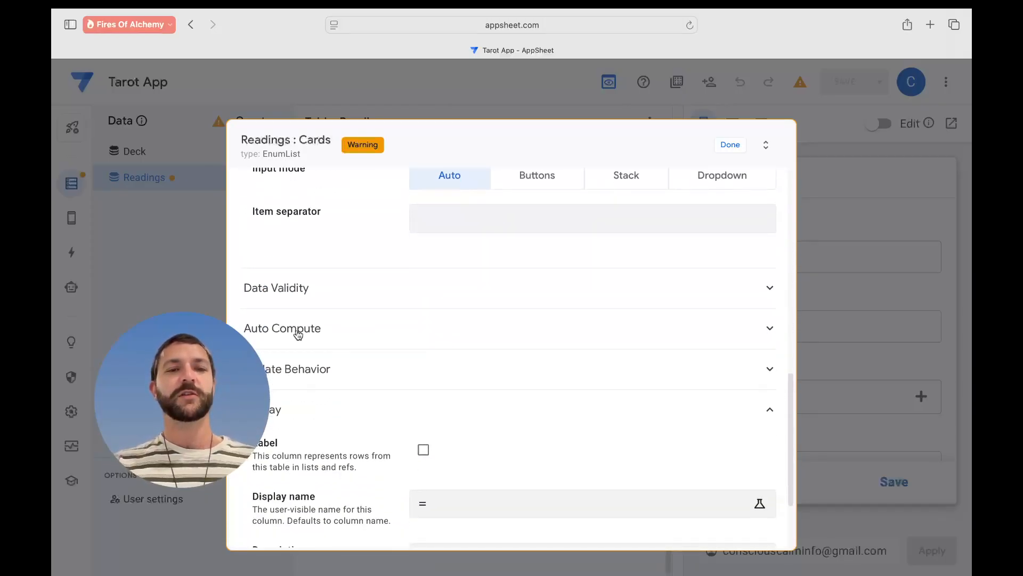
{"action": "left_click", "coordinate": [290, 329]}
{"action": "scroll", "coordinate": [448, 349], "scroll_direction": "down", "scroll_amount": 2}
{"action": "scroll", "coordinate": [448, 350], "scroll_direction": "down", "scroll_amount": 1}
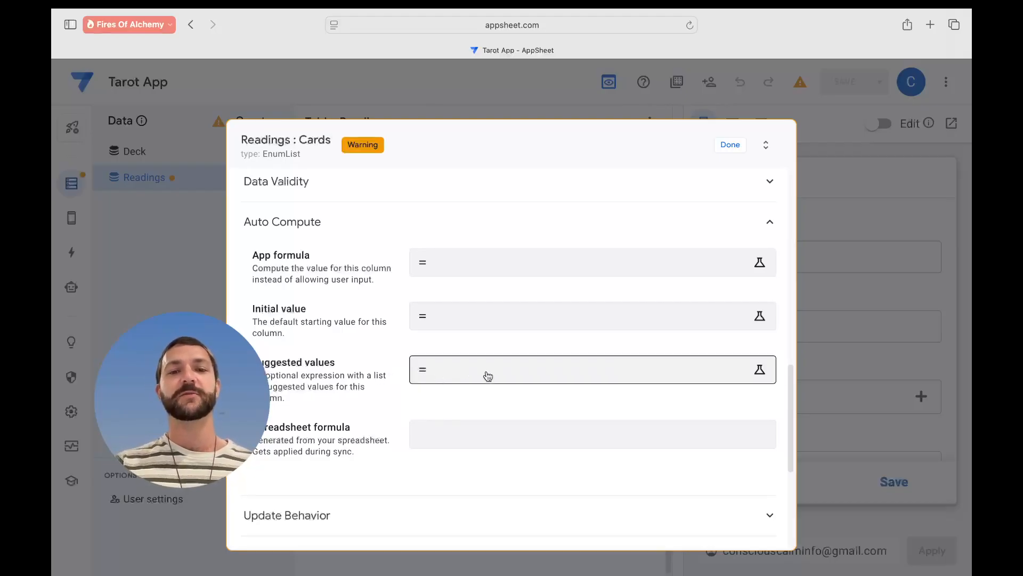
{"action": "left_click", "coordinate": [543, 377]}
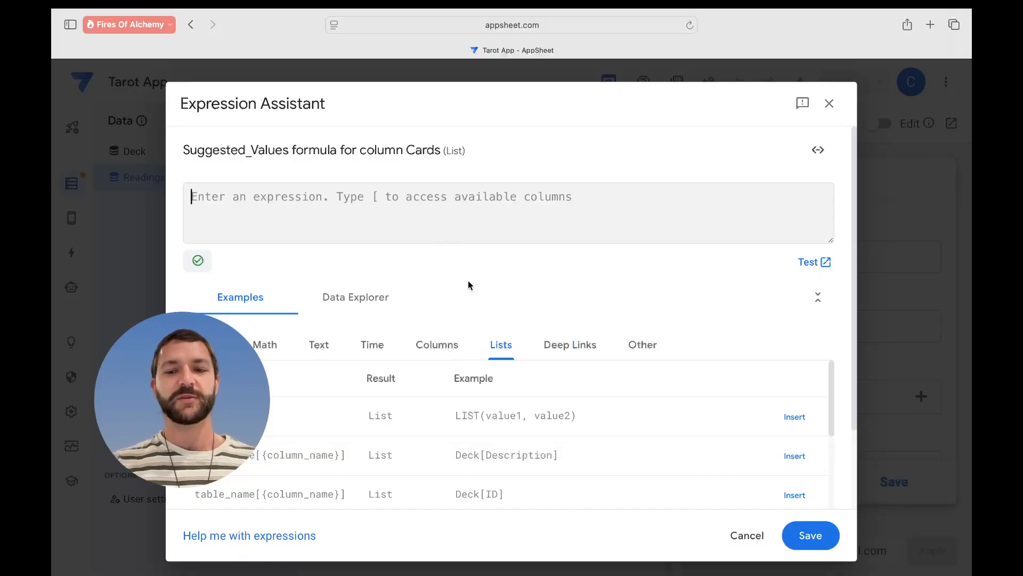
- Enter Deck[ID] as the Cards column's suggested values expression and save it
{"action": "type", "text": "["}
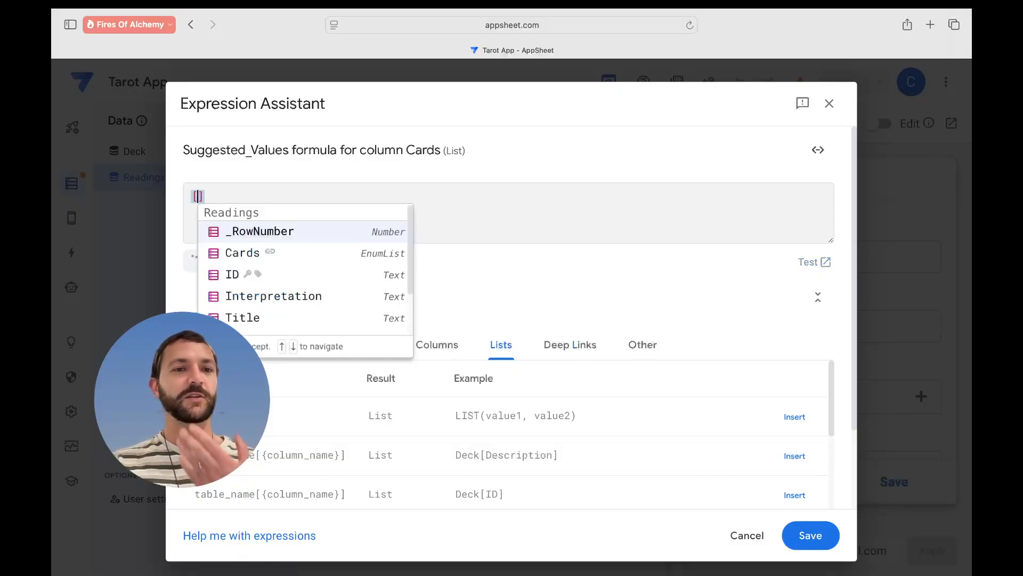
{"action": "key", "text": "Escape"}
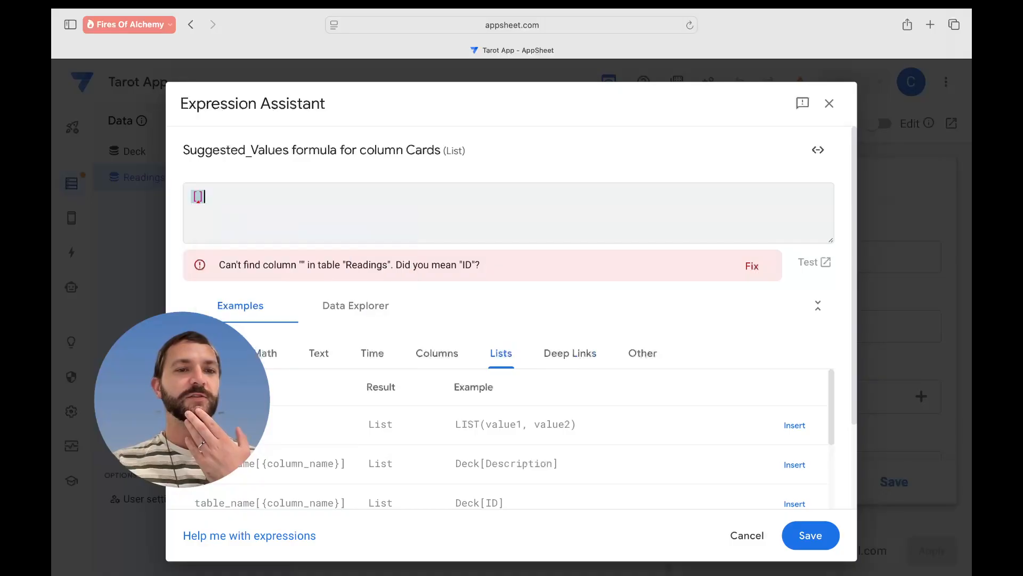
{"action": "key", "text": "BackSpace"}
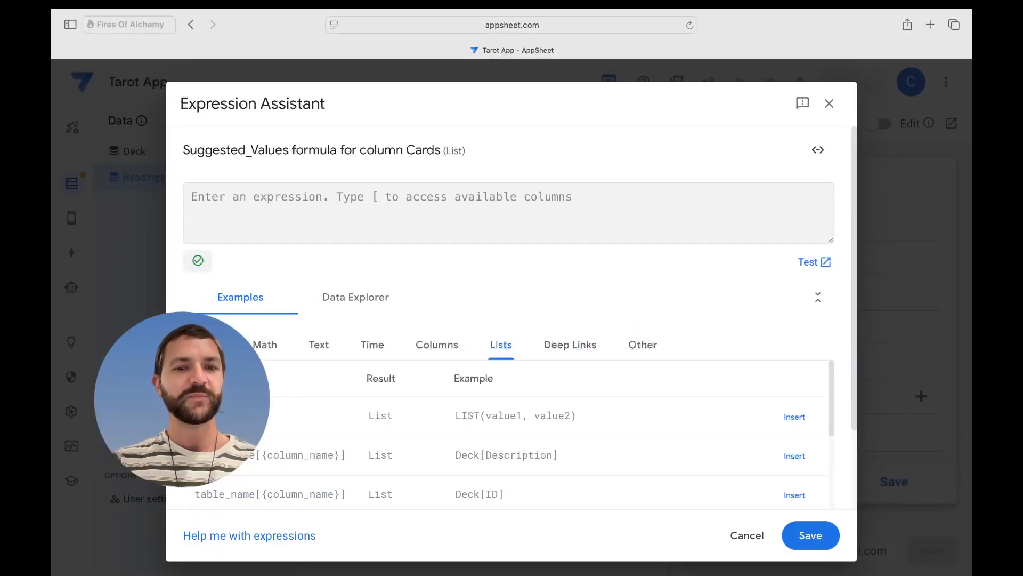
{"action": "left_click", "coordinate": [549, 299]}
{"action": "type", "text": "eck"}
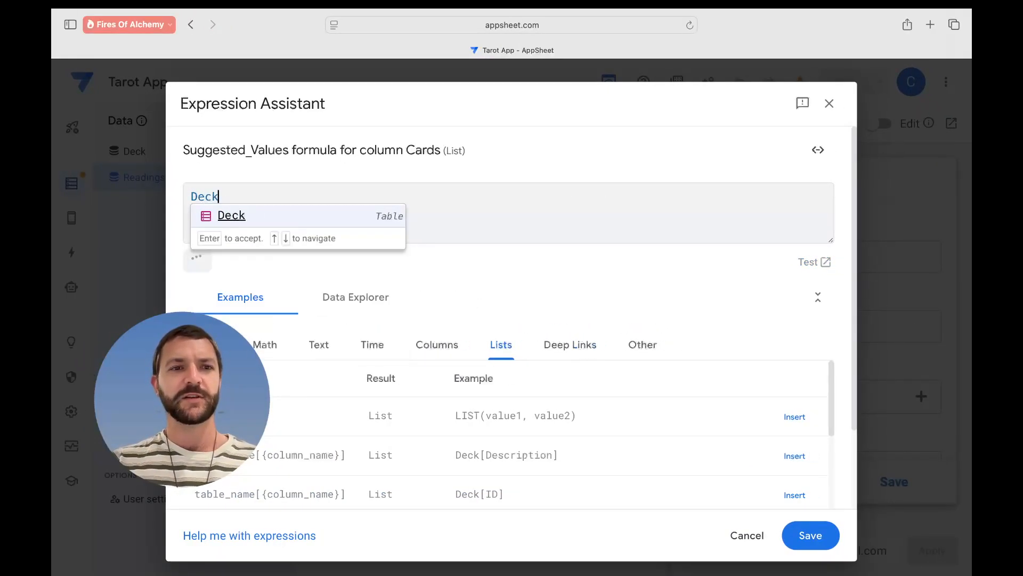
{"action": "type", "text": "["}
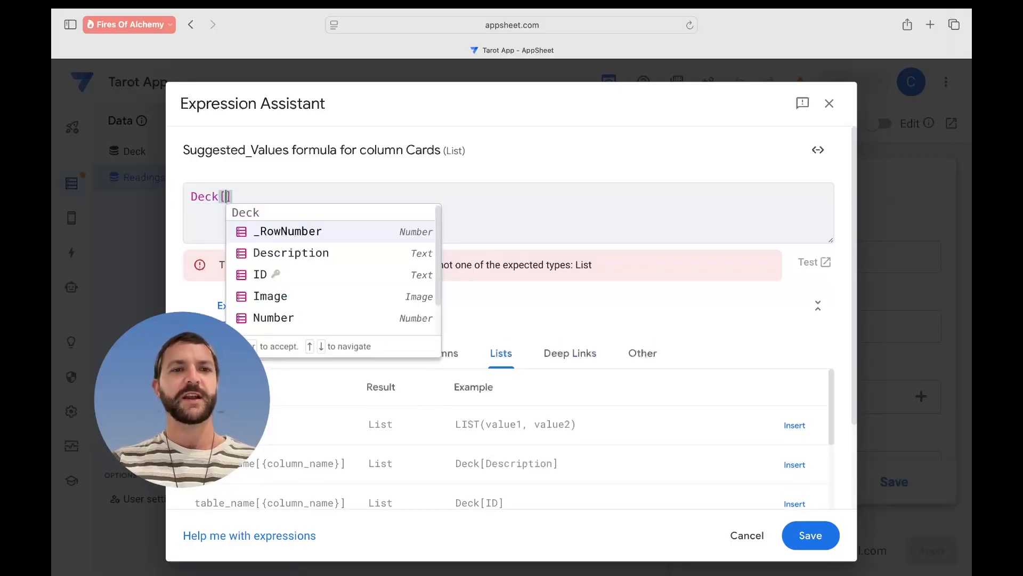
{"action": "key", "text": "Down"}
{"action": "key", "text": "Down"}
{"action": "key", "text": "Return"}
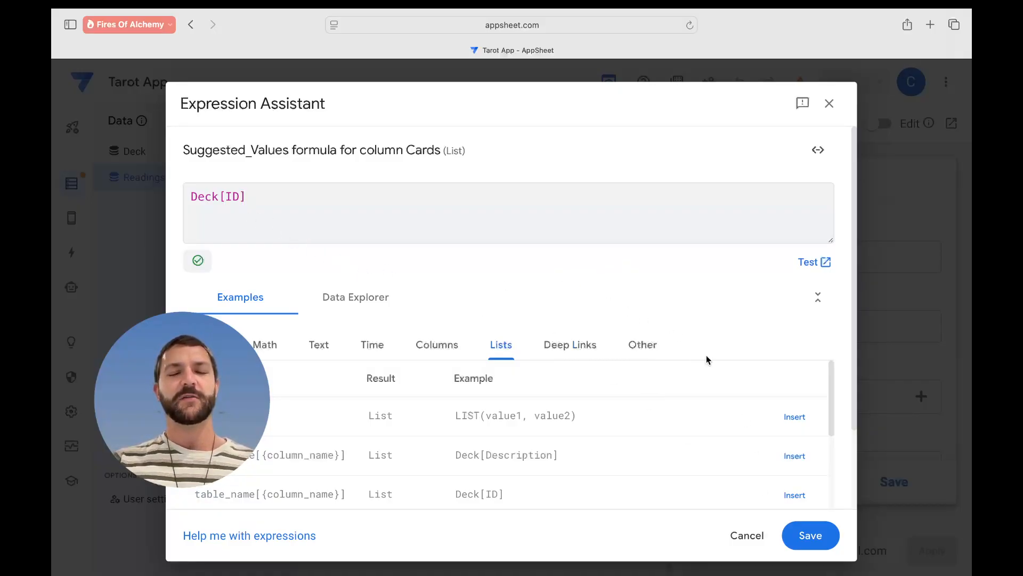
{"action": "left_click", "coordinate": [811, 534]}
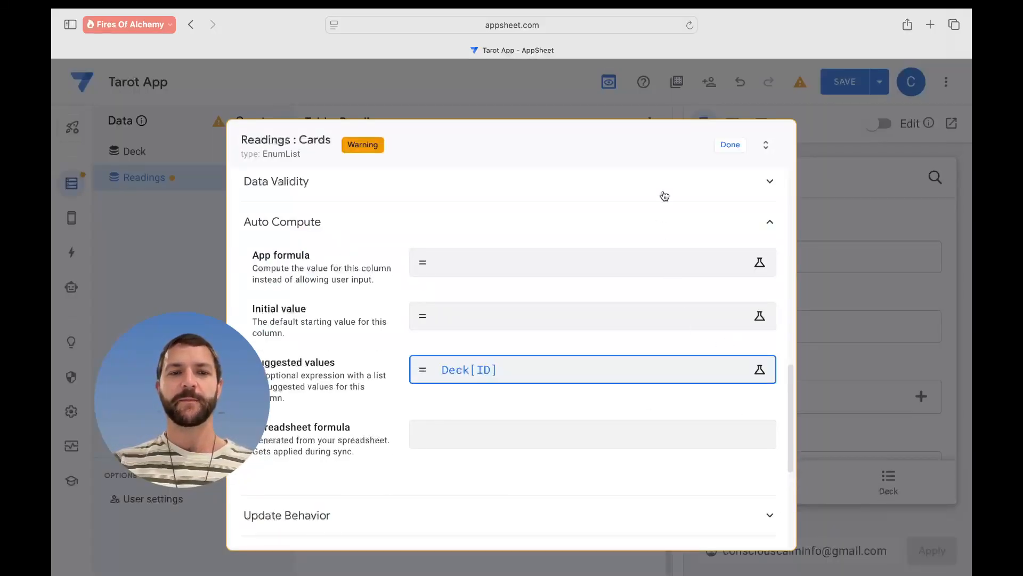
- Close the Cards column settings and pick three cards in a new preview reading
{"action": "left_click", "coordinate": [734, 147]}
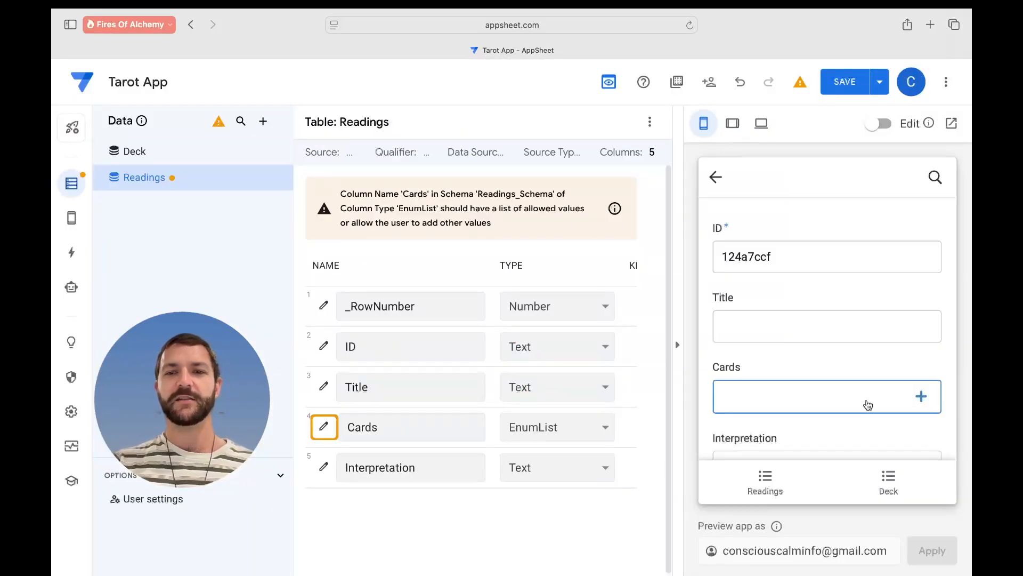
{"action": "left_click", "coordinate": [868, 403]}
{"action": "scroll", "coordinate": [812, 366], "scroll_direction": "down", "scroll_amount": 4}
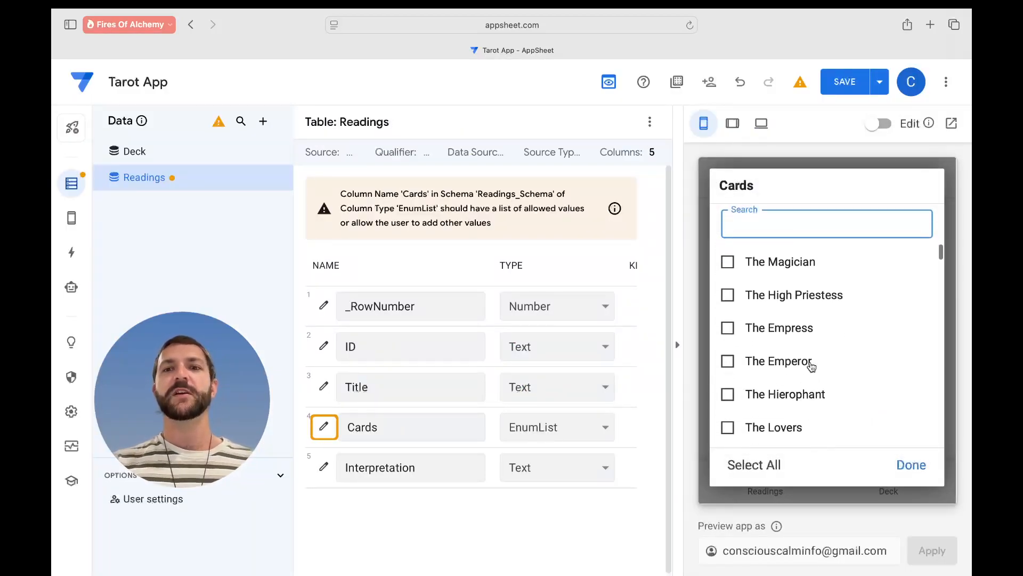
{"action": "scroll", "coordinate": [812, 367], "scroll_direction": "down", "scroll_amount": 7}
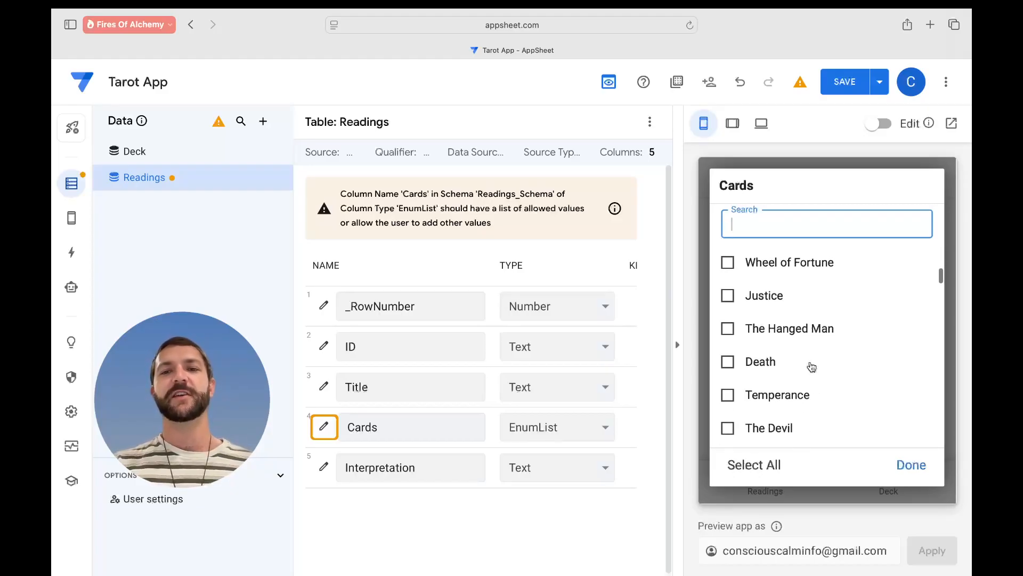
{"action": "scroll", "coordinate": [812, 367], "scroll_direction": "down", "scroll_amount": 7}
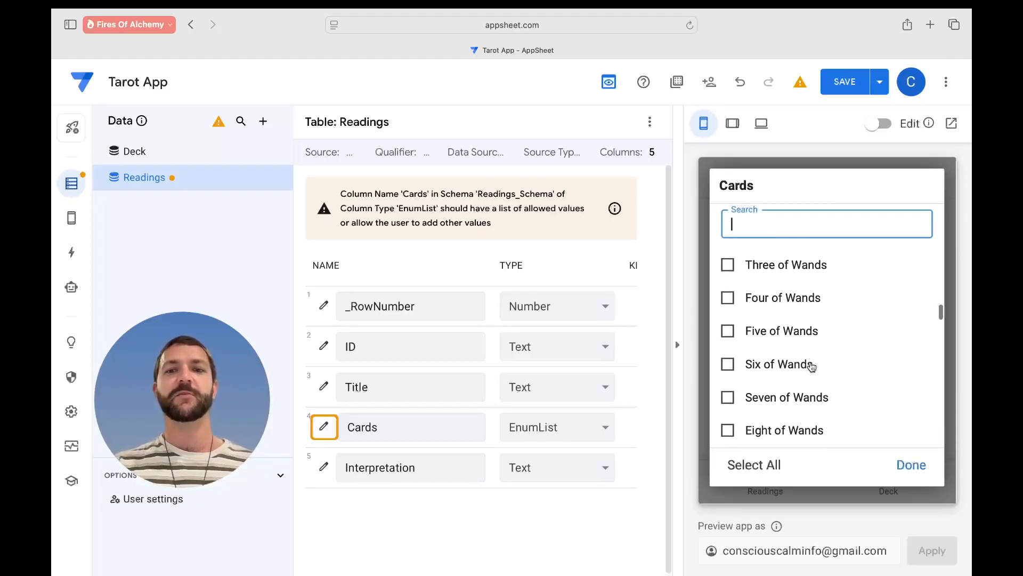
{"action": "left_click", "coordinate": [784, 305]}
{"action": "left_click", "coordinate": [788, 345]}
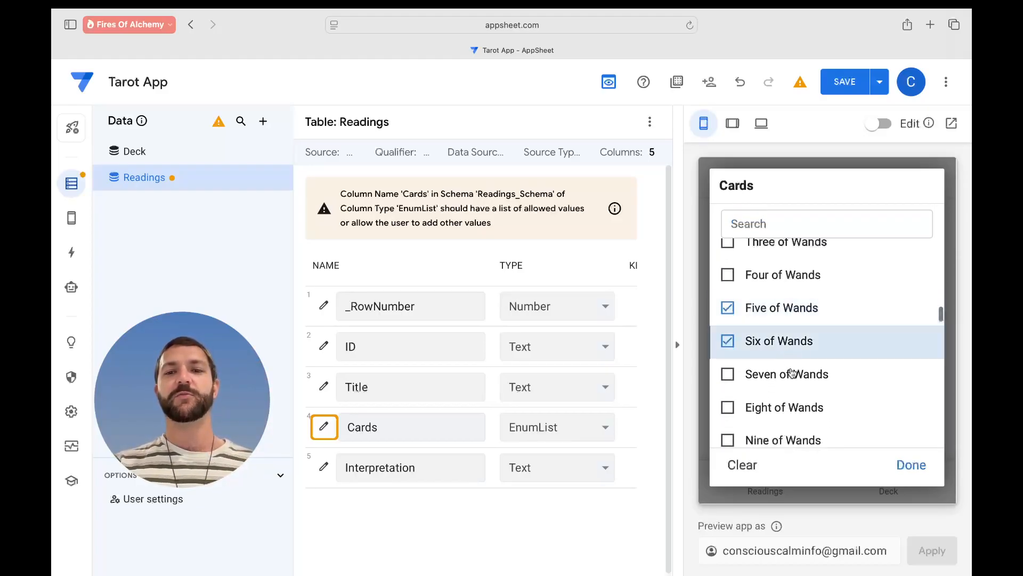
{"action": "left_click", "coordinate": [788, 372]}
{"action": "left_click", "coordinate": [911, 464]}
- Start the reading's interpretation, keep the unsaved form, and save the app's pending changes
{"action": "scroll", "coordinate": [800, 434], "scroll_direction": "down", "scroll_amount": 2}
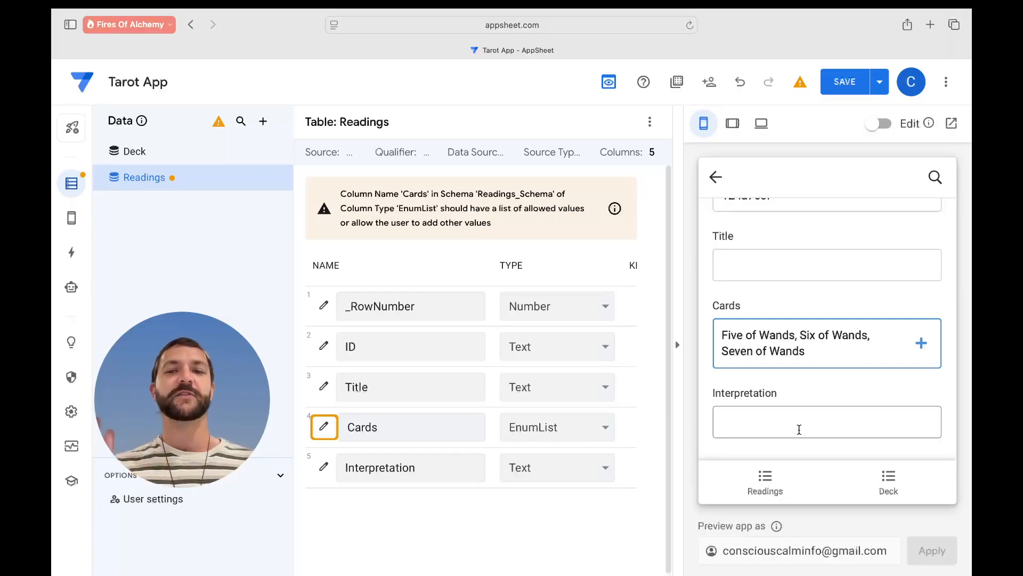
{"action": "left_click", "coordinate": [810, 427]}
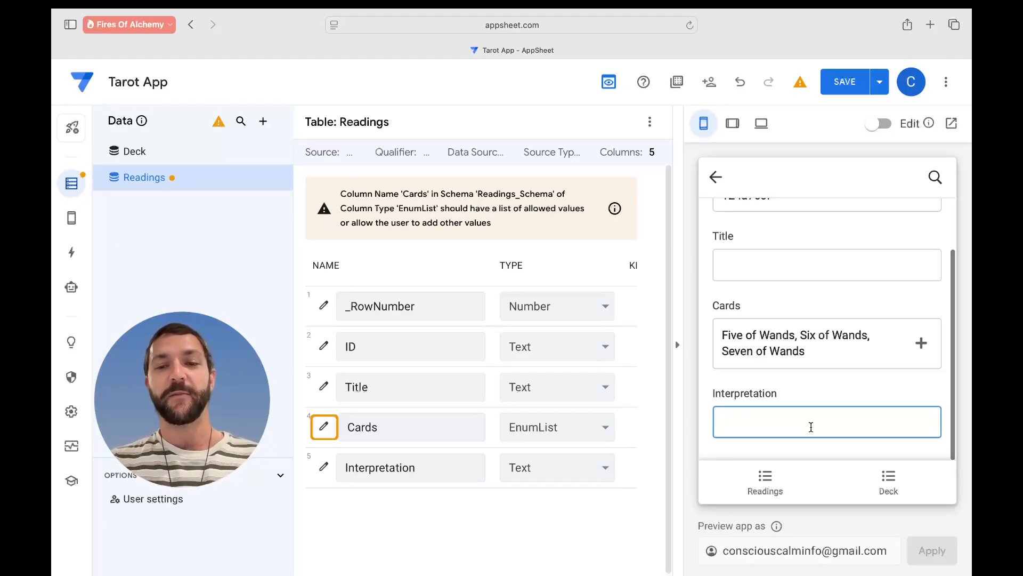
{"action": "type", "text": "Lots off  wands bro."}
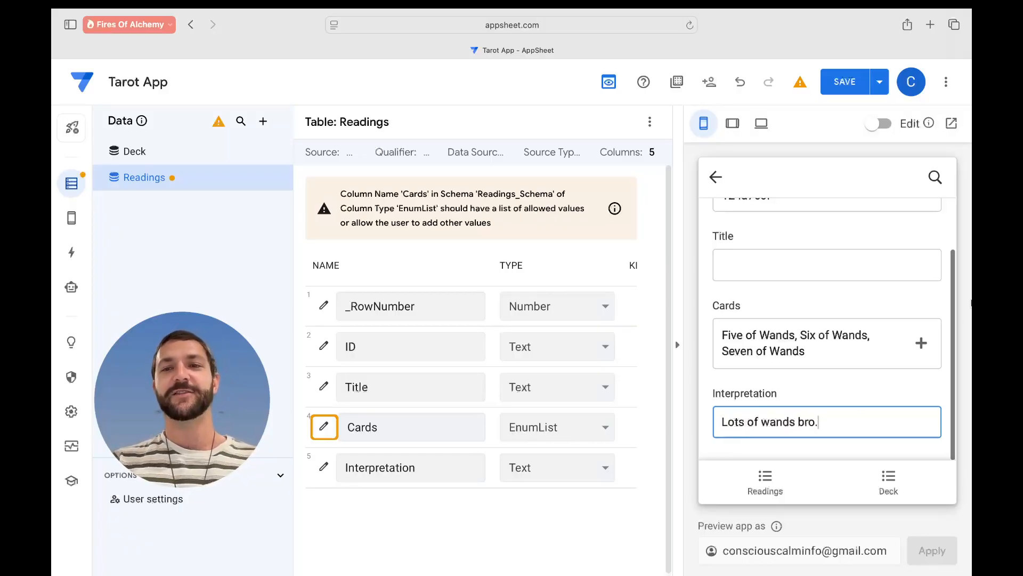
{"action": "scroll", "coordinate": [859, 408], "scroll_direction": "up", "scroll_amount": 2}
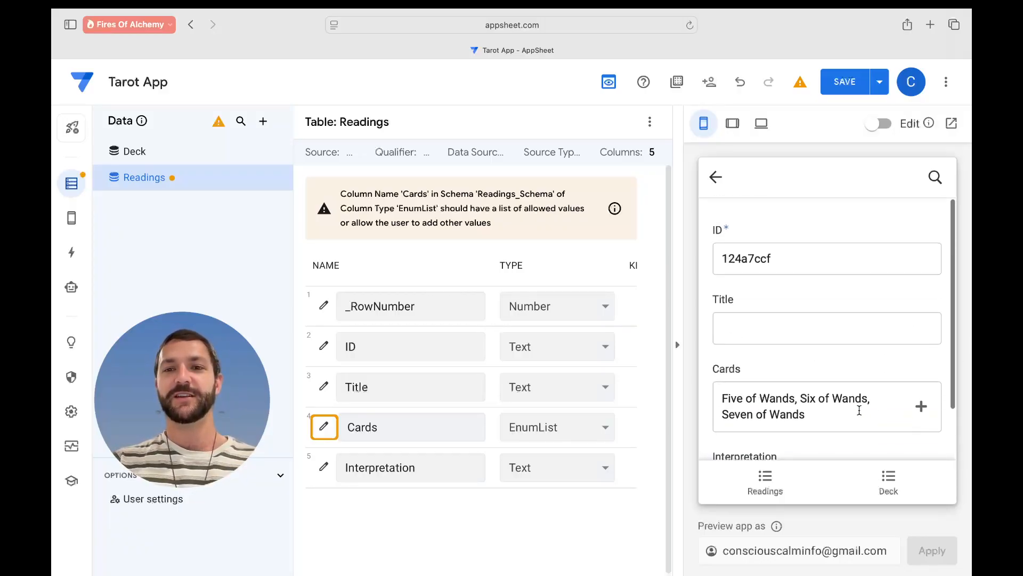
{"action": "scroll", "coordinate": [826, 356], "scroll_direction": "down", "scroll_amount": 2}
{"action": "scroll", "coordinate": [823, 352], "scroll_direction": "up", "scroll_amount": 2}
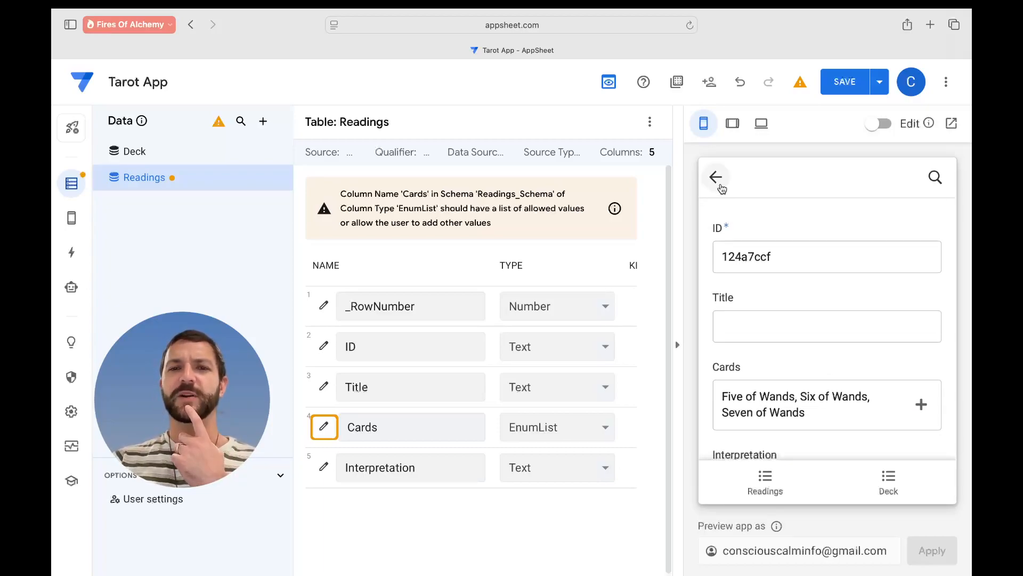
{"action": "left_click", "coordinate": [717, 179]}
{"action": "left_click", "coordinate": [829, 328]}
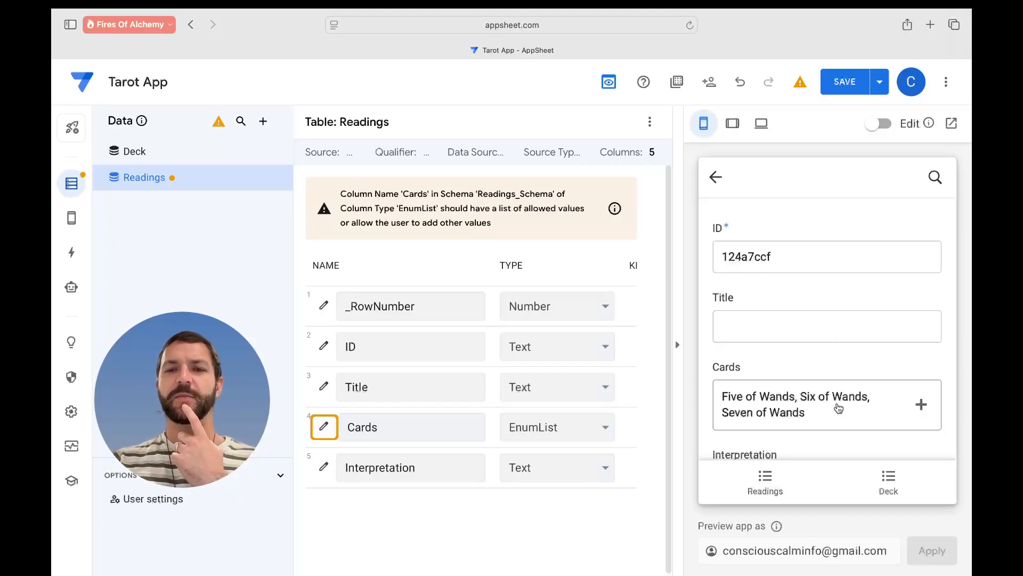
{"action": "scroll", "coordinate": [837, 406], "scroll_direction": "down", "scroll_amount": 2}
{"action": "left_click", "coordinate": [851, 91]}
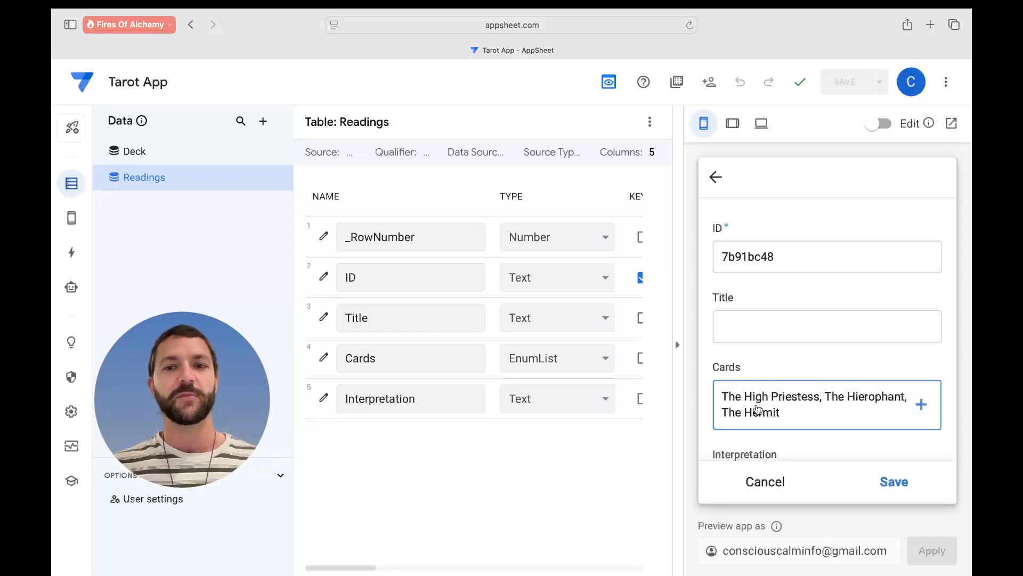
- Write the interpretation 'Lots of Major Arcana', save the reading, and open its details
{"action": "scroll", "coordinate": [812, 353], "scroll_direction": "down", "scroll_amount": 3}
{"action": "left_click", "coordinate": [807, 422]}
{"action": "type", "text": "Lots of Major Arcana"}
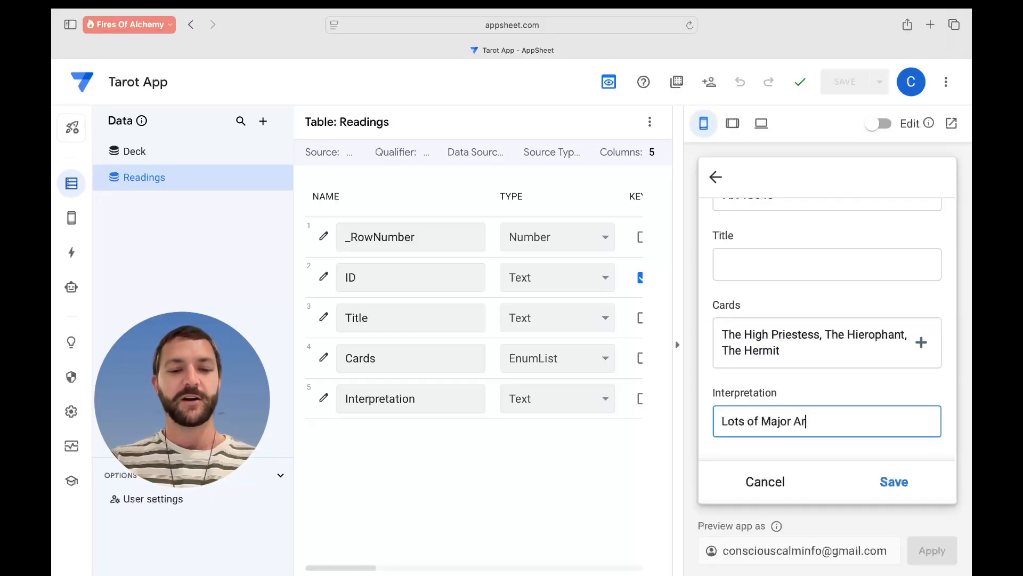
{"action": "left_click", "coordinate": [901, 481]}
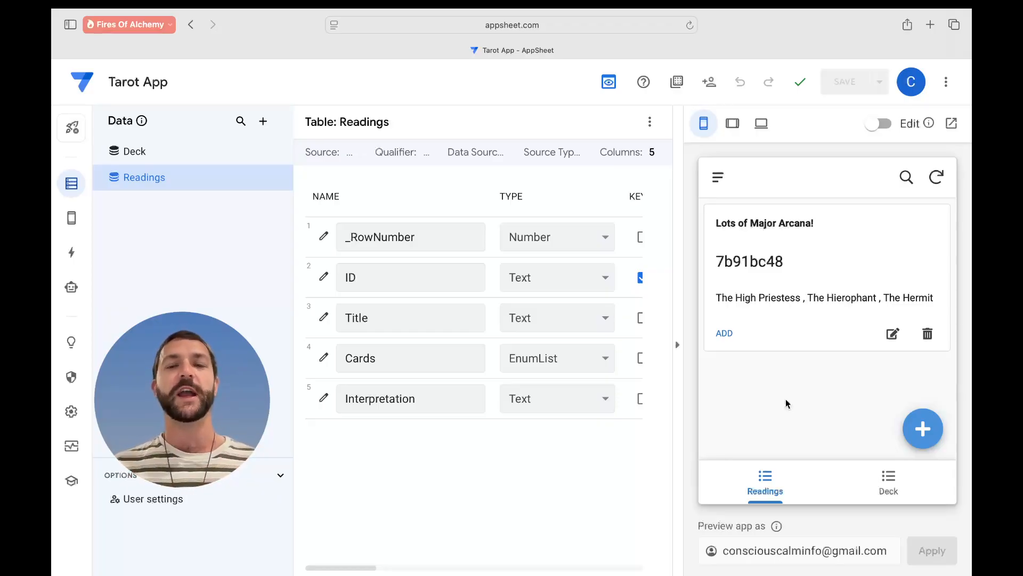
{"action": "left_click", "coordinate": [821, 303]}
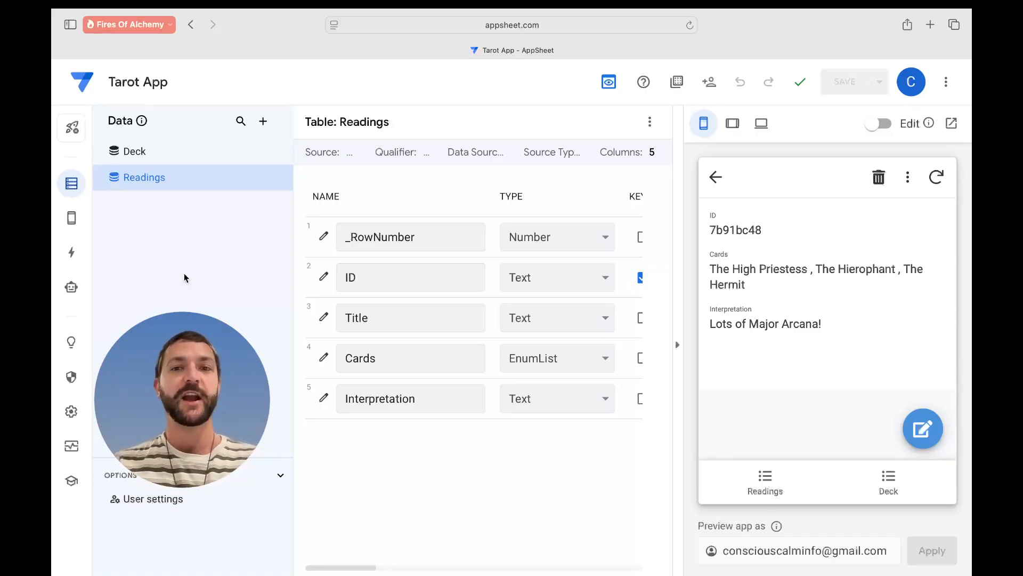
- Create a new action for the Readings table named Pull Cards
{"action": "left_click", "coordinate": [75, 255]}
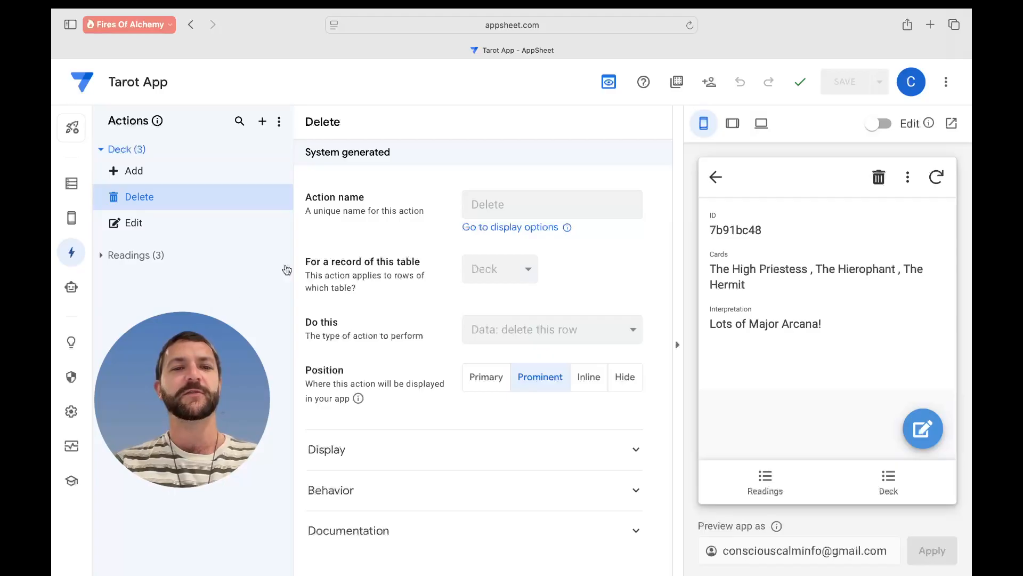
{"action": "left_click", "coordinate": [101, 257]}
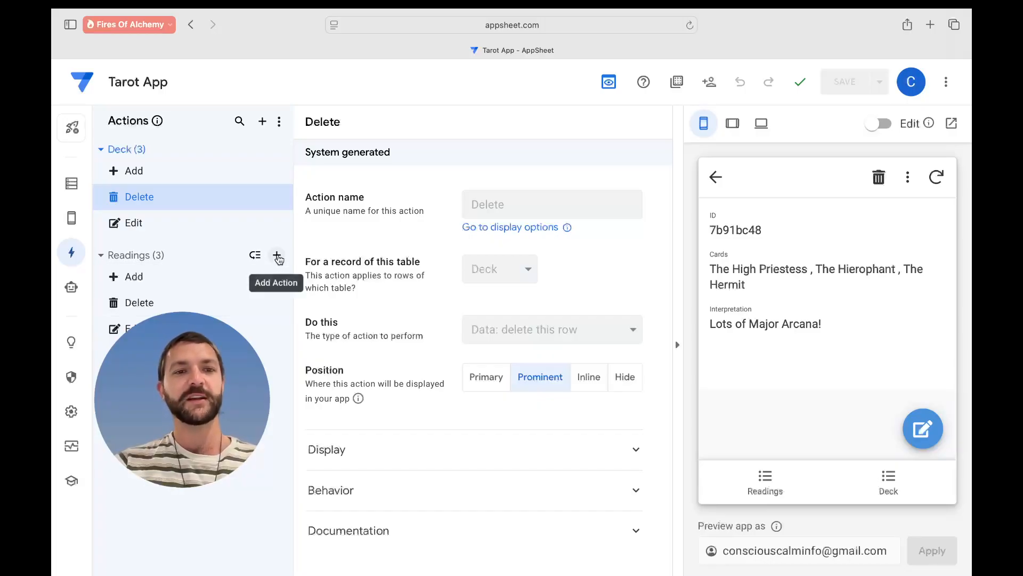
{"action": "left_click", "coordinate": [278, 256]}
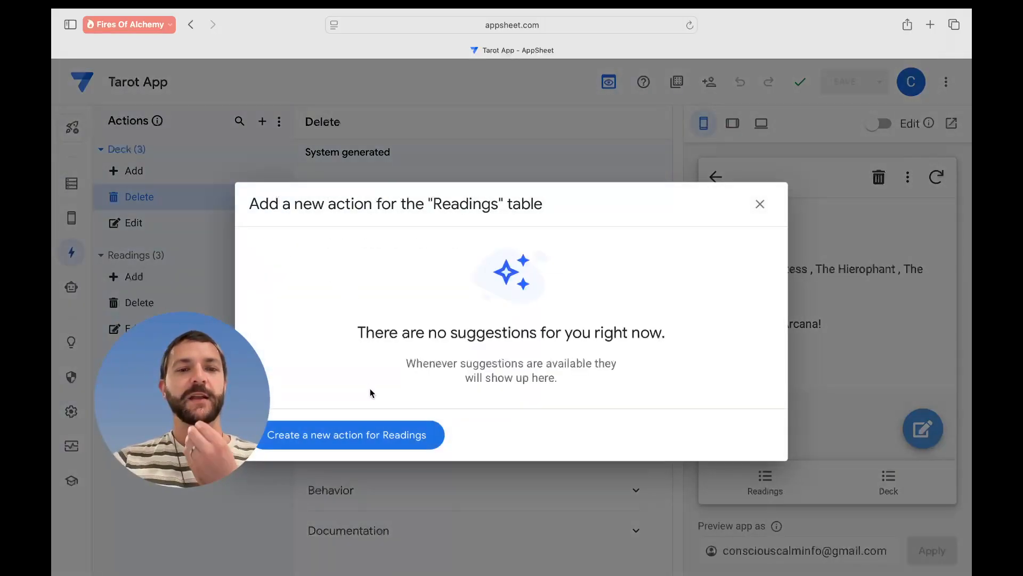
{"action": "left_click", "coordinate": [385, 435]}
{"action": "left_click", "coordinate": [506, 205]}
{"action": "triple_click", "coordinate": [506, 205]}
{"action": "type", "text": "Pul"}
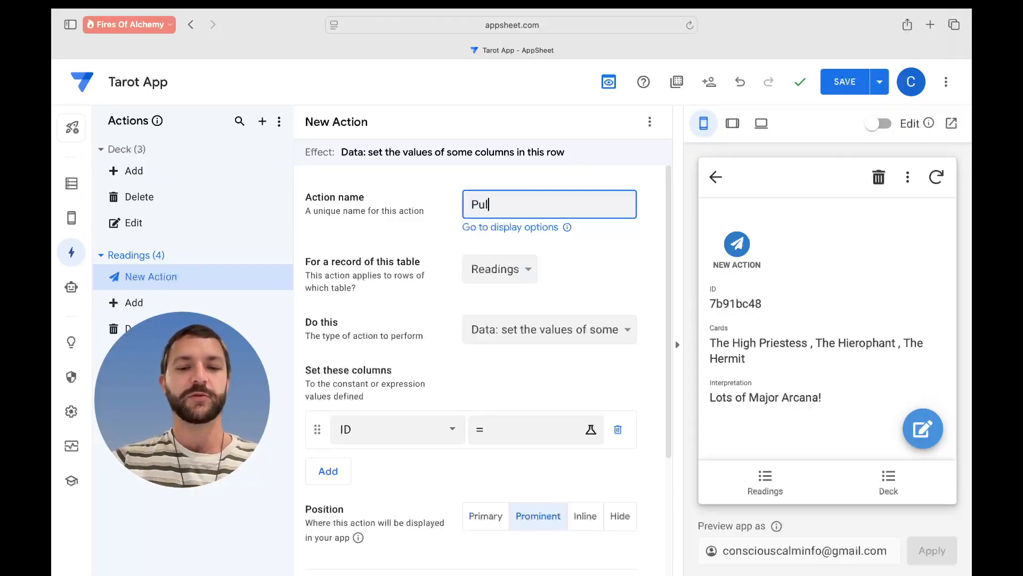
{"action": "type", "text": "l Cards"}
{"action": "key", "text": "Tab"}
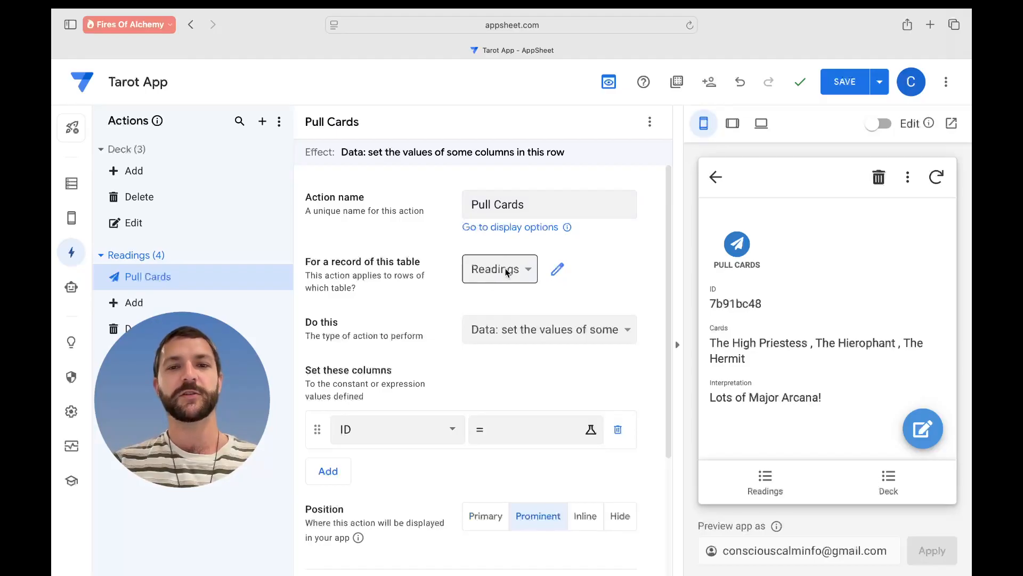
- Make Pull Cards set the Cards column's value and show as a Primary action
{"action": "scroll", "coordinate": [525, 279], "scroll_direction": "down", "scroll_amount": 2}
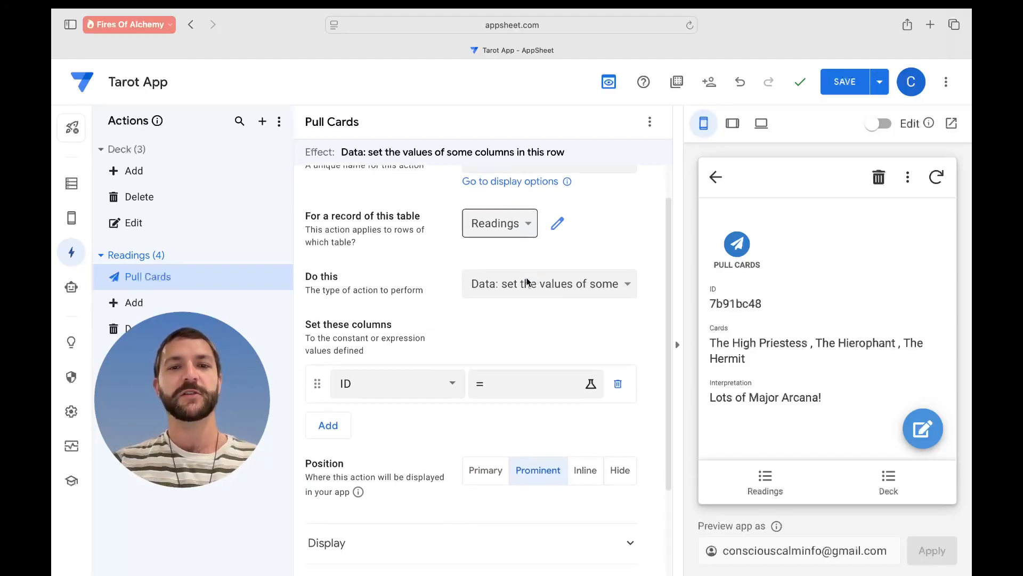
{"action": "left_click", "coordinate": [565, 283]}
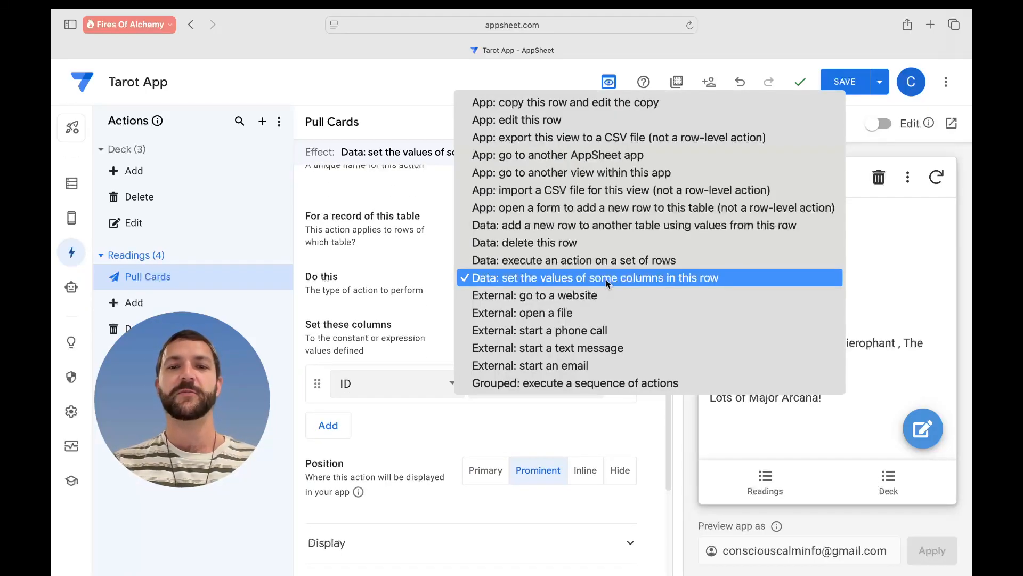
{"action": "left_click", "coordinate": [382, 271]}
{"action": "scroll", "coordinate": [399, 301], "scroll_direction": "down", "scroll_amount": 3}
{"action": "left_click", "coordinate": [417, 314]}
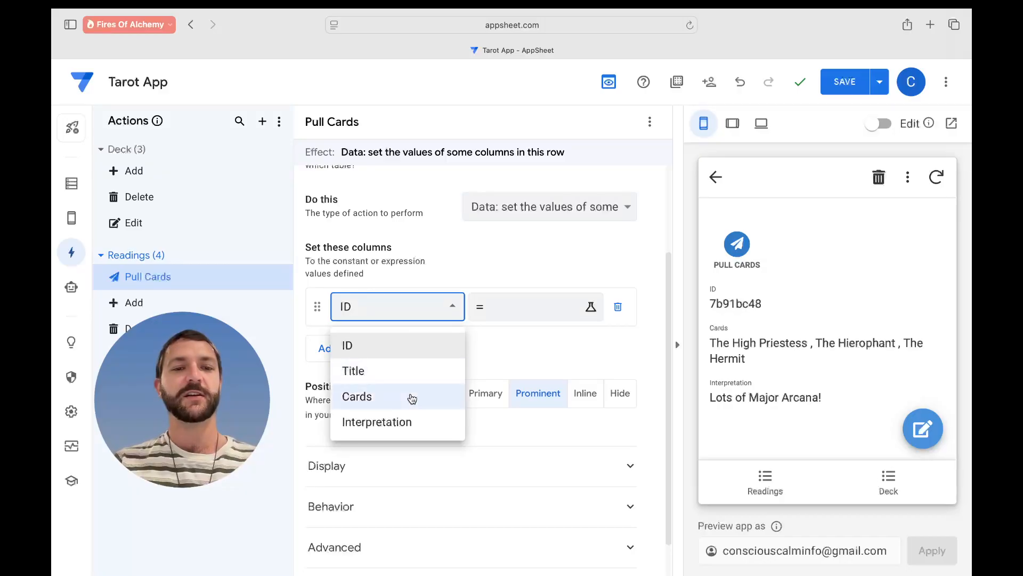
{"action": "left_click", "coordinate": [409, 395]}
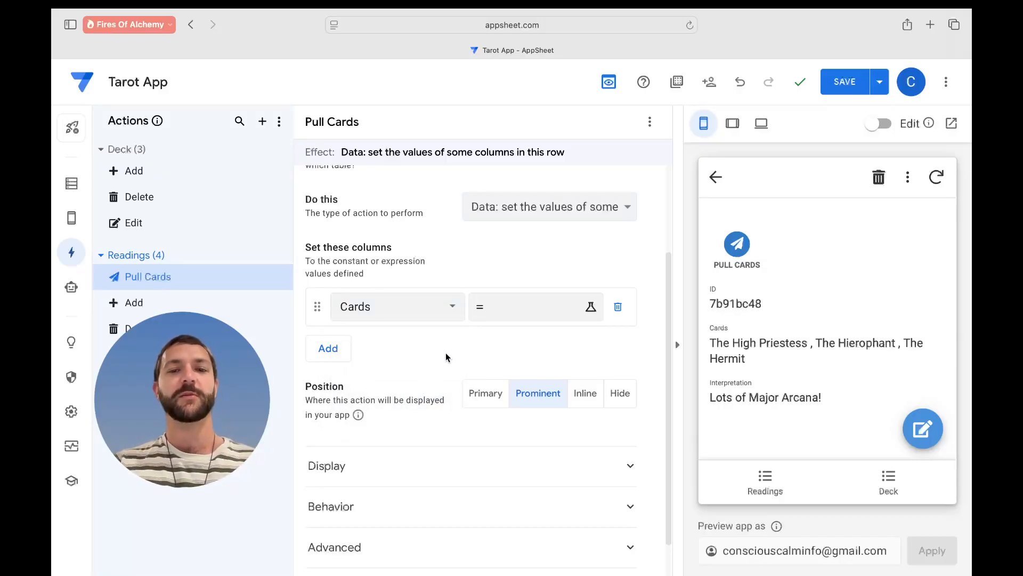
{"action": "scroll", "coordinate": [447, 357], "scroll_direction": "down", "scroll_amount": 1}
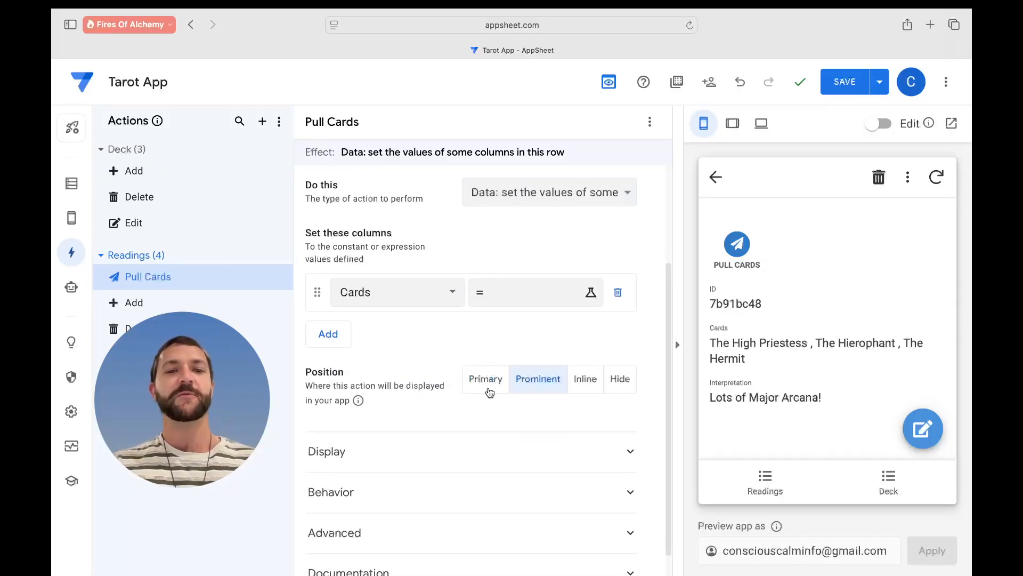
{"action": "left_click", "coordinate": [484, 389]}
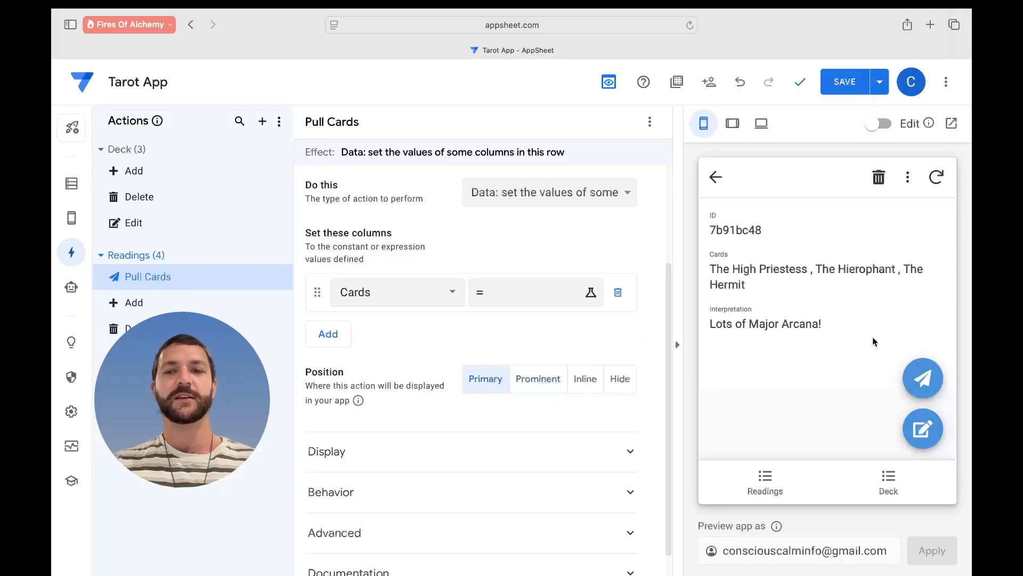
{"action": "left_click", "coordinate": [716, 177]}
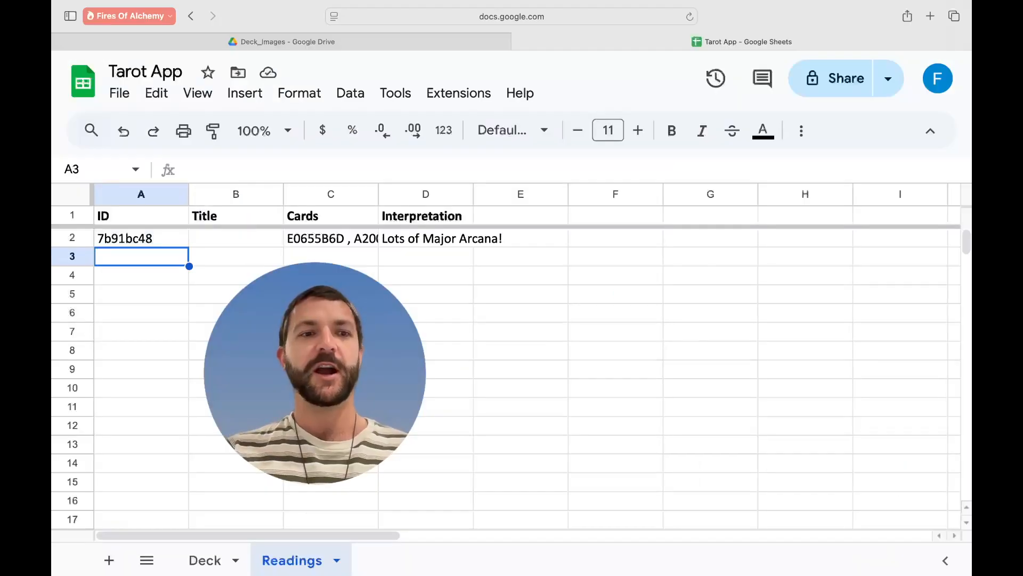
- Insert an empty column B left of Title on the Readings sheet, headed 'Number'
{"action": "left_click", "coordinate": [433, 266]}
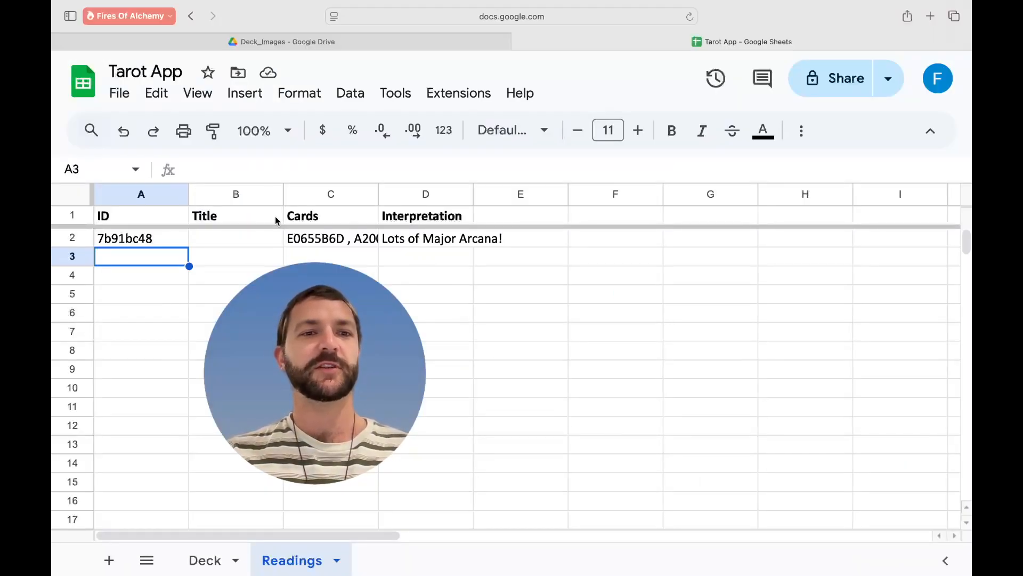
{"action": "right_click", "coordinate": [217, 201]}
{"action": "left_click", "coordinate": [245, 273]}
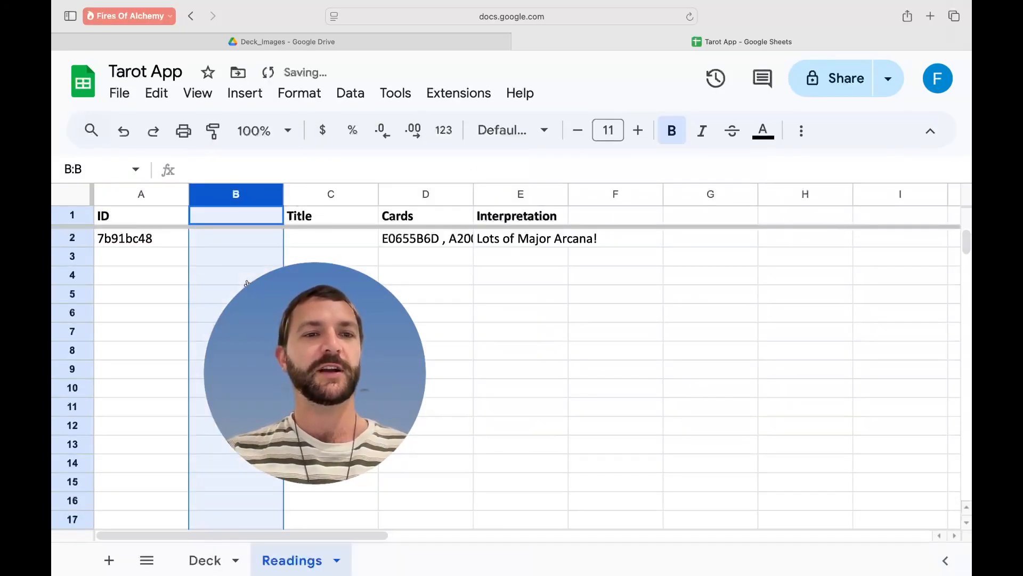
{"action": "double_click", "coordinate": [235, 220]}
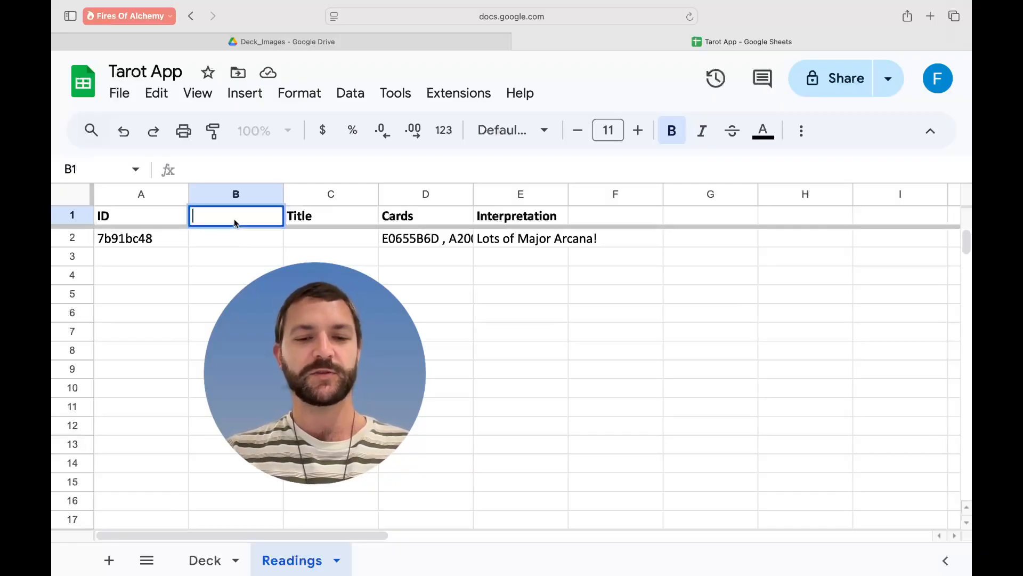
{"action": "type", "text": "Number"}
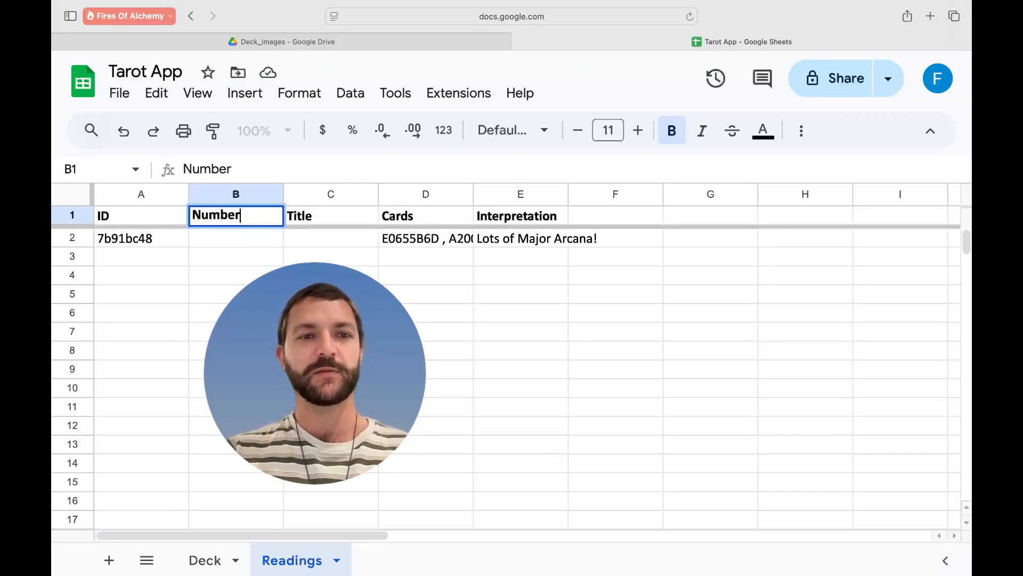
{"action": "key", "text": "Return"}
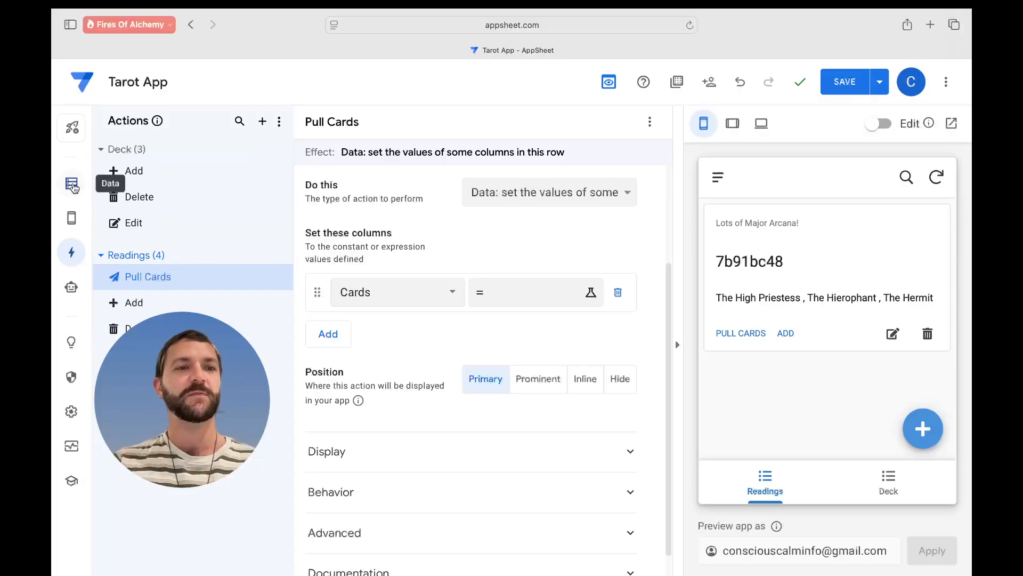
- Regenerate the Readings table schema so the new Number column is picked up
{"action": "left_click", "coordinate": [72, 186]}
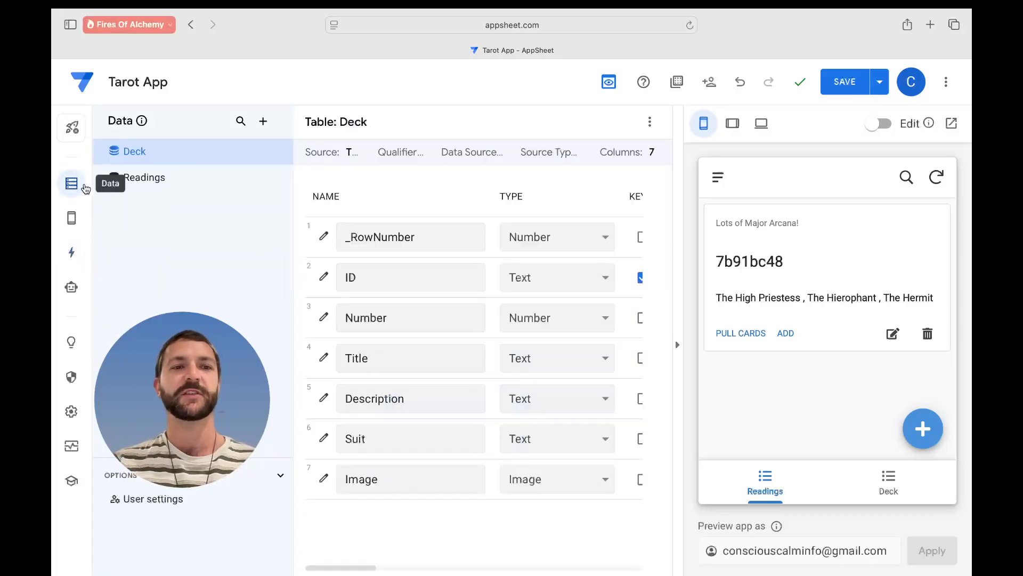
{"action": "left_click", "coordinate": [172, 182]}
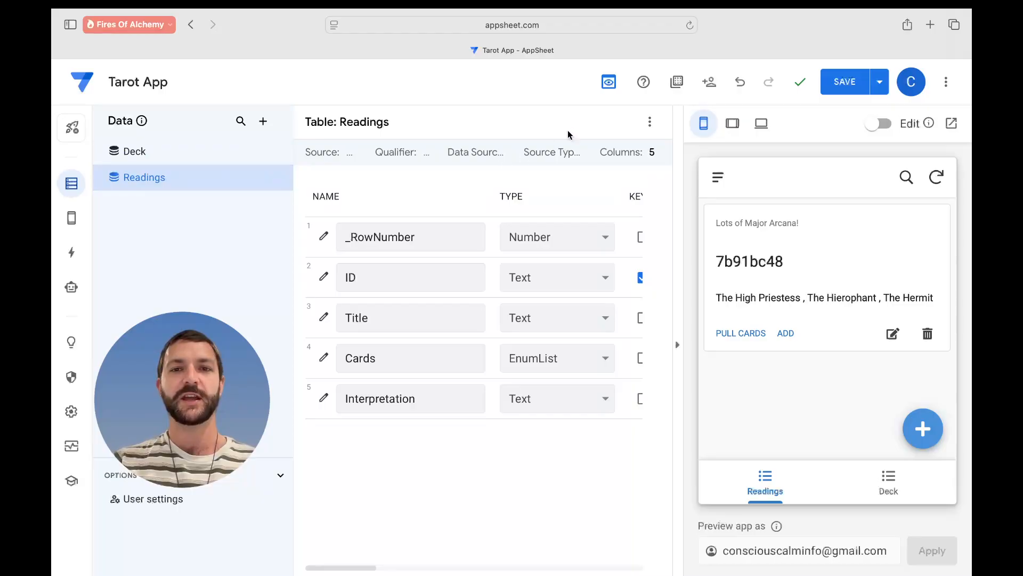
{"action": "scroll", "coordinate": [574, 184], "scroll_direction": "right", "scroll_amount": 1}
{"action": "scroll", "coordinate": [575, 181], "scroll_direction": "right", "scroll_amount": 10}
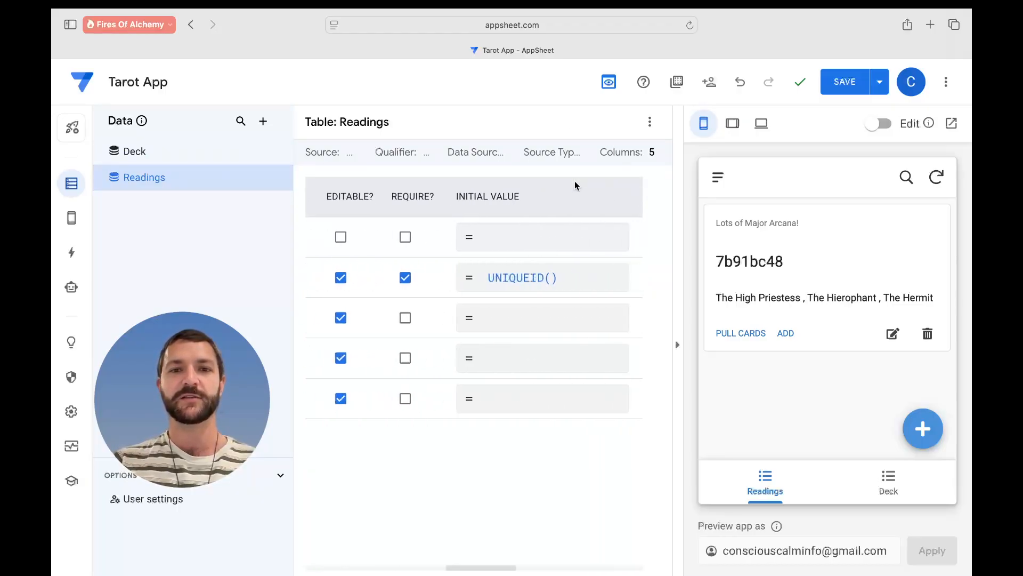
{"action": "left_click", "coordinate": [650, 125]}
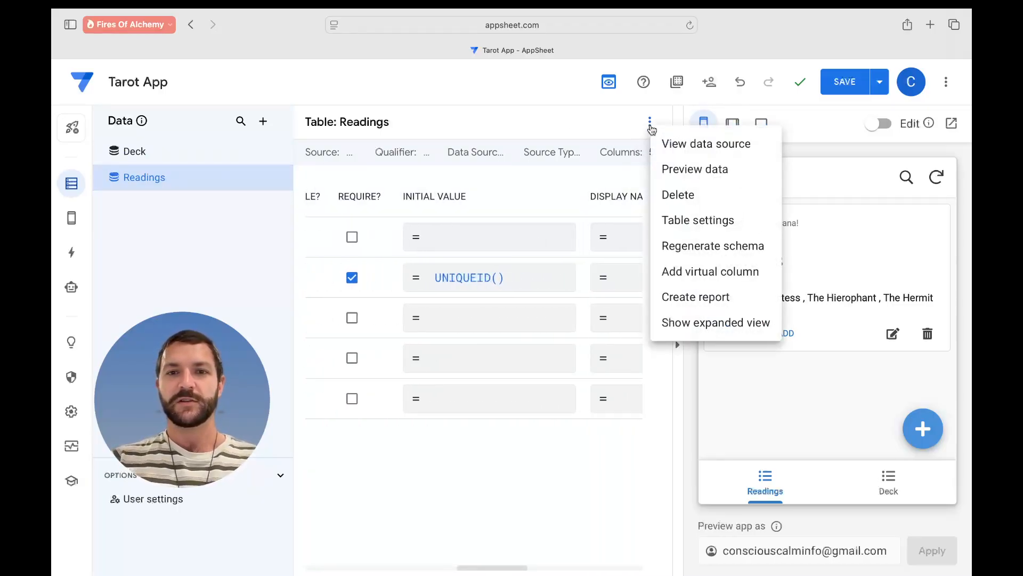
{"action": "left_click", "coordinate": [678, 247]}
{"action": "left_click", "coordinate": [695, 200]}
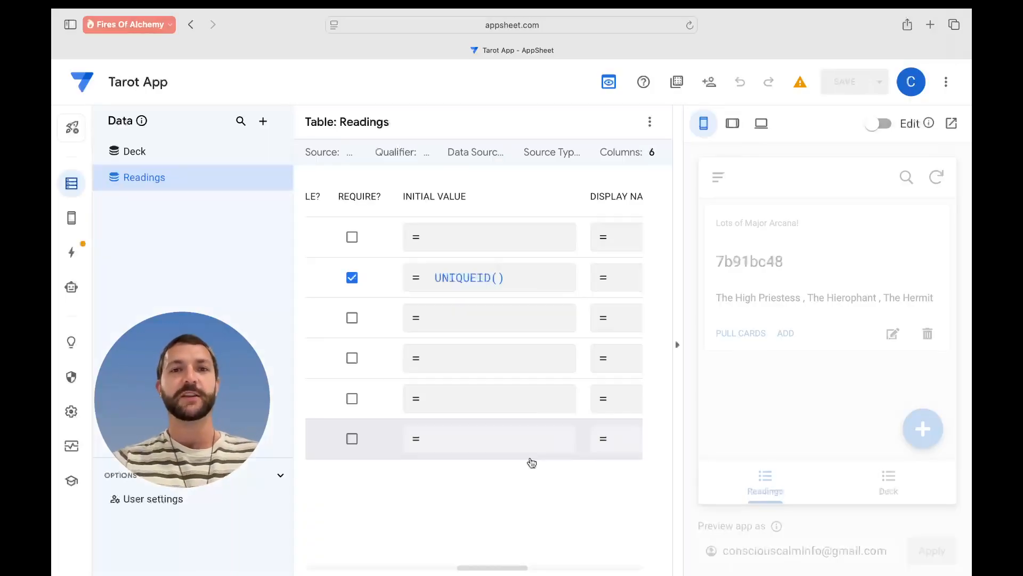
{"action": "scroll", "coordinate": [436, 402], "scroll_direction": "left", "scroll_amount": 10}
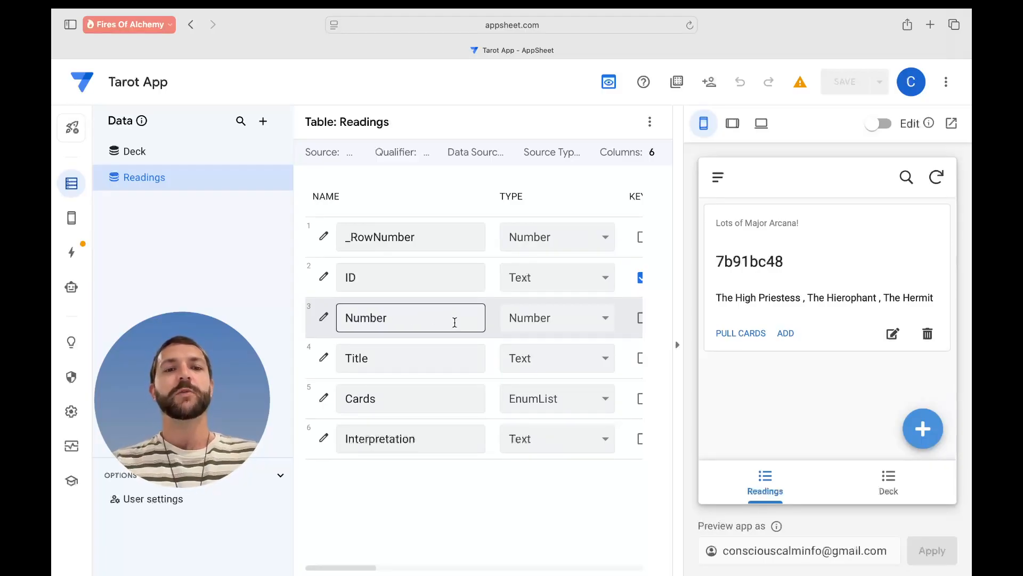
- Give the Number column the display name expression "How many cards?" and close its settings
{"action": "left_click", "coordinate": [324, 320]}
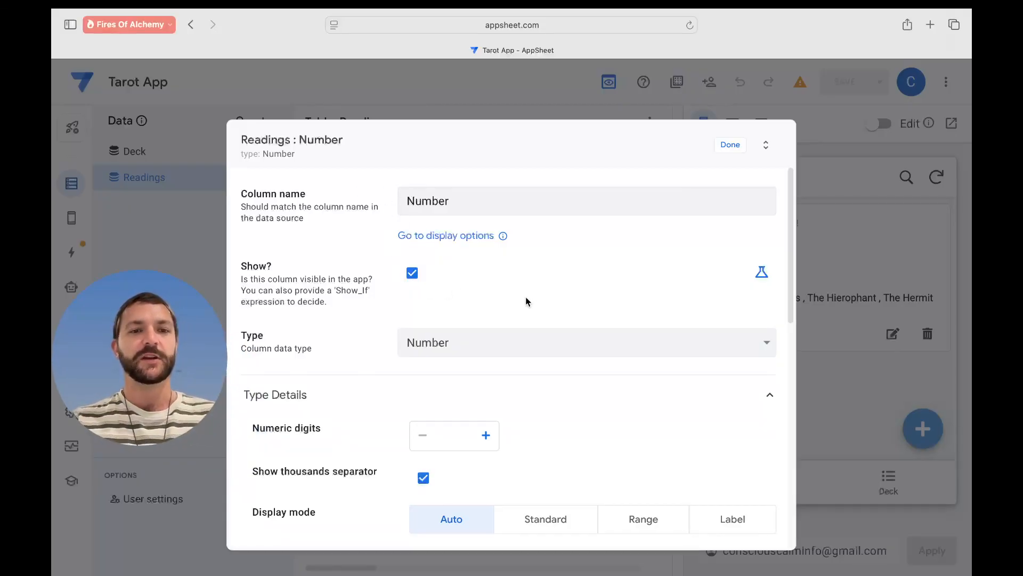
{"action": "scroll", "coordinate": [526, 302], "scroll_direction": "down", "scroll_amount": 2}
{"action": "scroll", "coordinate": [526, 302], "scroll_direction": "up", "scroll_amount": 2}
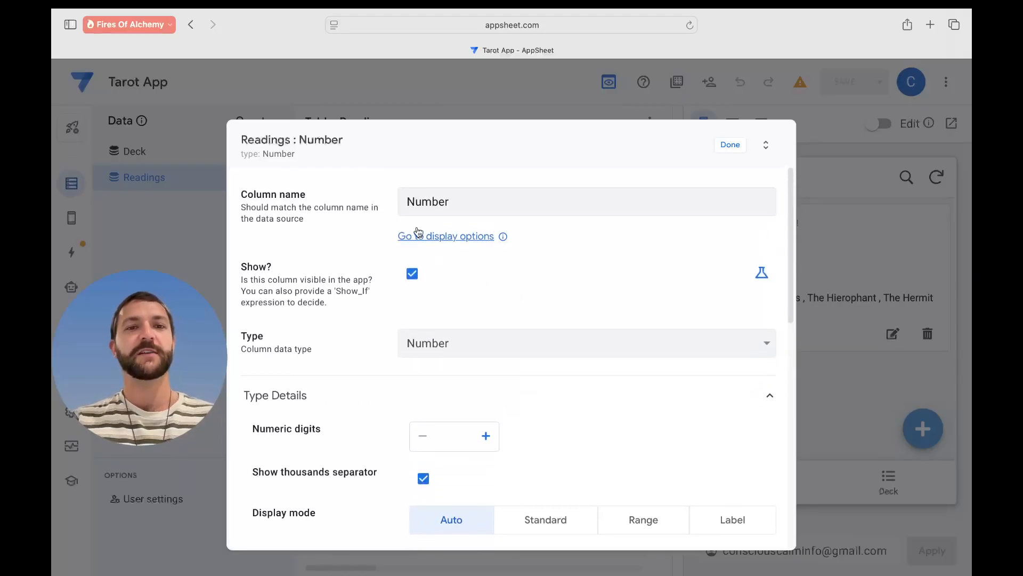
{"action": "scroll", "coordinate": [508, 296], "scroll_direction": "down", "scroll_amount": 3}
{"action": "scroll", "coordinate": [510, 302], "scroll_direction": "down", "scroll_amount": 6}
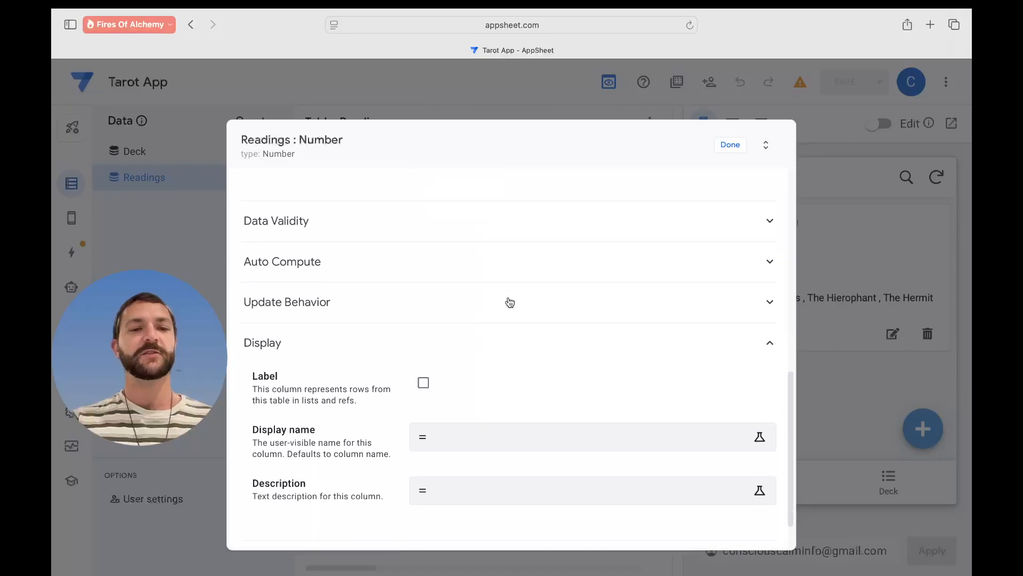
{"action": "scroll", "coordinate": [510, 302], "scroll_direction": "down", "scroll_amount": 1}
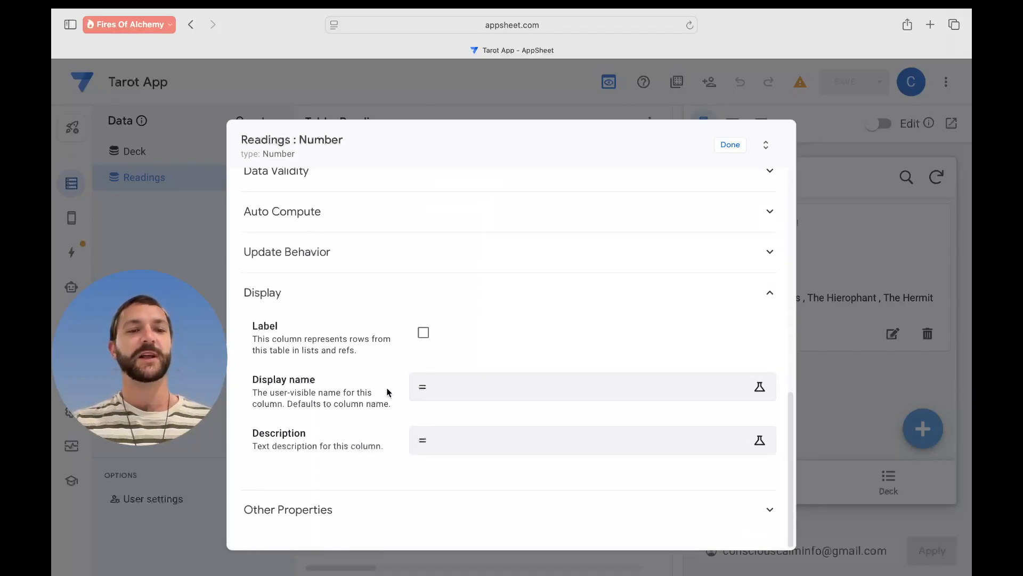
{"action": "left_click", "coordinate": [475, 388]}
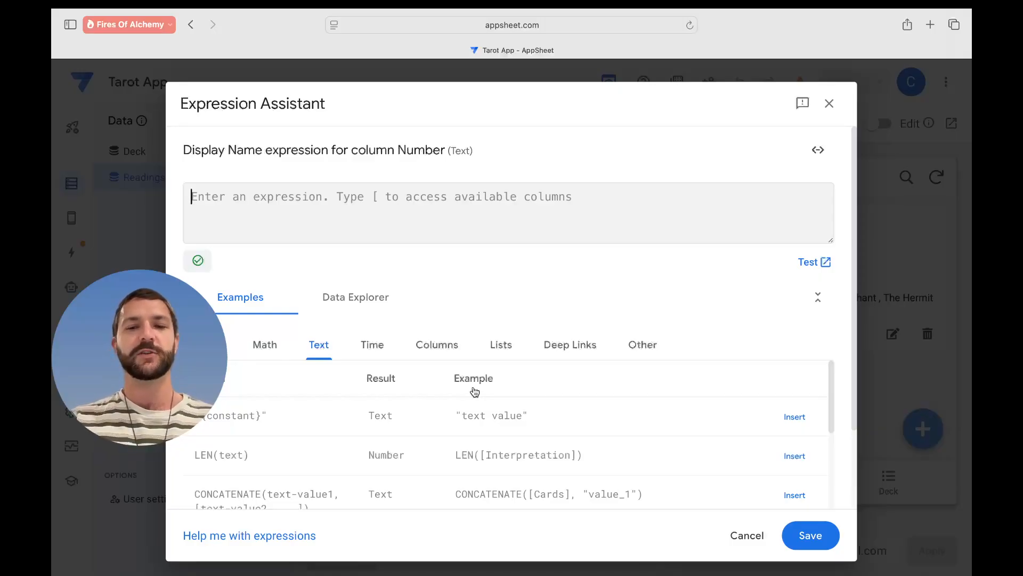
{"action": "type", "text": "\""}
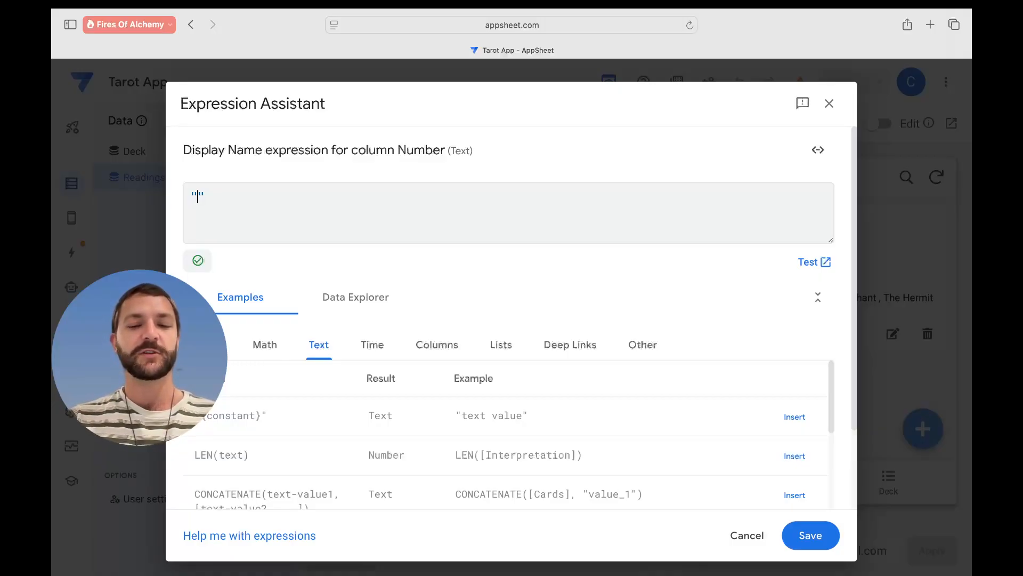
{"action": "type", "text": "How many cards?"}
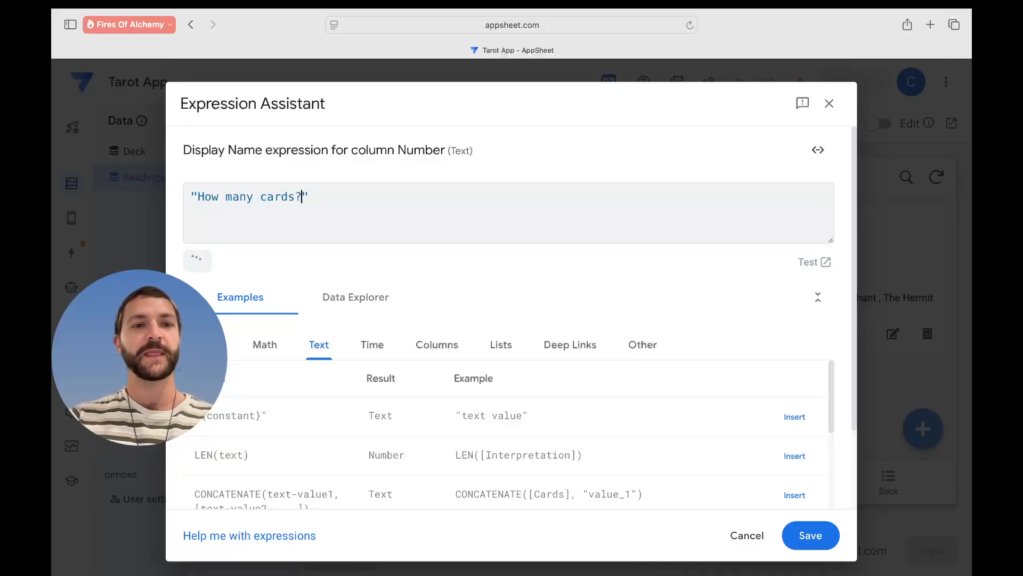
{"action": "left_click", "coordinate": [815, 535]}
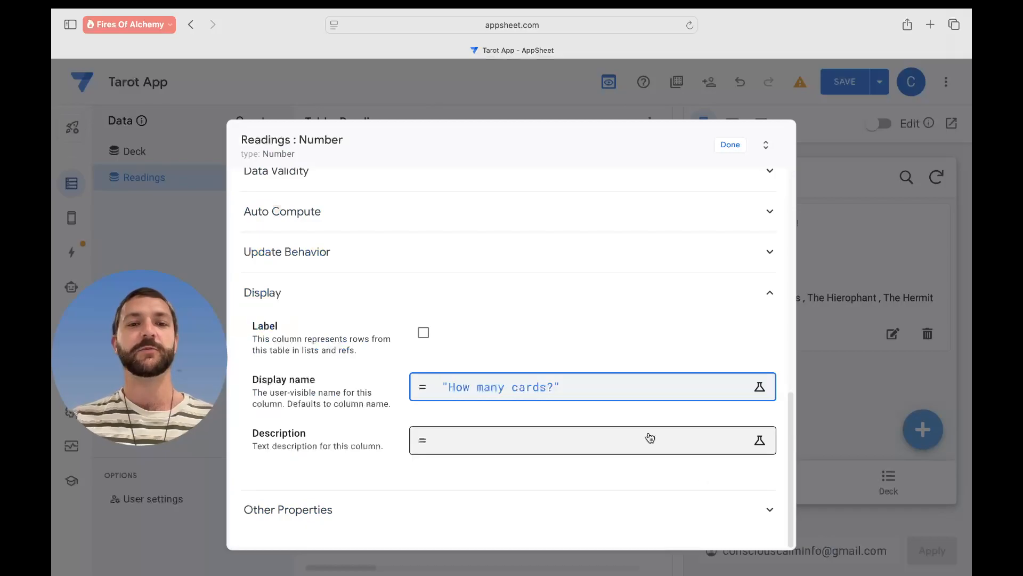
{"action": "left_click", "coordinate": [567, 416]}
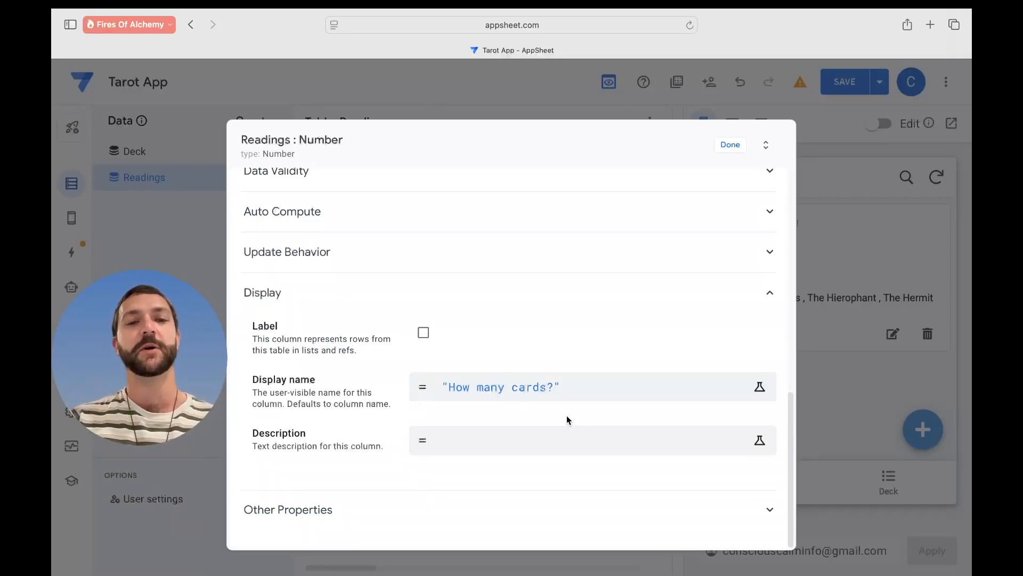
{"action": "scroll", "coordinate": [612, 331], "scroll_direction": "up", "scroll_amount": 5}
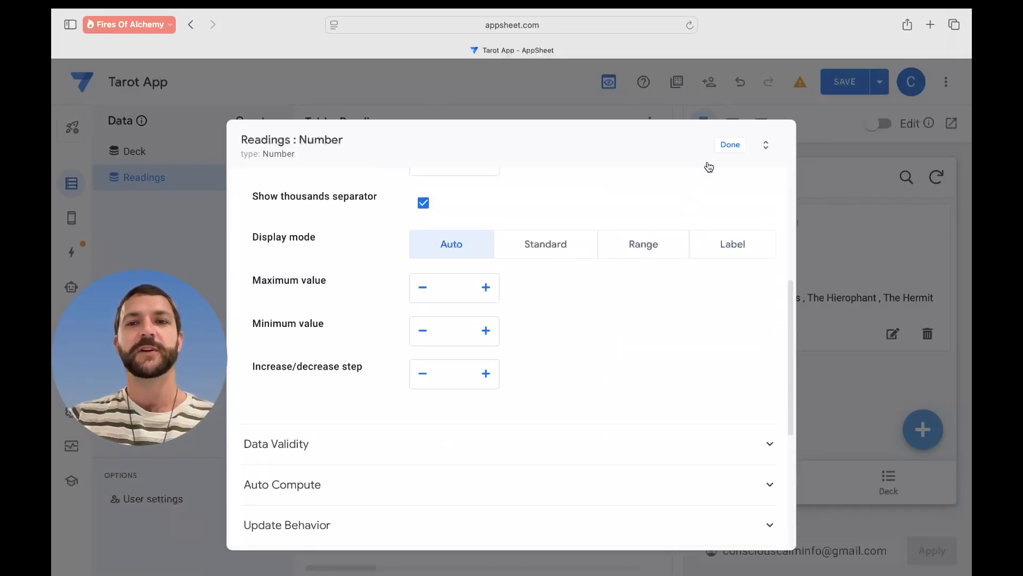
{"action": "left_click", "coordinate": [729, 147]}
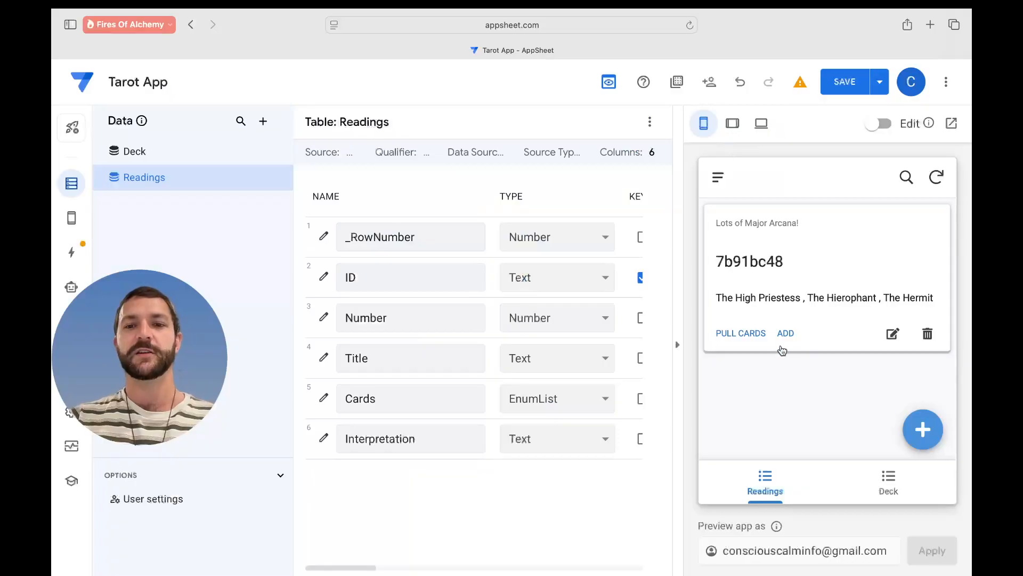
- Edit a preview reading, set How many cards? to 3, save the app, and go to Actions
{"action": "left_click", "coordinate": [841, 293]}
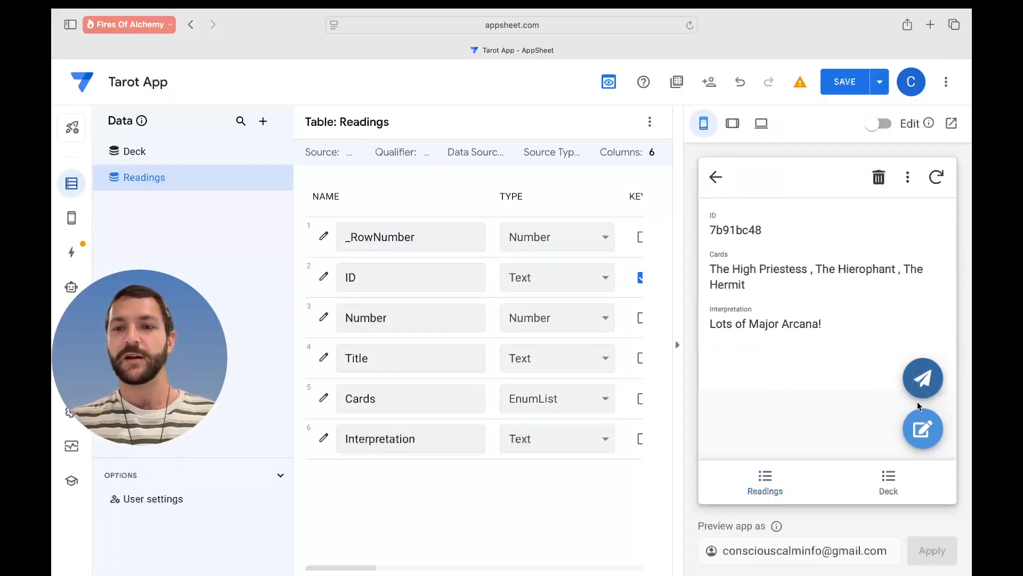
{"action": "left_click", "coordinate": [922, 443]}
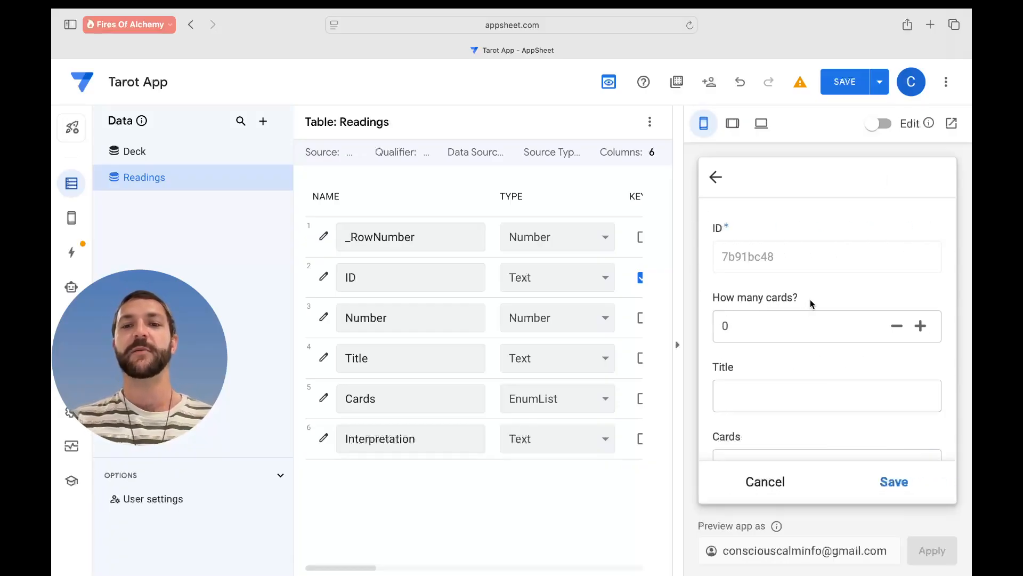
{"action": "left_click", "coordinate": [922, 327]}
{"action": "left_click", "coordinate": [923, 326]}
{"action": "left_click", "coordinate": [897, 325]}
{"action": "left_click", "coordinate": [897, 326]}
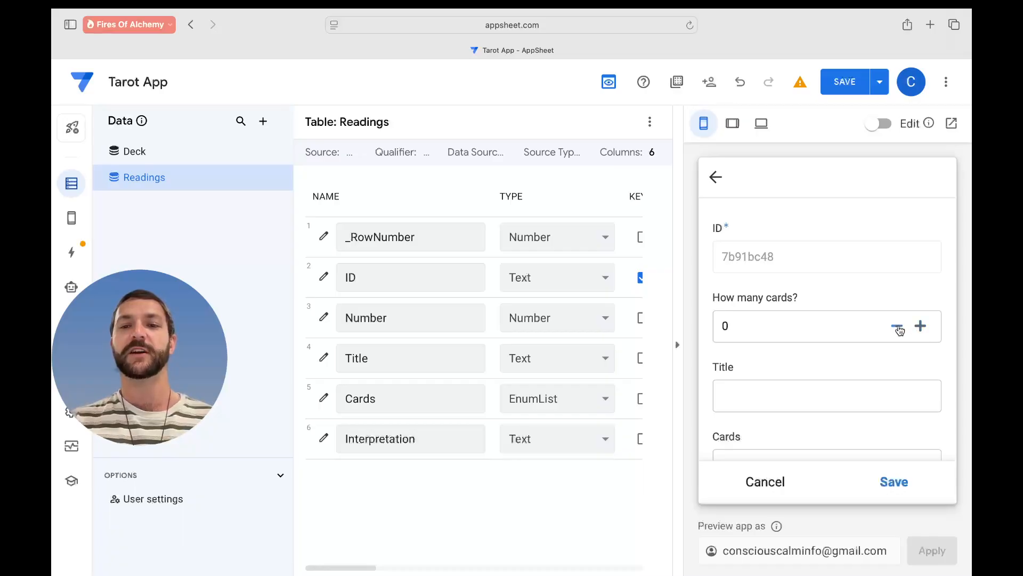
{"action": "left_click", "coordinate": [899, 329]}
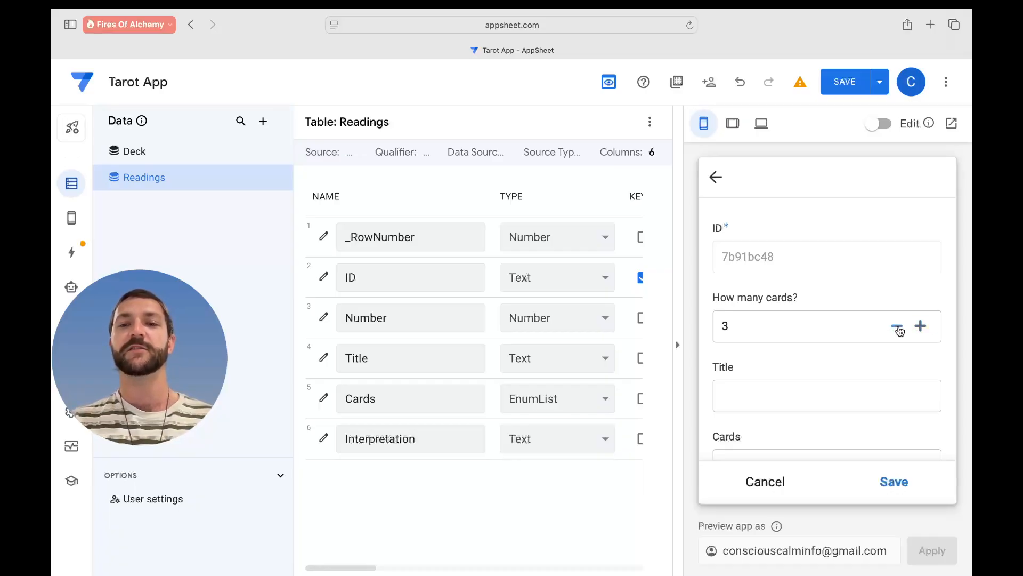
{"action": "left_click", "coordinate": [843, 82]}
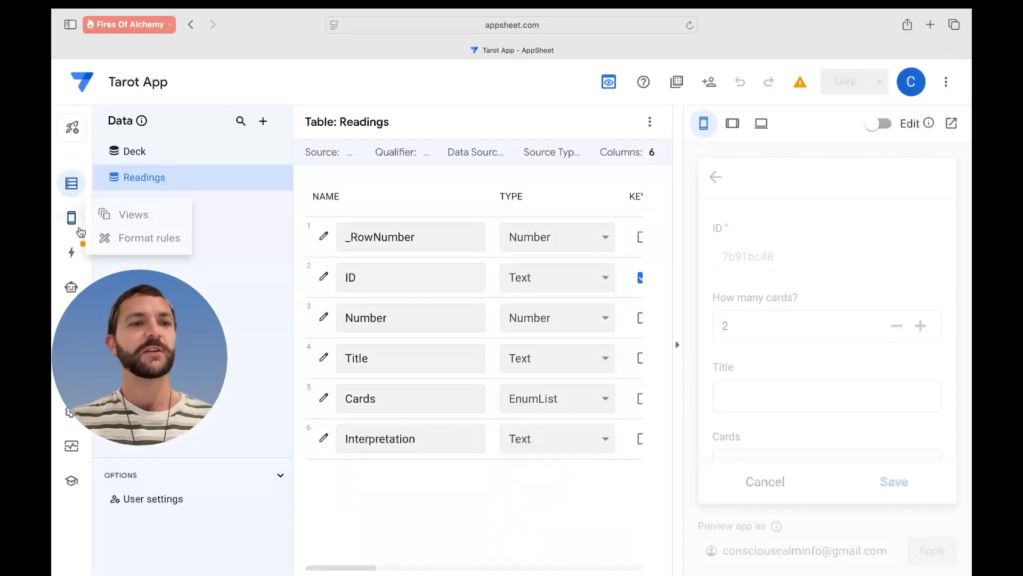
{"action": "left_click", "coordinate": [71, 252]}
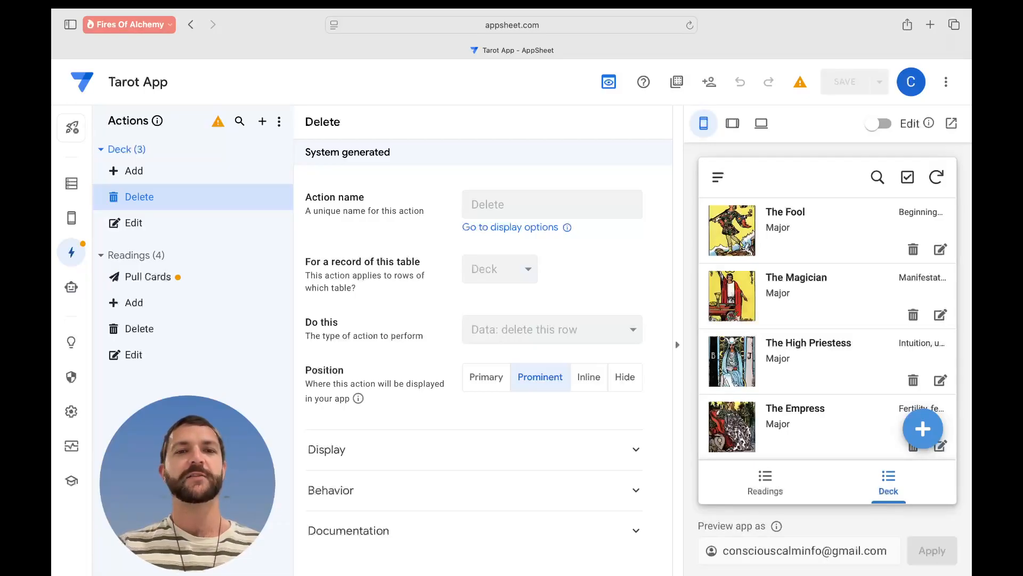
- Open the Pull Cards action and bring up the Expression Assistant for the Cards value
{"action": "left_click", "coordinate": [177, 282]}
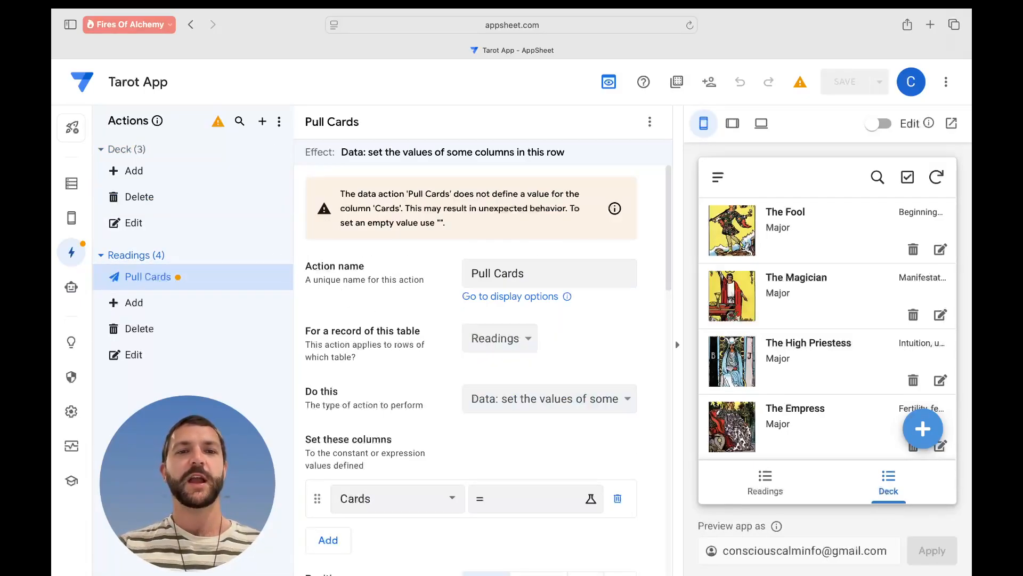
{"action": "scroll", "coordinate": [528, 347], "scroll_direction": "down", "scroll_amount": 3}
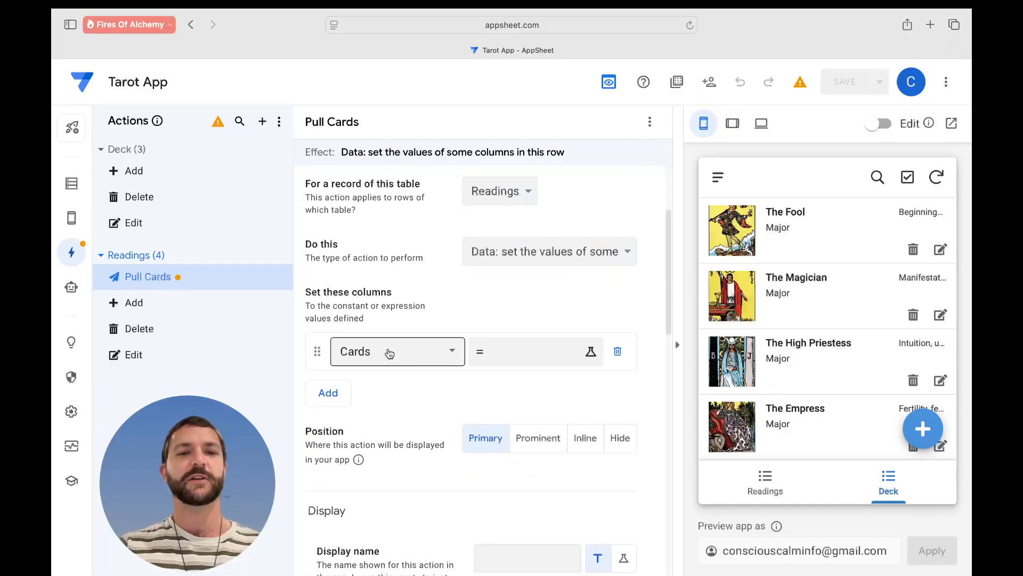
{"action": "left_click", "coordinate": [536, 361]}
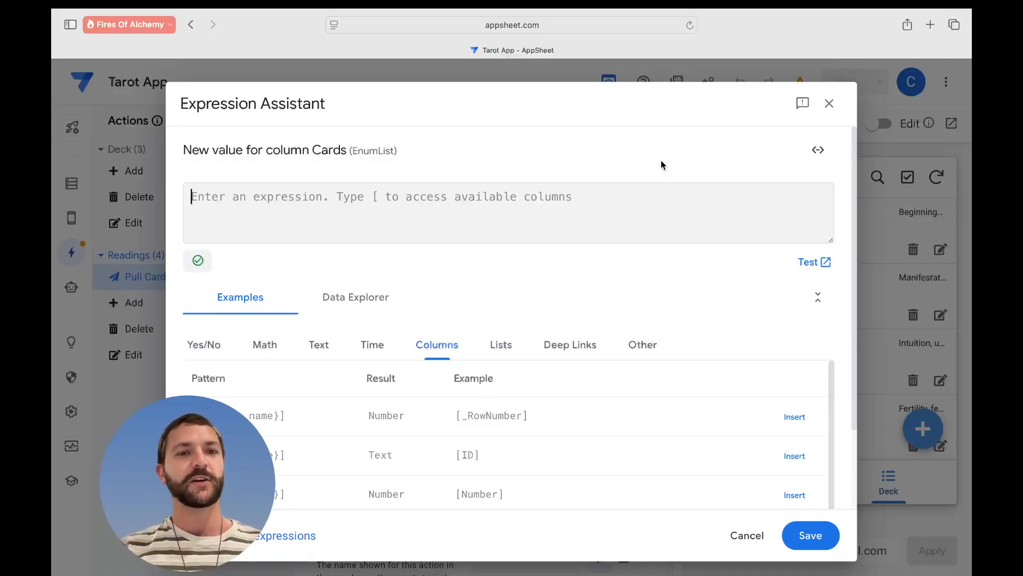
- Insert and then delete [Number] in the Cards expression, then open the expressions help page
{"action": "left_click", "coordinate": [629, 224]}
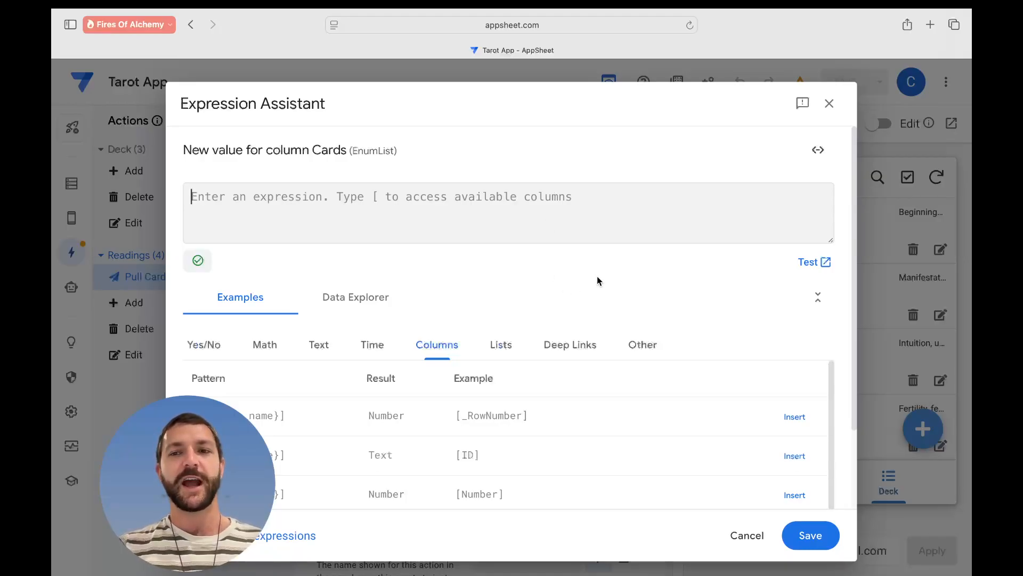
{"action": "scroll", "coordinate": [526, 395], "scroll_direction": "down", "scroll_amount": 2}
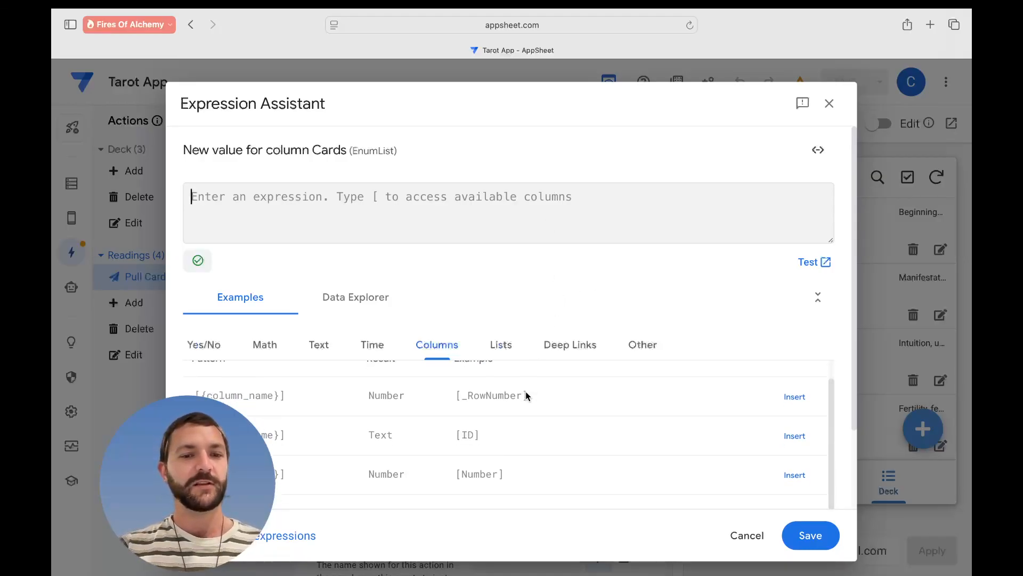
{"action": "scroll", "coordinate": [526, 395], "scroll_direction": "down", "scroll_amount": 5}
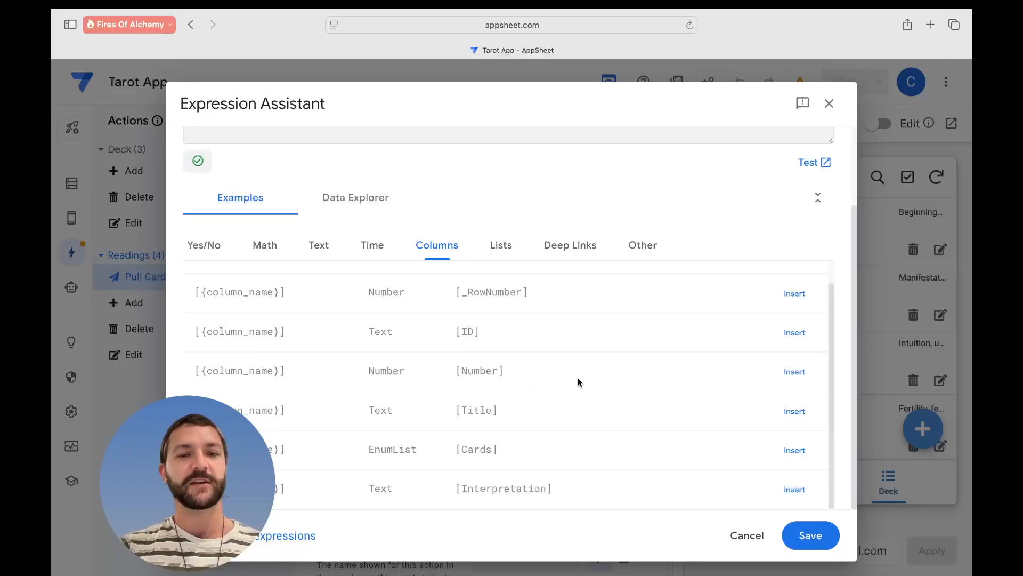
{"action": "left_click", "coordinate": [793, 372]}
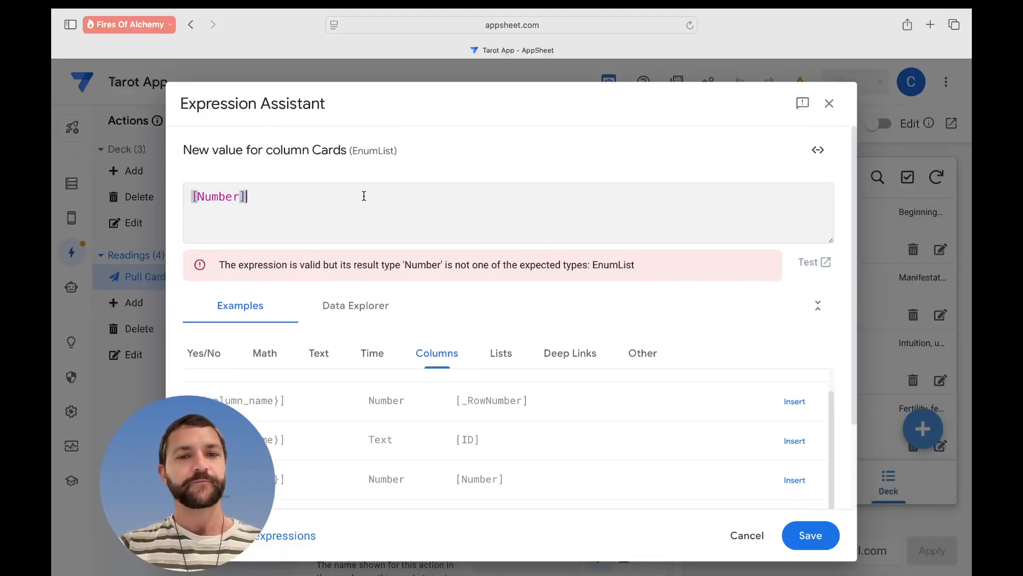
{"action": "left_click_drag", "start_coordinate": [265, 200], "coordinate": [183, 201]}
{"action": "key", "text": "BackSpace"}
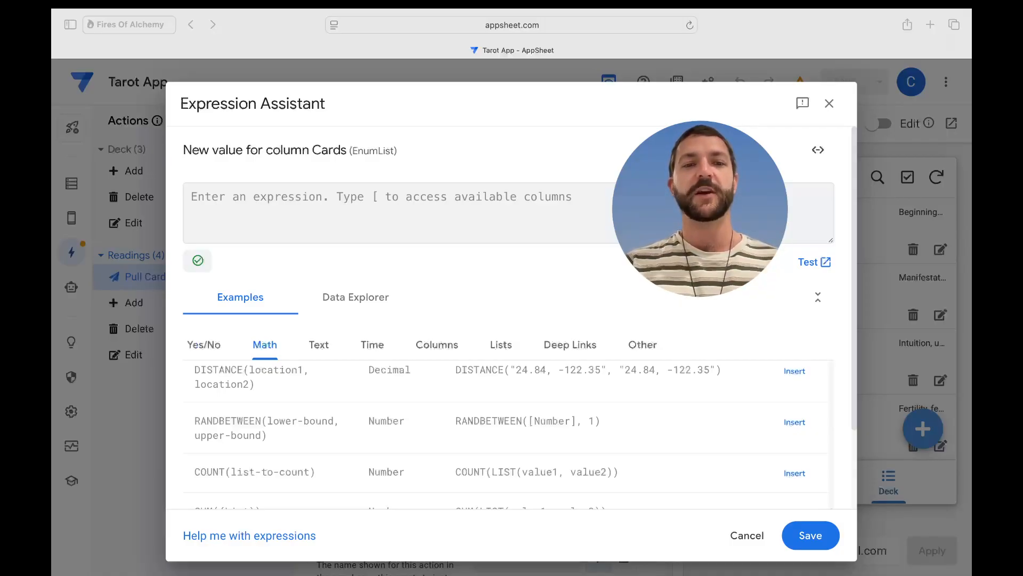
{"action": "left_click", "coordinate": [255, 540]}
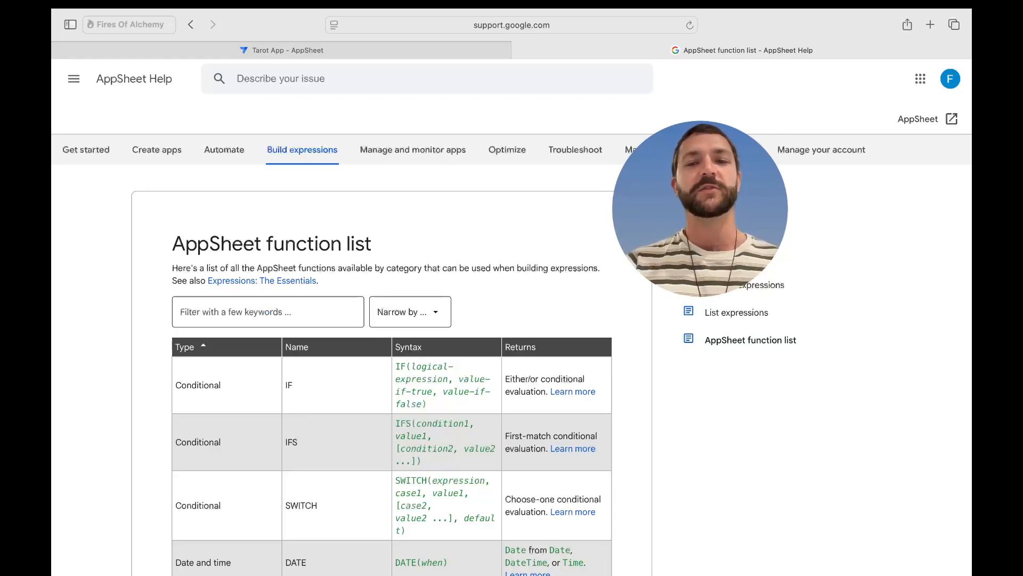
- Filter the function list by 'rand' and read the RANDBETWEEN() page's sample usage
{"action": "left_click", "coordinate": [288, 322]}
{"action": "type", "text": "rand"}
{"action": "left_click", "coordinate": [311, 371]}
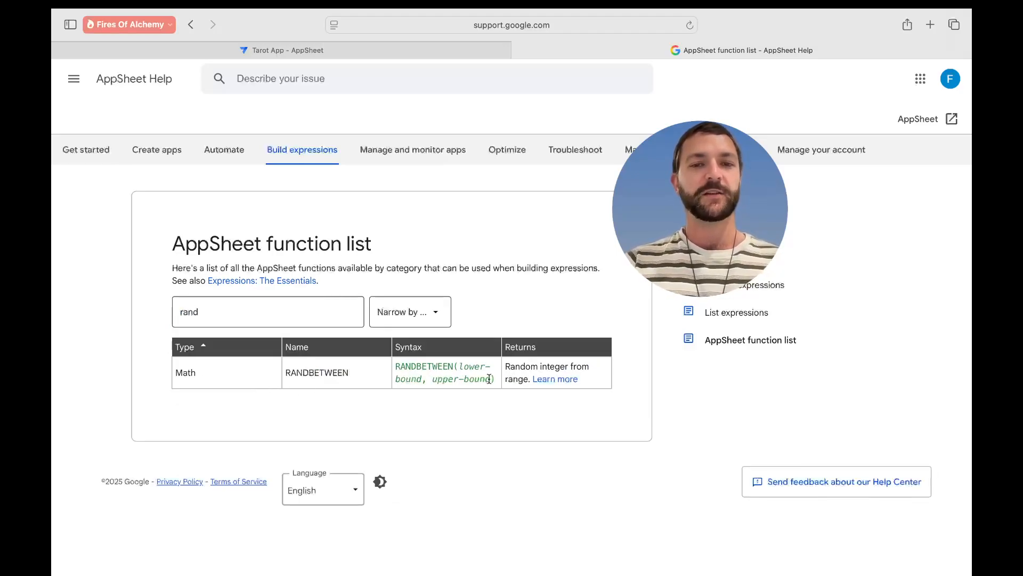
{"action": "left_click", "coordinate": [556, 380]}
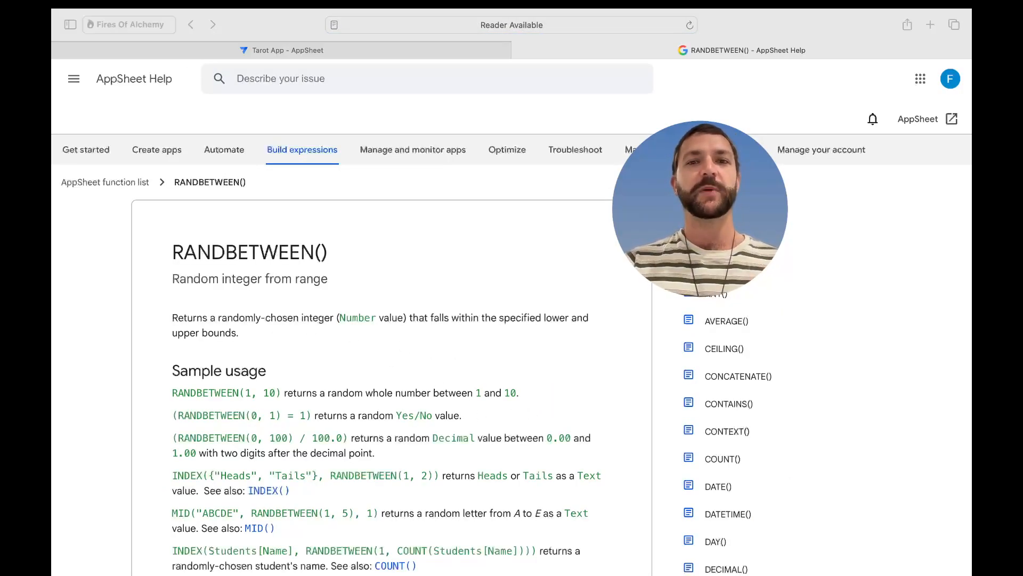
{"action": "left_click", "coordinate": [437, 319]}
{"action": "scroll", "coordinate": [453, 319], "scroll_direction": "down", "scroll_amount": 4}
{"action": "scroll", "coordinate": [479, 287], "scroll_direction": "down", "scroll_amount": 3}
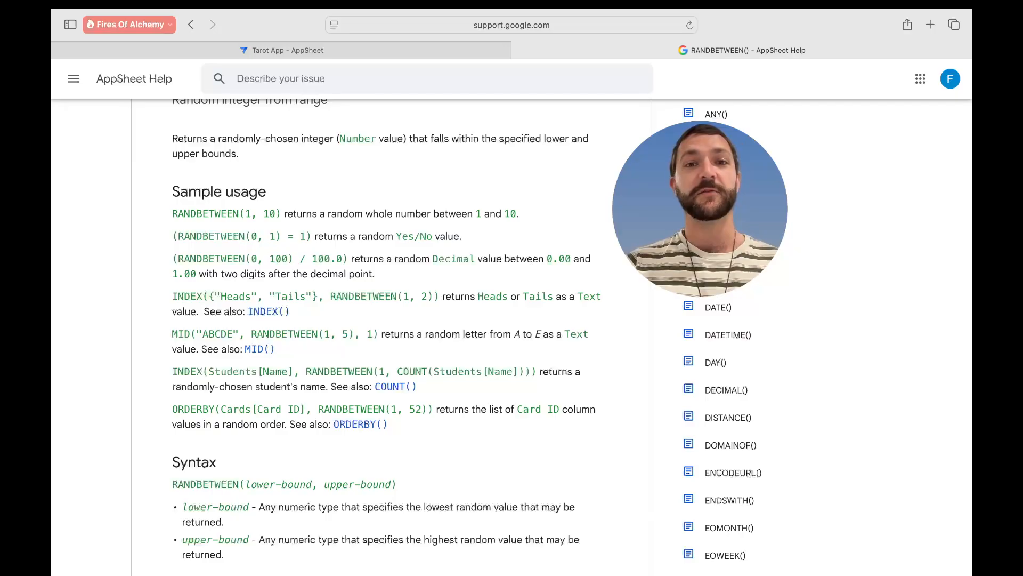
{"action": "scroll", "coordinate": [467, 337], "scroll_direction": "down", "scroll_amount": 1}
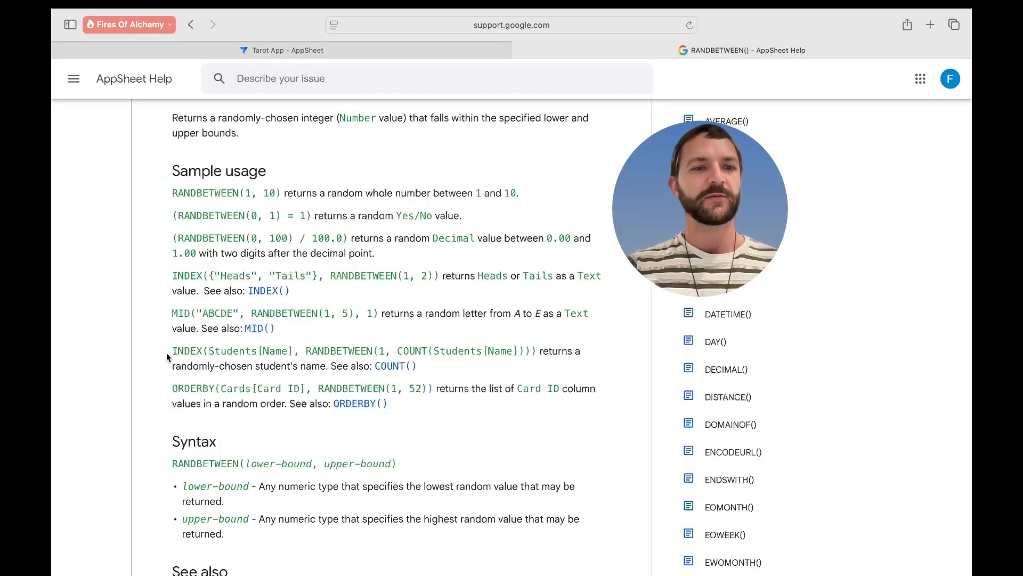
- Examine the Students, [Name] and RANDBETWEEN parts of the INDEX student-name example in Help
{"action": "left_click_drag", "start_coordinate": [170, 351], "coordinate": [539, 355]}
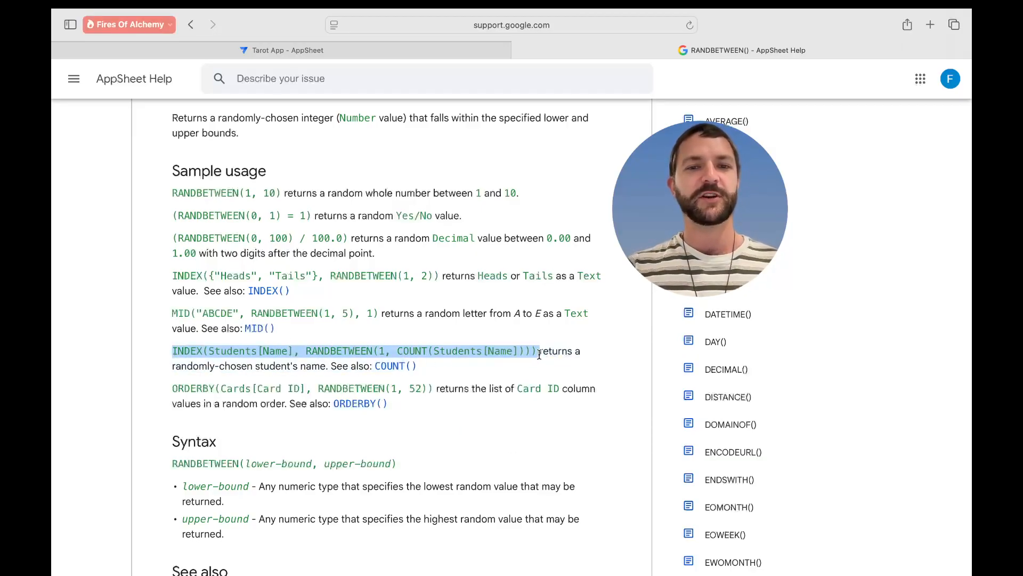
{"action": "left_click", "coordinate": [257, 356]}
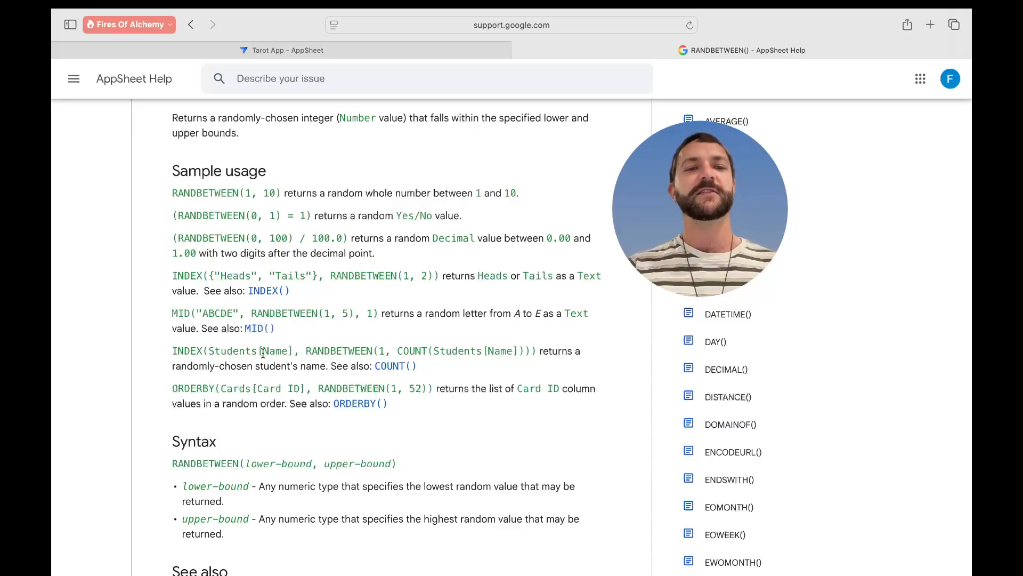
{"action": "left_click_drag", "start_coordinate": [258, 352], "coordinate": [210, 353]}
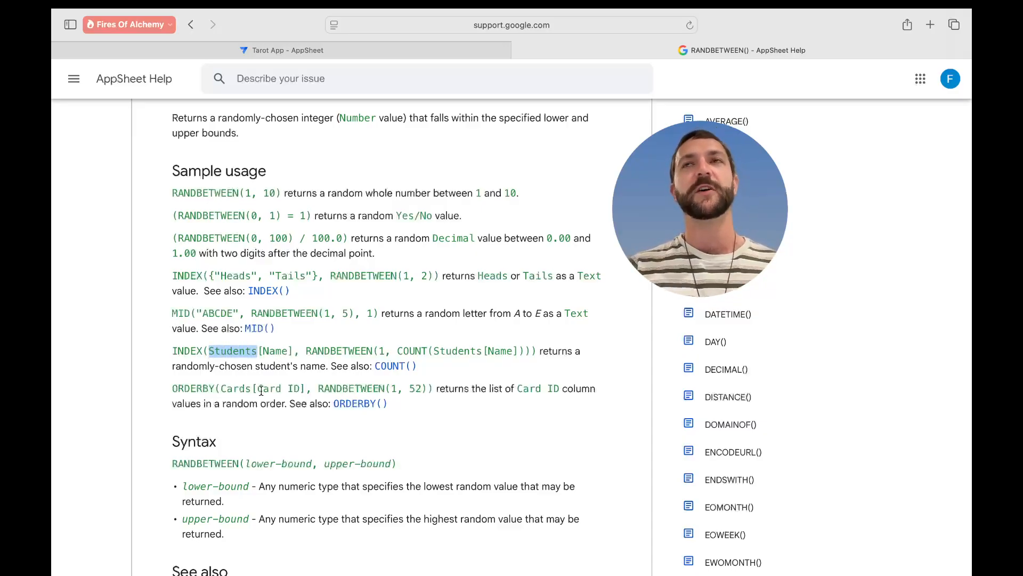
{"action": "left_click", "coordinate": [262, 369]}
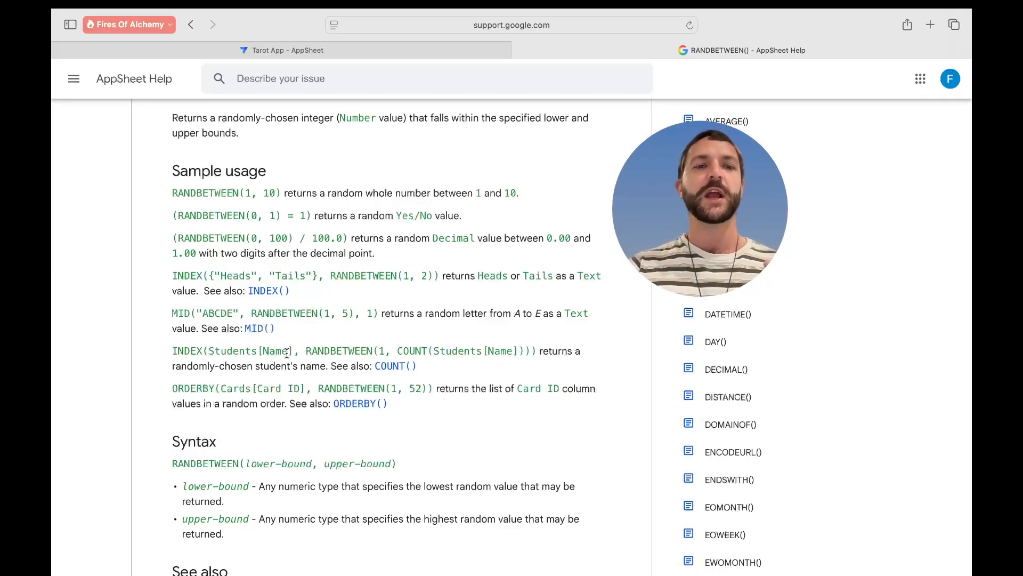
{"action": "left_click_drag", "start_coordinate": [293, 352], "coordinate": [259, 352]}
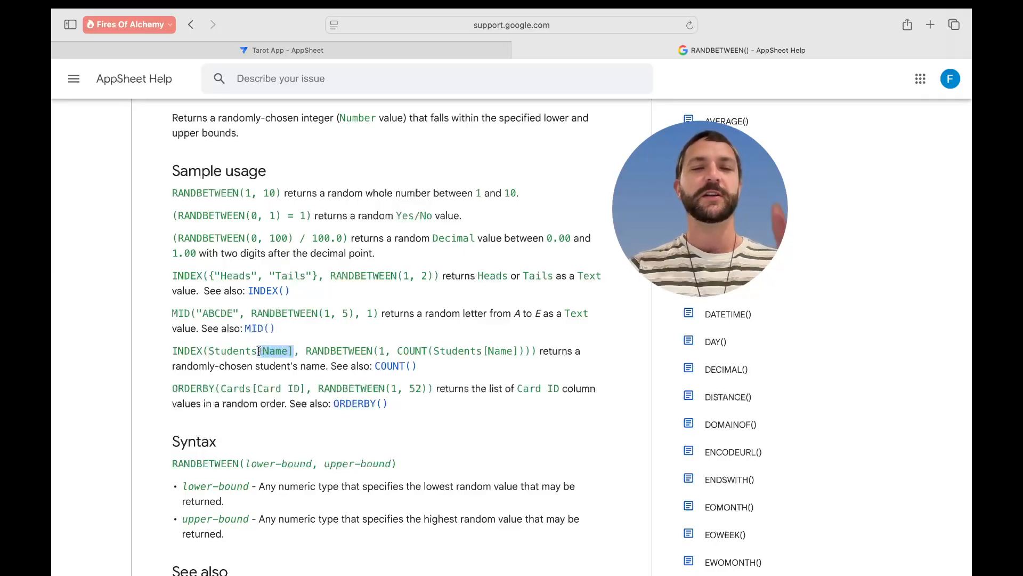
{"action": "left_click", "coordinate": [307, 378]}
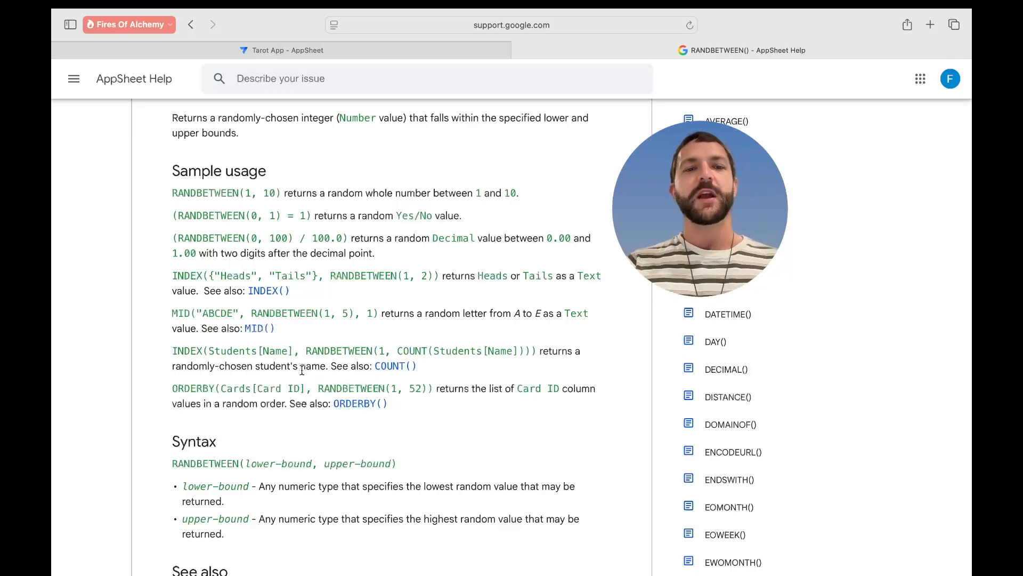
{"action": "left_click_drag", "start_coordinate": [306, 351], "coordinate": [391, 353]}
{"action": "left_click", "coordinate": [391, 353]}
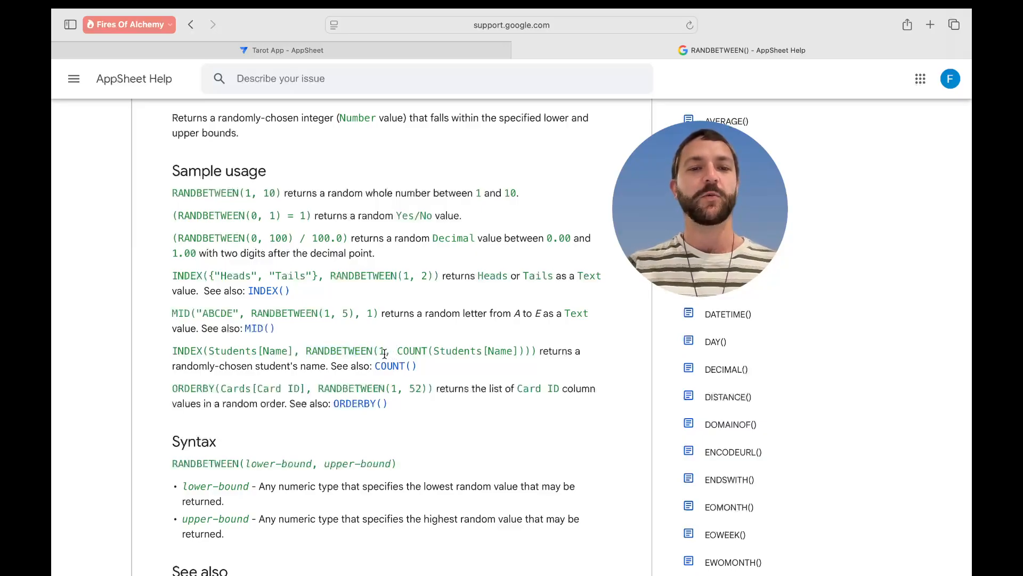
- Select the full INDEX(Students[Name], RANDBETWEEN(1, COUNT(Students[Name]))) sample and return to Tarot App
{"action": "left_click_drag", "start_coordinate": [398, 354], "coordinate": [537, 356]}
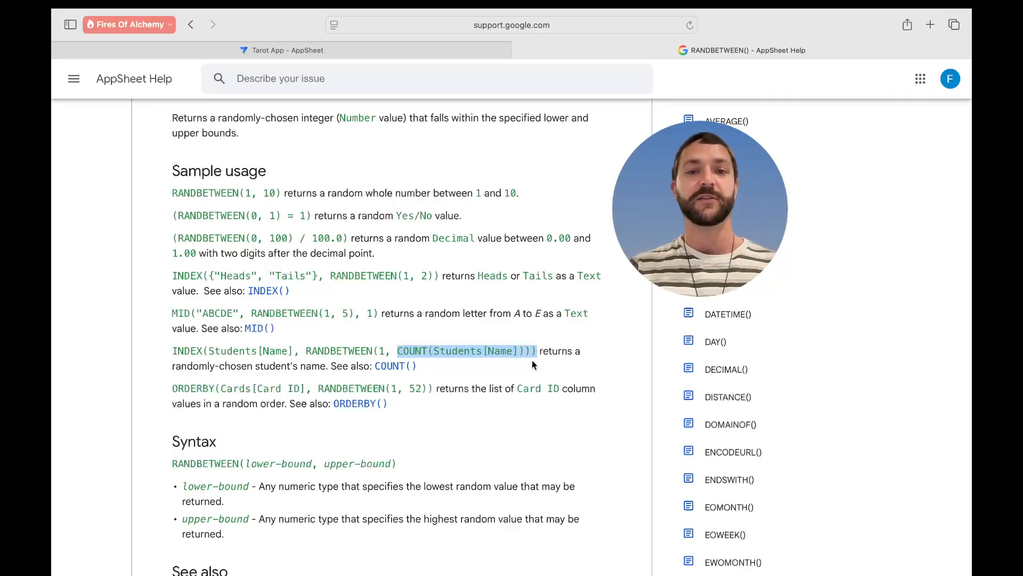
{"action": "left_click", "coordinate": [542, 362]}
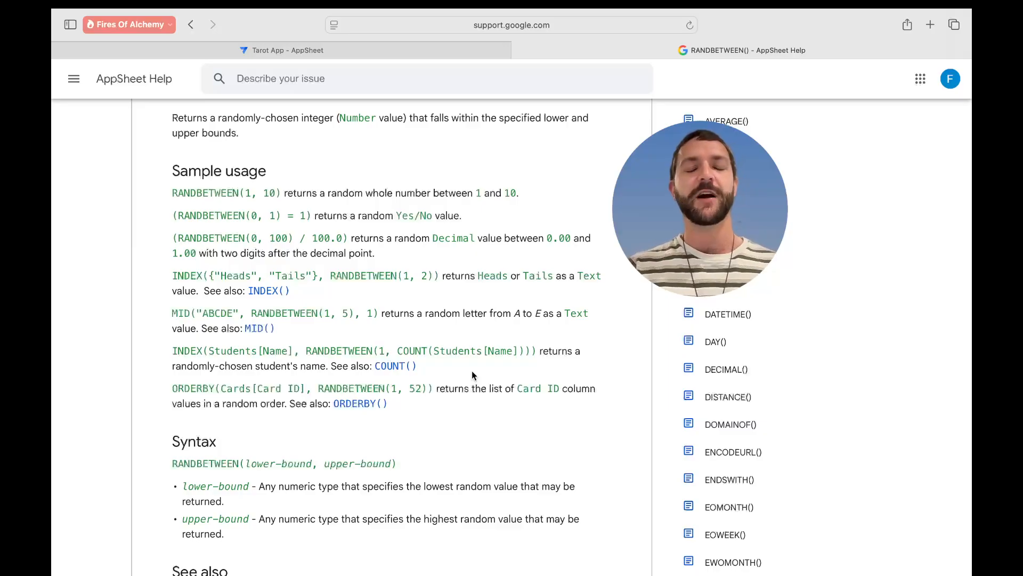
{"action": "left_click_drag", "start_coordinate": [537, 351], "coordinate": [174, 350]}
{"action": "key", "text": "super+c"}
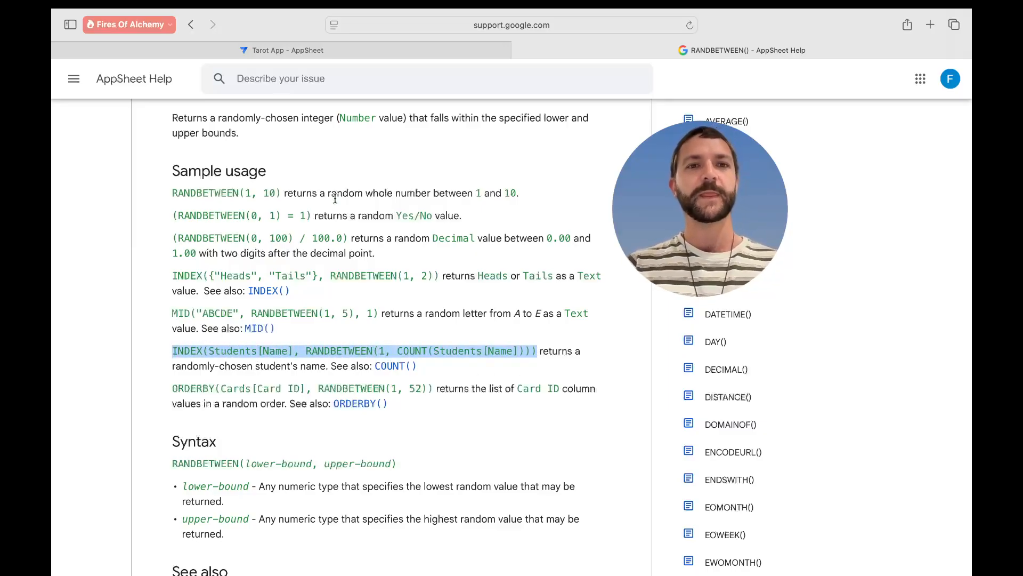
{"action": "left_click", "coordinate": [370, 49]}
- Paste the sample as the Cards expression and replace the first Students table with Deck
{"action": "left_click", "coordinate": [395, 206]}
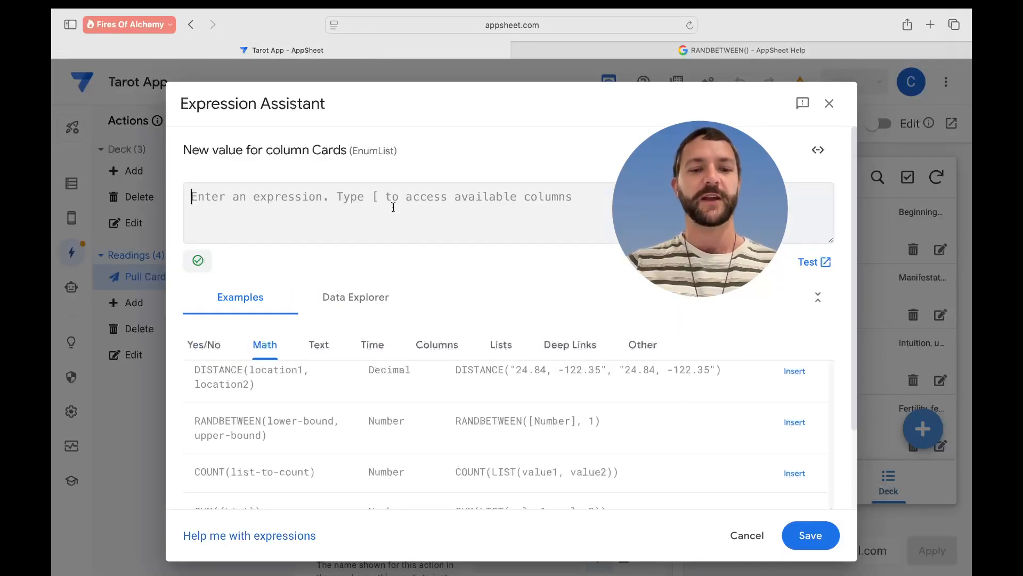
{"action": "key", "text": "super+v"}
{"action": "left_click", "coordinate": [292, 197]}
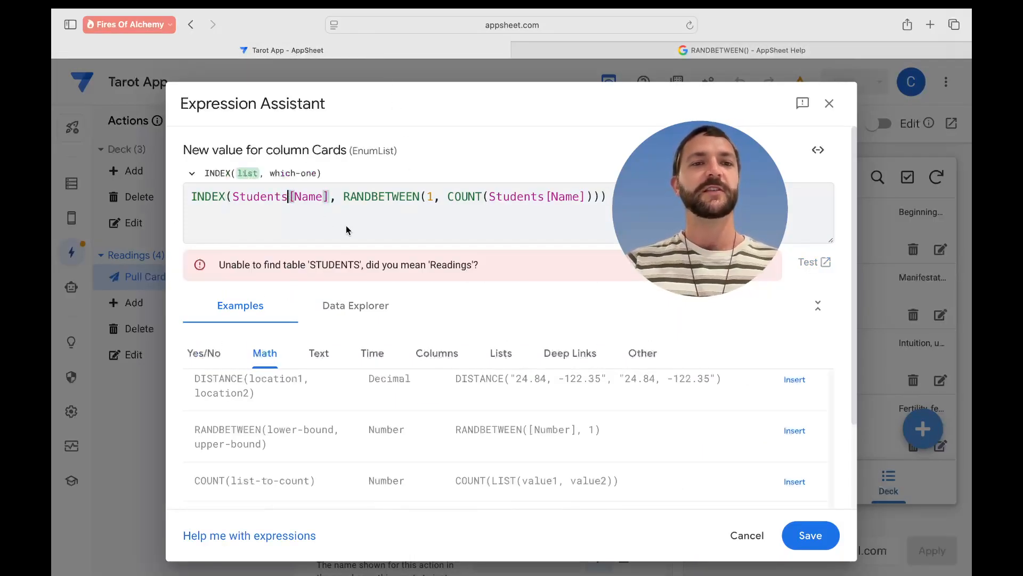
{"action": "key", "text": "BackSpace"}
{"action": "key", "text": "BackSpace"}
{"action": "key", "text": "BackSpace"}
{"action": "key", "text": "BackSpace"}
{"action": "key", "text": "BackSpace"}
{"action": "key", "text": "BackSpace"}
{"action": "key", "text": "BackSpace"}
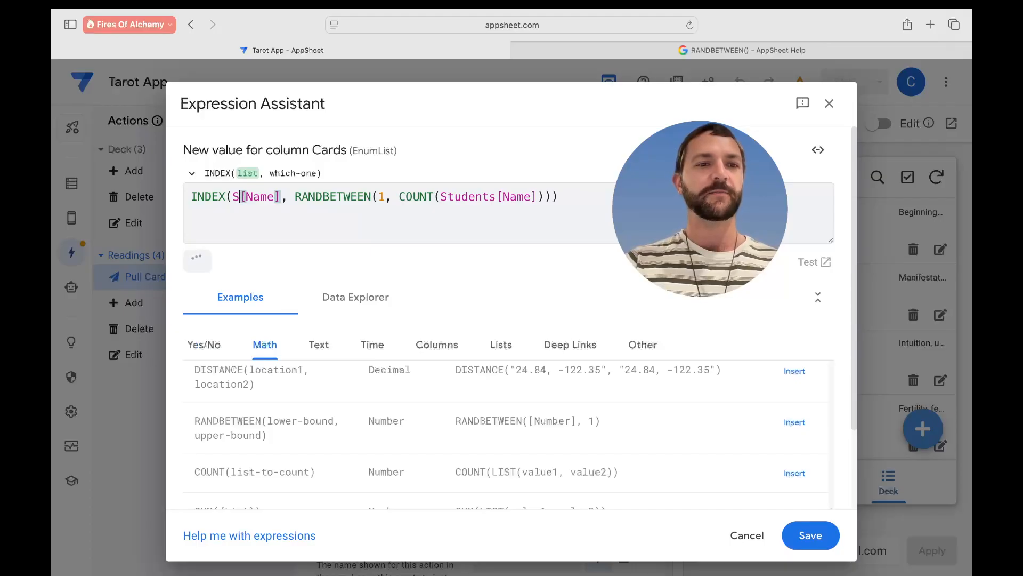
{"action": "key", "text": "BackSpace"}
{"action": "type", "text": "Deck"}
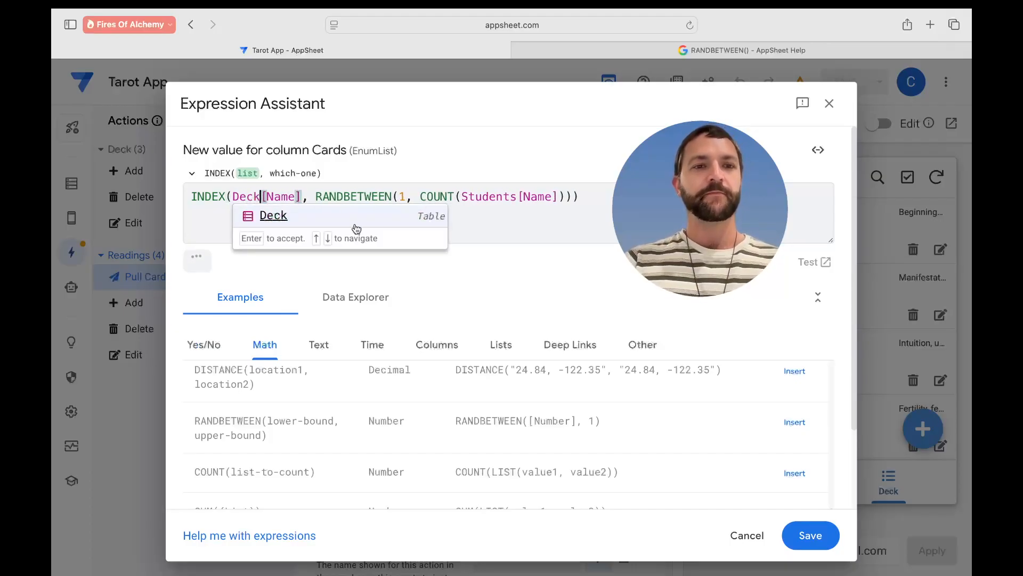
- Change the column to Deck[ID] and replace the COUNT's Students[Name] with Deck[ID] too
{"action": "left_click", "coordinate": [296, 197]}
{"action": "key", "text": "BackSpace"}
{"action": "key", "text": "BackSpace"}
{"action": "key", "text": "BackSpace"}
{"action": "key", "text": "BackSpace"}
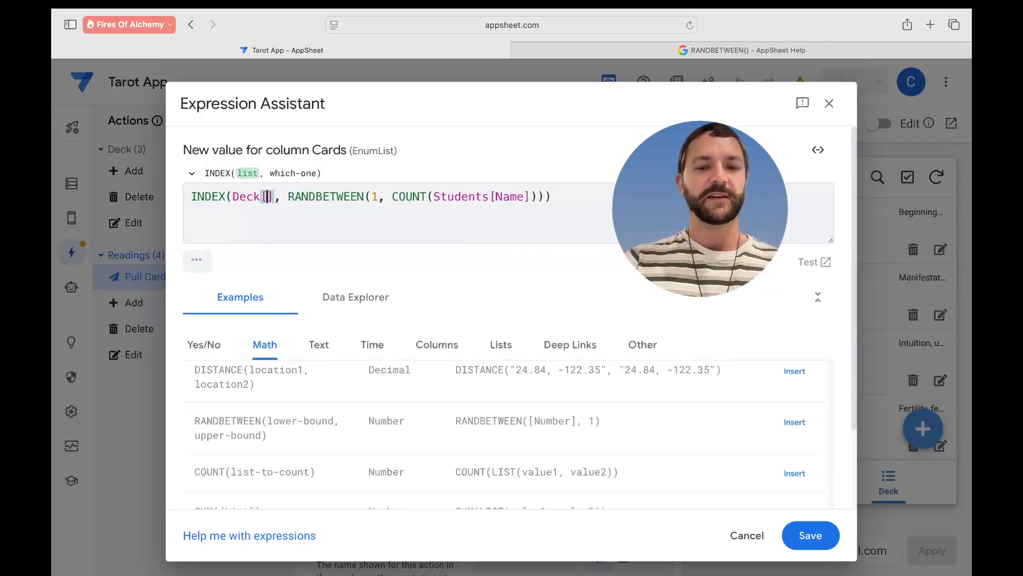
{"action": "type", "text": "ID"}
{"action": "left_click_drag", "start_coordinate": [290, 197], "coordinate": [233, 200]}
{"action": "key", "text": "ctrl+c"}
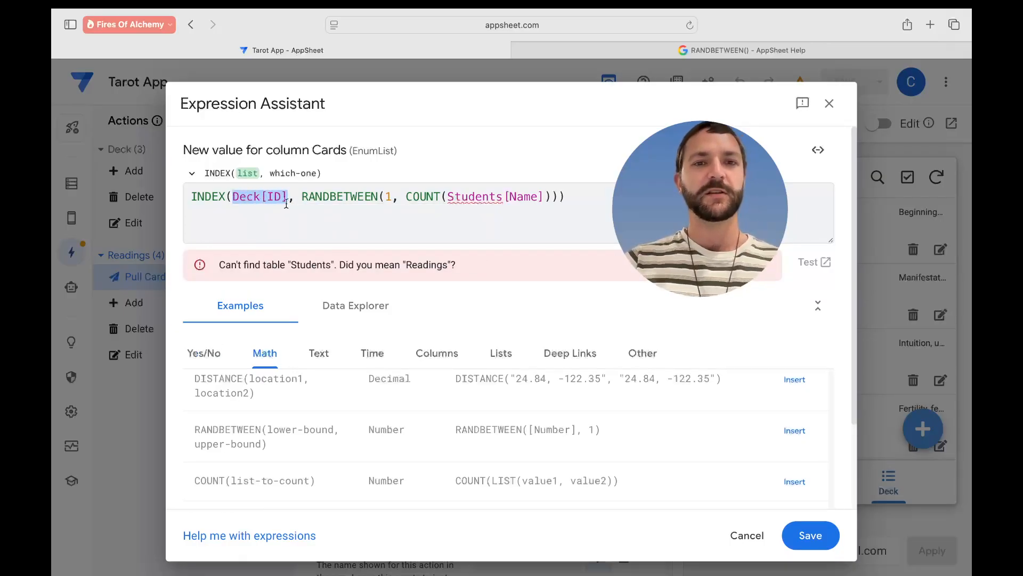
{"action": "left_click_drag", "start_coordinate": [544, 197], "coordinate": [447, 199]}
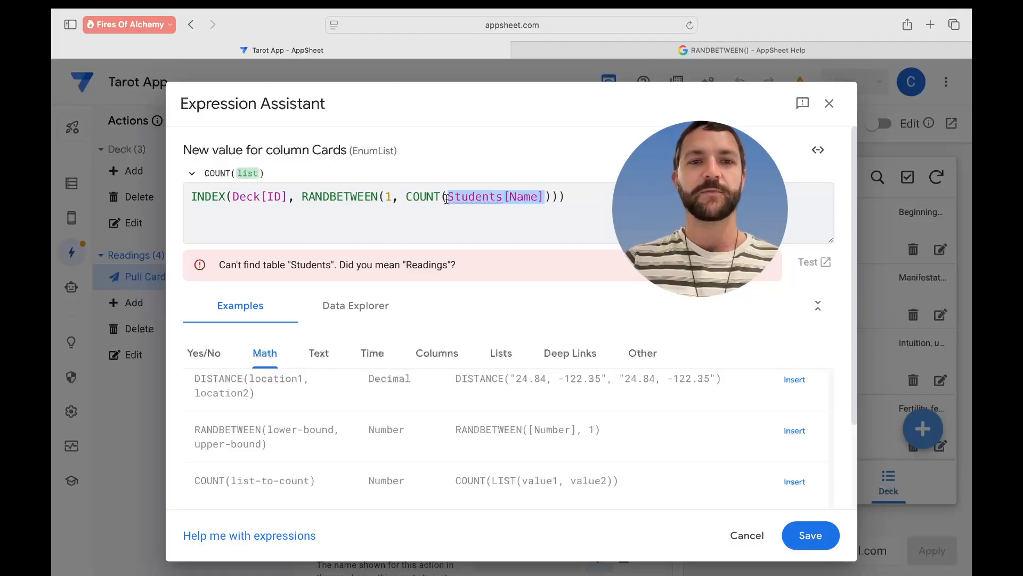
{"action": "key", "text": "ctrl+v"}
{"action": "left_click", "coordinate": [526, 226]}
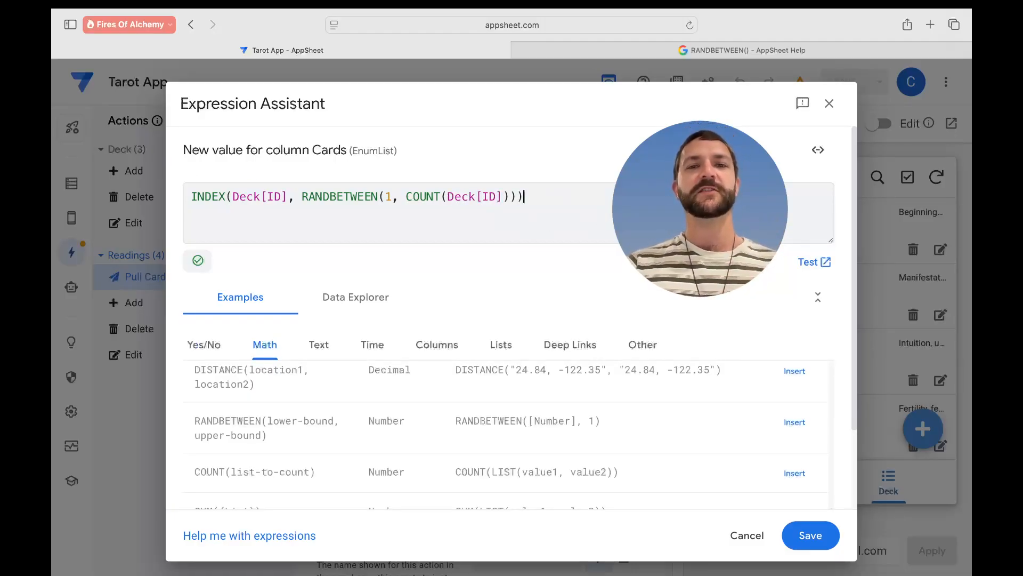
- Keep the random-card expression, set Pull Cards' position to Prominent, and save the app
{"action": "left_click", "coordinate": [811, 535]}
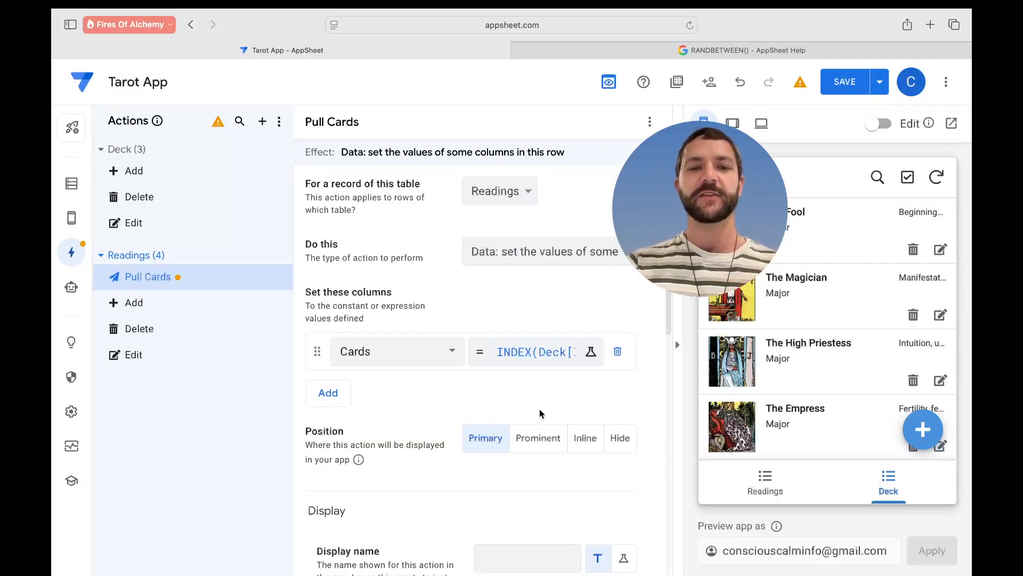
{"action": "left_click", "coordinate": [547, 446]}
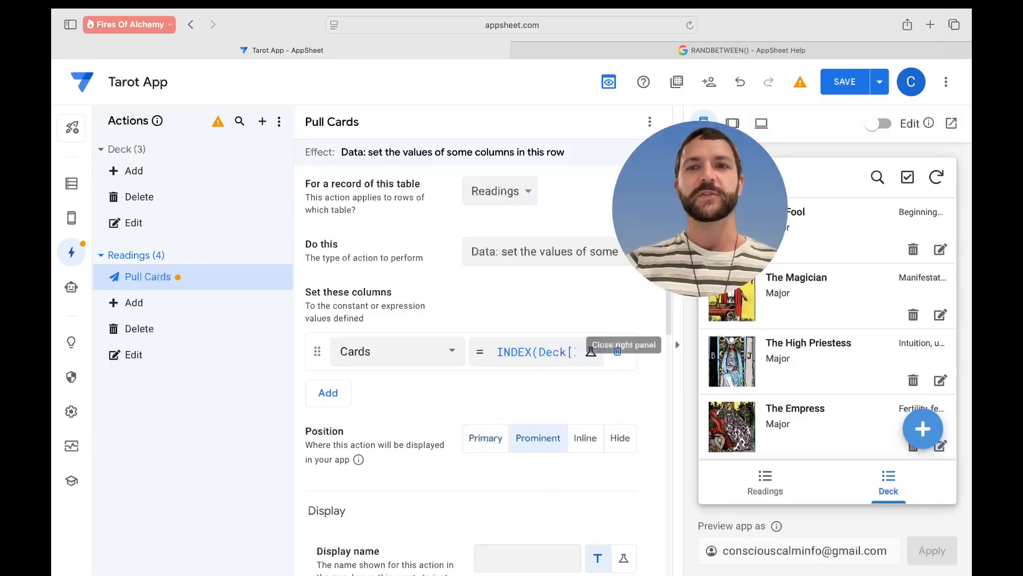
{"action": "left_click", "coordinate": [845, 83]}
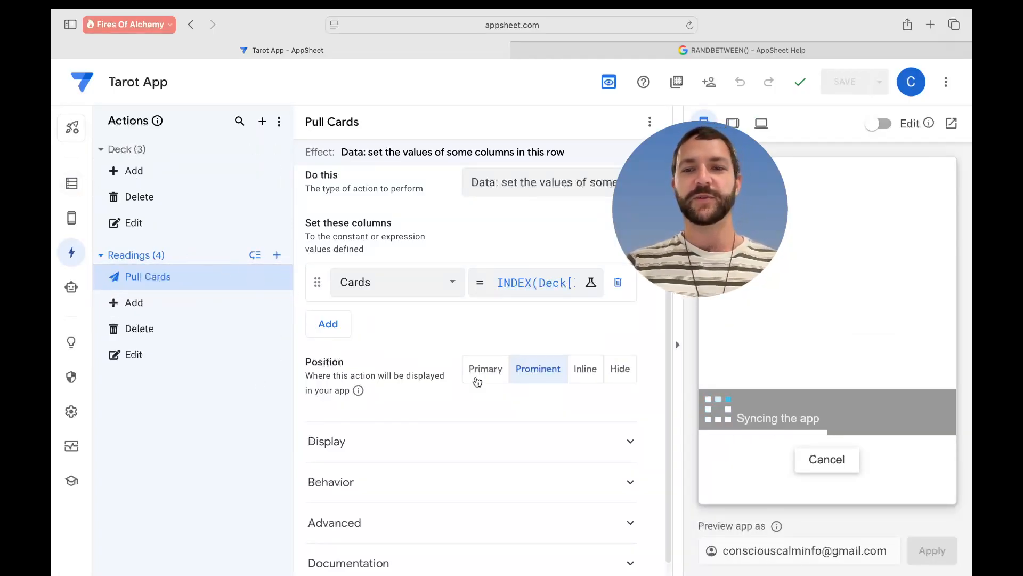
- In the preview, open a reading and pull cards repeatedly until Queen of Swords appears
{"action": "left_click", "coordinate": [776, 490]}
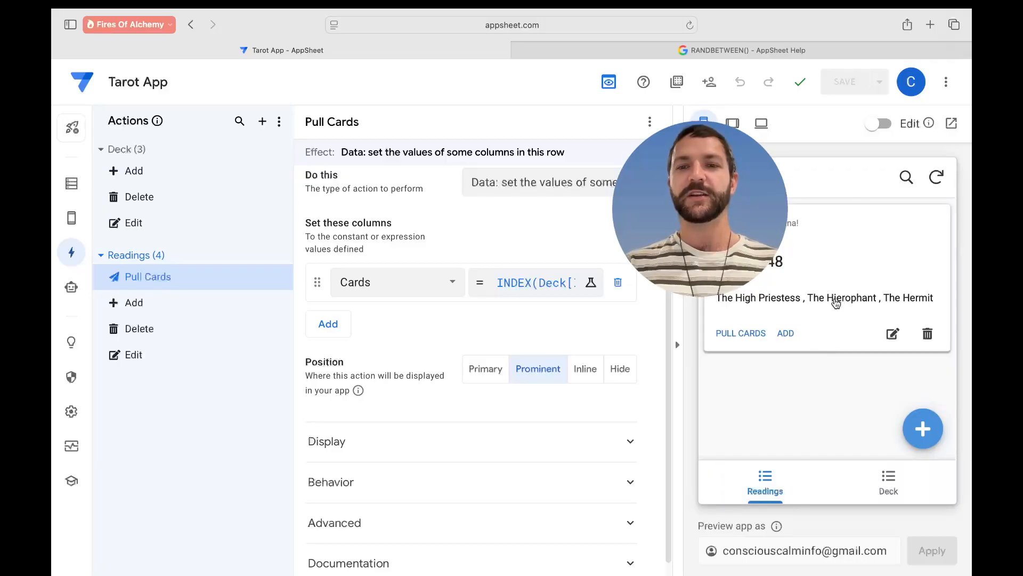
{"action": "left_click", "coordinate": [840, 301]}
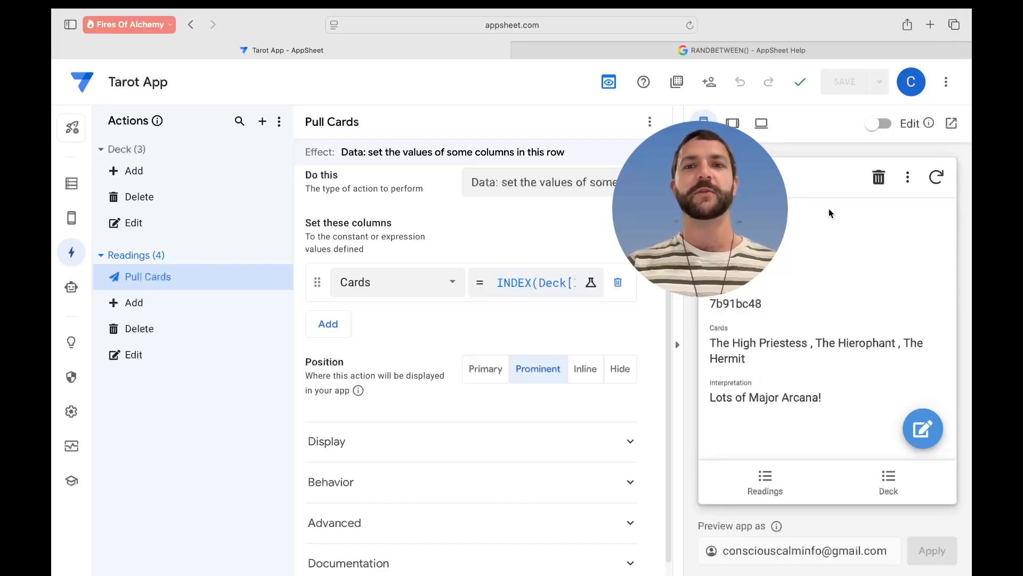
{"action": "left_click", "coordinate": [736, 250]}
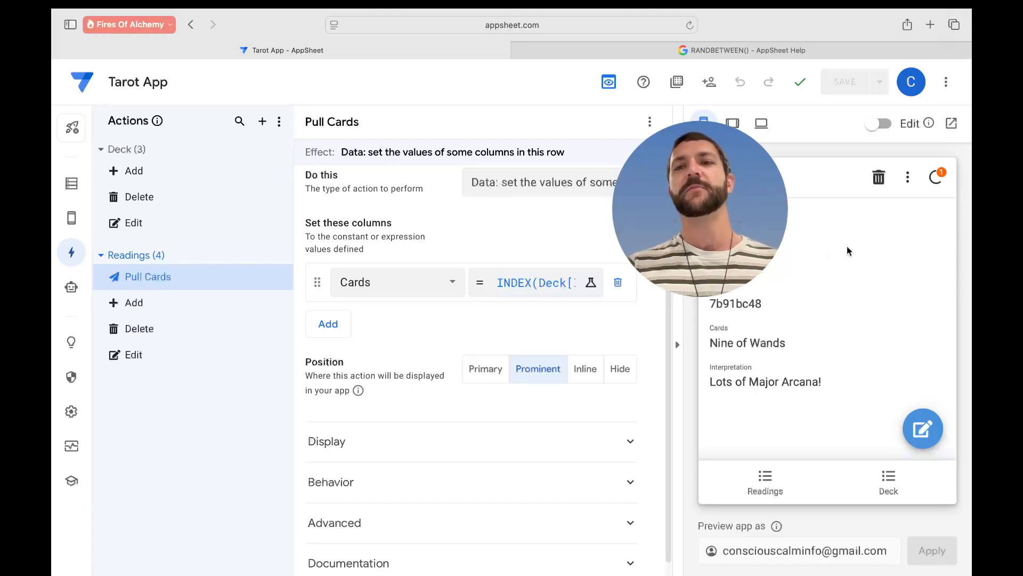
{"action": "left_click", "coordinate": [737, 250]}
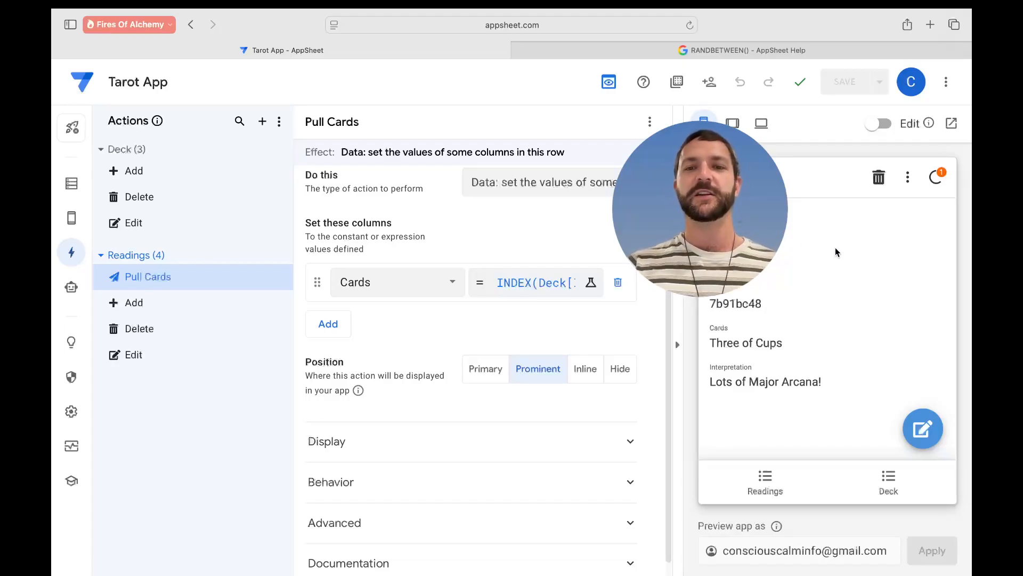
{"action": "left_click", "coordinate": [736, 249]}
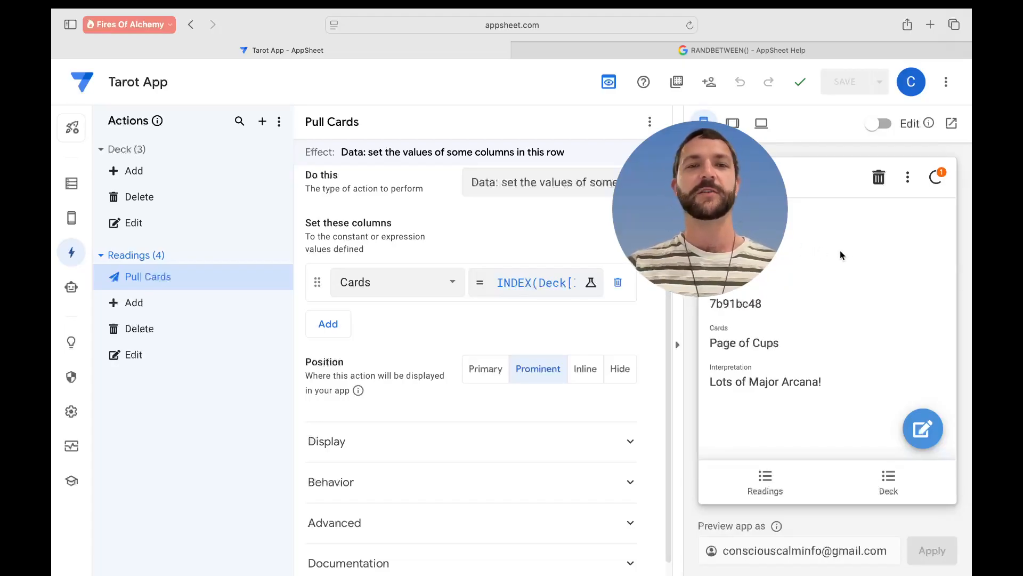
{"action": "left_click", "coordinate": [737, 250]}
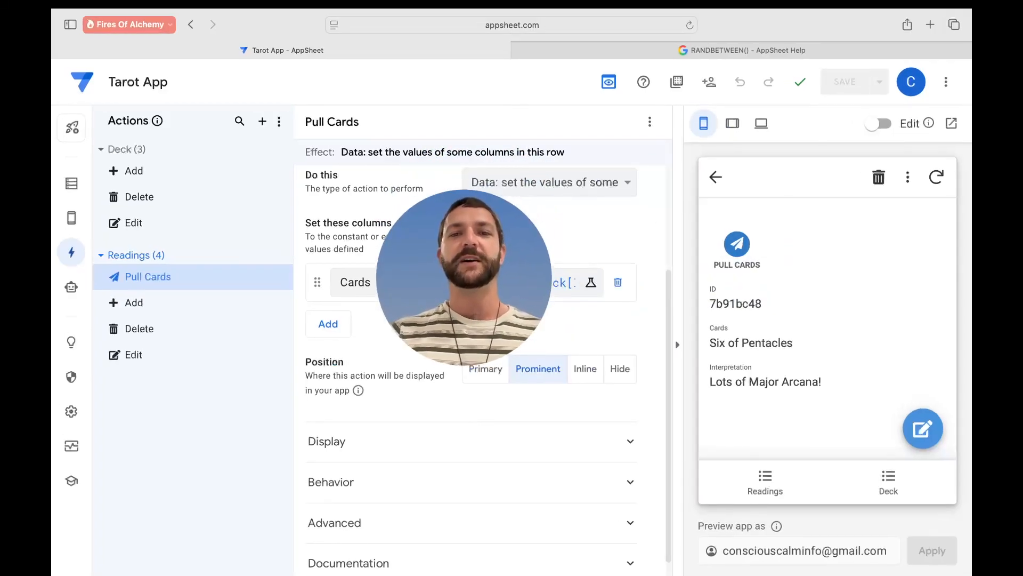
{"action": "left_click", "coordinate": [740, 245]}
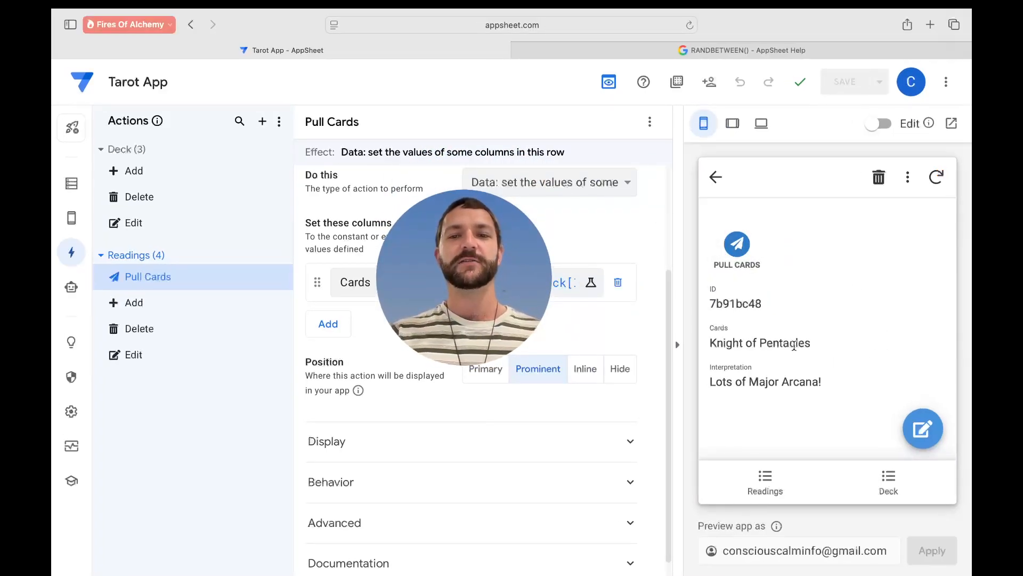
{"action": "left_click", "coordinate": [746, 256]}
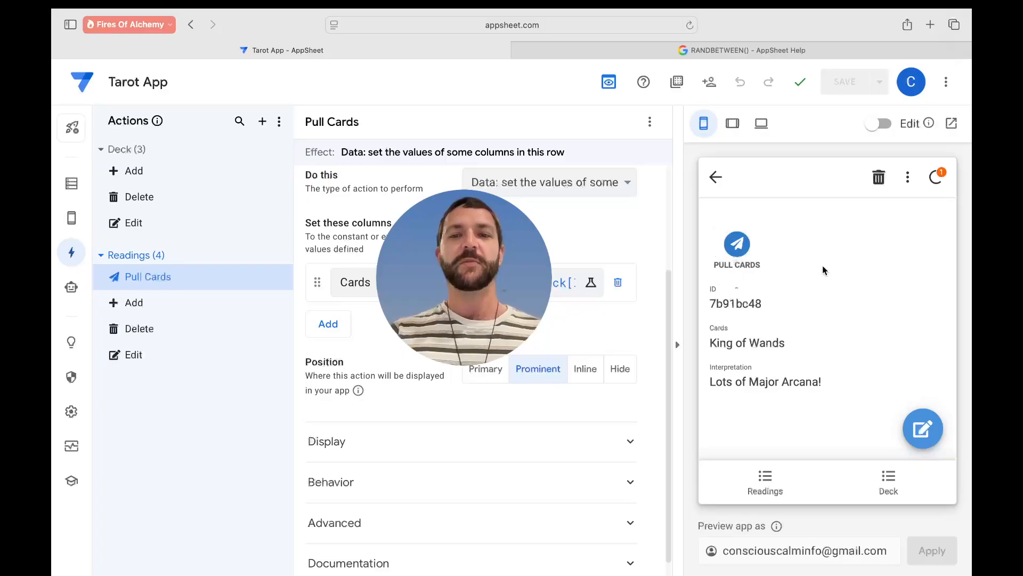
{"action": "left_click", "coordinate": [745, 258]}
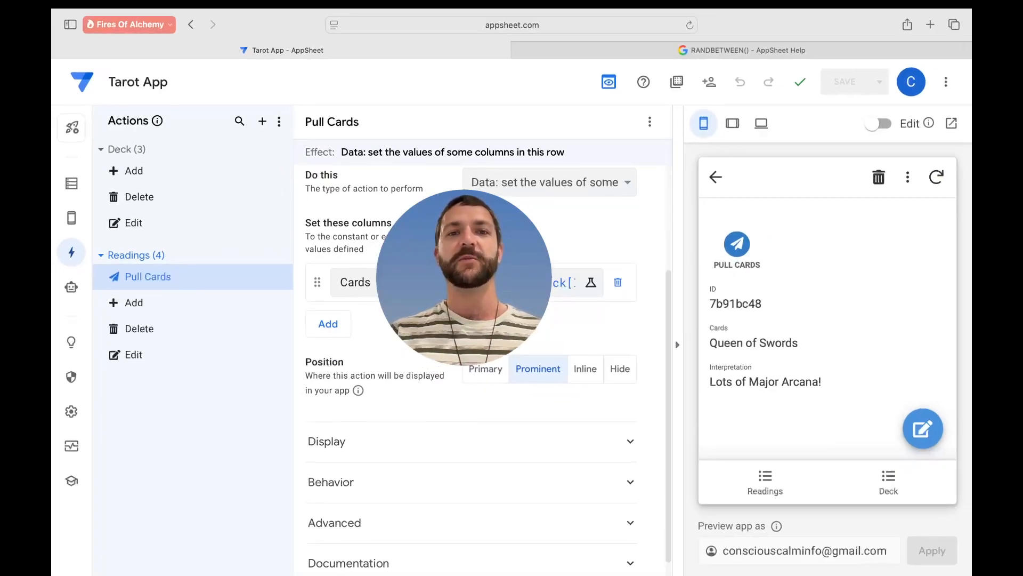
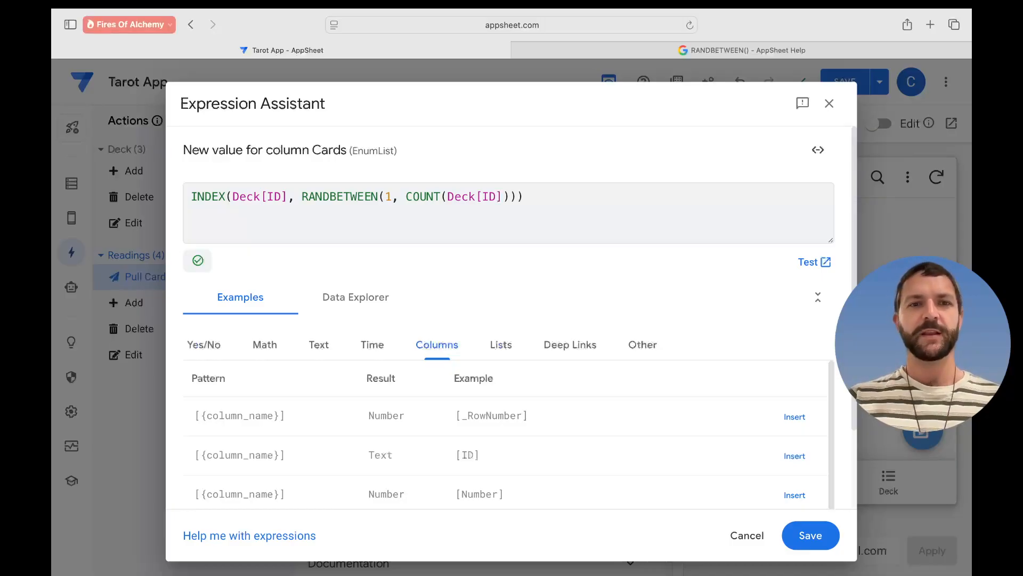
- Show the Text function examples and highlight the CONCATENATE example syntax
{"action": "left_click", "coordinate": [320, 345]}
{"action": "scroll", "coordinate": [314, 402], "scroll_direction": "down", "scroll_amount": 2}
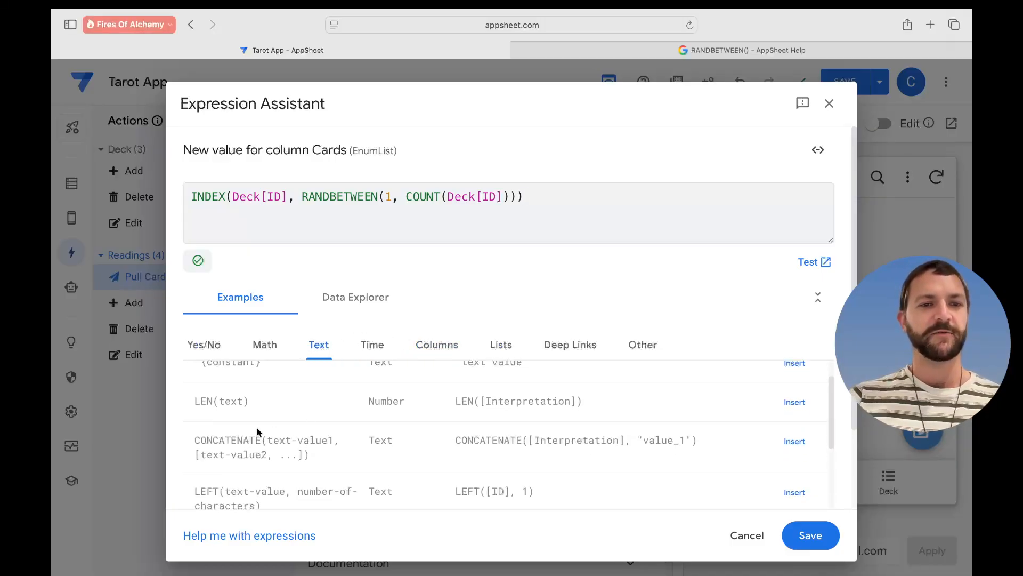
{"action": "left_click_drag", "start_coordinate": [194, 440], "coordinate": [323, 455]}
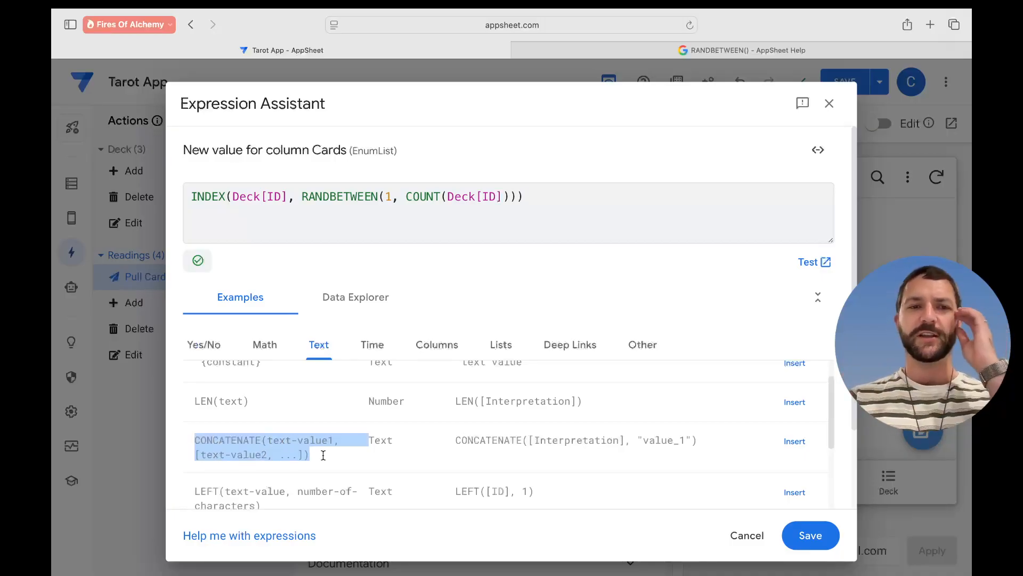
{"action": "left_click", "coordinate": [334, 455]}
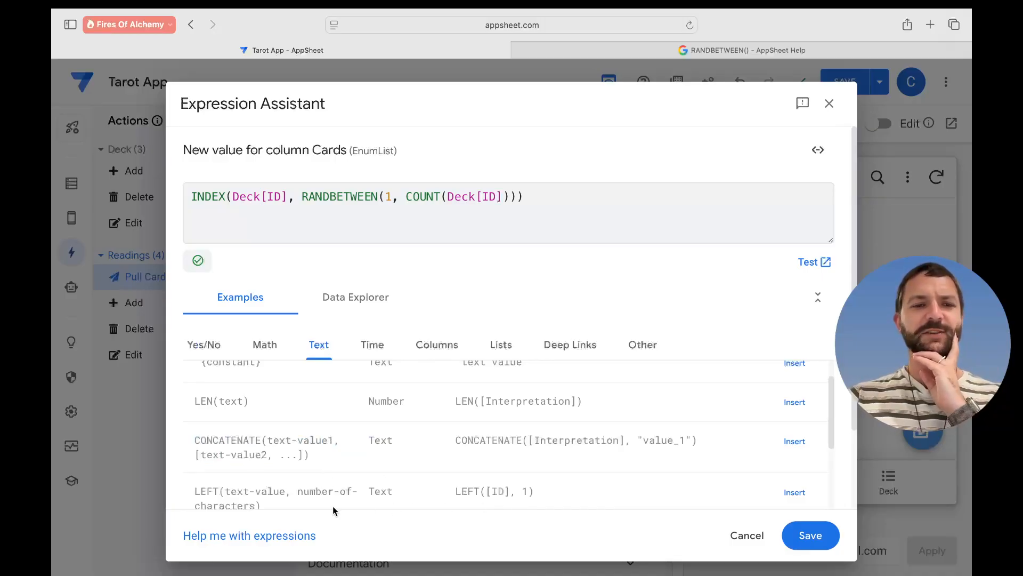
- Filter the AppSheet function reference for 'conca', then return to the end of the Cards expression
{"action": "left_click", "coordinate": [280, 536]}
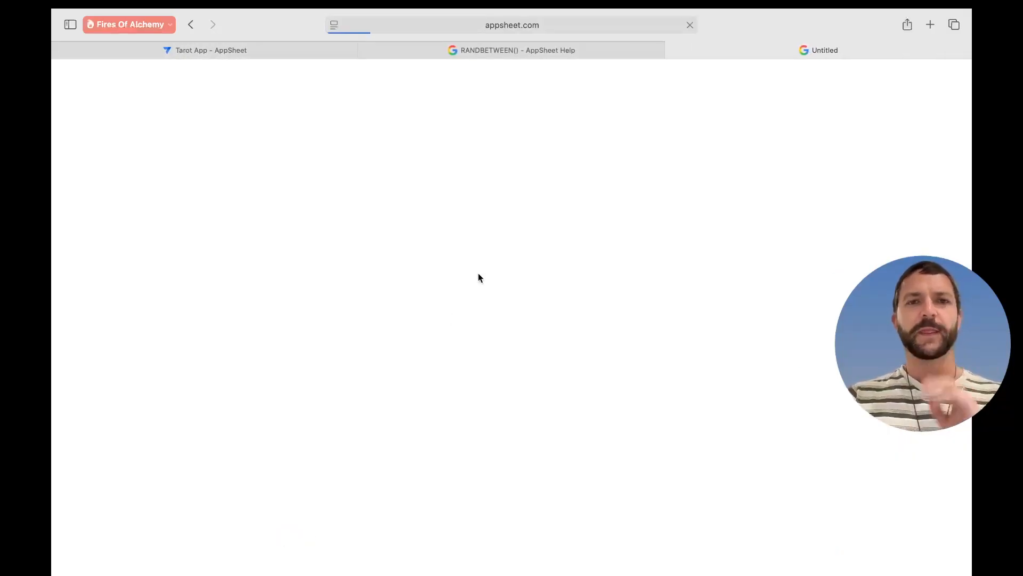
{"action": "left_click", "coordinate": [353, 316]}
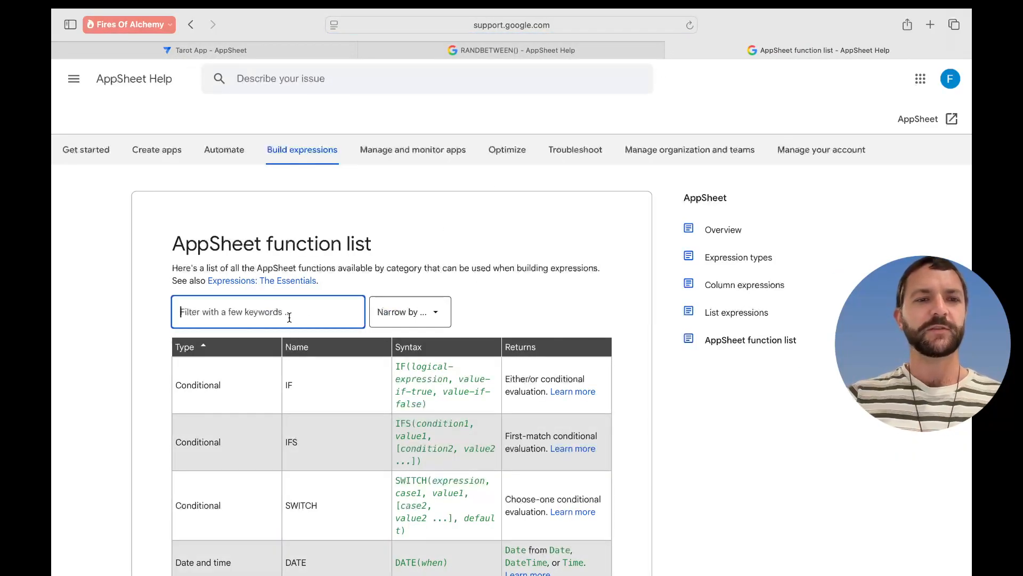
{"action": "type", "text": "concat"}
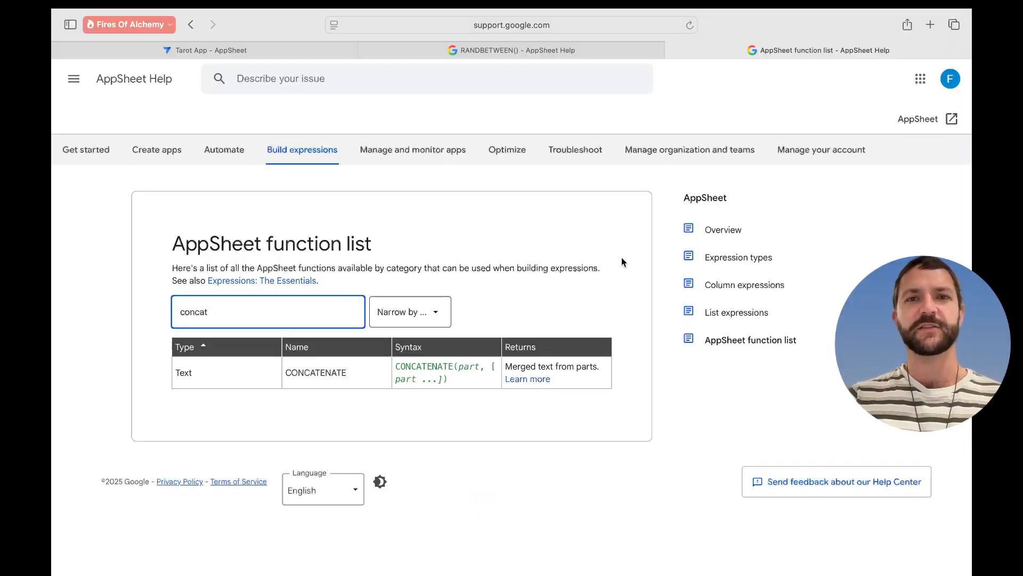
{"action": "left_click", "coordinate": [302, 51]}
{"action": "left_click", "coordinate": [505, 219]}
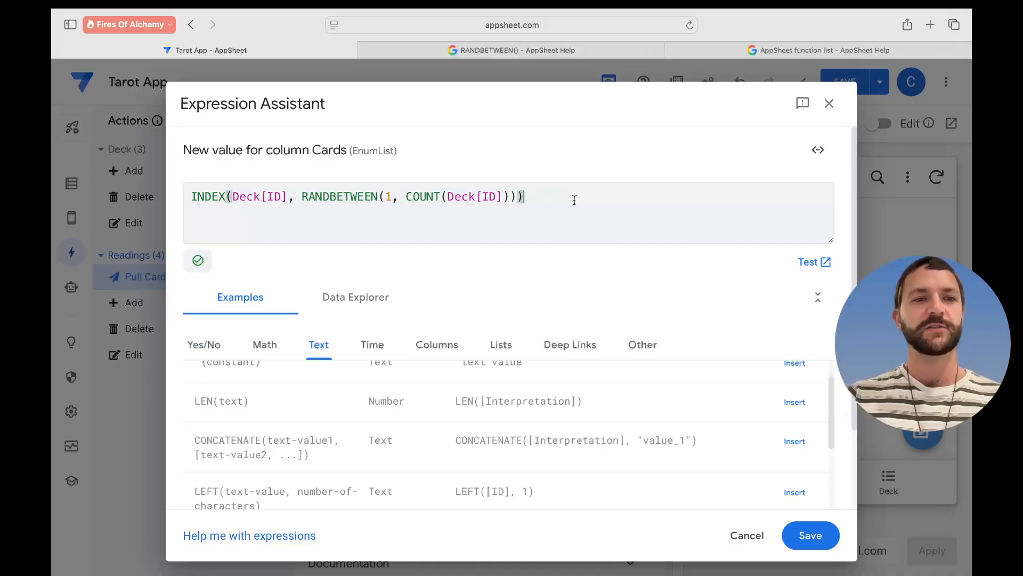
- Insert the CONCATENATE example on a new line and delete its Interpretation column argument
{"action": "key", "text": "Return"}
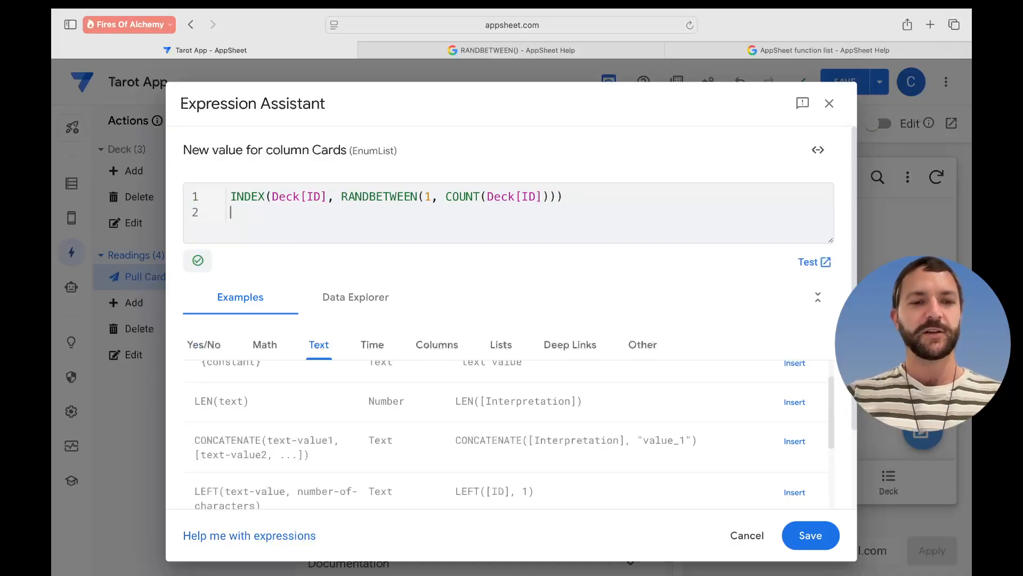
{"action": "left_click", "coordinate": [794, 441]}
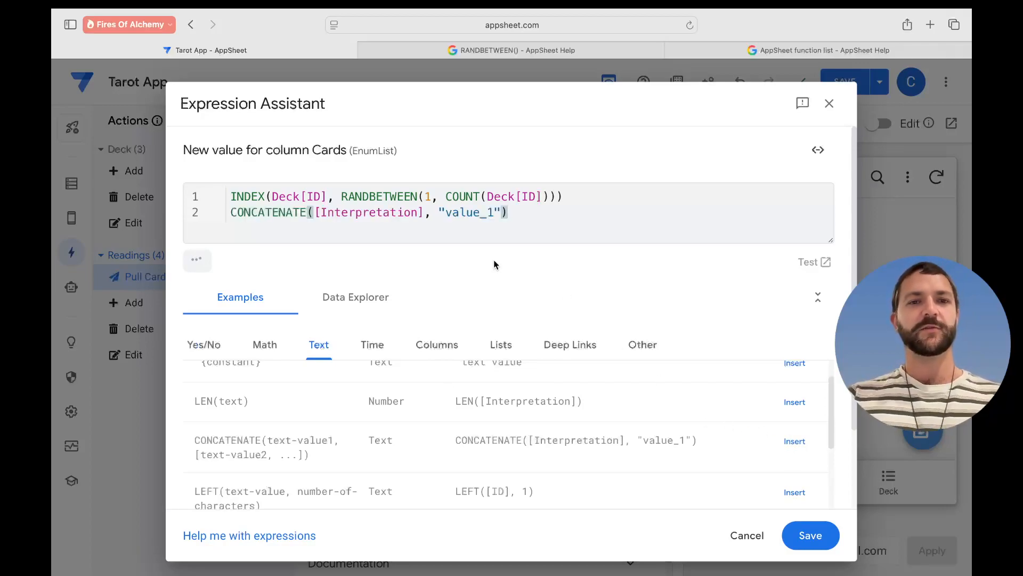
{"action": "left_click", "coordinate": [406, 212]}
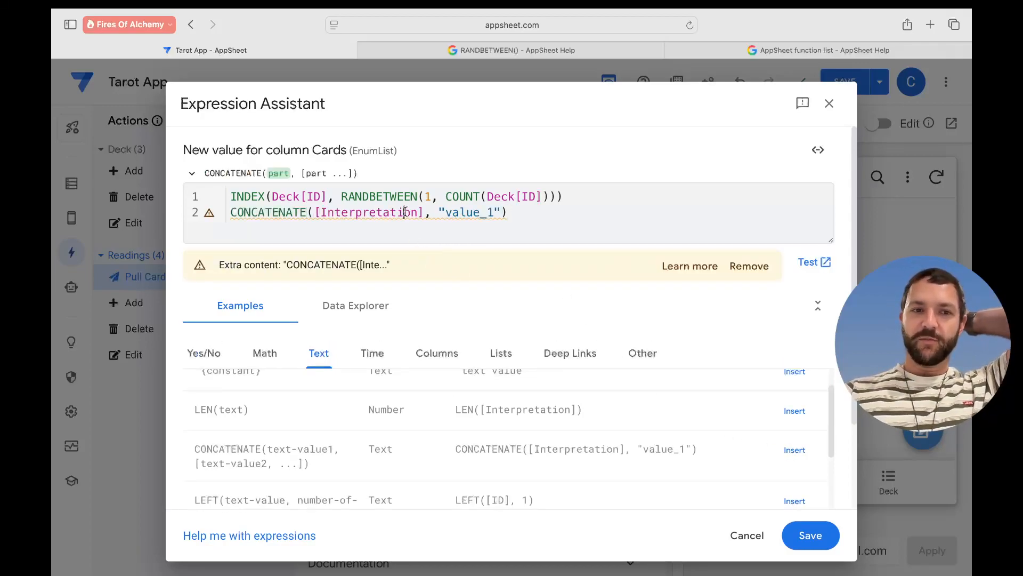
{"action": "left_click_drag", "start_coordinate": [419, 212], "coordinate": [323, 213]}
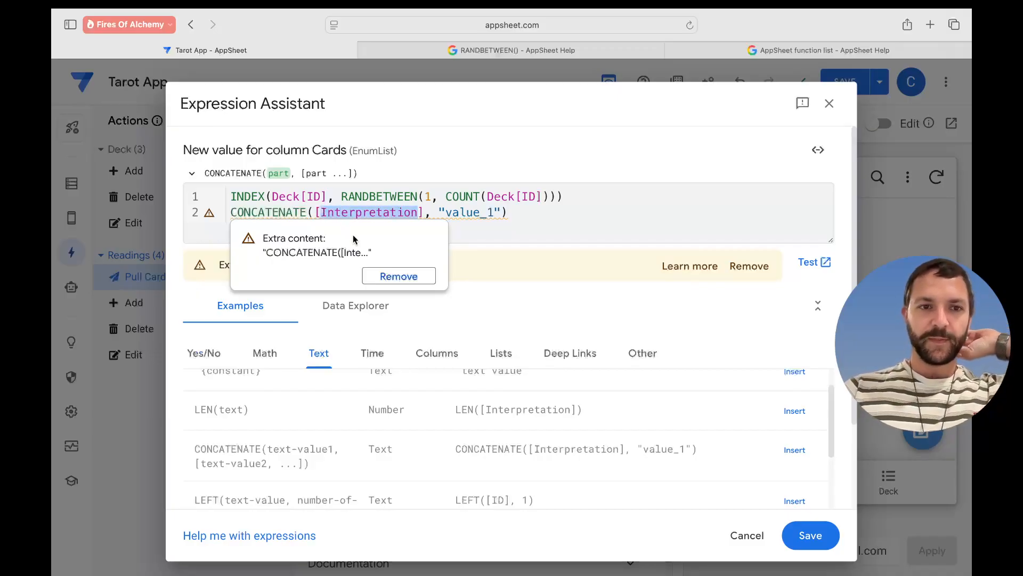
{"action": "left_click", "coordinate": [400, 212]}
{"action": "left_click_drag", "start_coordinate": [420, 213], "coordinate": [326, 216]}
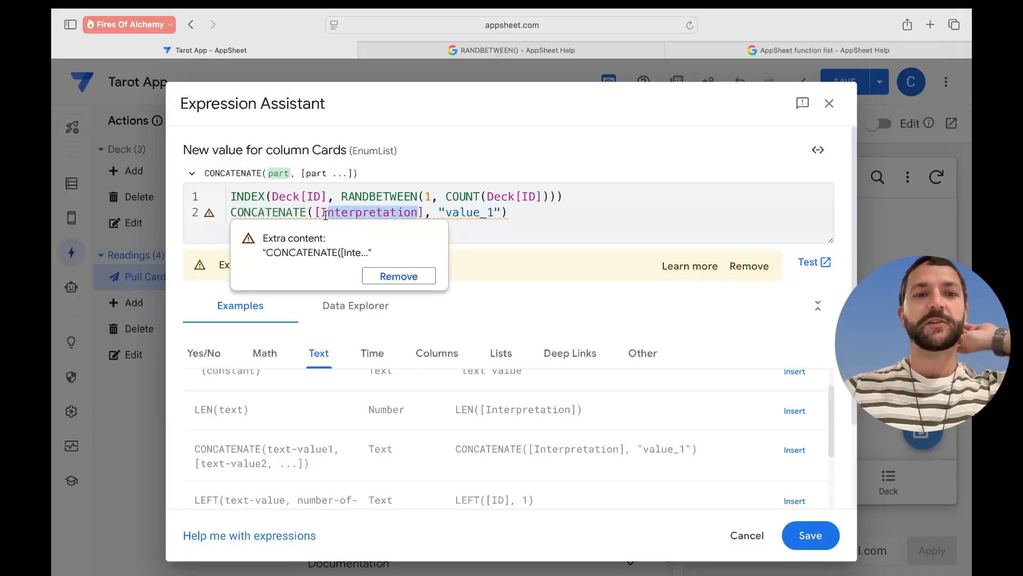
{"action": "key", "text": "BackSpace"}
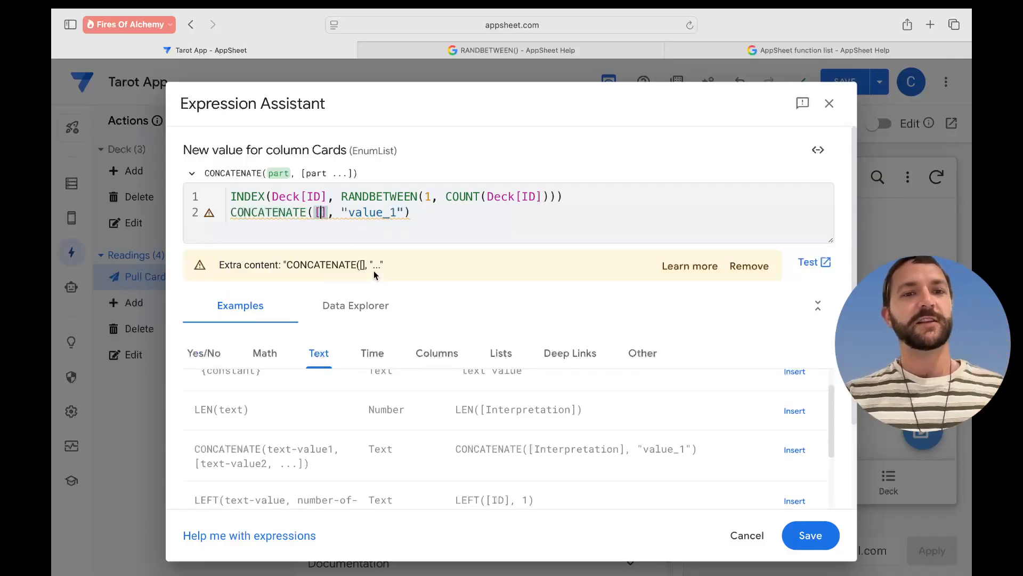
{"action": "key", "text": "BackSpace"}
{"action": "key", "text": "BackSpace"}
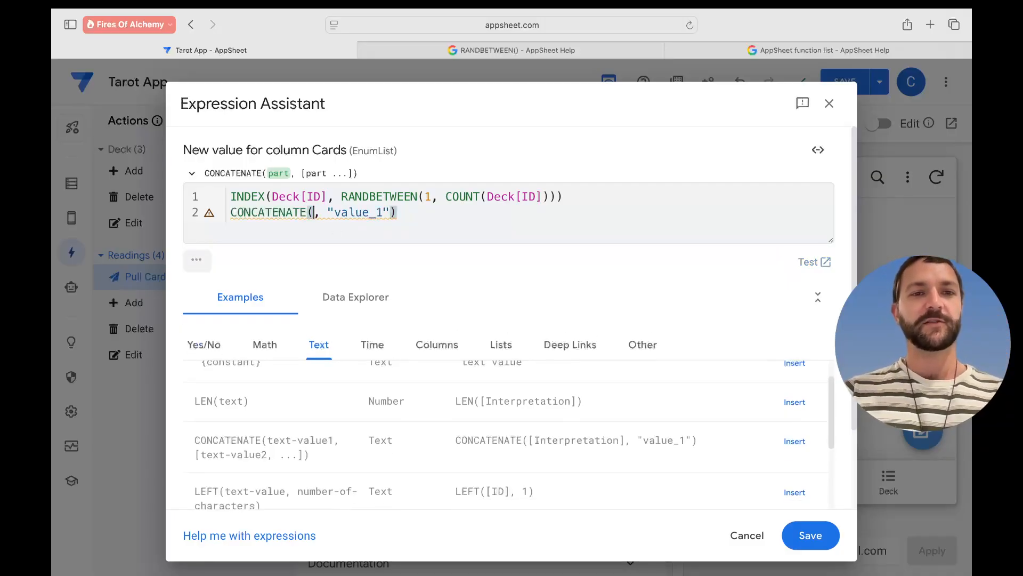
- Make [Cards] the first CONCATENATE argument
{"action": "type", "text": "["}
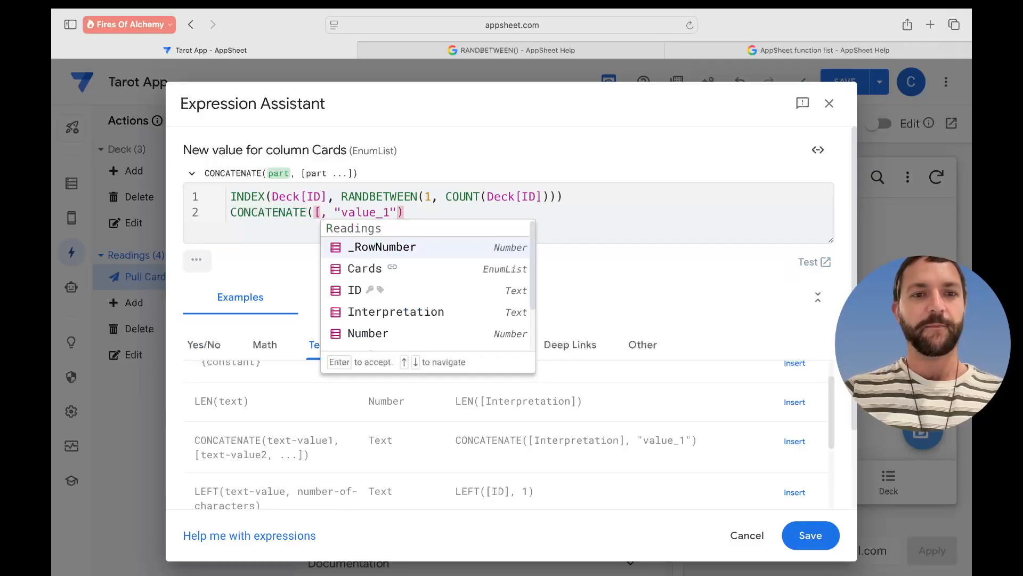
{"action": "scroll", "coordinate": [405, 296], "scroll_direction": "down", "scroll_amount": 1}
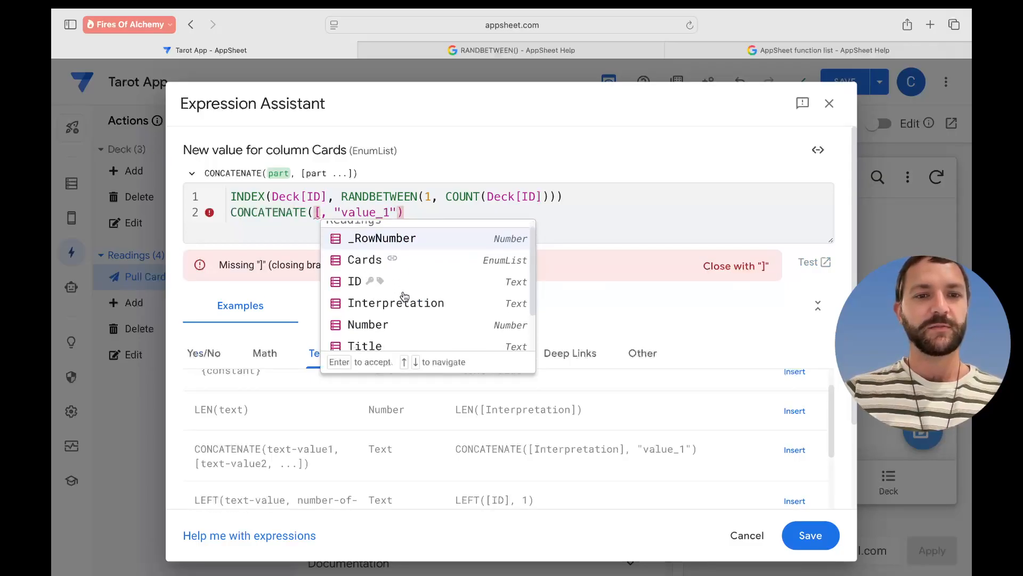
{"action": "scroll", "coordinate": [405, 297], "scroll_direction": "down", "scroll_amount": 2}
{"action": "scroll", "coordinate": [402, 297], "scroll_direction": "up", "scroll_amount": 3}
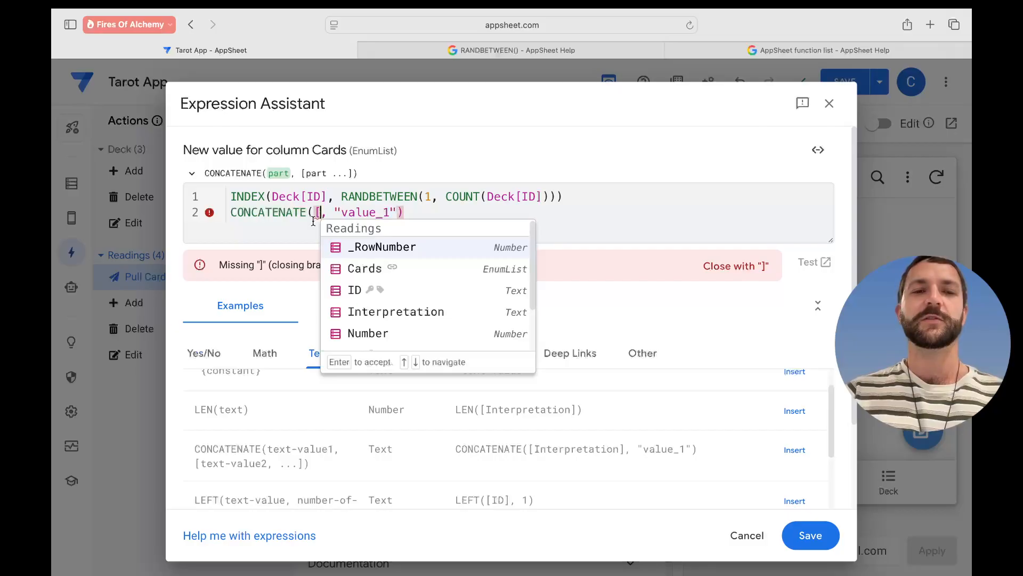
{"action": "scroll", "coordinate": [417, 305], "scroll_direction": "down", "scroll_amount": 3}
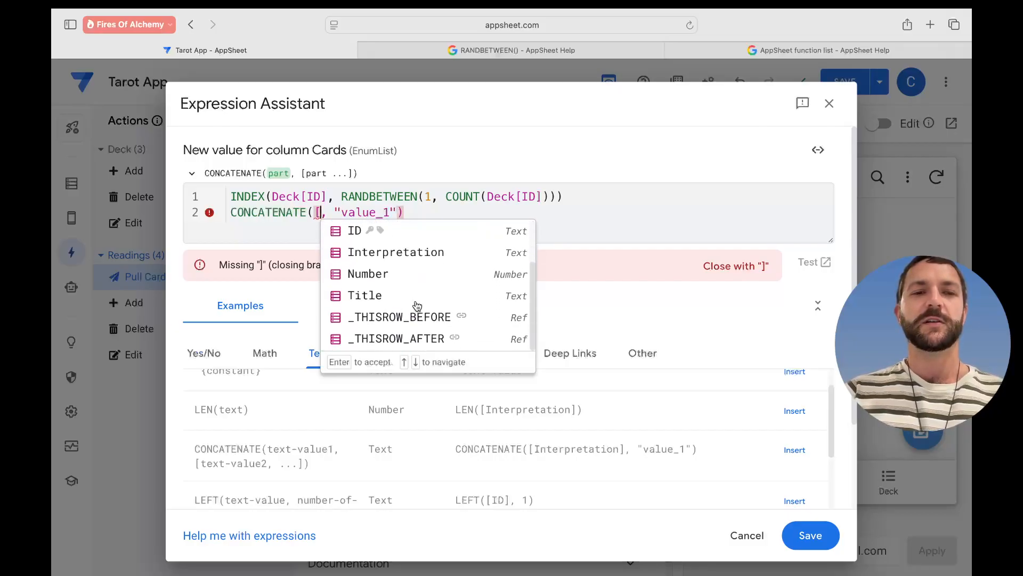
{"action": "scroll", "coordinate": [417, 305], "scroll_direction": "up", "scroll_amount": 3}
{"action": "left_click", "coordinate": [430, 272]}
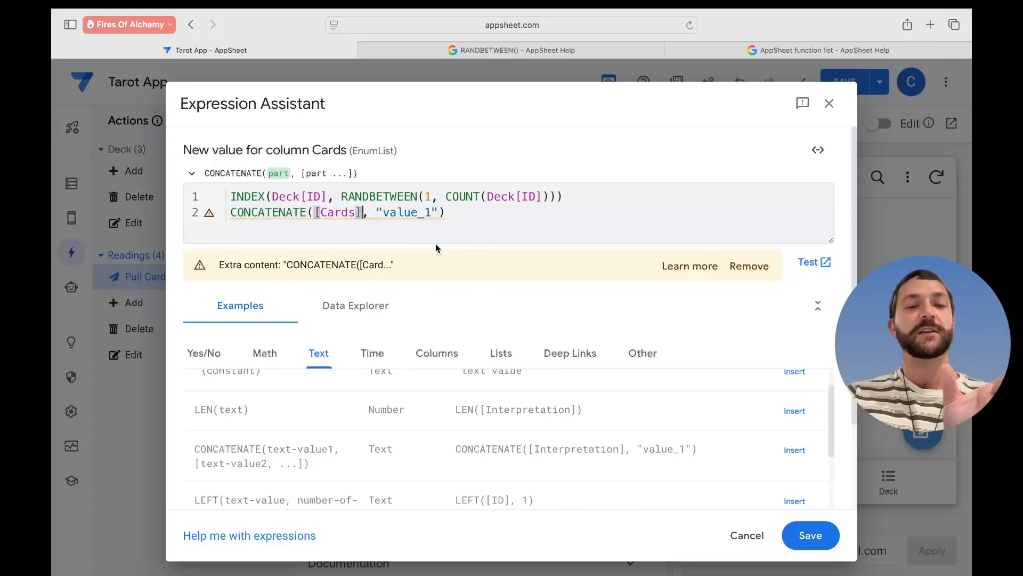
- Move the INDEX(Deck[ID], RANDBETWEEN(...)) expression into the "value_1" placeholder, removing the original line
{"action": "left_click", "coordinate": [377, 212]}
{"action": "mouse_move", "coordinate": [376, 212]}
{"action": "left_click_drag", "start_coordinate": [377, 212], "coordinate": [444, 212]}
{"action": "left_click_drag", "start_coordinate": [583, 201], "coordinate": [227, 198]}
{"action": "key", "text": "super+c"}
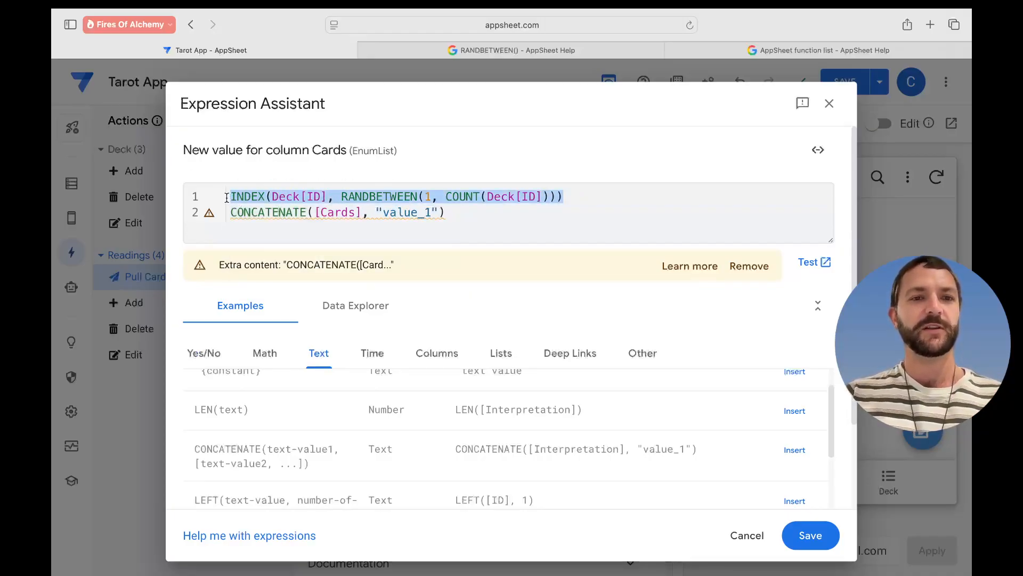
{"action": "key", "text": "BackSpace"}
{"action": "key", "text": "Delete"}
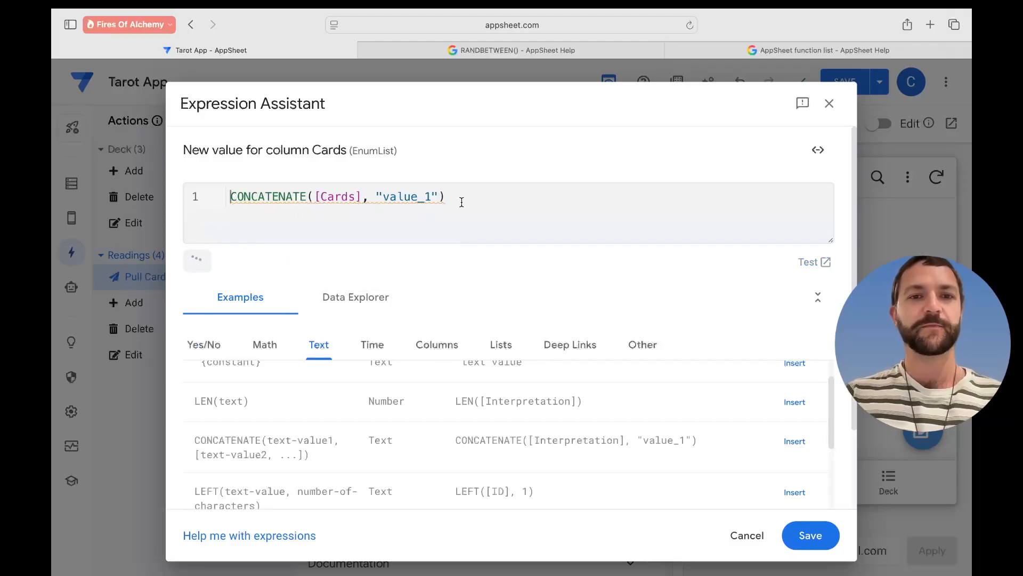
{"action": "left_click_drag", "start_coordinate": [439, 198], "coordinate": [378, 199]}
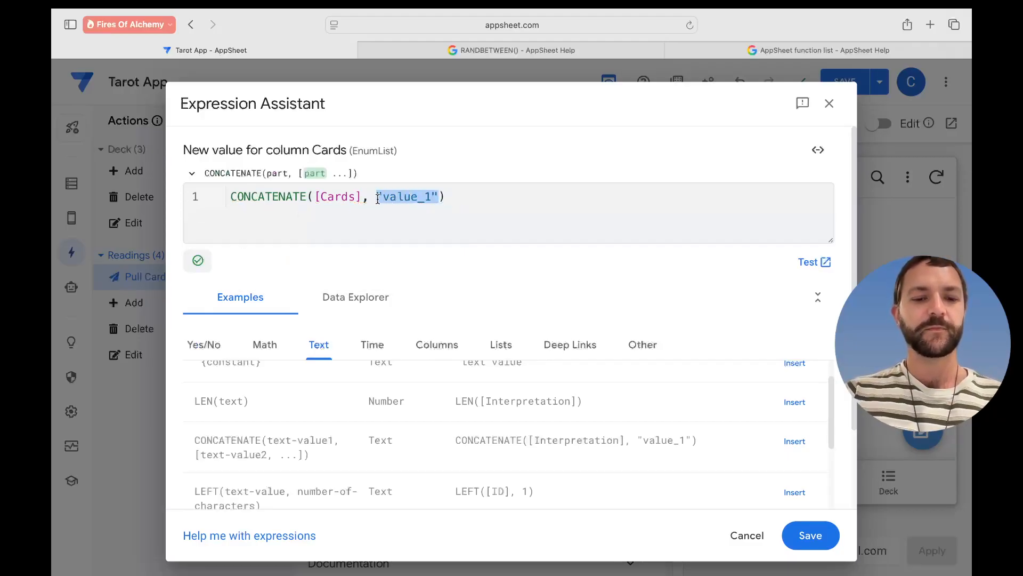
{"action": "key", "text": "super+v"}
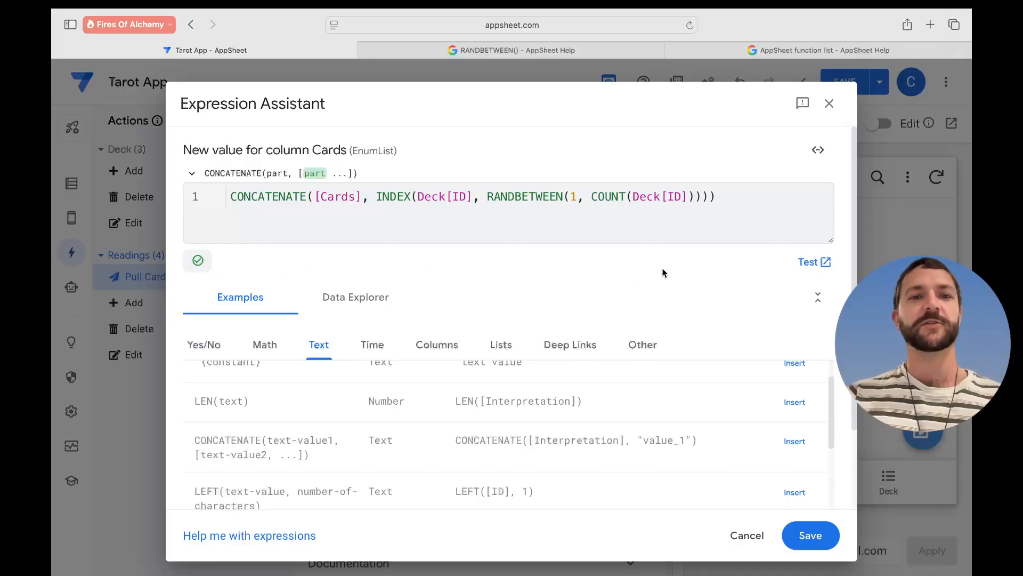
- Keep the new Cards expression and save the app
{"action": "left_click", "coordinate": [823, 541]}
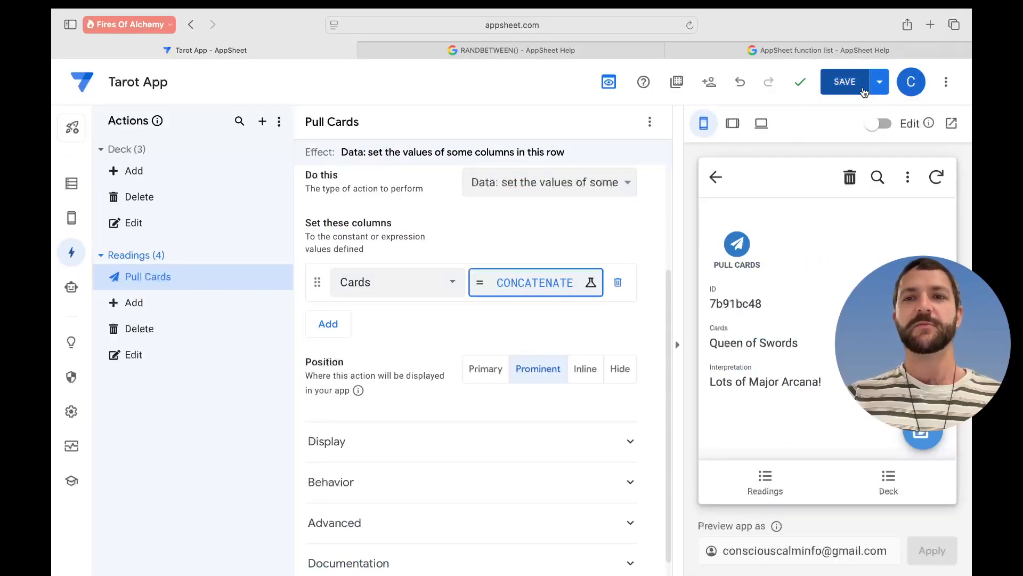
{"action": "left_click", "coordinate": [790, 245]}
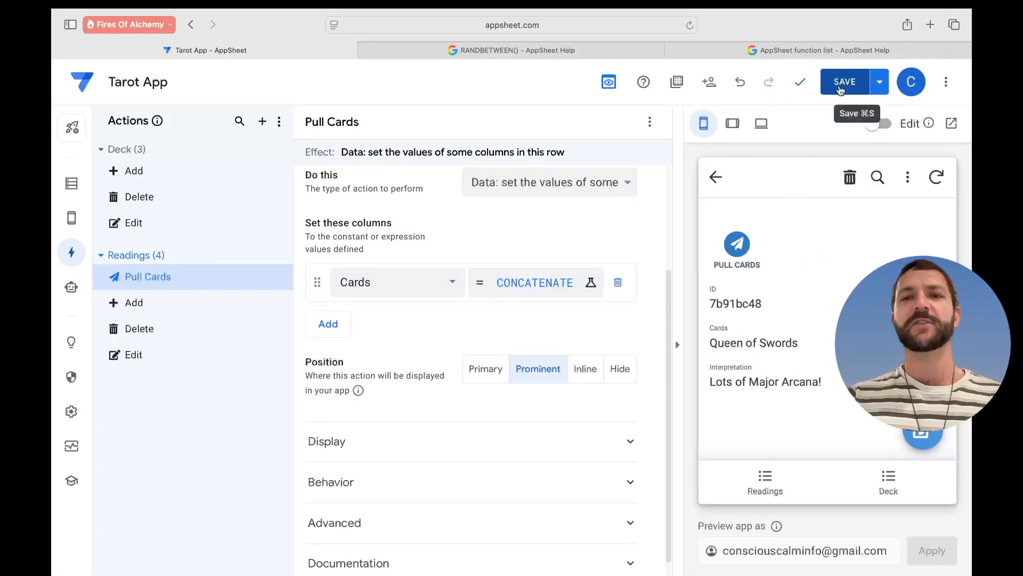
{"action": "left_click", "coordinate": [842, 88]}
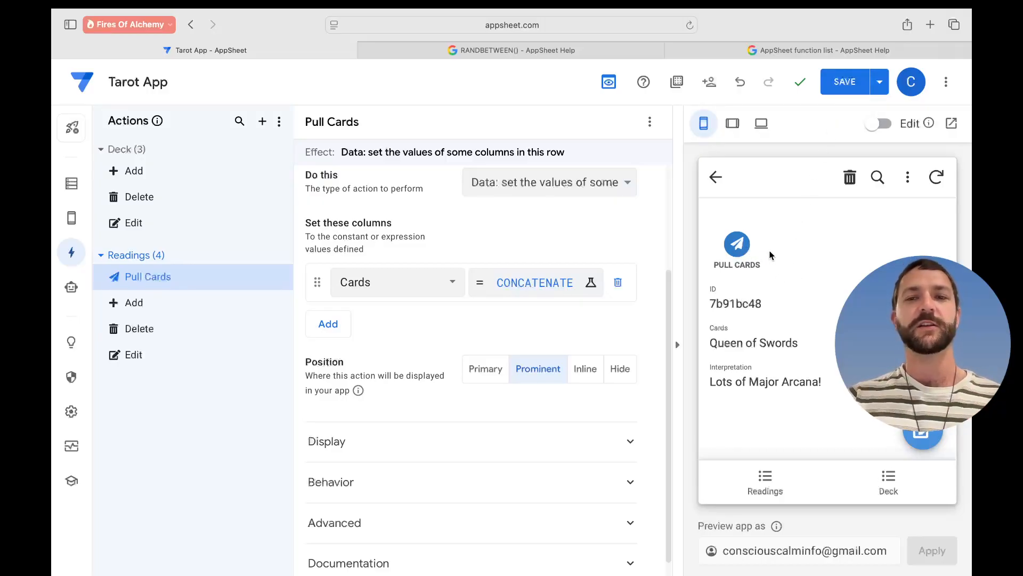
- Pull cards three times in the preview, see the IDs run together, and reopen the Cards expression
{"action": "left_click", "coordinate": [736, 246]}
{"action": "left_click", "coordinate": [734, 252]}
{"action": "left_click", "coordinate": [737, 255]}
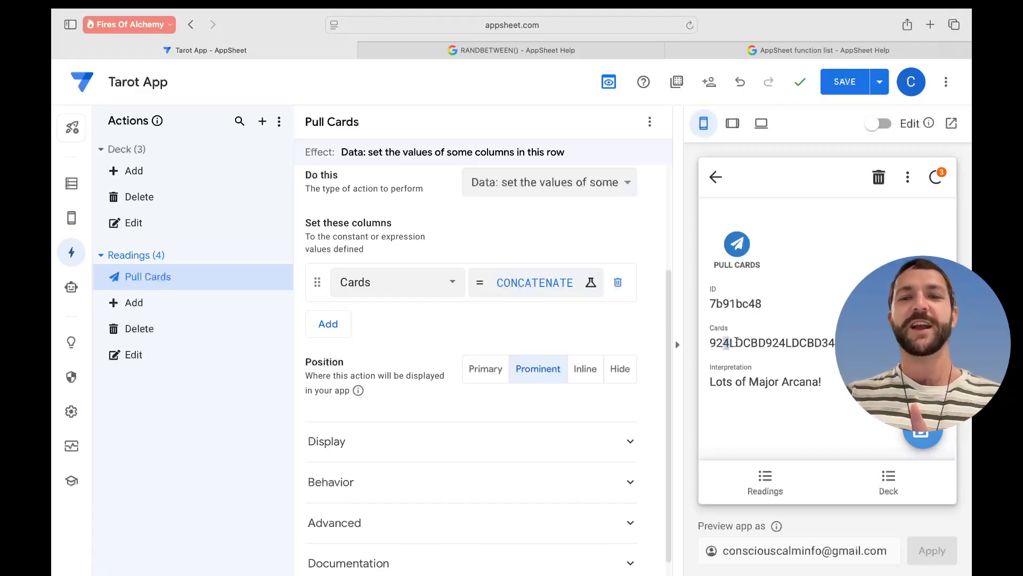
{"action": "left_click_drag", "start_coordinate": [732, 342], "coordinate": [839, 343]}
{"action": "left_click", "coordinate": [840, 304]}
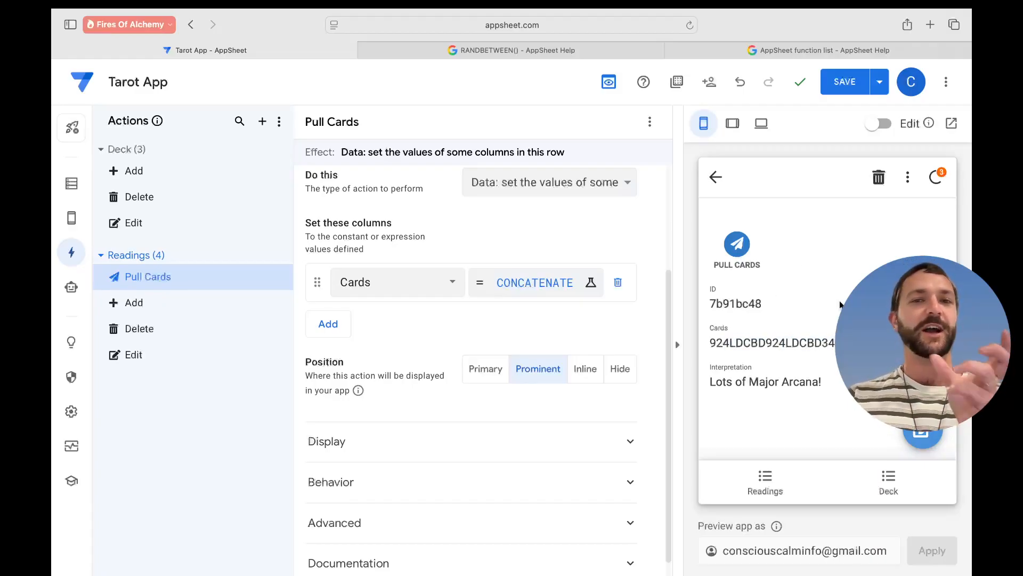
{"action": "left_click", "coordinate": [536, 284]}
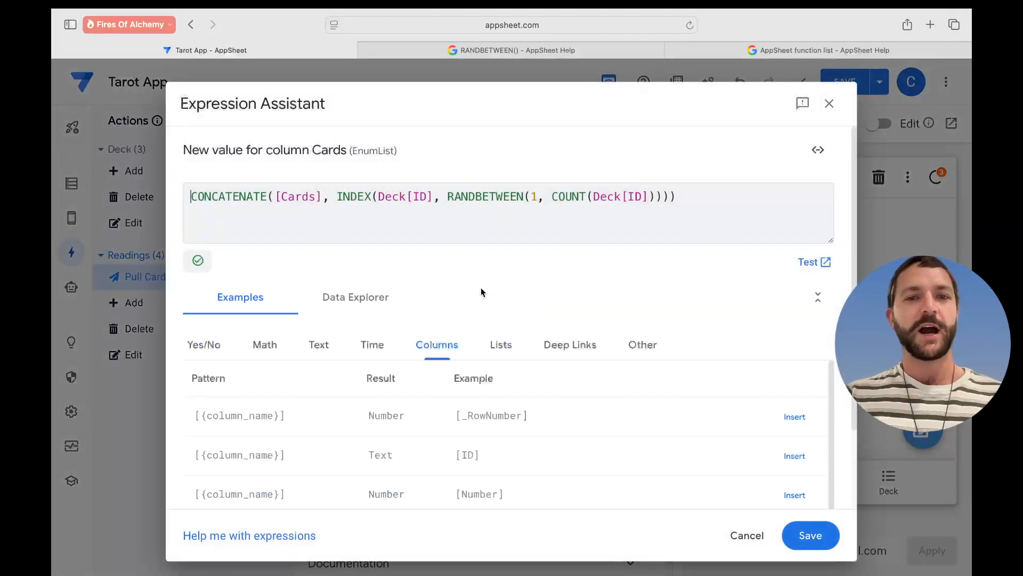
- Try a "," separator before the INDEX part, then remove it
{"action": "left_click", "coordinate": [337, 199]}
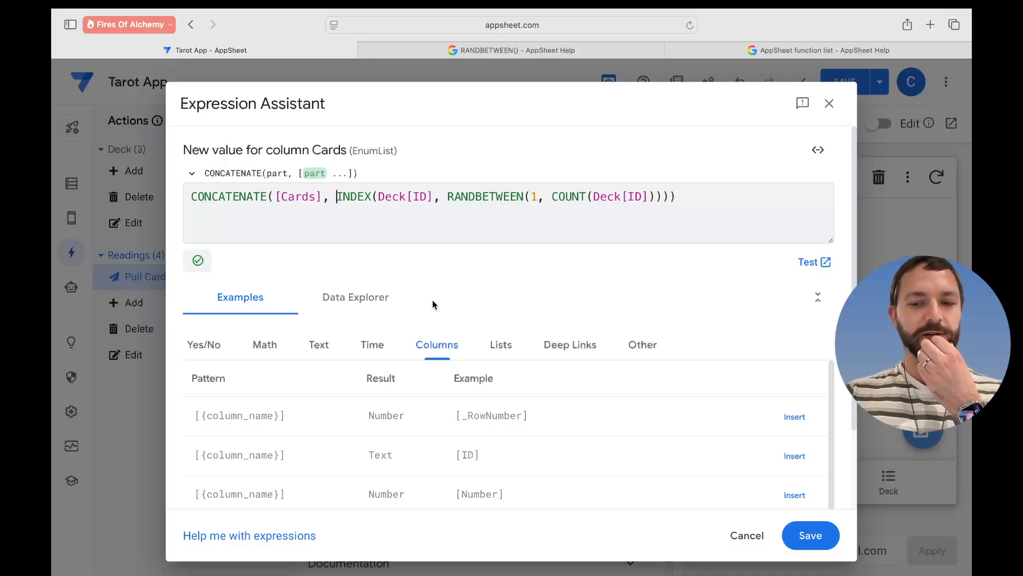
{"action": "type", "text": "\","}
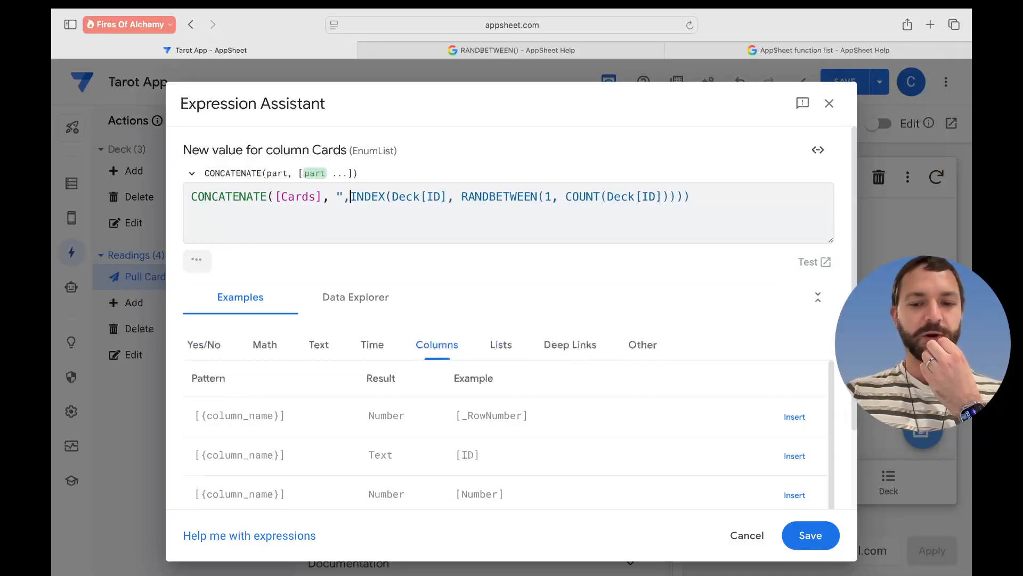
{"action": "type", "text": "\""}
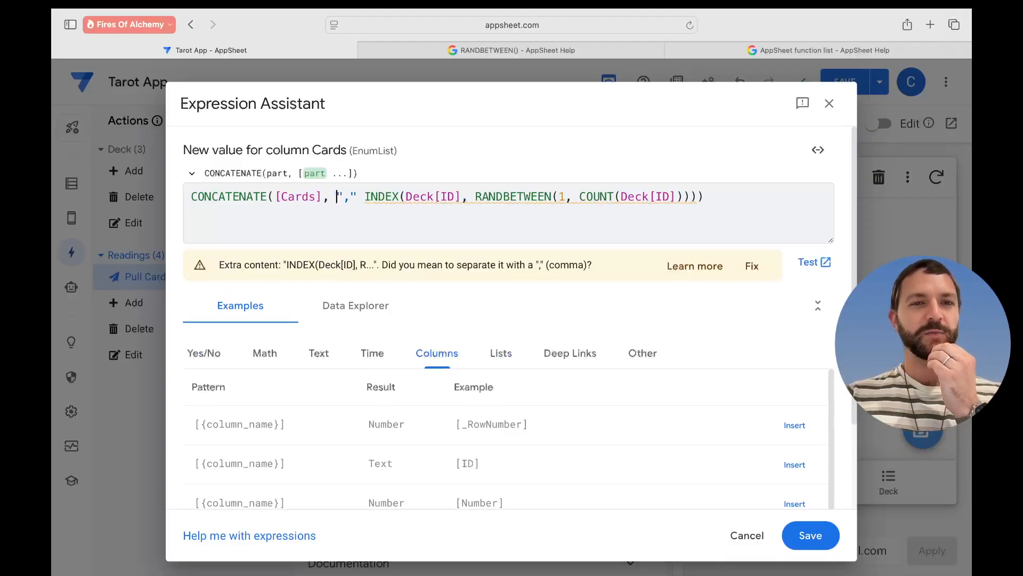
{"action": "type", "text": " ,"}
{"action": "key", "text": "Right"}
{"action": "key", "text": "Right"}
{"action": "key", "text": "Right"}
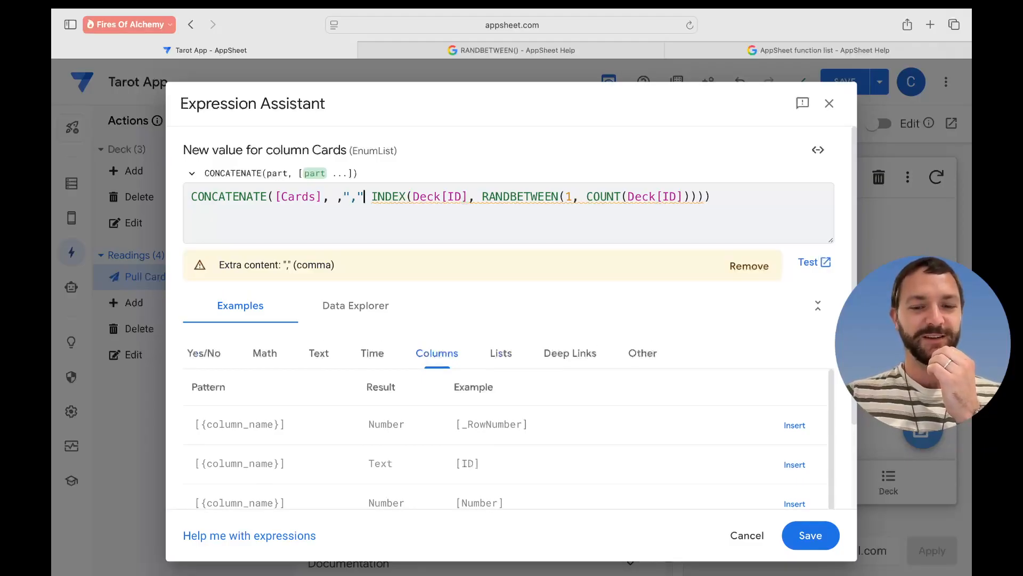
{"action": "type", "text": ","}
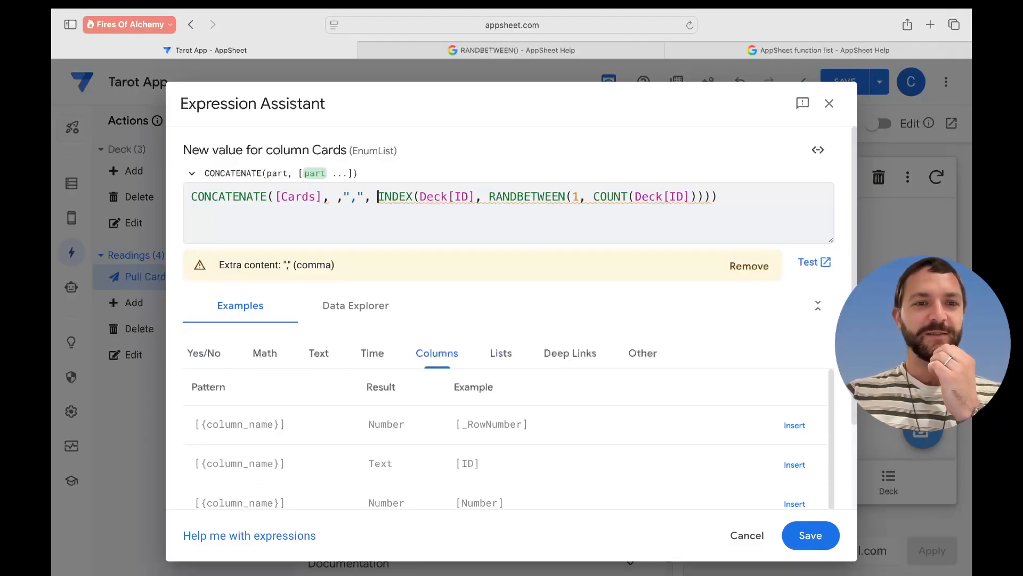
{"action": "key", "text": "BackSpace"}
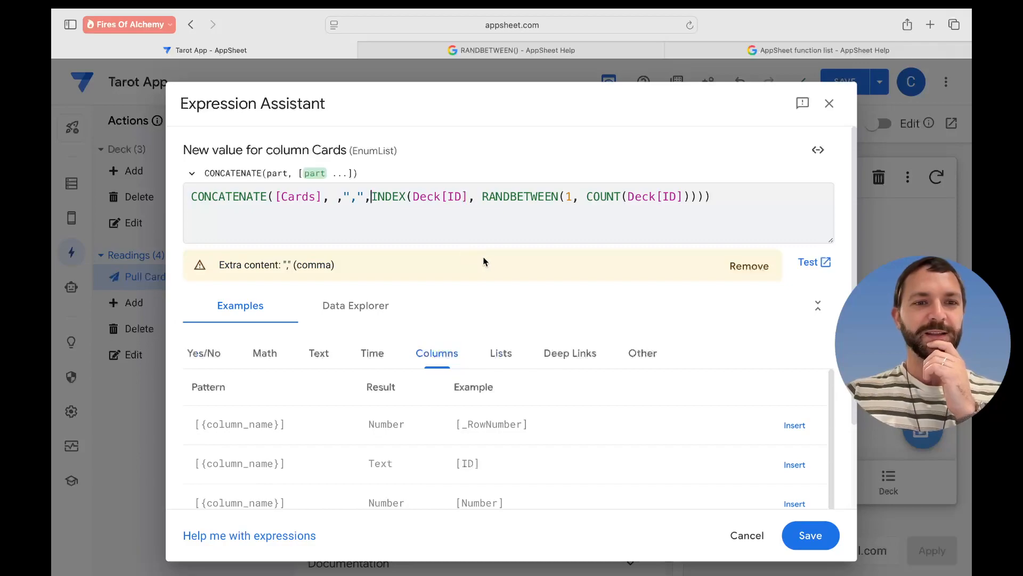
{"action": "key", "text": "BackSpace"}
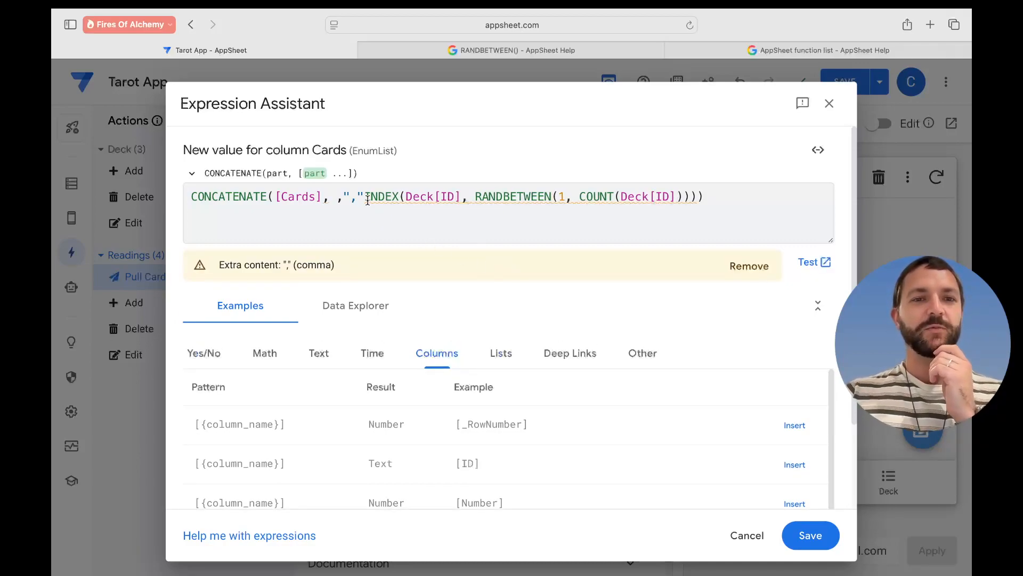
{"action": "key", "text": "BackSpace"}
{"action": "key", "text": "BackSpace"}
{"action": "key", "text": "BackSpace"}
{"action": "key", "text": "BackSpace"}
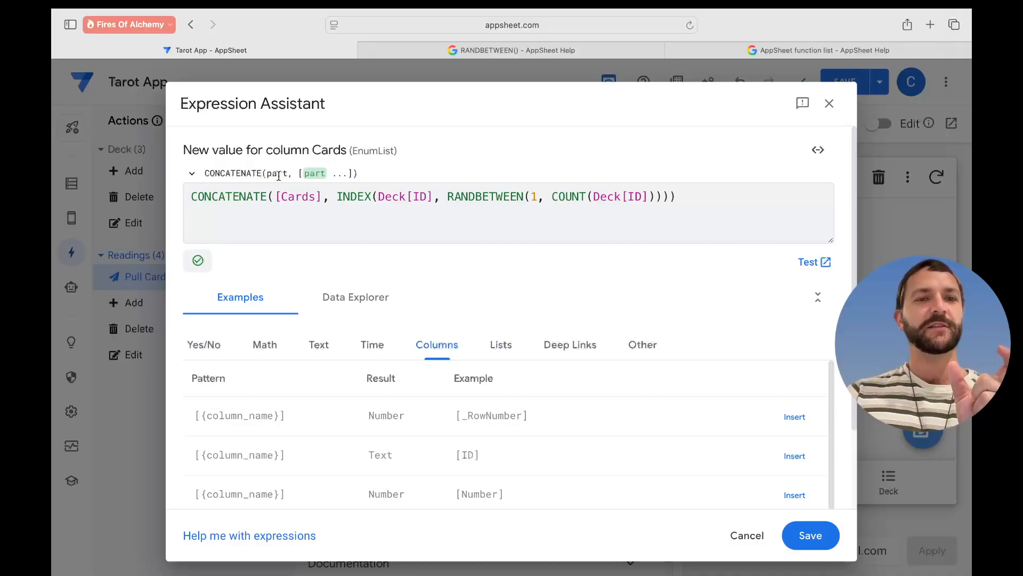
- Append "," as the final CONCATENATE argument after the INDEX call
{"action": "left_click", "coordinate": [657, 200]}
{"action": "left_click", "coordinate": [666, 199]}
{"action": "left_click", "coordinate": [668, 198]}
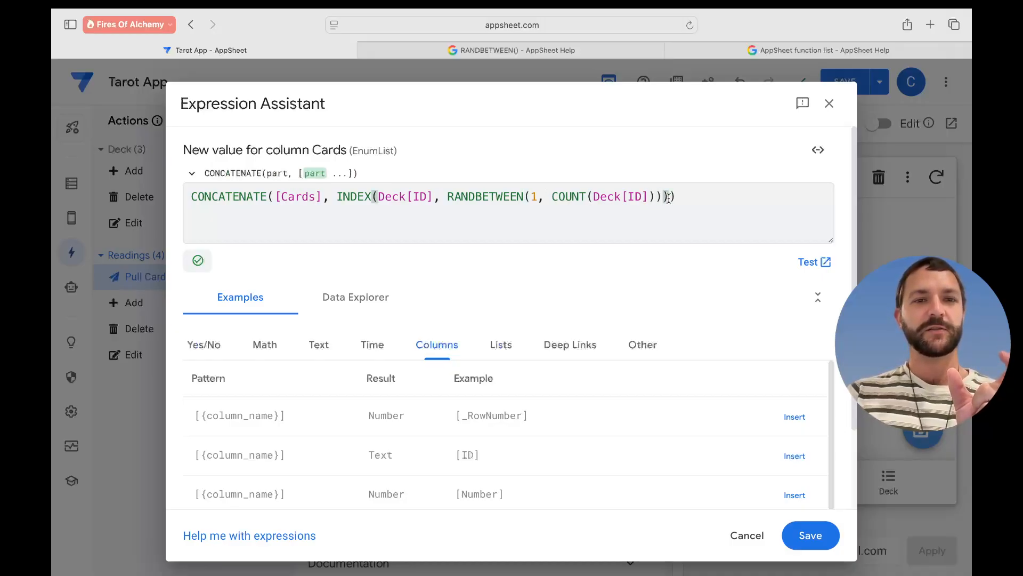
{"action": "left_click", "coordinate": [674, 200]}
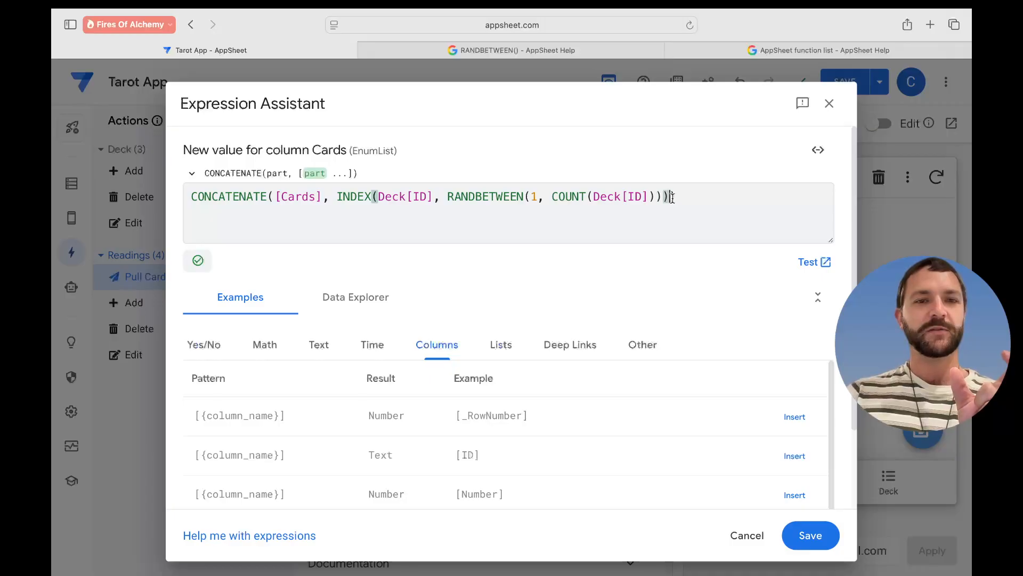
{"action": "type", "text": ","}
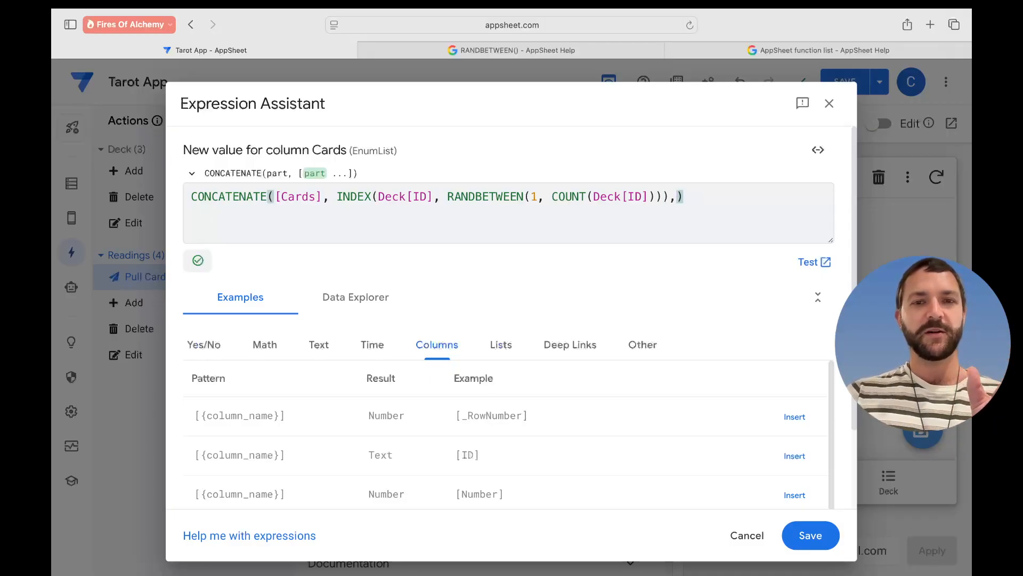
{"action": "type", "text": "\""}
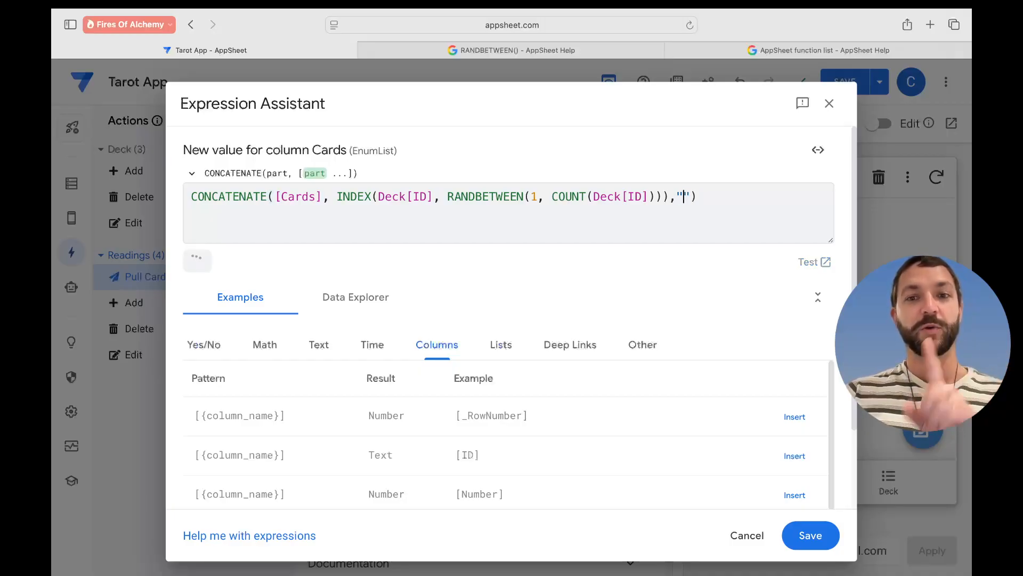
{"action": "type", "text": ","}
{"action": "key", "text": "Right"}
{"action": "key", "text": "Right"}
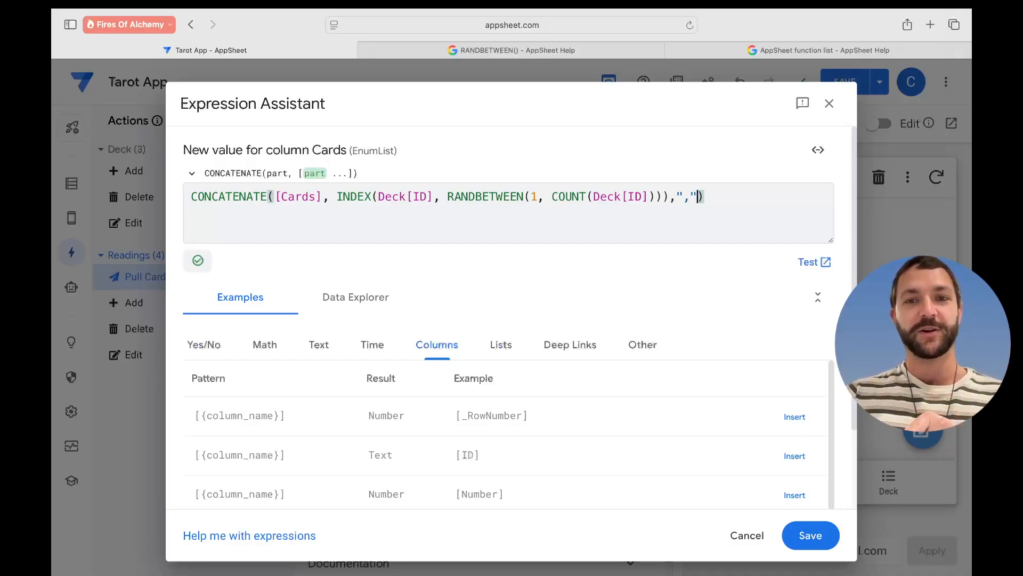
{"action": "left_click", "coordinate": [688, 259]}
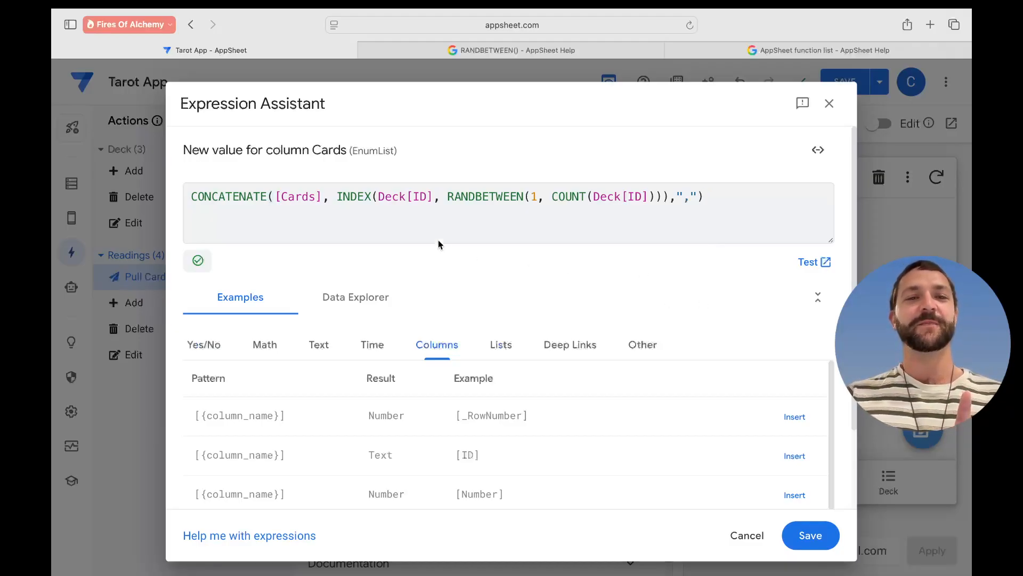
- Review the [Cards] reference and "," separator in the expression, then save it
{"action": "left_click", "coordinate": [305, 201]}
{"action": "left_click_drag", "start_coordinate": [316, 201], "coordinate": [655, 198]}
{"action": "left_click", "coordinate": [677, 197]}
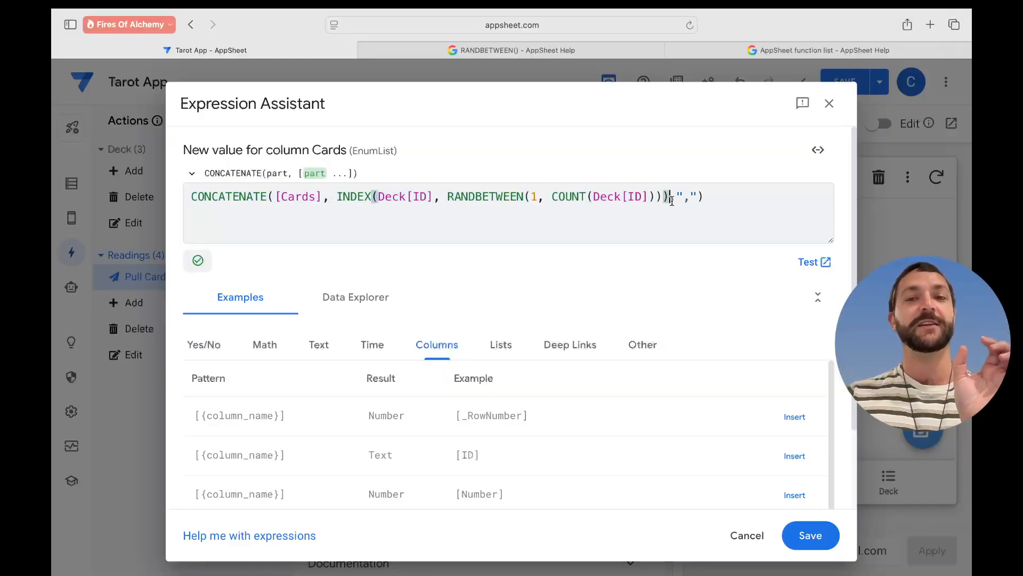
{"action": "left_click_drag", "start_coordinate": [676, 196], "coordinate": [699, 197]}
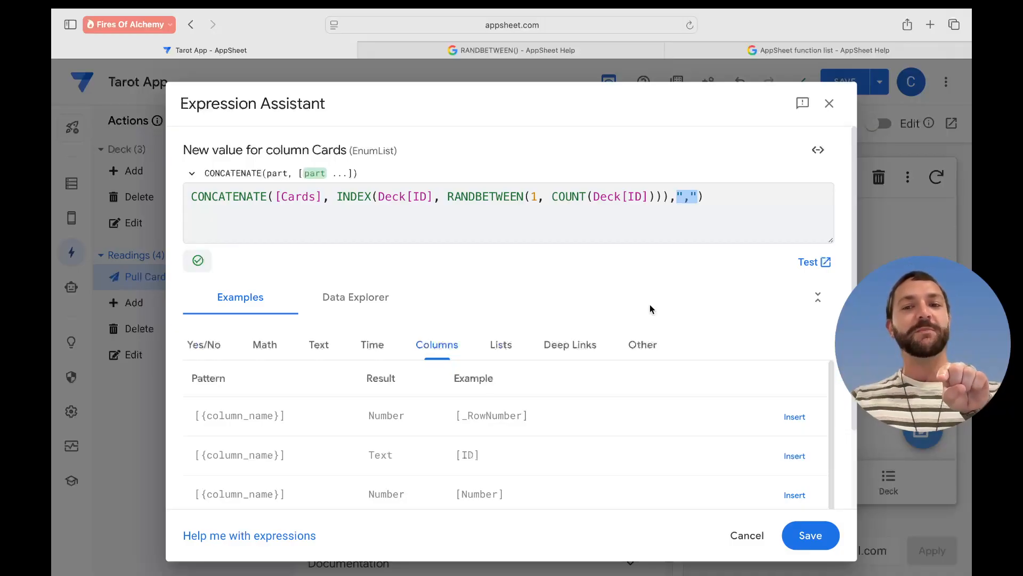
{"action": "left_click", "coordinate": [810, 535]}
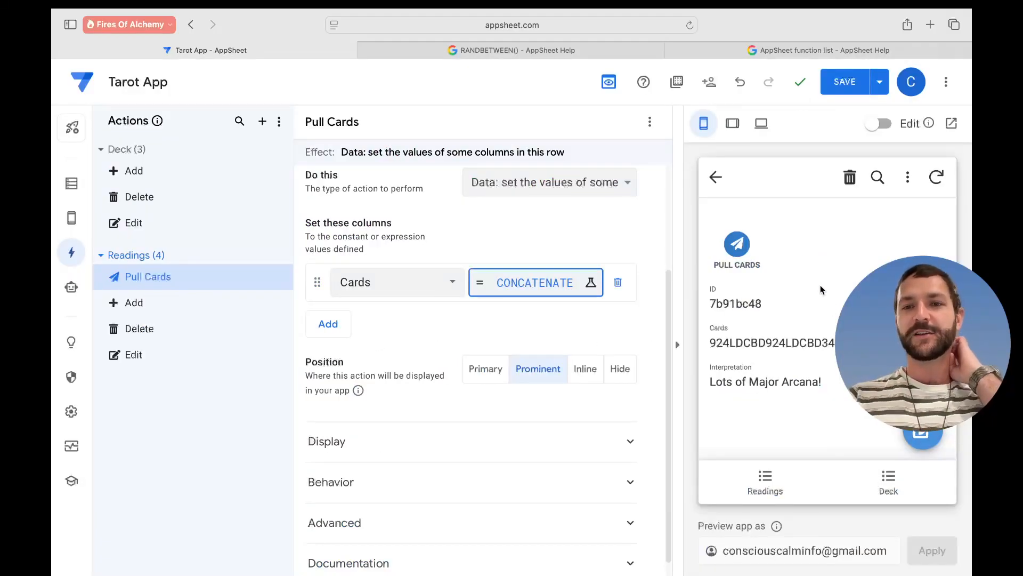
- Pull cards twice to append 3F61182, and 297GDCBD, then save the app
{"action": "left_click", "coordinate": [738, 246]}
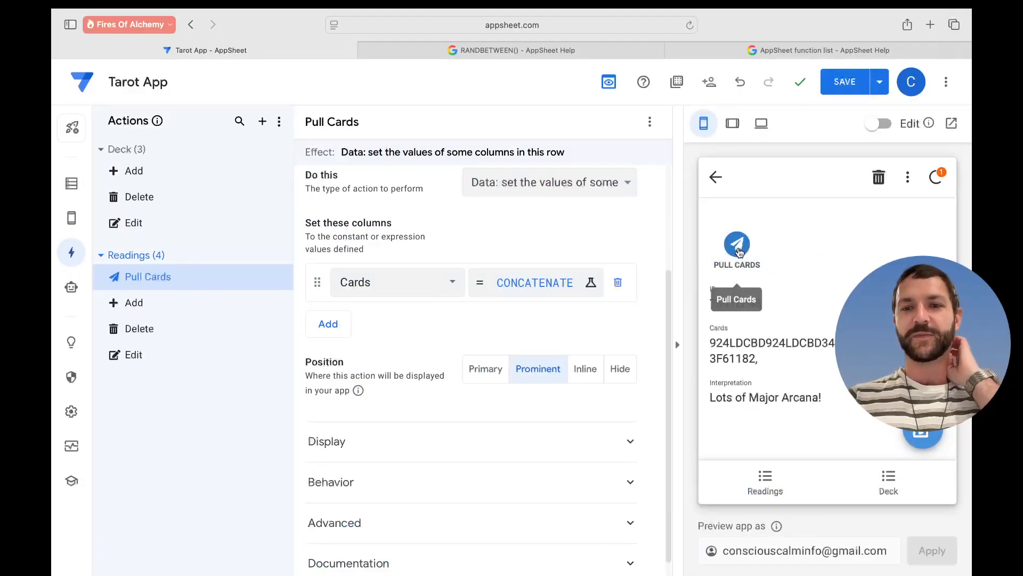
{"action": "left_click", "coordinate": [739, 247]}
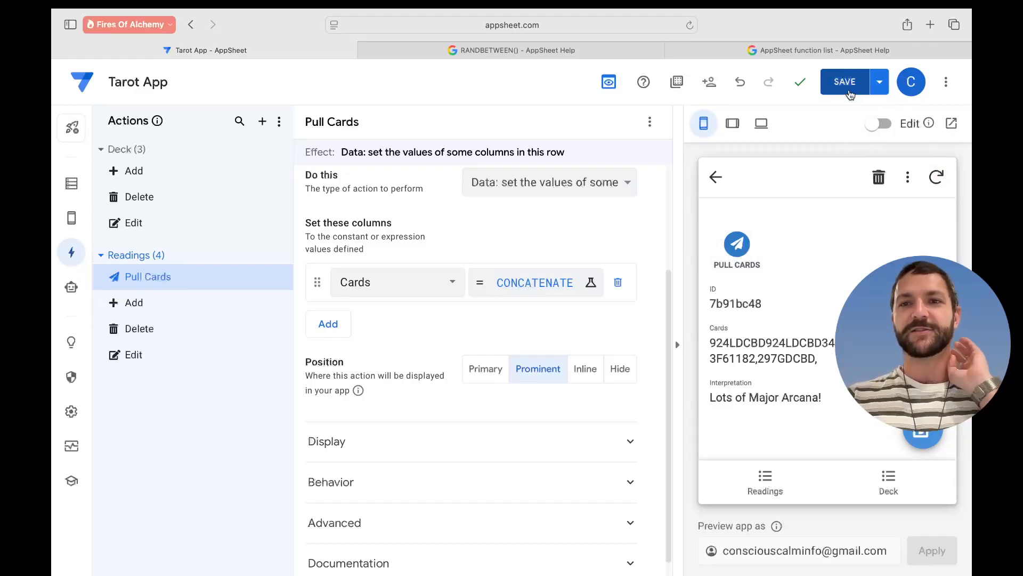
{"action": "left_click", "coordinate": [849, 92]}
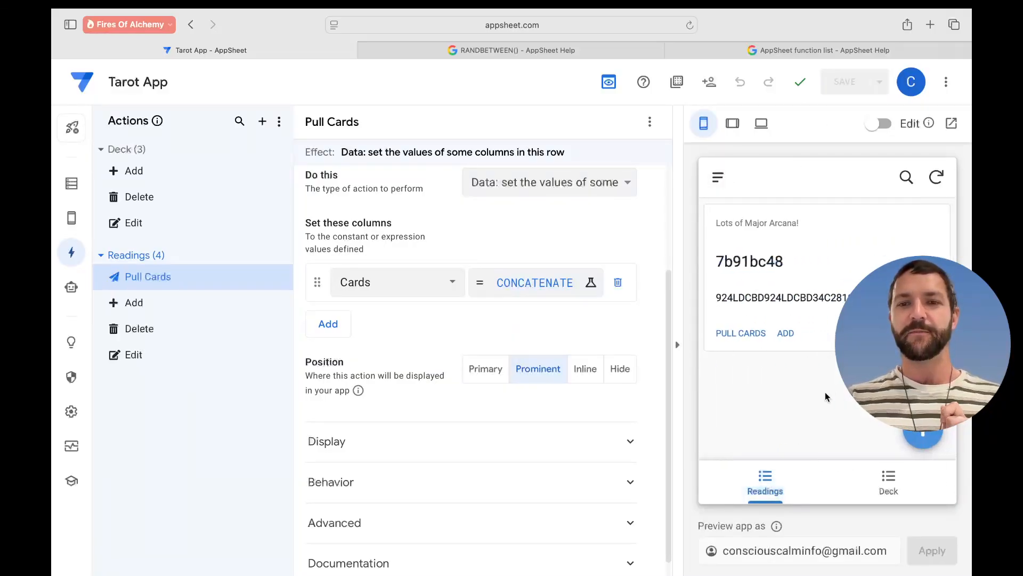
- Delete the old reading and add a new reading titled 'Test' with How many cards? set to 2
{"action": "left_click", "coordinate": [931, 333]}
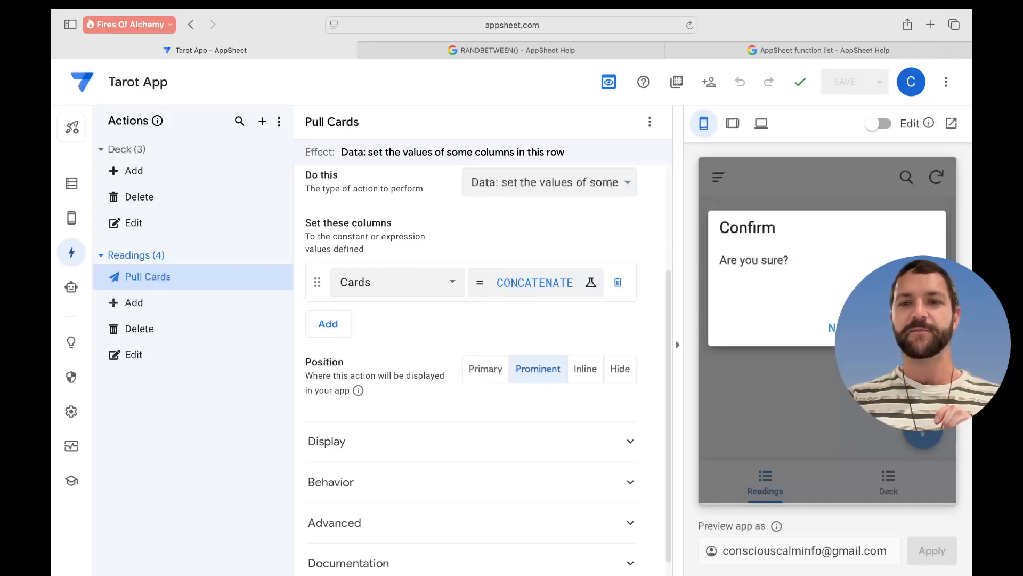
{"action": "left_click", "coordinate": [921, 327]}
{"action": "left_click", "coordinate": [923, 432]}
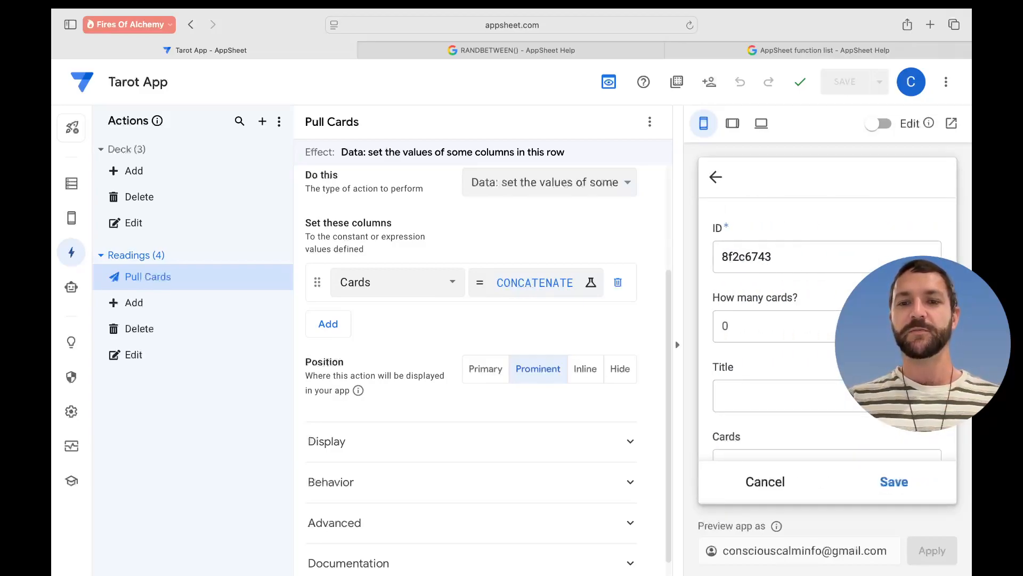
{"action": "scroll", "coordinate": [936, 373], "scroll_direction": "down", "scroll_amount": 2}
{"action": "scroll", "coordinate": [874, 349], "scroll_direction": "up", "scroll_amount": 2}
{"action": "left_click", "coordinate": [920, 274]}
{"action": "left_click", "coordinate": [920, 274]}
{"action": "left_click", "coordinate": [812, 347]}
{"action": "type", "text": "Test"}
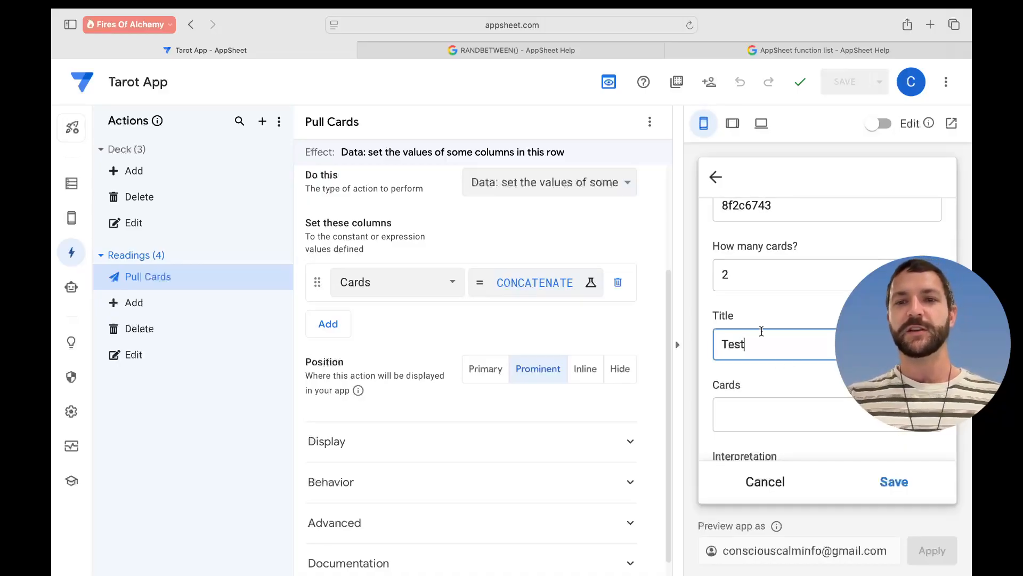
{"action": "scroll", "coordinate": [761, 331], "scroll_direction": "down", "scroll_amount": 1}
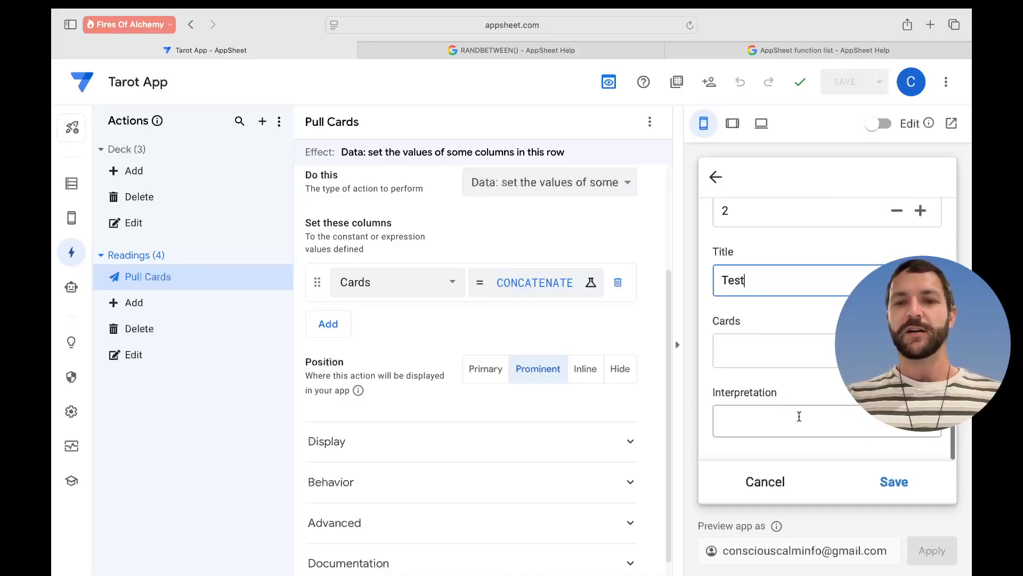
{"action": "left_click", "coordinate": [895, 485]}
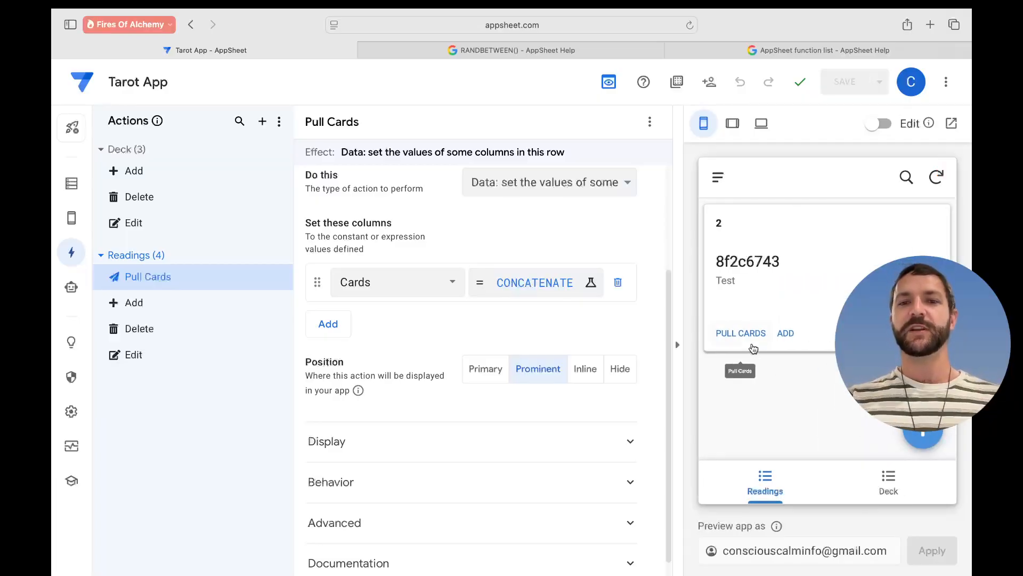
- Open the Test reading and pull three cards, building comma-joined IDs like 0F5A9652,34C4129A
{"action": "left_click", "coordinate": [772, 283]}
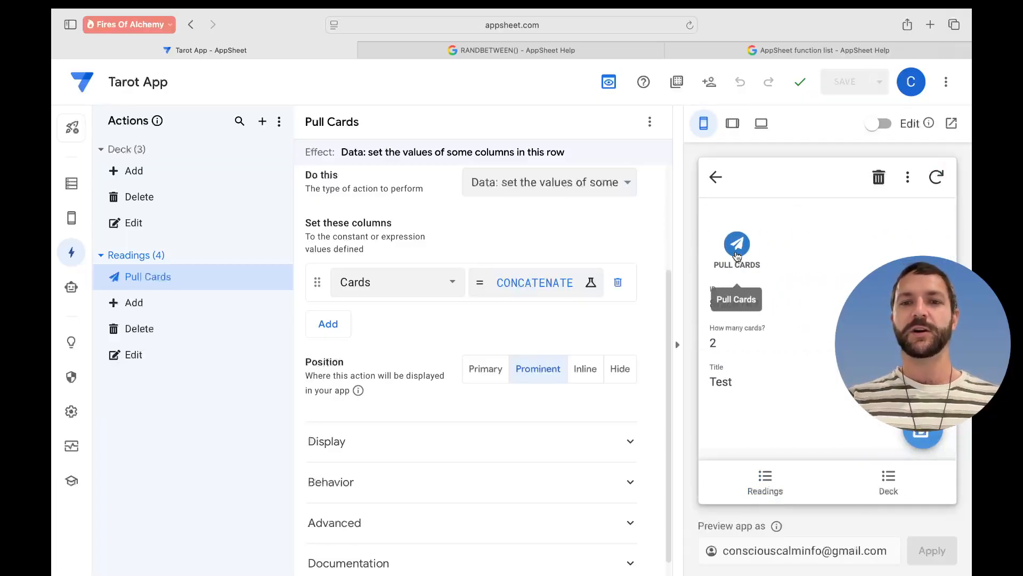
{"action": "left_click", "coordinate": [737, 244]}
{"action": "scroll", "coordinate": [826, 286], "scroll_direction": "down", "scroll_amount": 1}
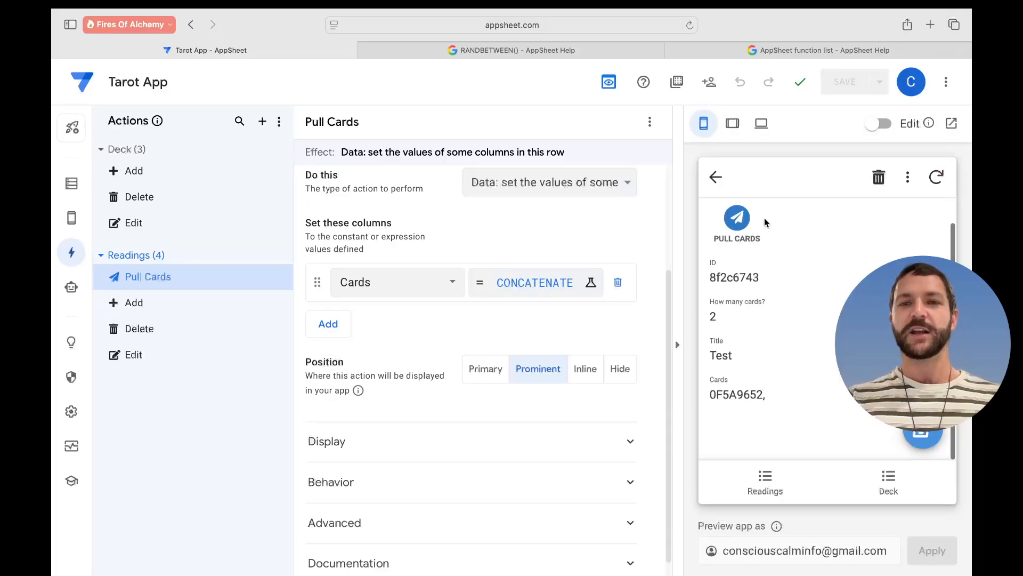
{"action": "left_click", "coordinate": [739, 222]}
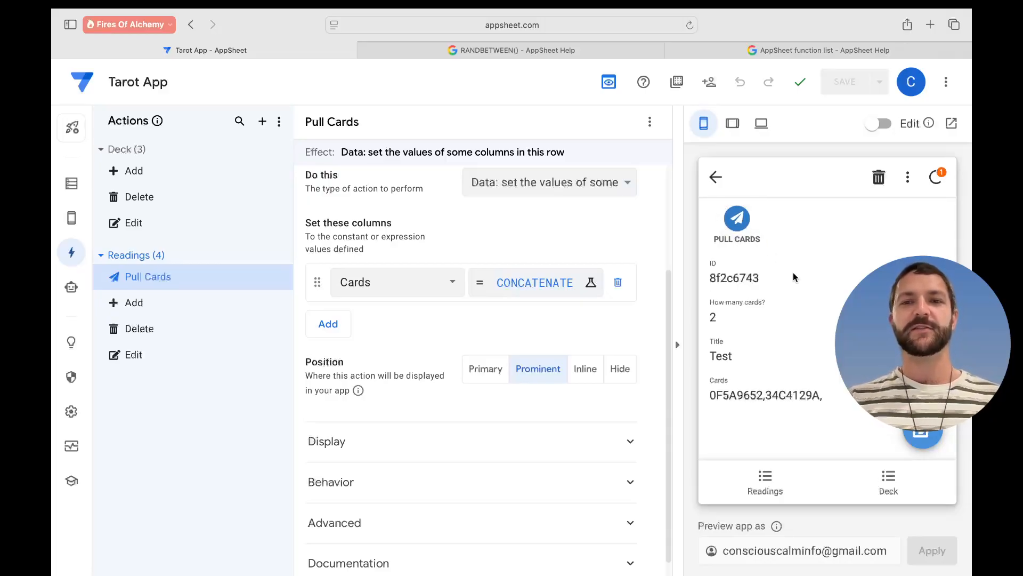
{"action": "left_click", "coordinate": [743, 223]}
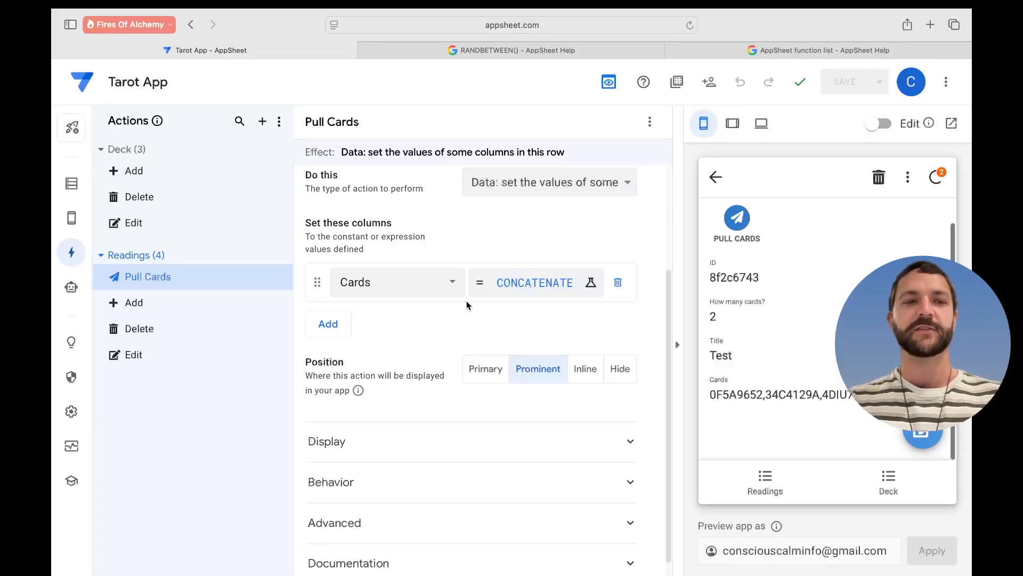
- Inspect the Readings Cards column: EnumList type with Ref base type referencing Deck
{"action": "left_click", "coordinate": [74, 190]}
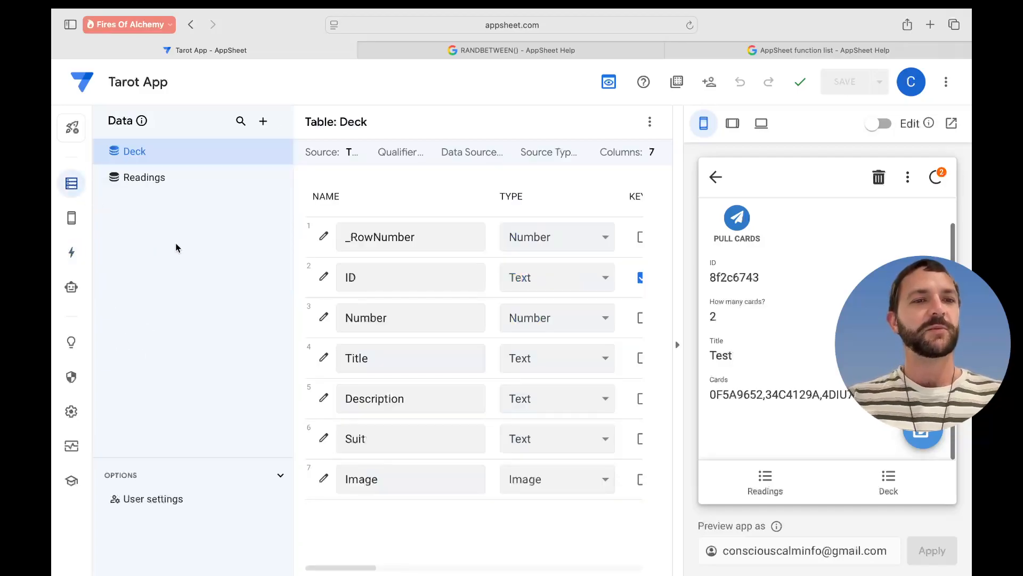
{"action": "left_click", "coordinate": [170, 182]}
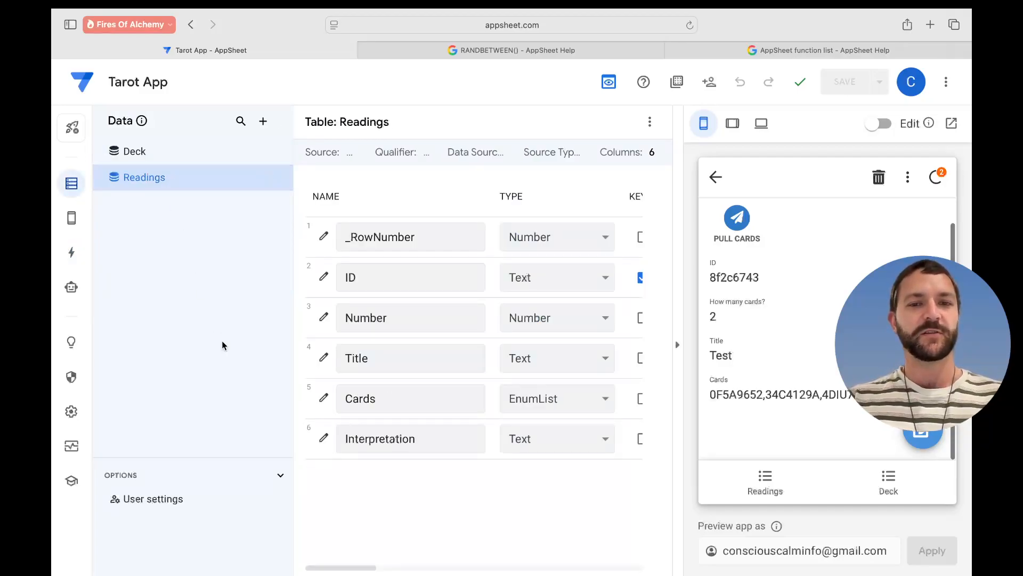
{"action": "scroll", "coordinate": [504, 404], "scroll_direction": "right", "scroll_amount": 2}
{"action": "scroll", "coordinate": [504, 404], "scroll_direction": "right", "scroll_amount": 5}
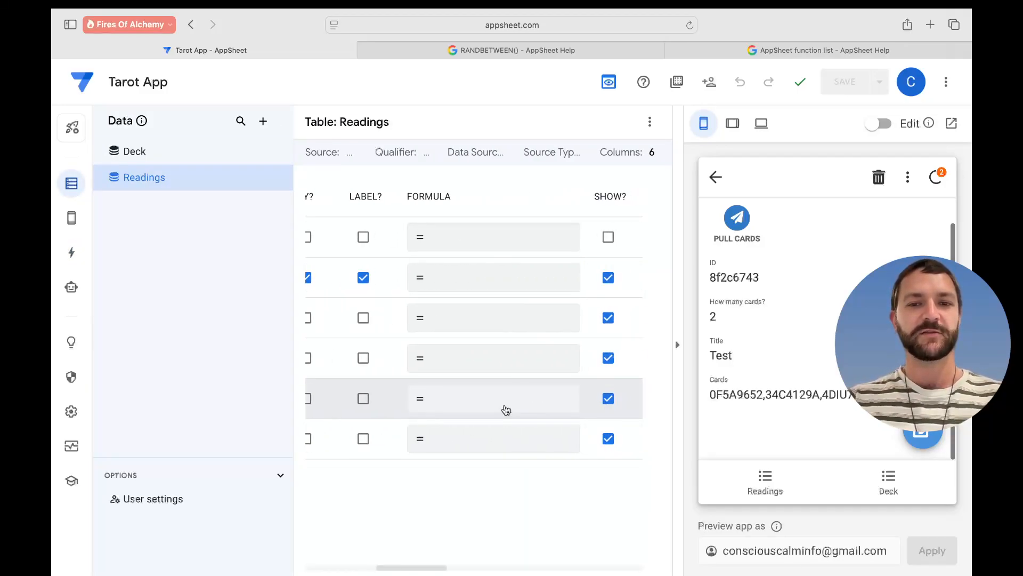
{"action": "scroll", "coordinate": [504, 406], "scroll_direction": "left", "scroll_amount": 2}
{"action": "scroll", "coordinate": [506, 409], "scroll_direction": "left", "scroll_amount": 3}
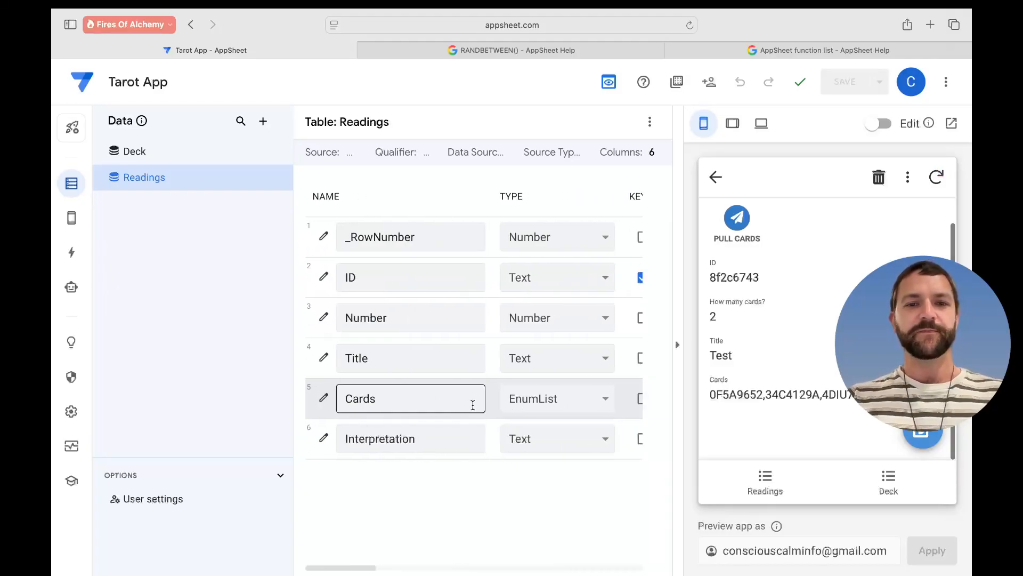
{"action": "left_click", "coordinate": [325, 396]}
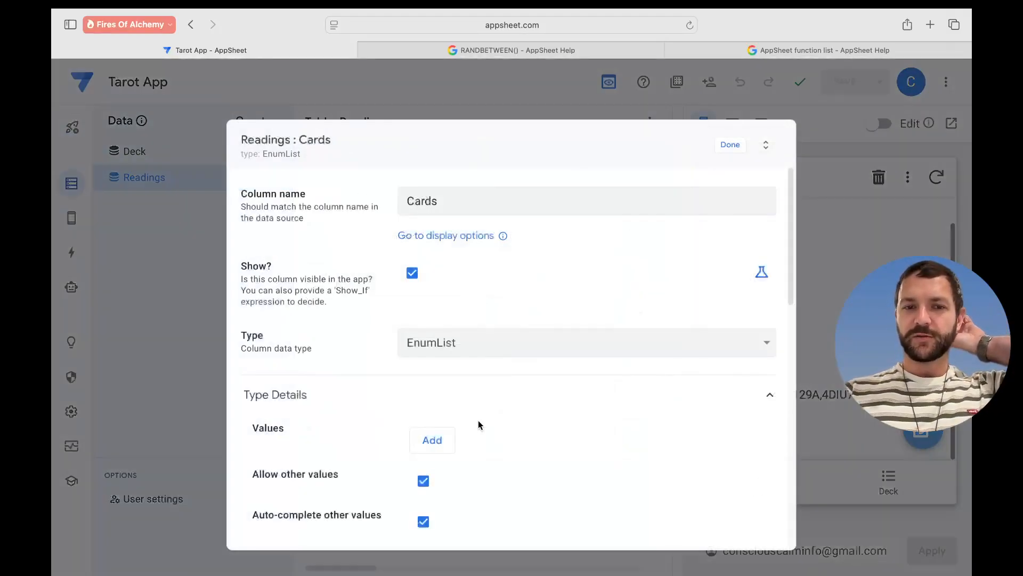
{"action": "scroll", "coordinate": [574, 409], "scroll_direction": "down", "scroll_amount": 3}
{"action": "scroll", "coordinate": [574, 408], "scroll_direction": "down", "scroll_amount": 7}
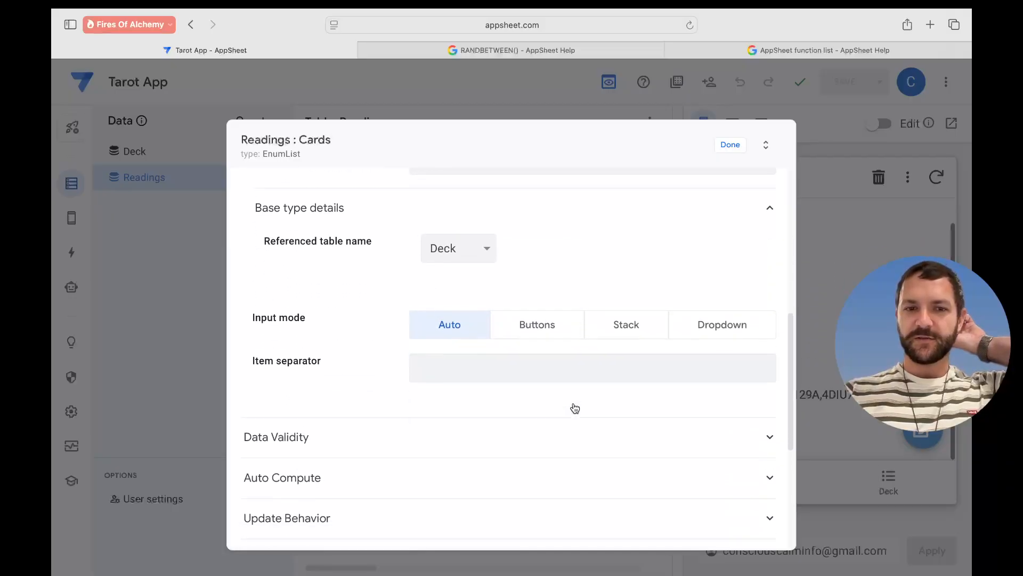
{"action": "scroll", "coordinate": [574, 408], "scroll_direction": "up", "scroll_amount": 5}
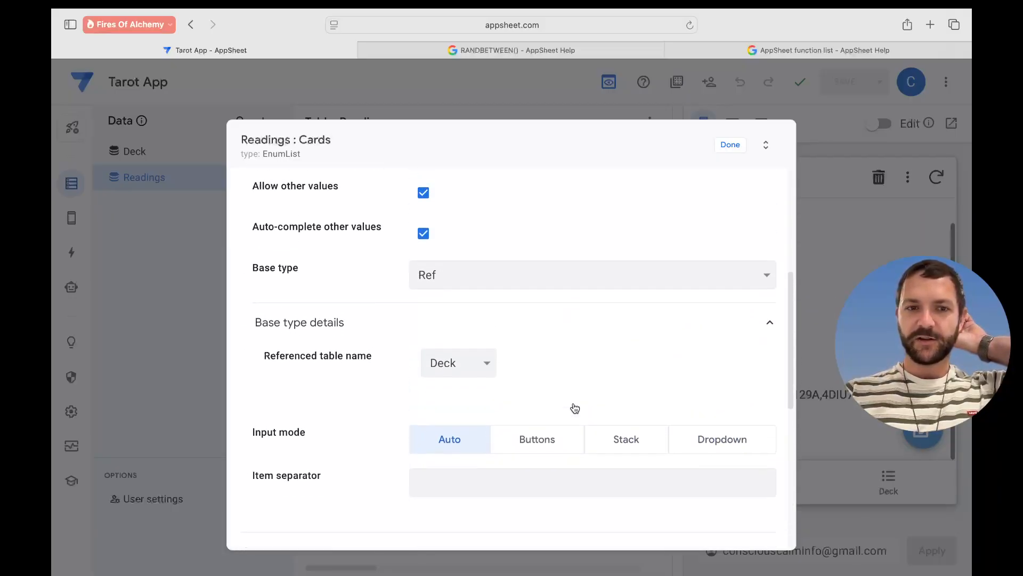
{"action": "scroll", "coordinate": [572, 358], "scroll_direction": "down", "scroll_amount": 6}
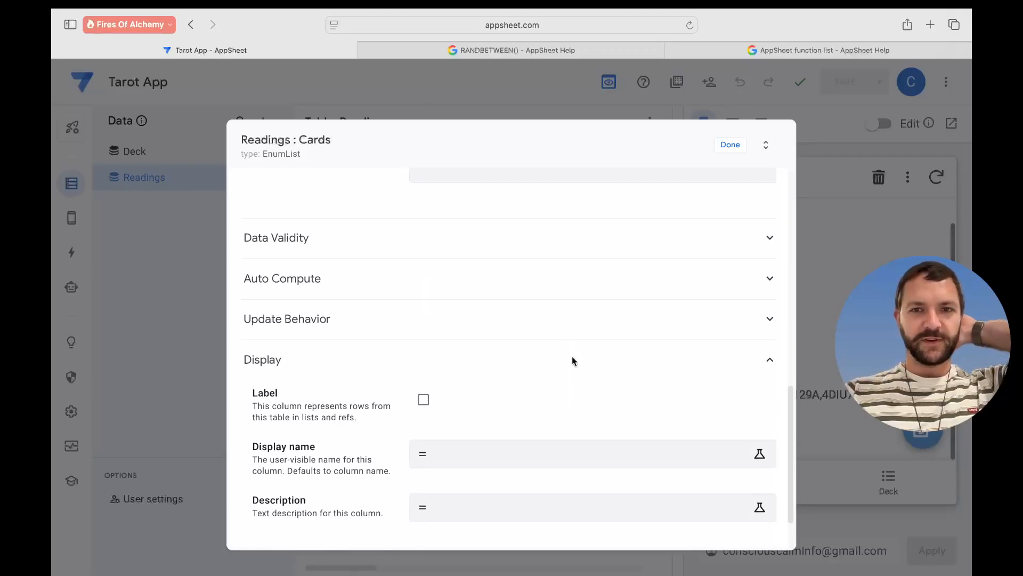
{"action": "left_click", "coordinate": [729, 148]}
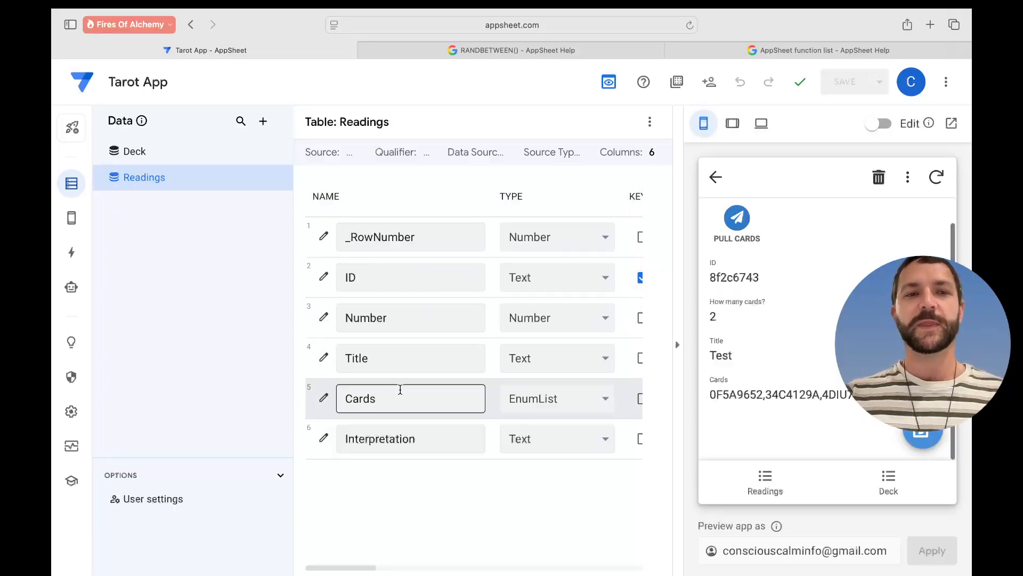
- Open the Pull Cards formula for Cards and inspect its [Cards], INDEX and RANDBETWEEN parts
{"action": "left_click", "coordinate": [81, 253]}
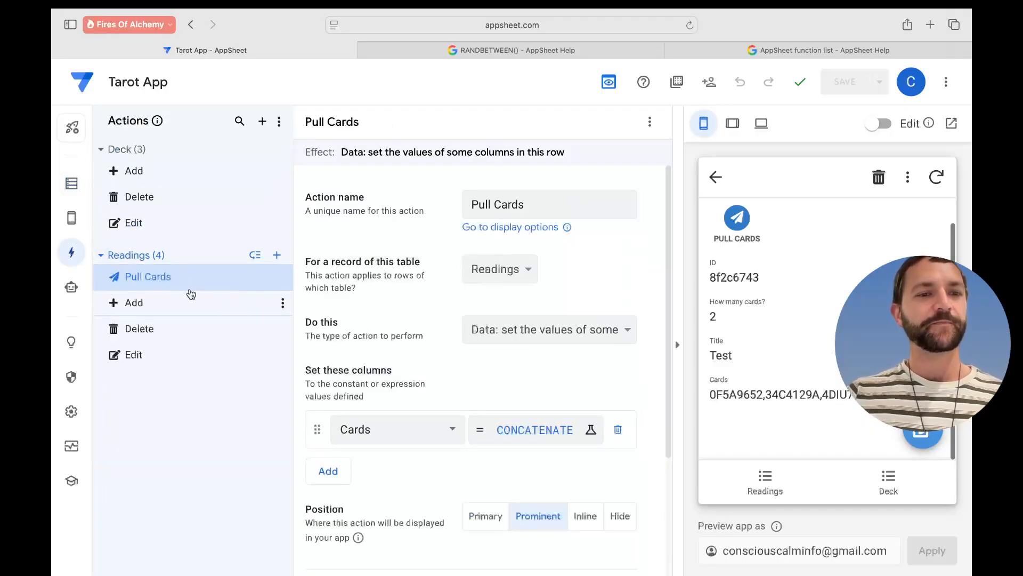
{"action": "left_click", "coordinate": [532, 434]}
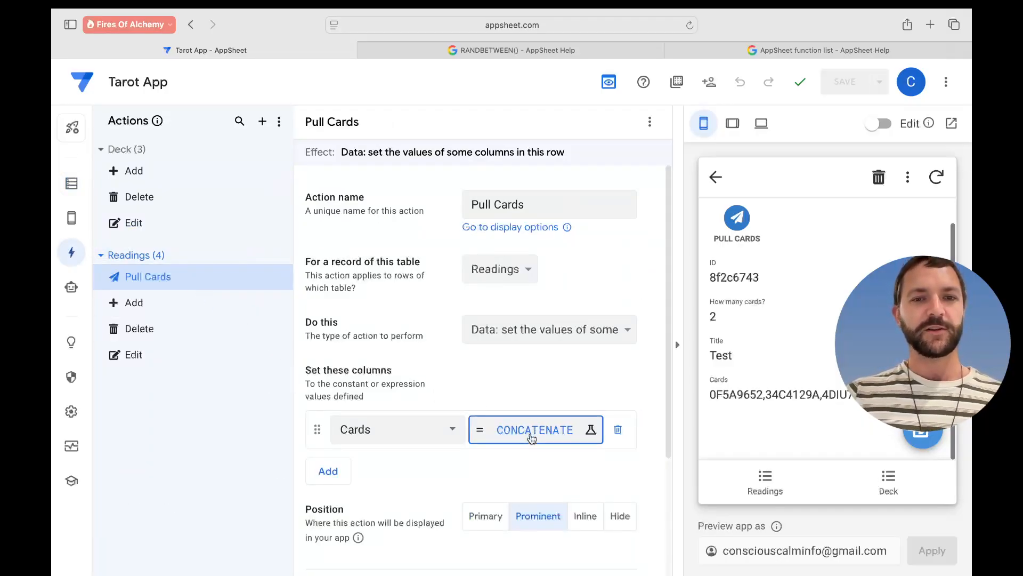
{"action": "left_click", "coordinate": [282, 198]}
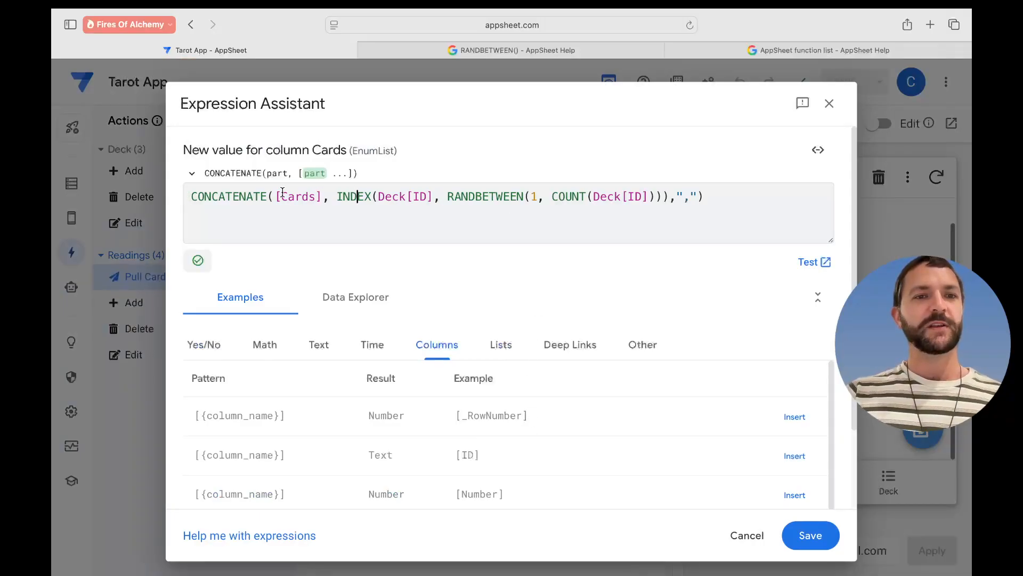
{"action": "left_click", "coordinate": [322, 198]}
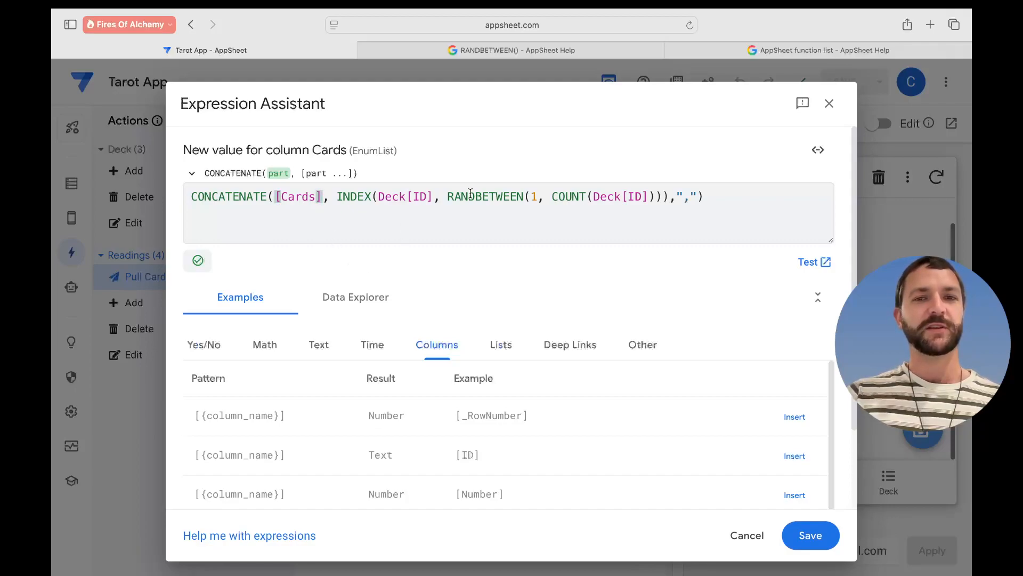
{"action": "left_click", "coordinate": [412, 196]}
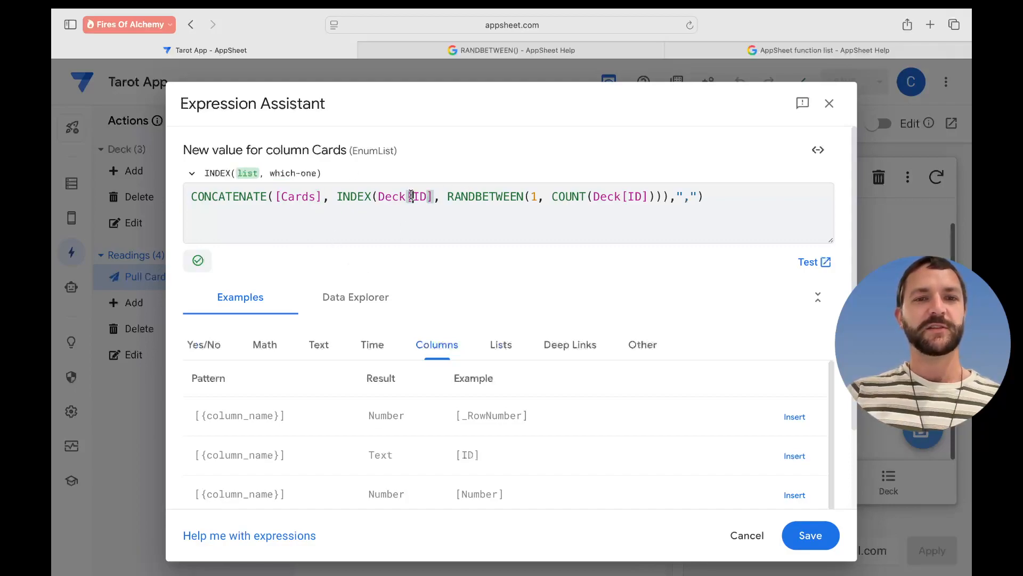
{"action": "left_click", "coordinate": [653, 199]}
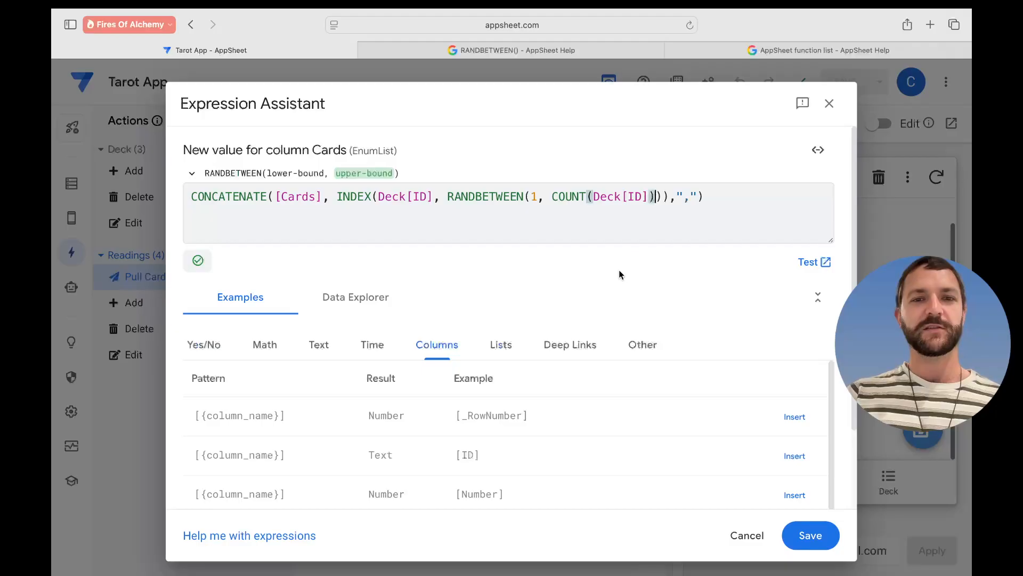
{"action": "left_click", "coordinate": [308, 196]}
{"action": "left_click", "coordinate": [327, 200]}
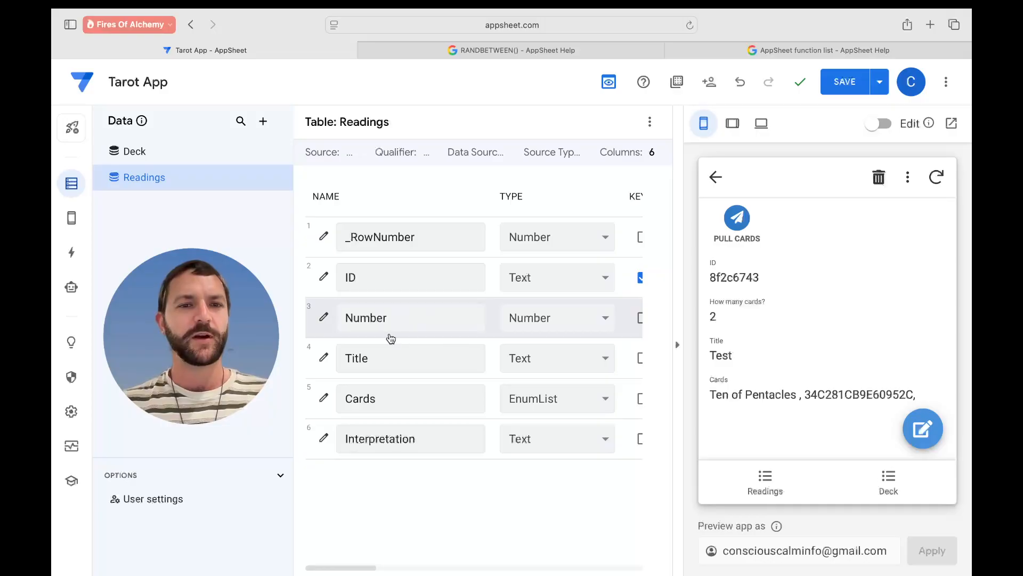
- Go back to the Pull Cards action settings
{"action": "left_click", "coordinate": [72, 252]}
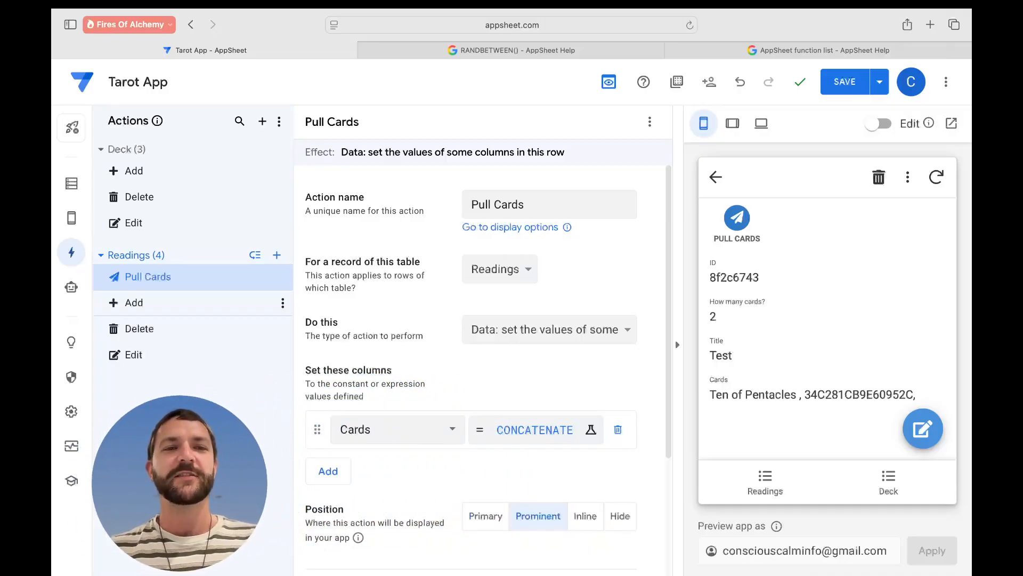
- Edit the Cards formula's separator to a comma-space and save the expression
{"action": "left_click", "coordinate": [542, 424]}
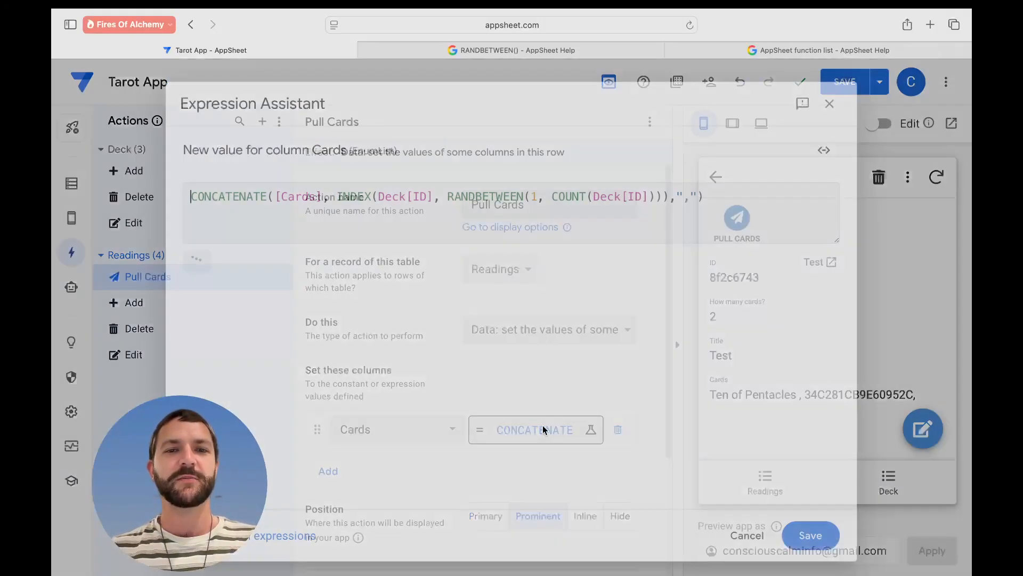
{"action": "left_click", "coordinate": [681, 196]}
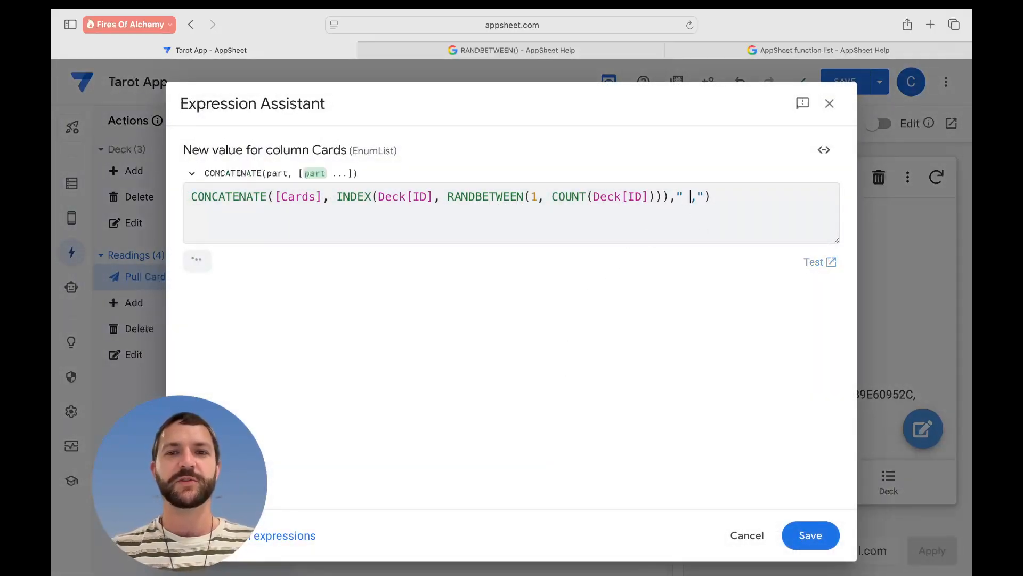
{"action": "left_click", "coordinate": [699, 191]}
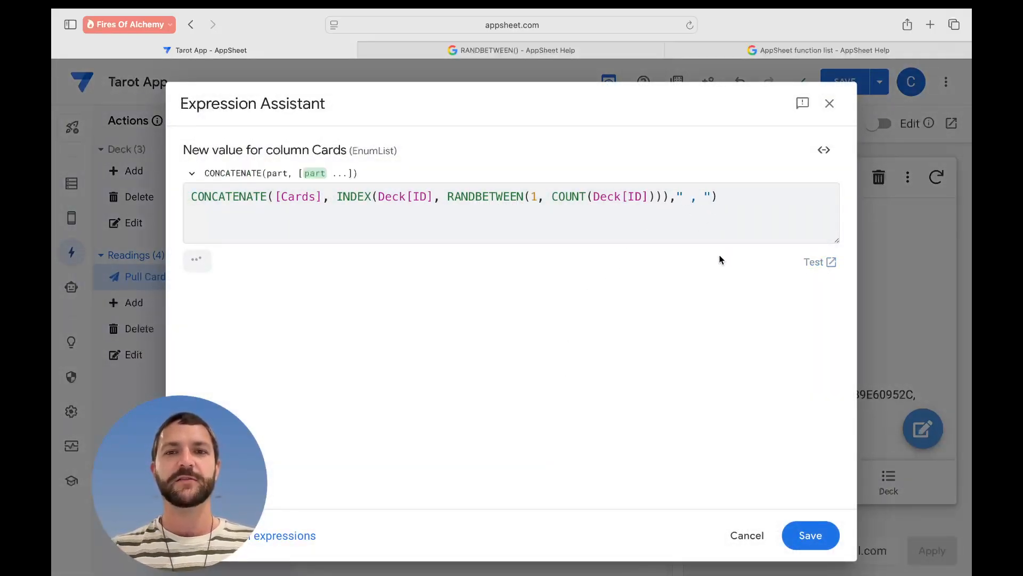
{"action": "left_click", "coordinate": [811, 536]}
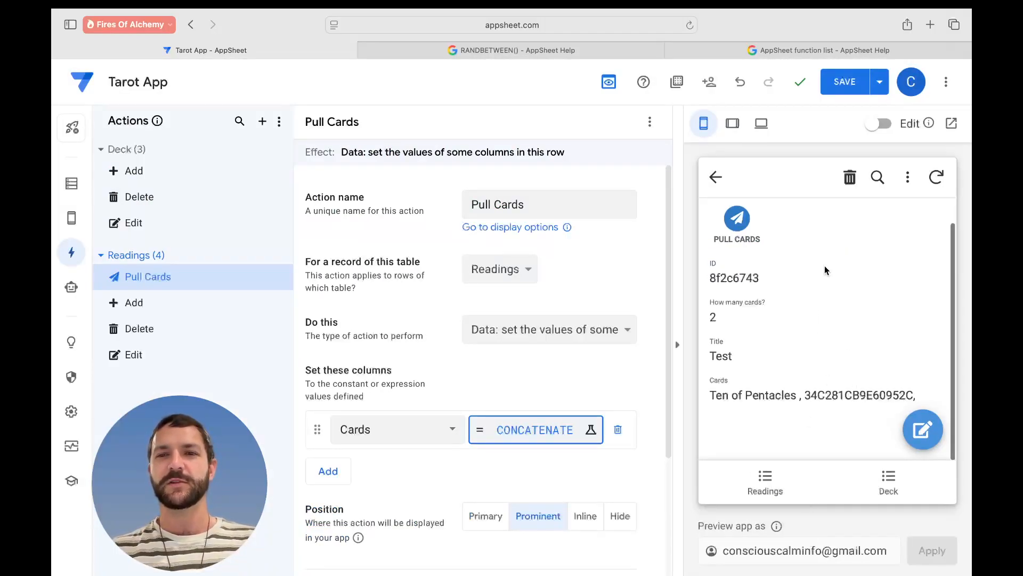
- Set the Test reading's Cards to Ten of Pentacles in the preview and save it
{"action": "left_click", "coordinate": [922, 429]}
{"action": "scroll", "coordinate": [820, 368], "scroll_direction": "down", "scroll_amount": 3}
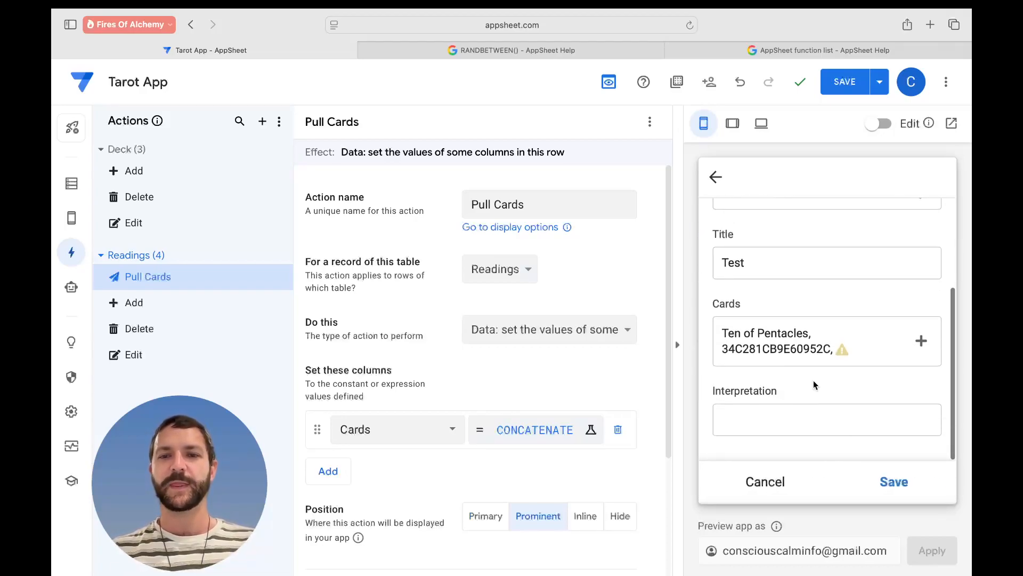
{"action": "left_click", "coordinate": [805, 354]}
{"action": "scroll", "coordinate": [834, 323], "scroll_direction": "down", "scroll_amount": 20}
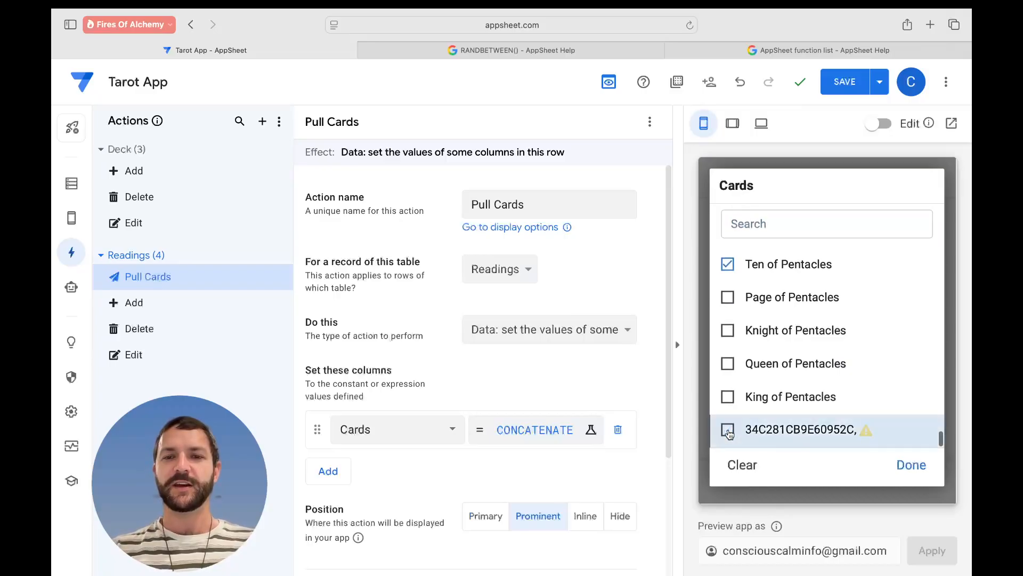
{"action": "left_click", "coordinate": [912, 467]}
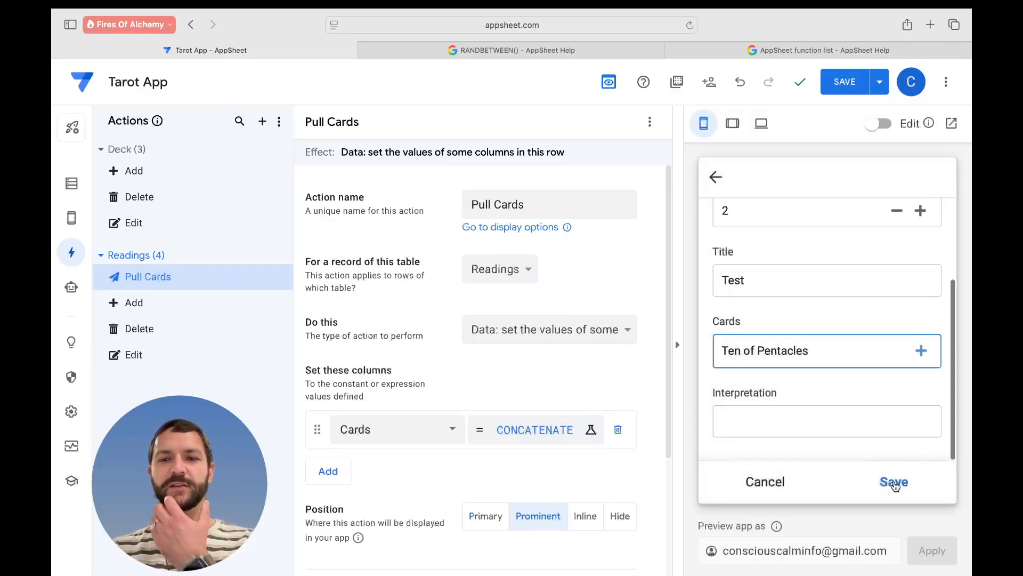
{"action": "left_click", "coordinate": [894, 482]}
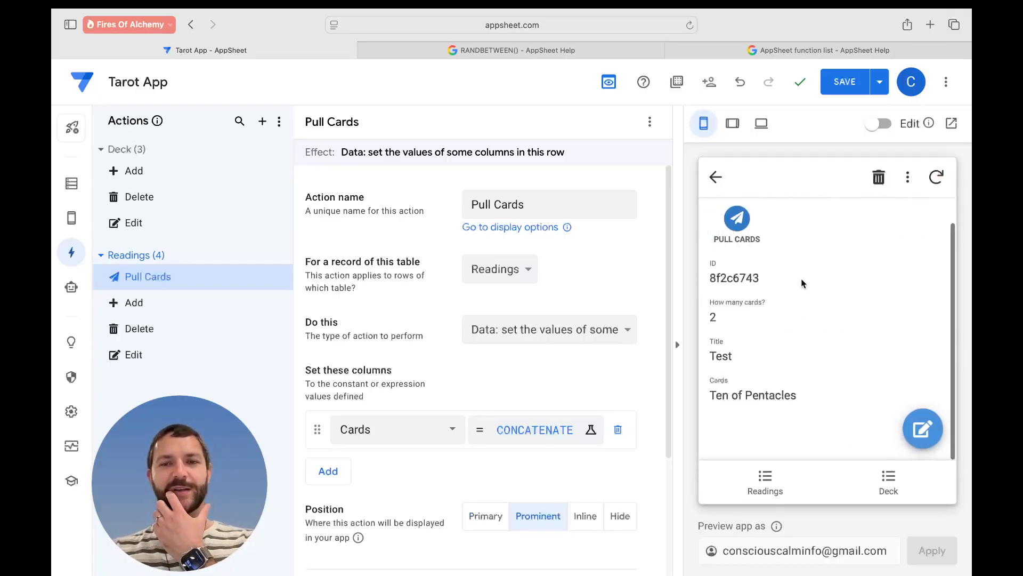
- Run Pull Cards three times on the Test reading
{"action": "left_click", "coordinate": [750, 225]}
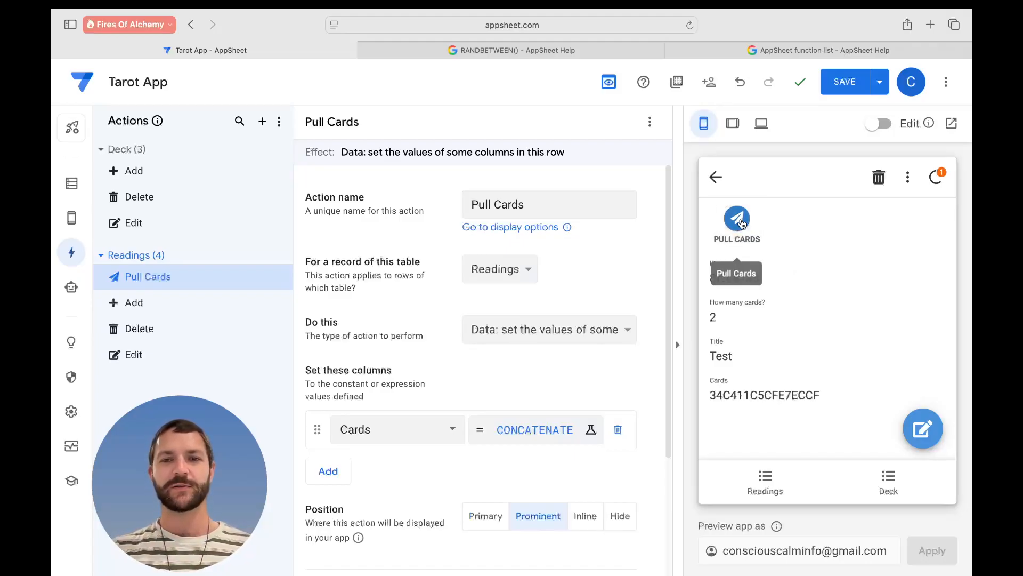
{"action": "left_click", "coordinate": [738, 222]}
{"action": "left_click", "coordinate": [739, 222]}
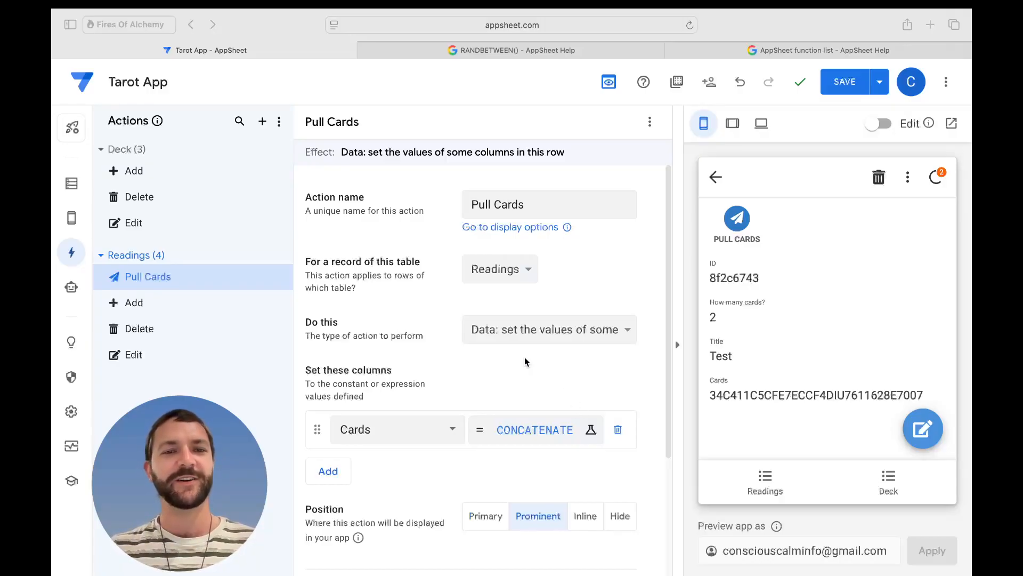
- Revise the separator text in the Cards expression, save, and test Pull Cards twice
{"action": "left_click", "coordinate": [535, 429]}
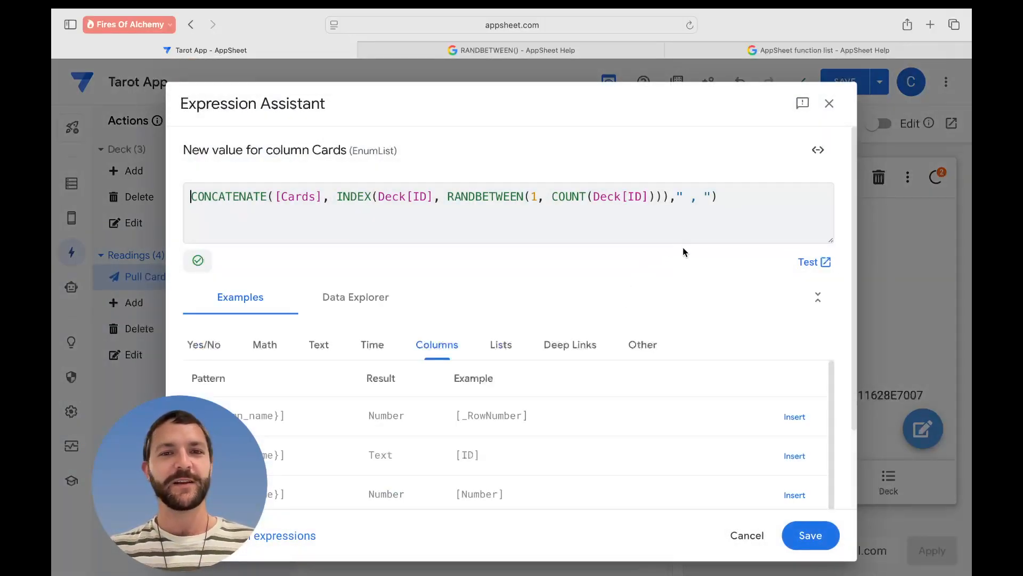
{"action": "left_click", "coordinate": [701, 214]}
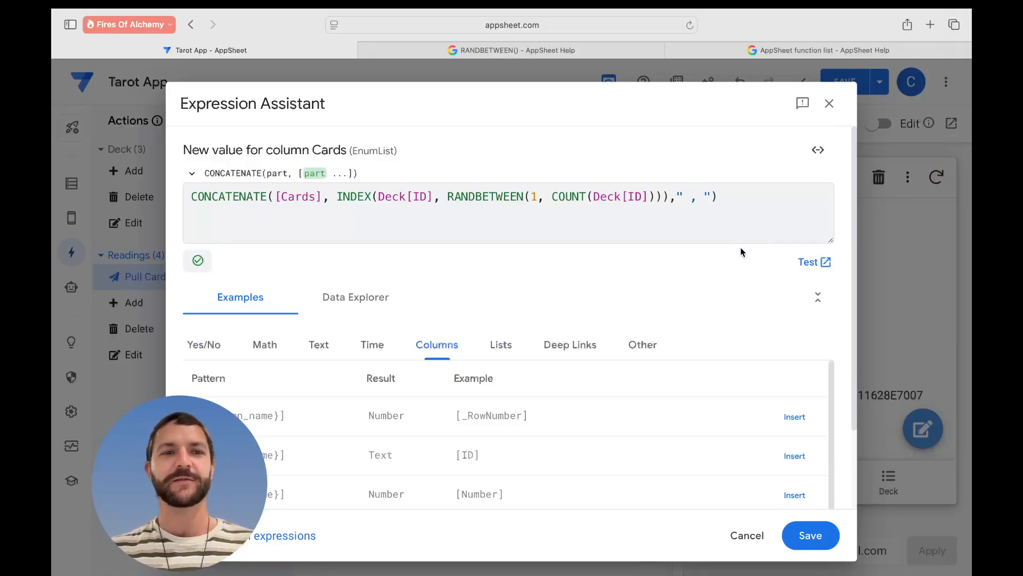
{"action": "left_click", "coordinate": [815, 535]}
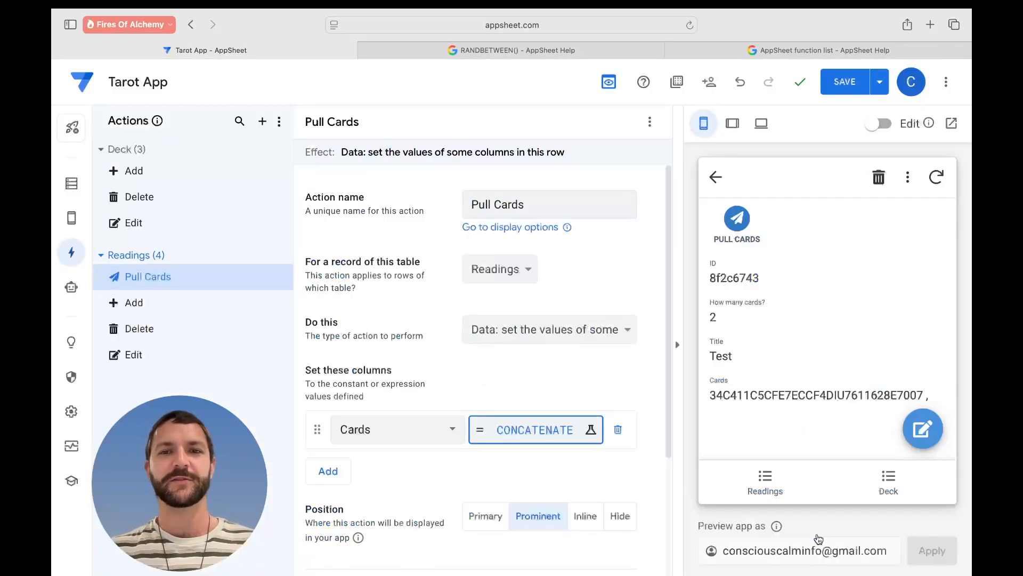
{"action": "left_click", "coordinate": [739, 223]}
{"action": "left_click", "coordinate": [736, 224]}
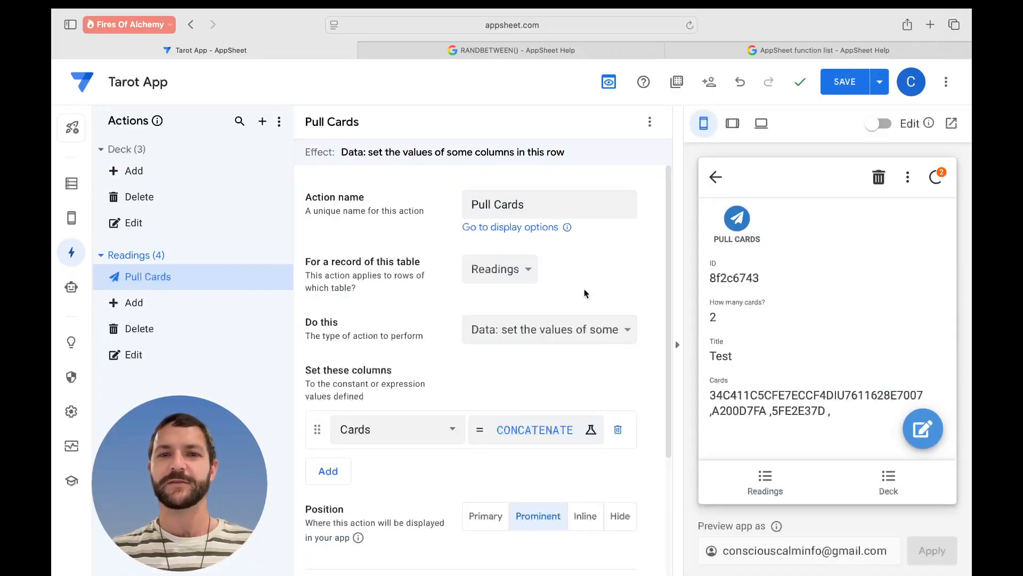
- Delete the extra space before the separator's comma, save, and pull two more cards
{"action": "left_click", "coordinate": [534, 430]}
{"action": "left_click", "coordinate": [687, 198]}
{"action": "key", "text": "BackSpace"}
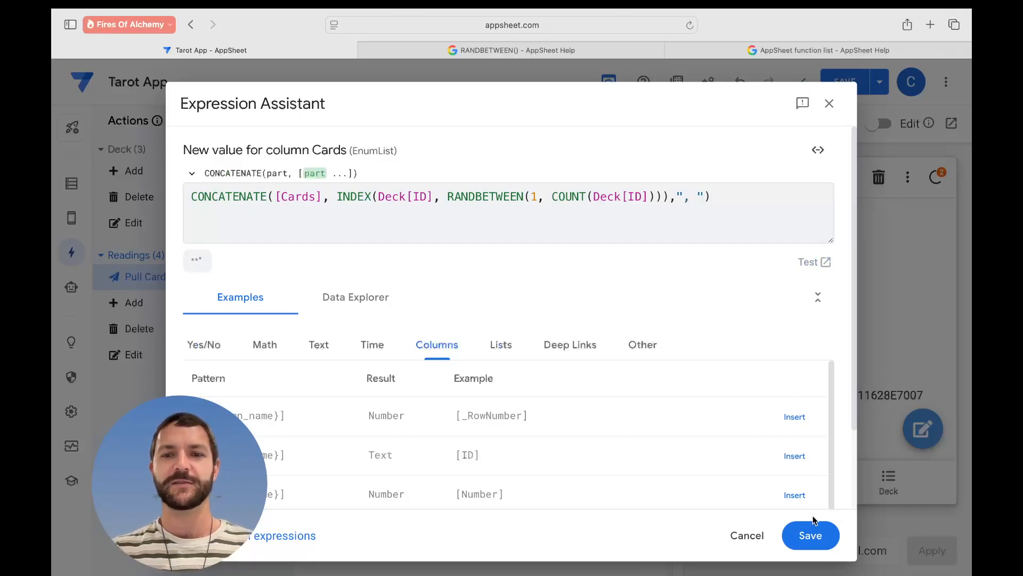
{"action": "left_click", "coordinate": [809, 534]}
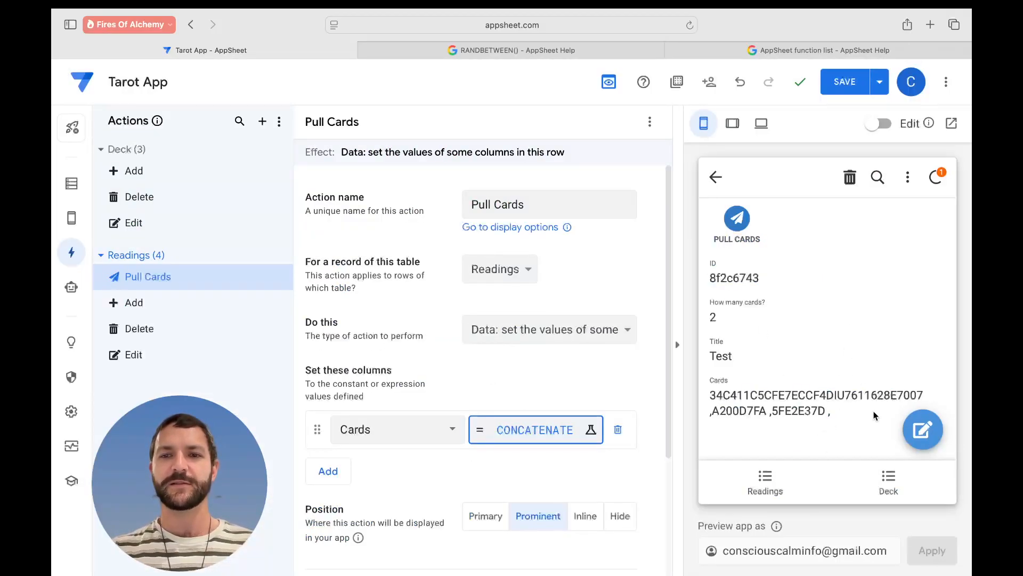
{"action": "left_click", "coordinate": [736, 218]}
{"action": "left_click", "coordinate": [736, 219]}
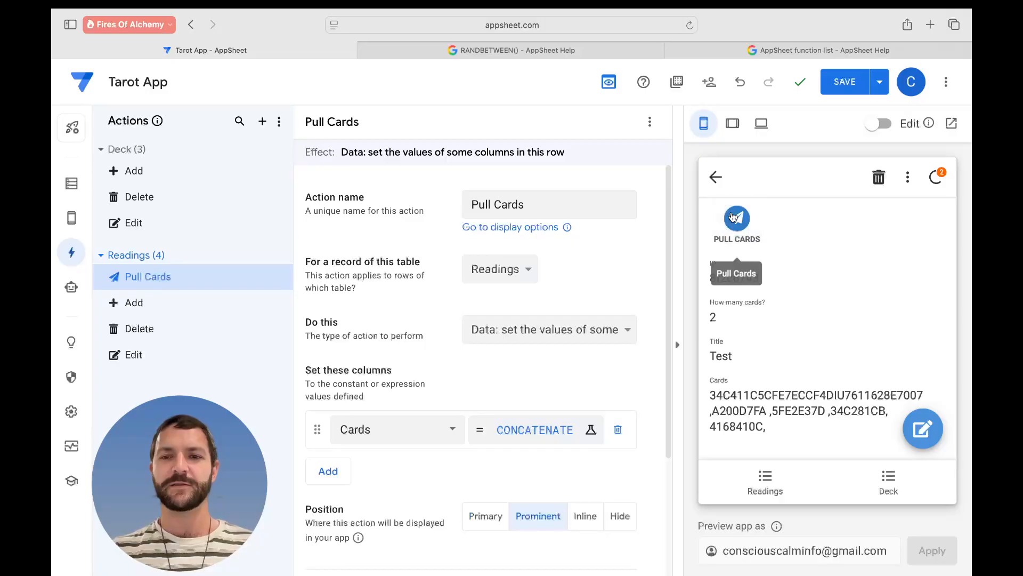
- Reset the Test reading's Cards to only King of Pentacles, save, and pull one card
{"action": "left_click", "coordinate": [915, 427]}
{"action": "scroll", "coordinate": [808, 369], "scroll_direction": "down", "scroll_amount": 3}
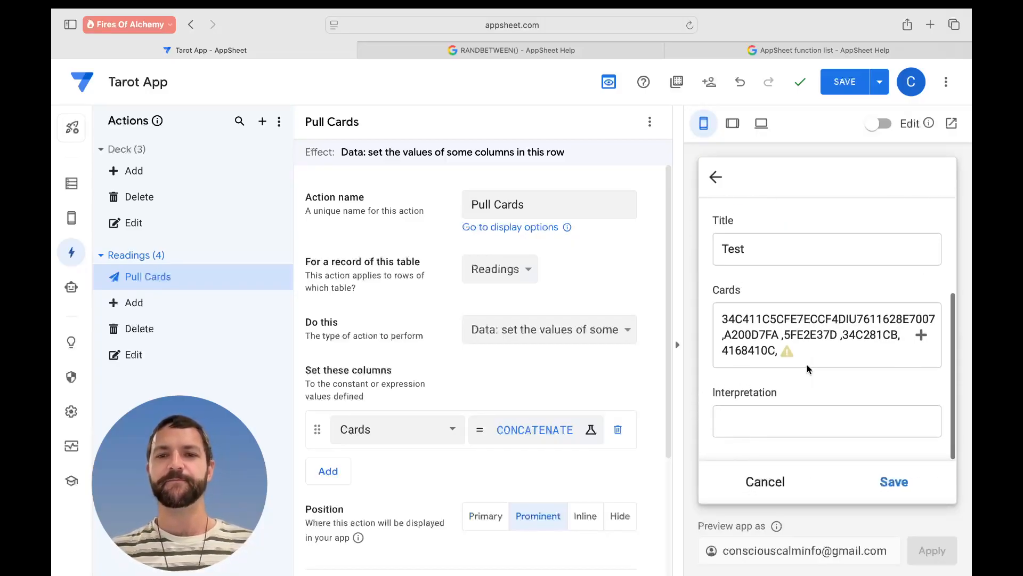
{"action": "left_click", "coordinate": [918, 334]}
{"action": "scroll", "coordinate": [761, 356], "scroll_direction": "down", "scroll_amount": 10}
{"action": "scroll", "coordinate": [761, 356], "scroll_direction": "down", "scroll_amount": 15}
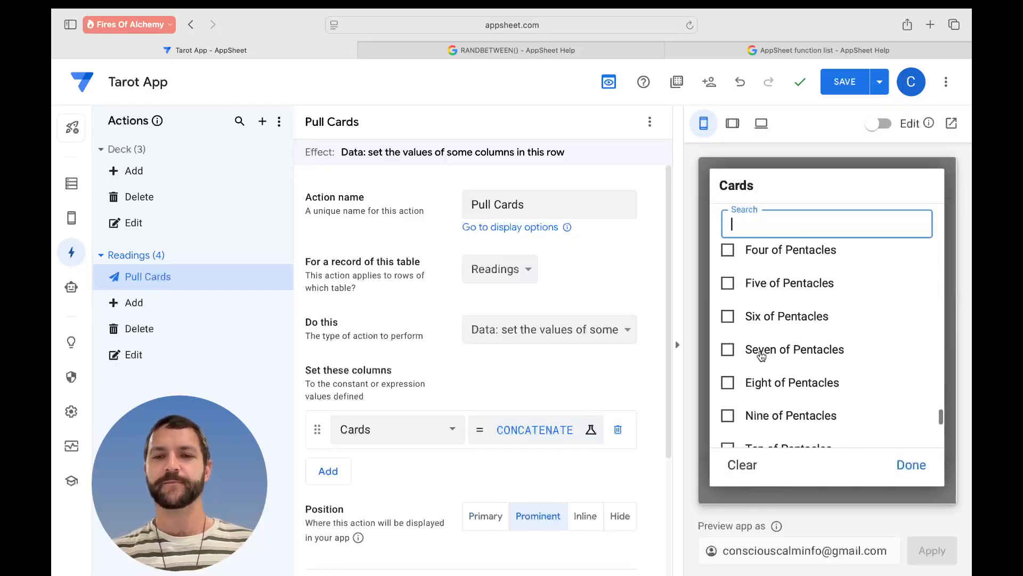
{"action": "left_click", "coordinate": [728, 393]}
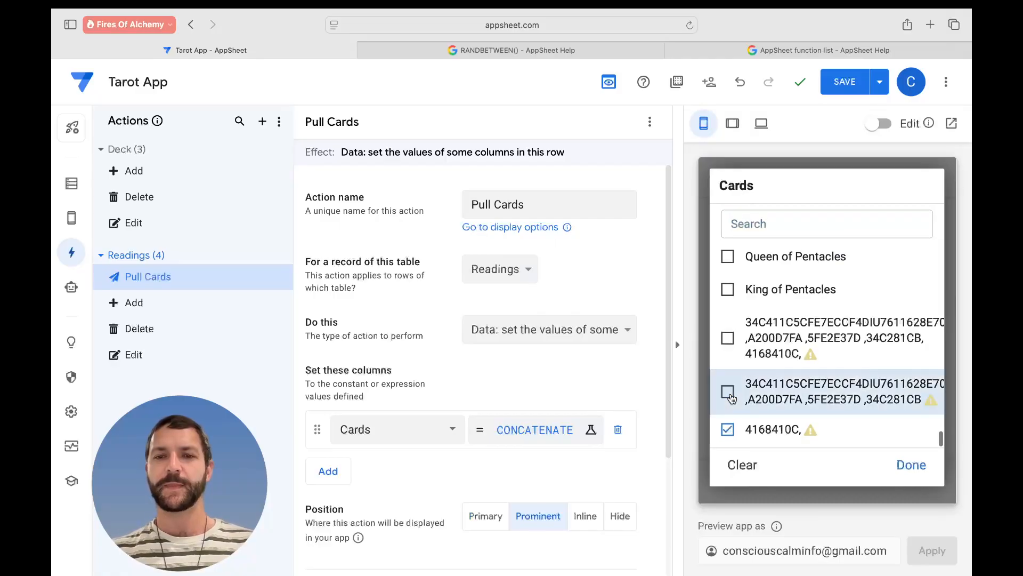
{"action": "left_click", "coordinate": [728, 430]}
{"action": "left_click", "coordinate": [727, 289]}
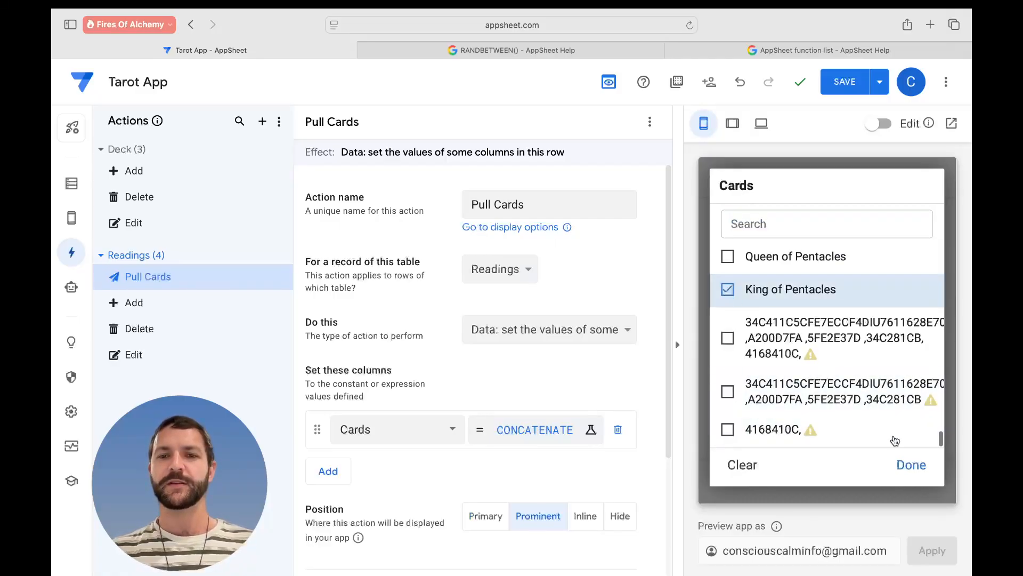
{"action": "left_click", "coordinate": [912, 464]}
{"action": "left_click", "coordinate": [900, 482]}
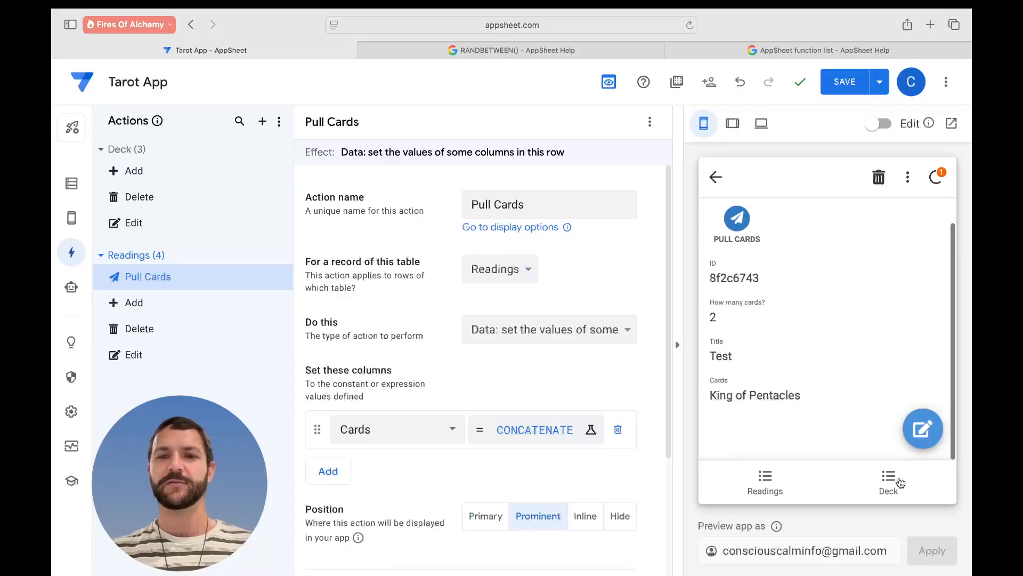
{"action": "left_click", "coordinate": [739, 226]}
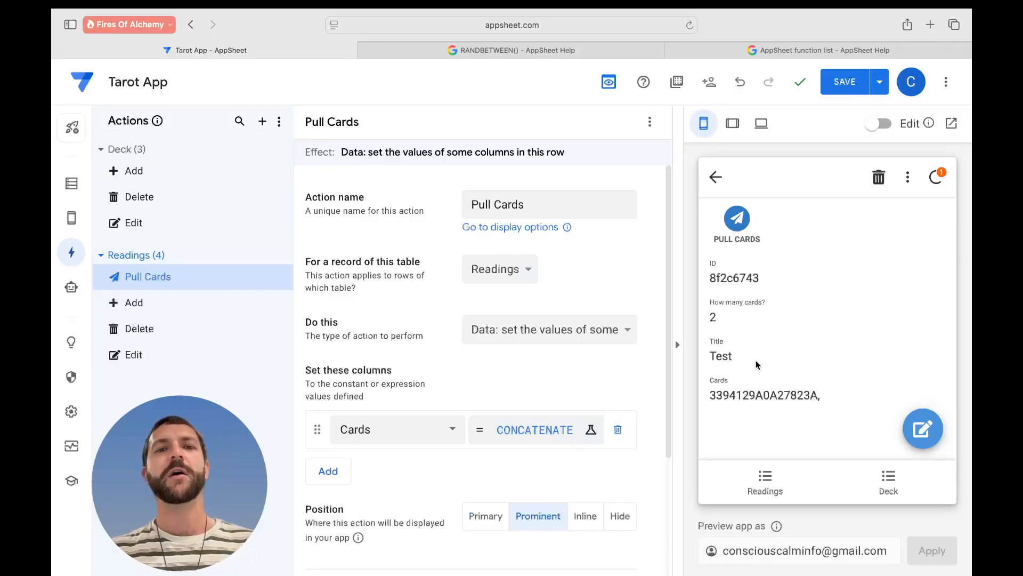
{"action": "left_click", "coordinate": [545, 426]}
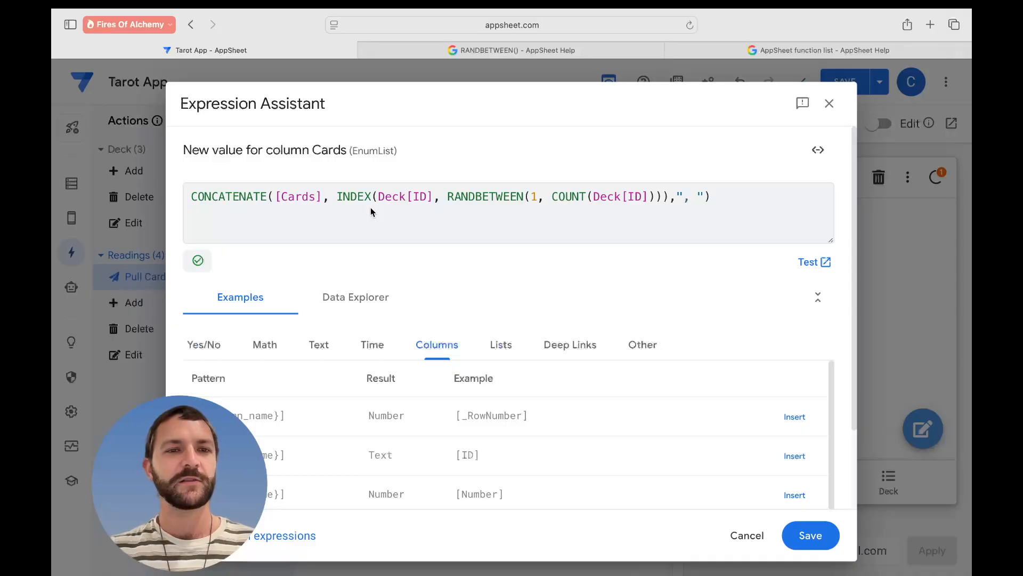
- Rewrite the expression as CONCATENATE([Cards], ", ", INDEX(...)), removing the trailing separator argument
{"action": "left_click", "coordinate": [327, 202]}
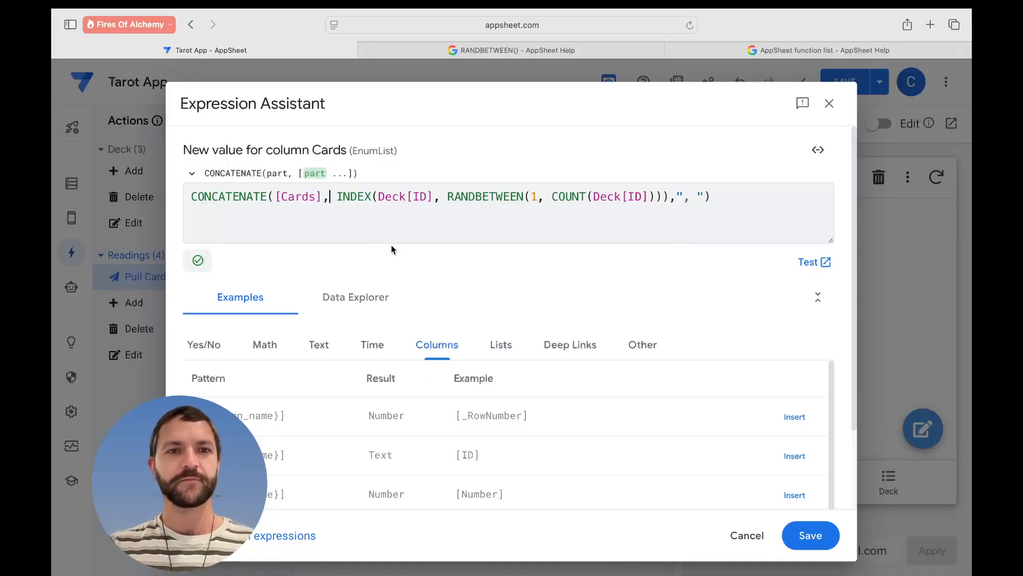
{"action": "type", "text": "\""}
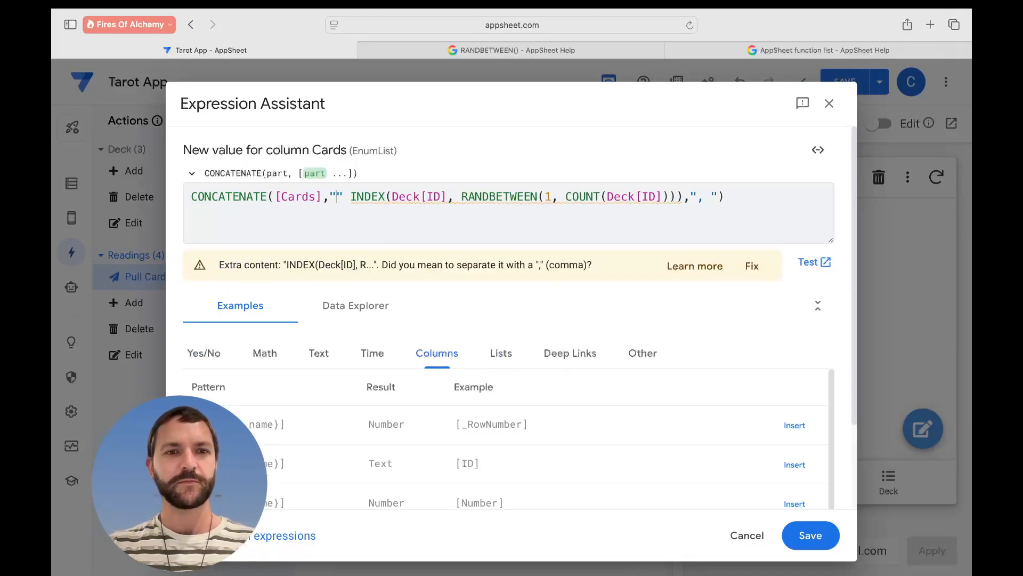
{"action": "type", "text": ", \""}
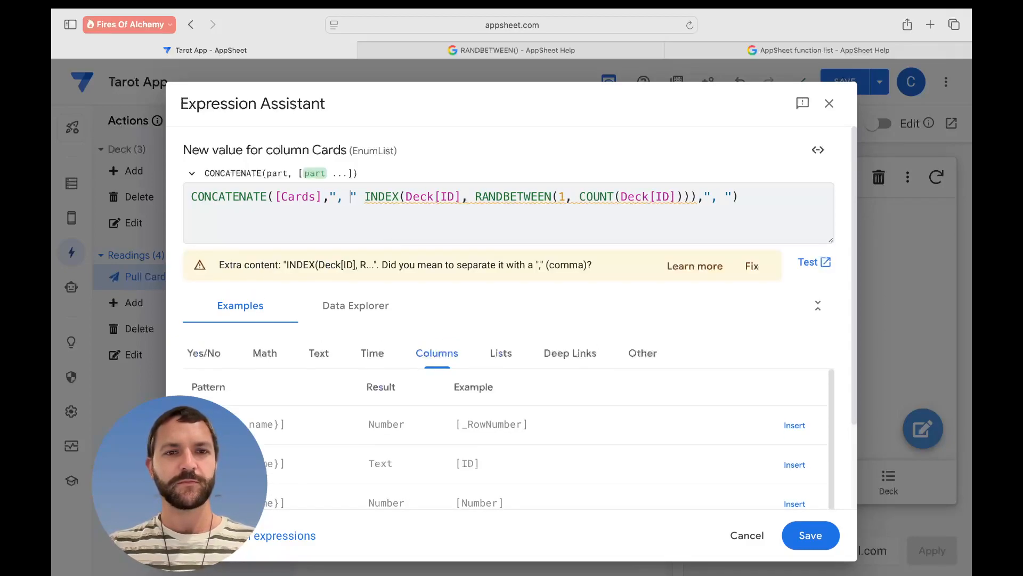
{"action": "type", "text": ","}
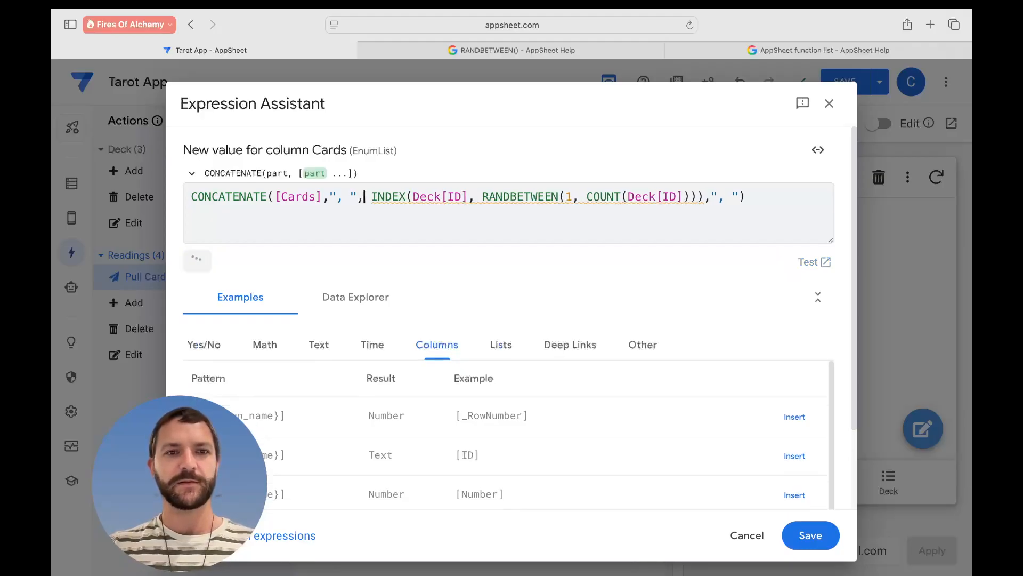
{"action": "left_click", "coordinate": [738, 197]}
{"action": "key", "text": "BackSpace"}
{"action": "key", "text": "BackSpace"}
{"action": "key", "text": "BackSpace"}
{"action": "key", "text": "BackSpace"}
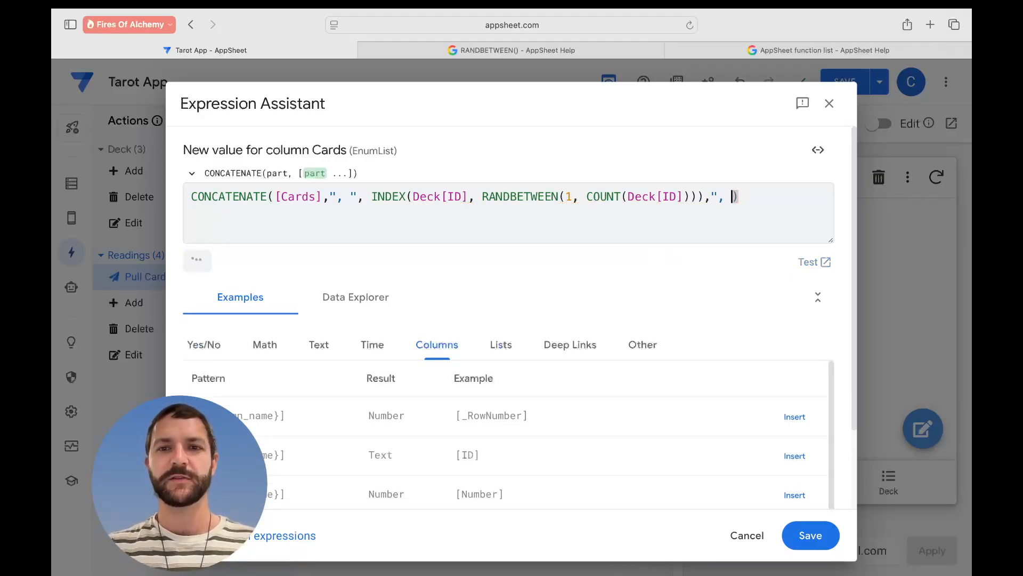
{"action": "key", "text": "BackSpace"}
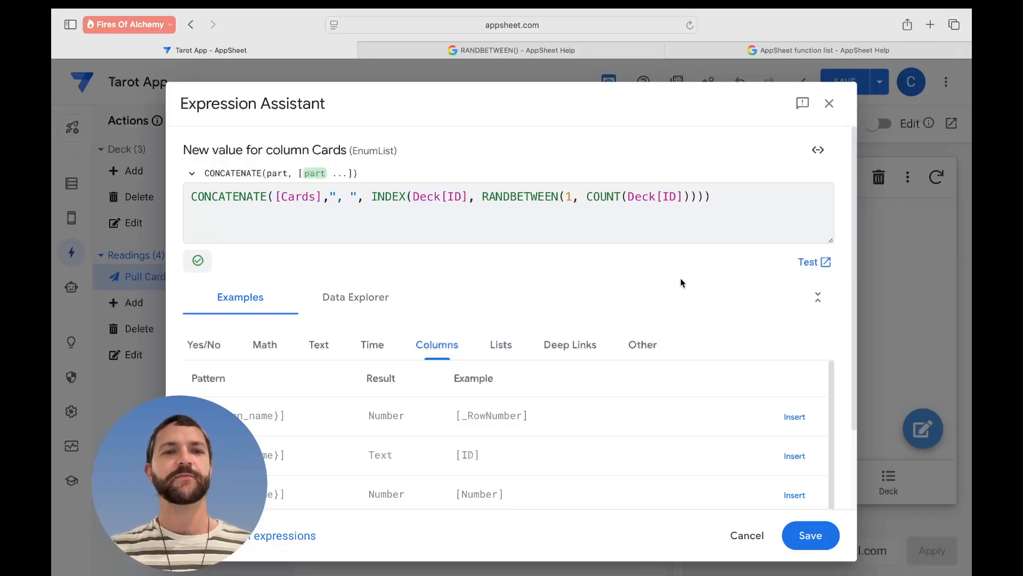
{"action": "left_click", "coordinate": [808, 533]}
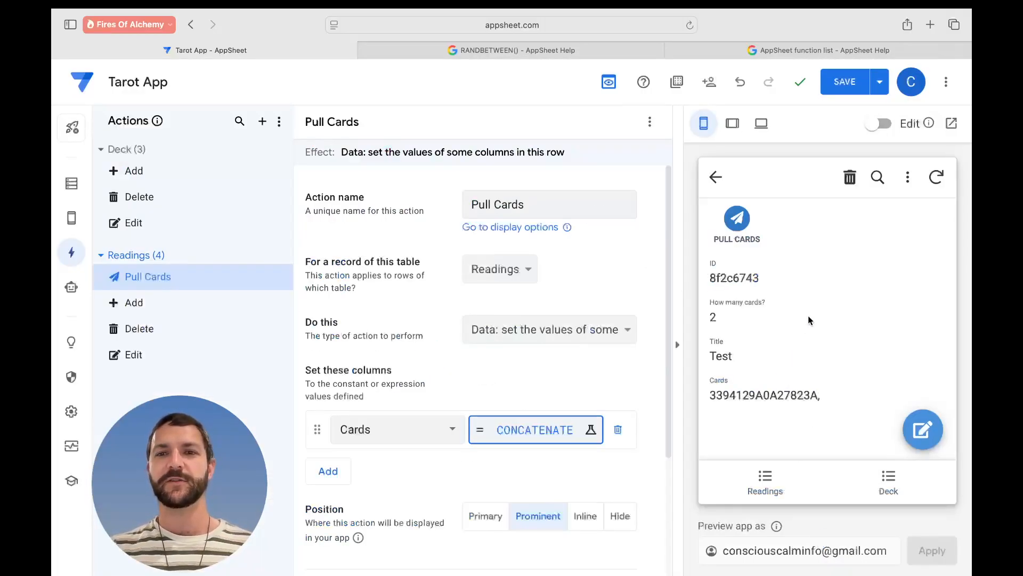
- Empty the Test reading's Cards by unchecking the 3394129A0A27823A entry and save
{"action": "left_click", "coordinate": [923, 426]}
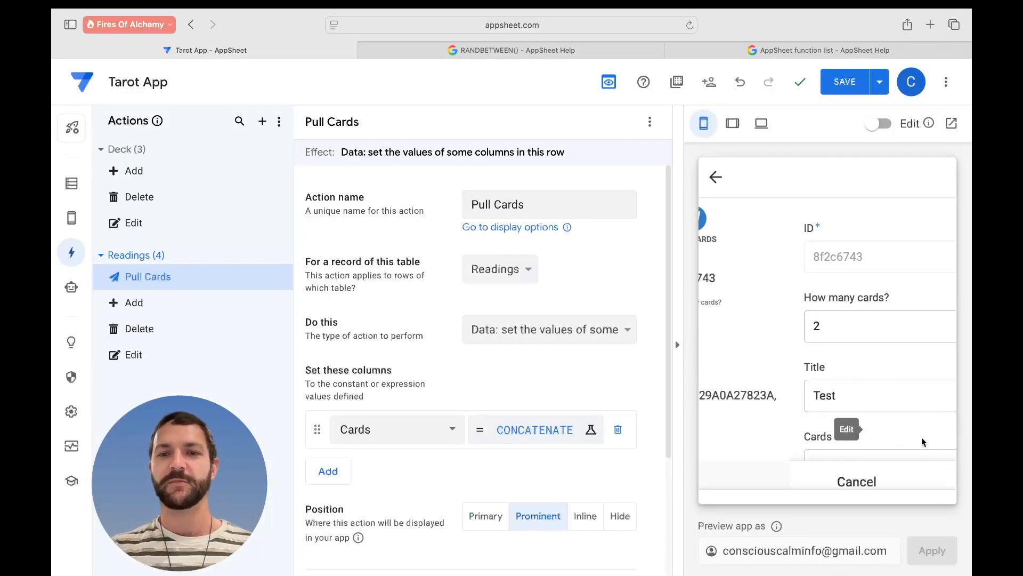
{"action": "scroll", "coordinate": [821, 389], "scroll_direction": "down", "scroll_amount": 3}
{"action": "left_click", "coordinate": [871, 366]}
{"action": "scroll", "coordinate": [757, 320], "scroll_direction": "down", "scroll_amount": 15}
{"action": "left_click", "coordinate": [728, 429]}
{"action": "left_click", "coordinate": [912, 466]}
{"action": "left_click", "coordinate": [894, 481]}
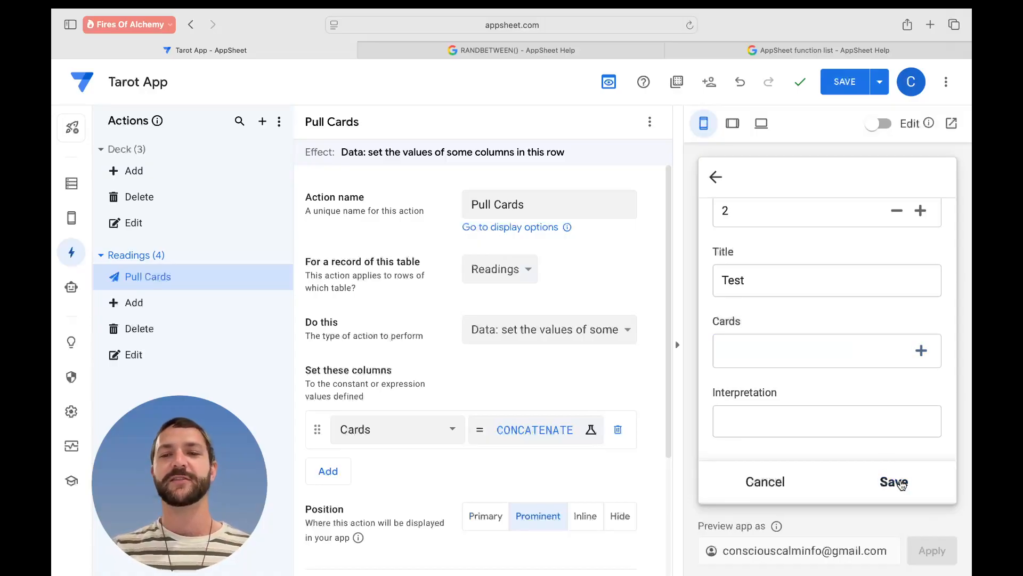
- Run Pull Cards repeatedly on the Test reading to check the appended cards
{"action": "left_click", "coordinate": [739, 245]}
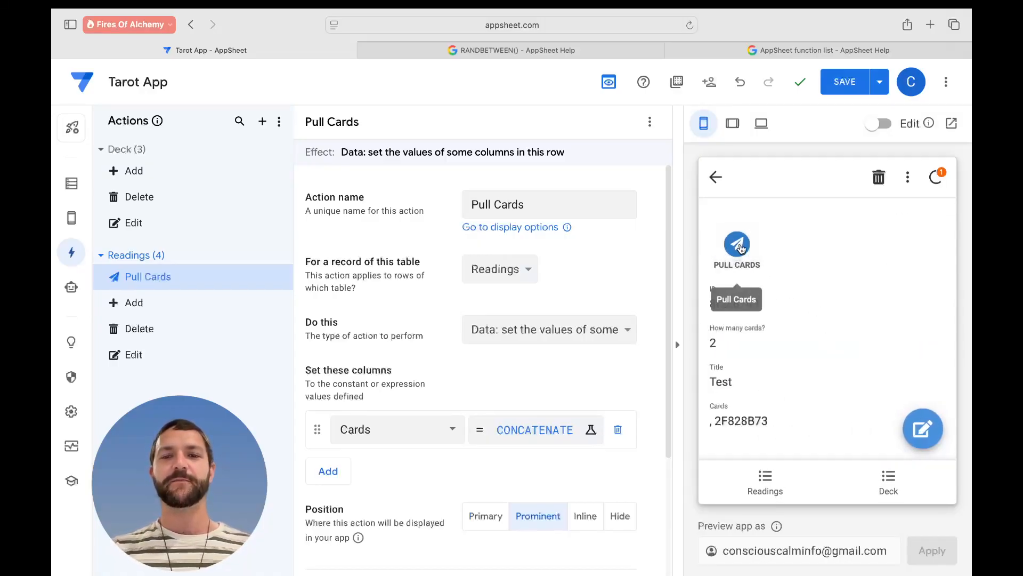
{"action": "left_click", "coordinate": [739, 245]}
{"action": "left_click", "coordinate": [925, 429]}
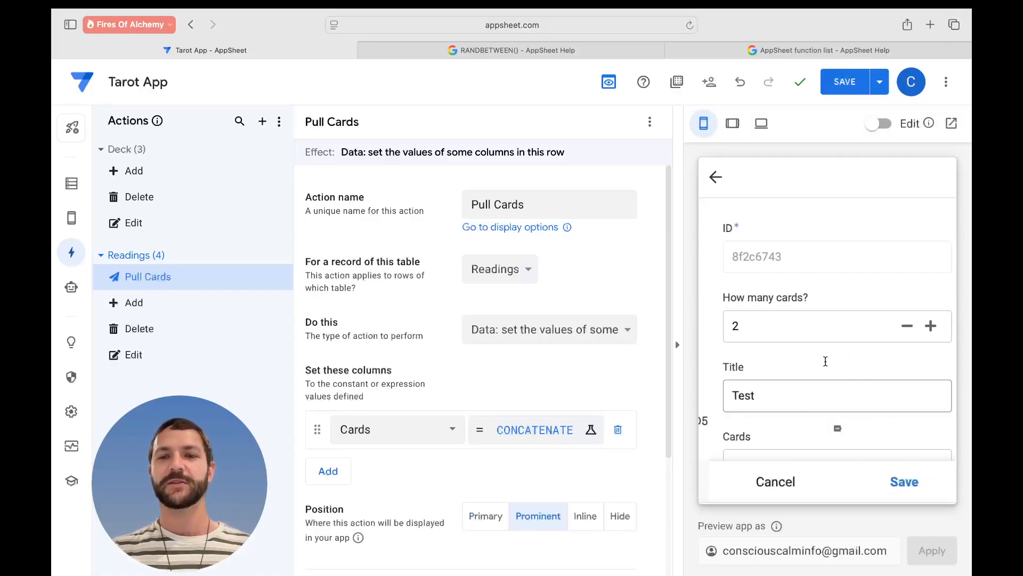
{"action": "scroll", "coordinate": [859, 363], "scroll_direction": "down", "scroll_amount": 3}
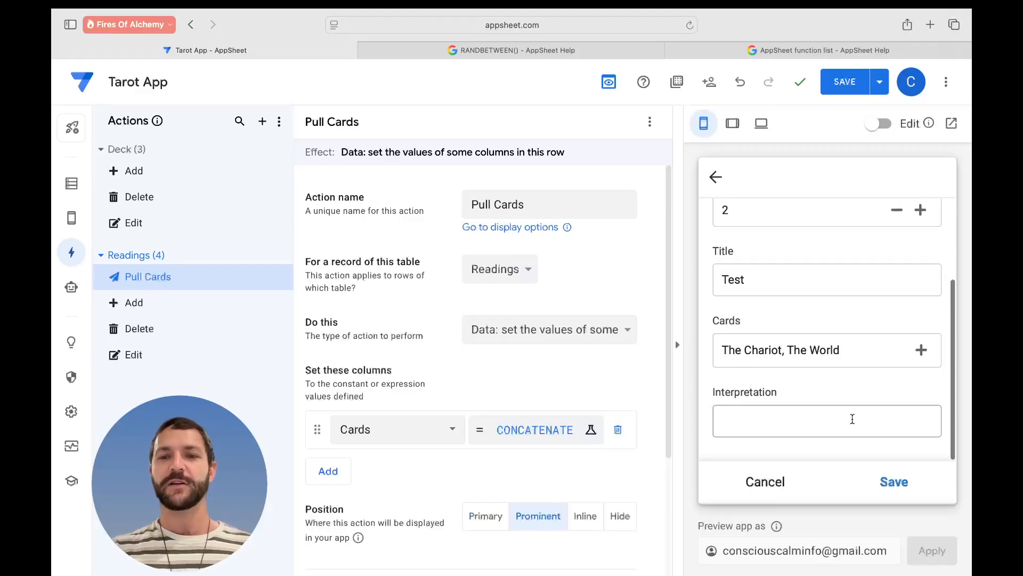
{"action": "left_click", "coordinate": [762, 482]}
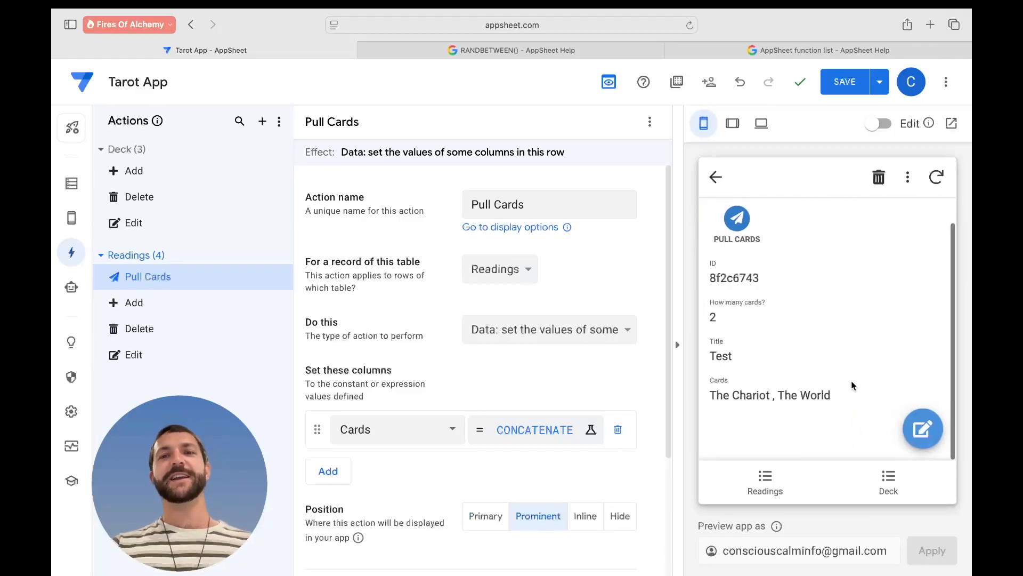
{"action": "left_click", "coordinate": [737, 218]}
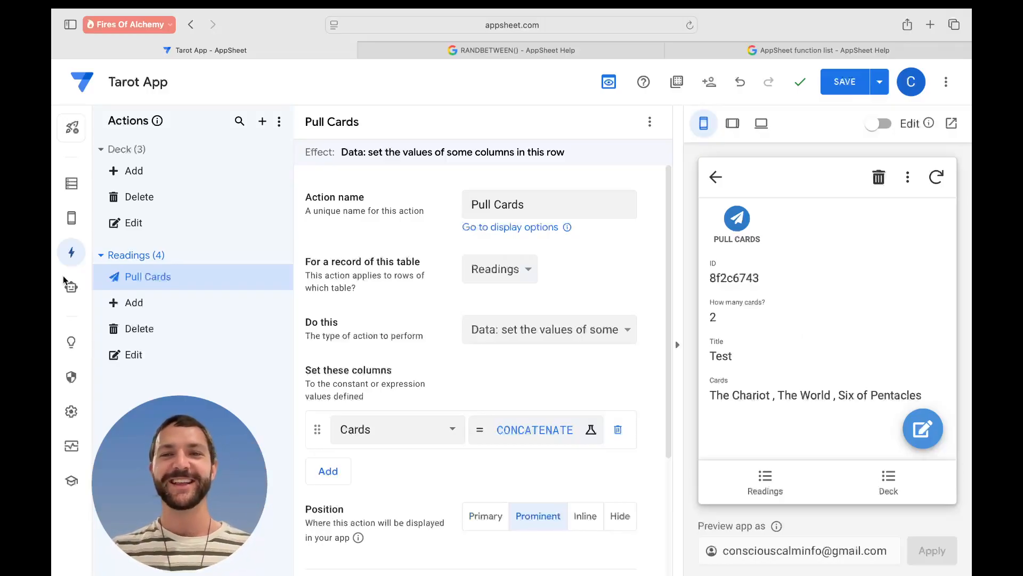
{"action": "left_click", "coordinate": [740, 218]}
{"action": "scroll", "coordinate": [806, 269], "scroll_direction": "down", "scroll_amount": 1}
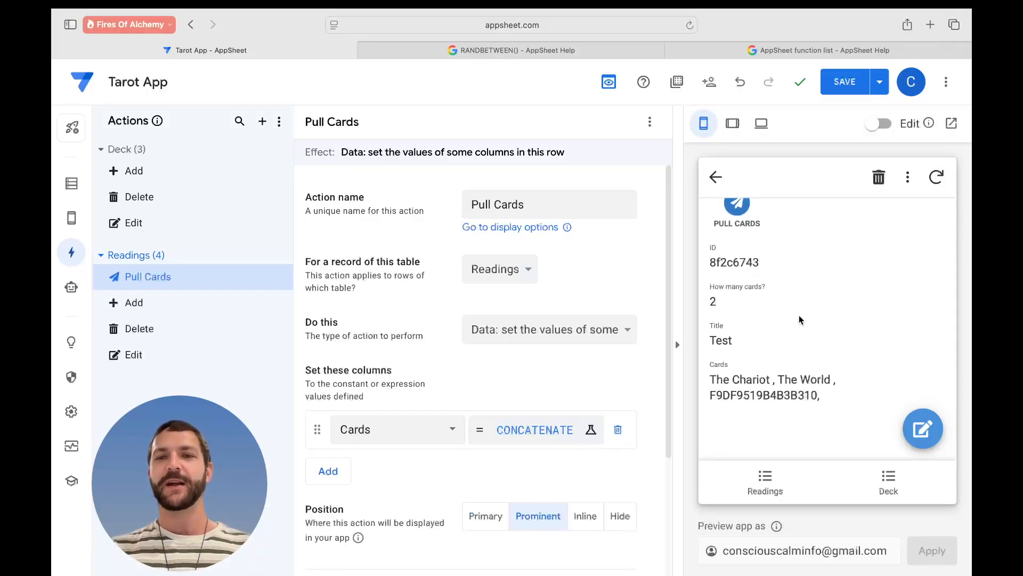
{"action": "left_click", "coordinate": [761, 224]}
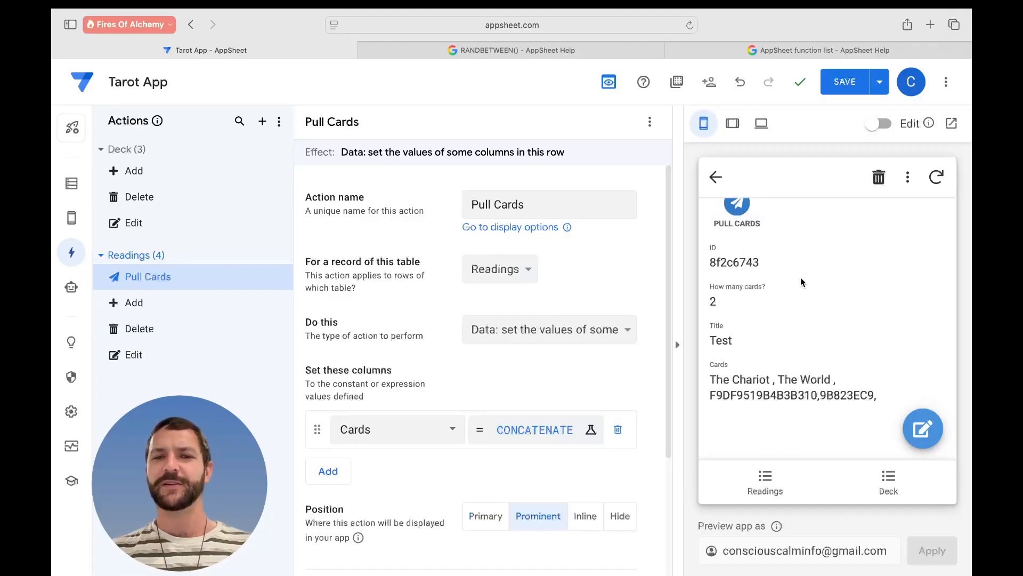
- Clear all chosen cards, select only The Magician, and save the reading
{"action": "left_click", "coordinate": [922, 428]}
{"action": "scroll", "coordinate": [800, 398], "scroll_direction": "down", "scroll_amount": 2}
{"action": "left_click", "coordinate": [804, 343]}
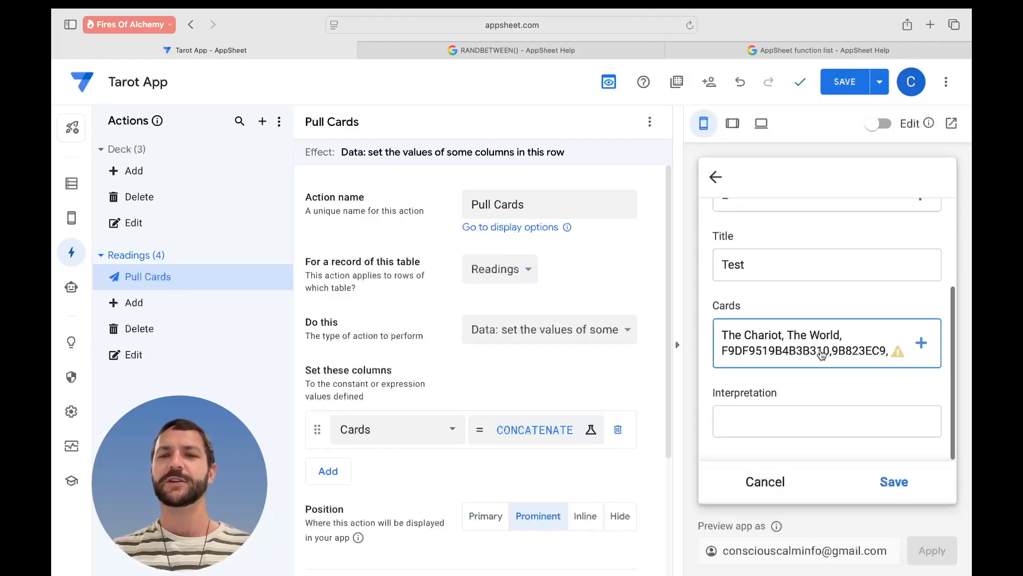
{"action": "left_click", "coordinate": [860, 344]}
{"action": "scroll", "coordinate": [775, 388], "scroll_direction": "down", "scroll_amount": 20}
{"action": "left_click", "coordinate": [746, 464]}
{"action": "left_click", "coordinate": [854, 358]}
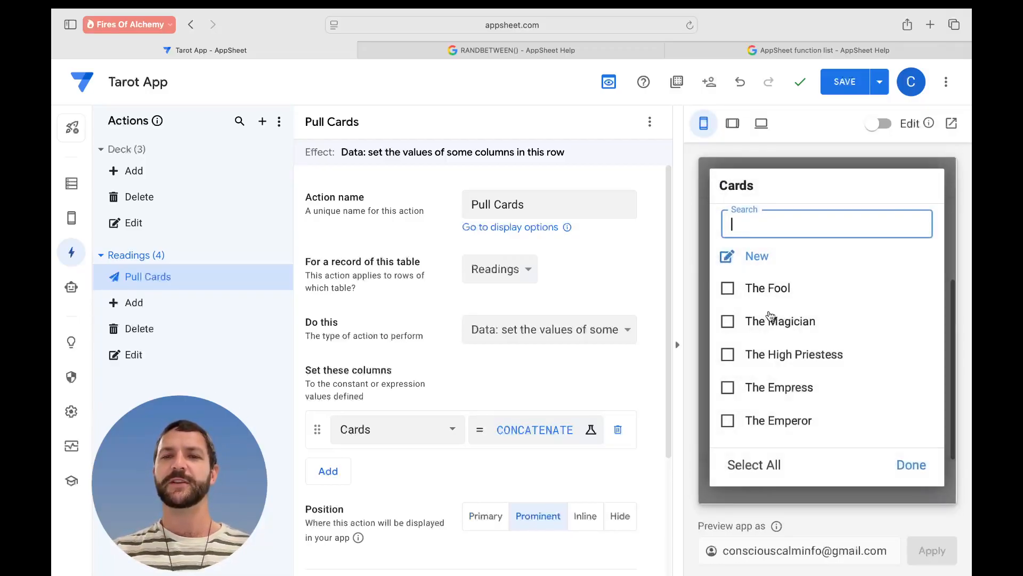
{"action": "left_click", "coordinate": [781, 319]}
{"action": "left_click", "coordinate": [918, 470]}
{"action": "left_click", "coordinate": [894, 481]}
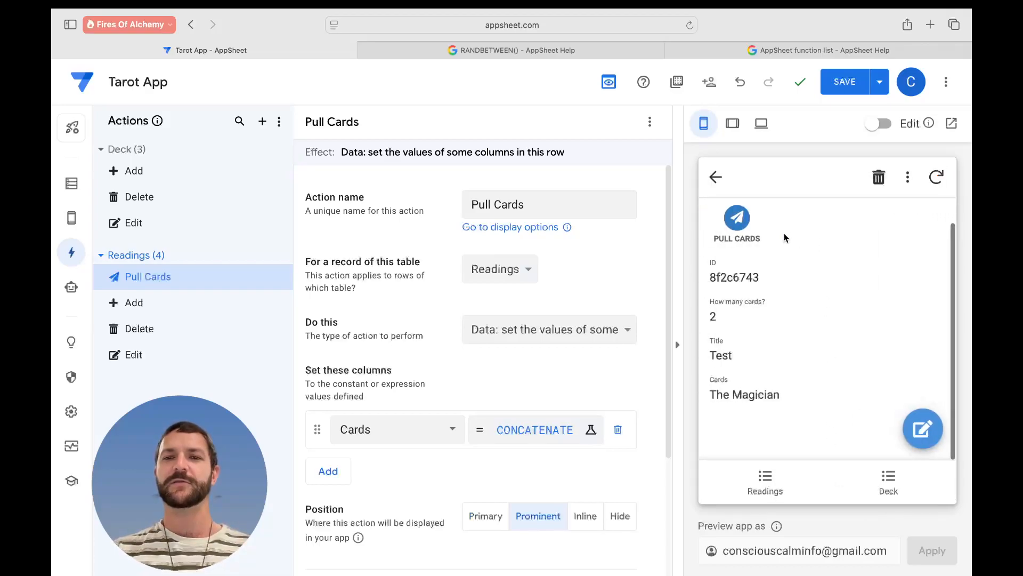
- Pull a card, save the app, then uncheck the stray ID so the reading's Cards is empty
{"action": "left_click", "coordinate": [738, 220]}
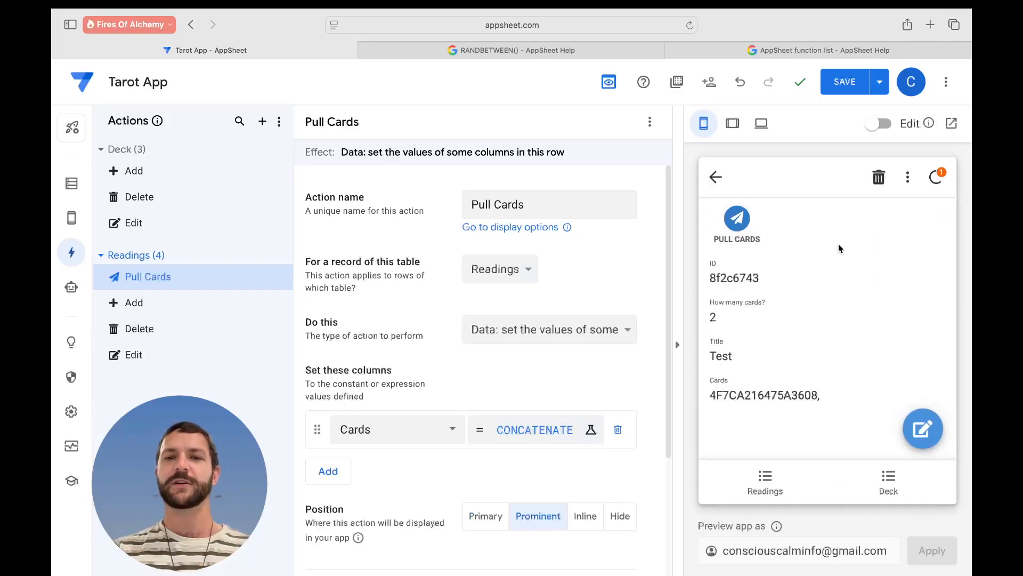
{"action": "left_click", "coordinate": [846, 87]}
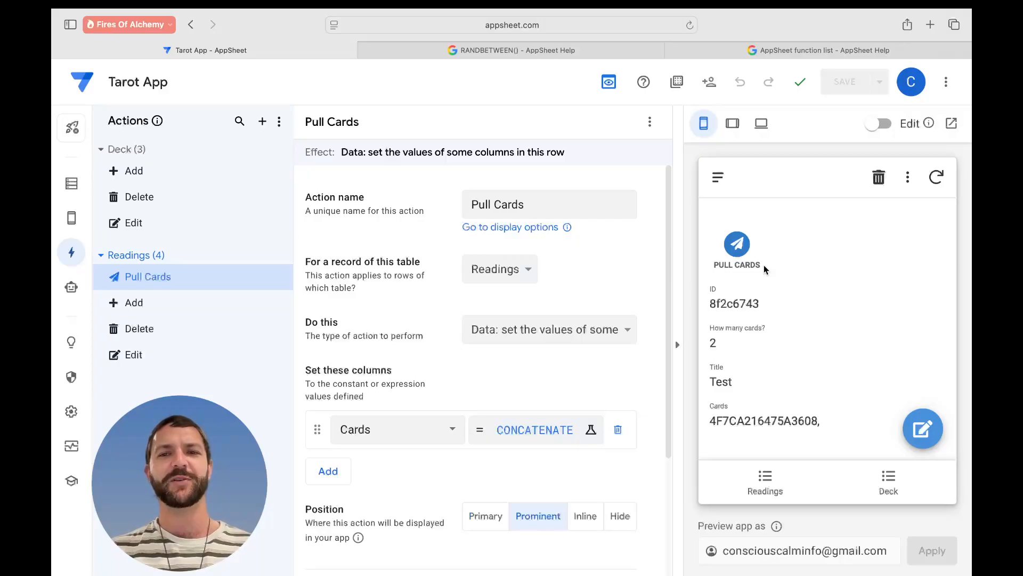
{"action": "left_click", "coordinate": [923, 428]}
{"action": "scroll", "coordinate": [793, 359], "scroll_direction": "down", "scroll_amount": 3}
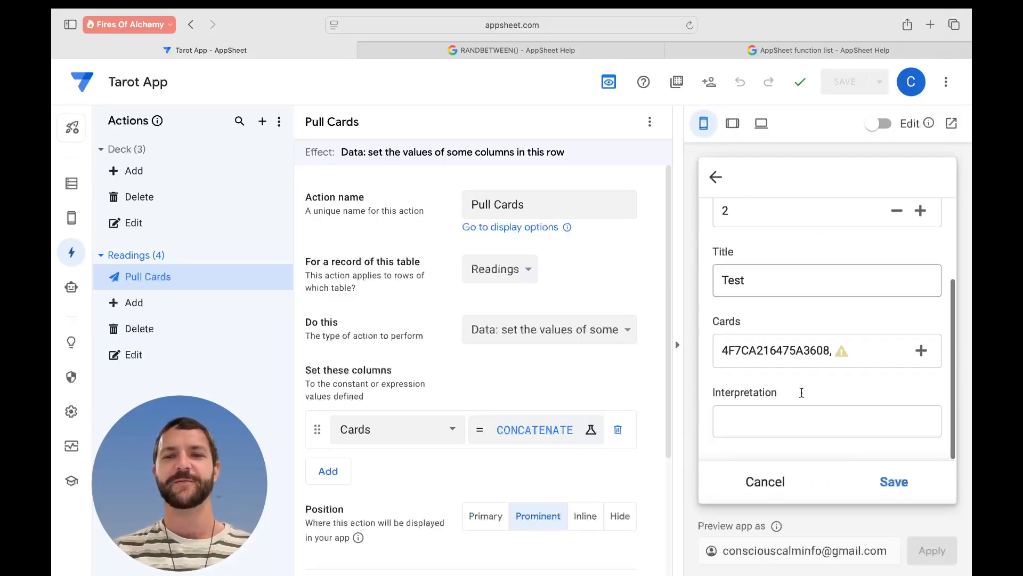
{"action": "left_click", "coordinate": [787, 363]}
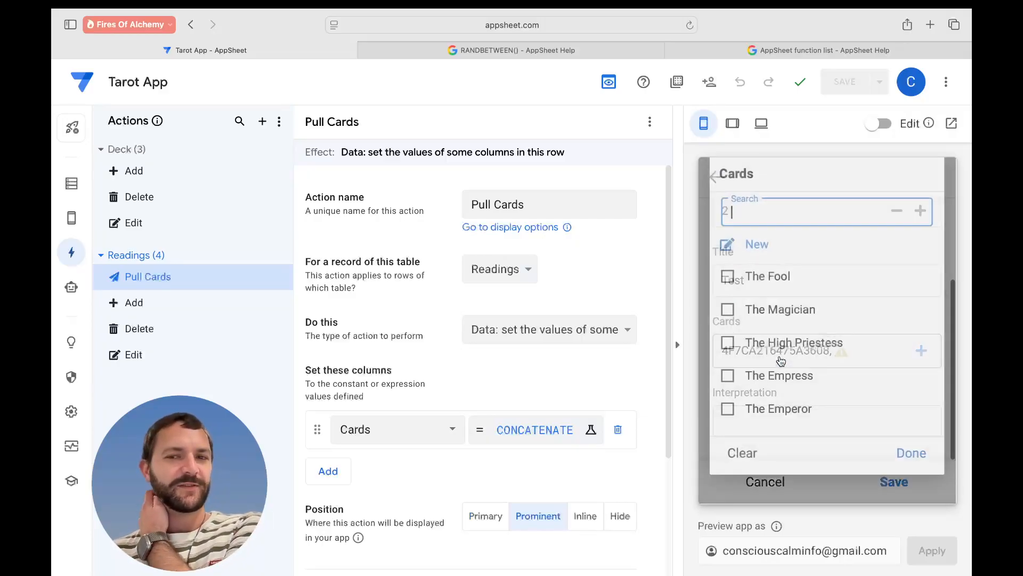
{"action": "scroll", "coordinate": [766, 422], "scroll_direction": "down", "scroll_amount": 20}
{"action": "left_click", "coordinate": [731, 430]}
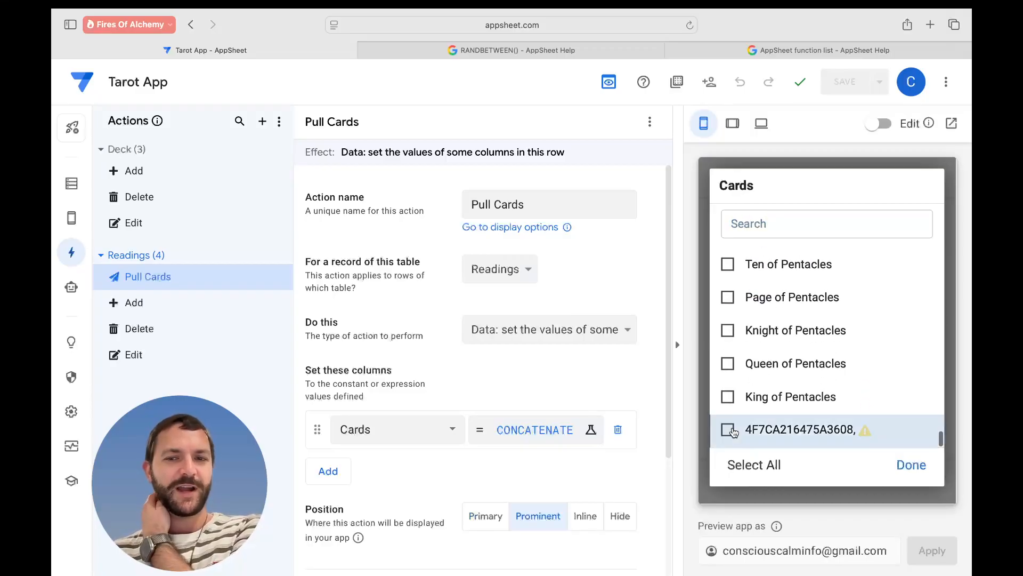
{"action": "left_click", "coordinate": [912, 465]}
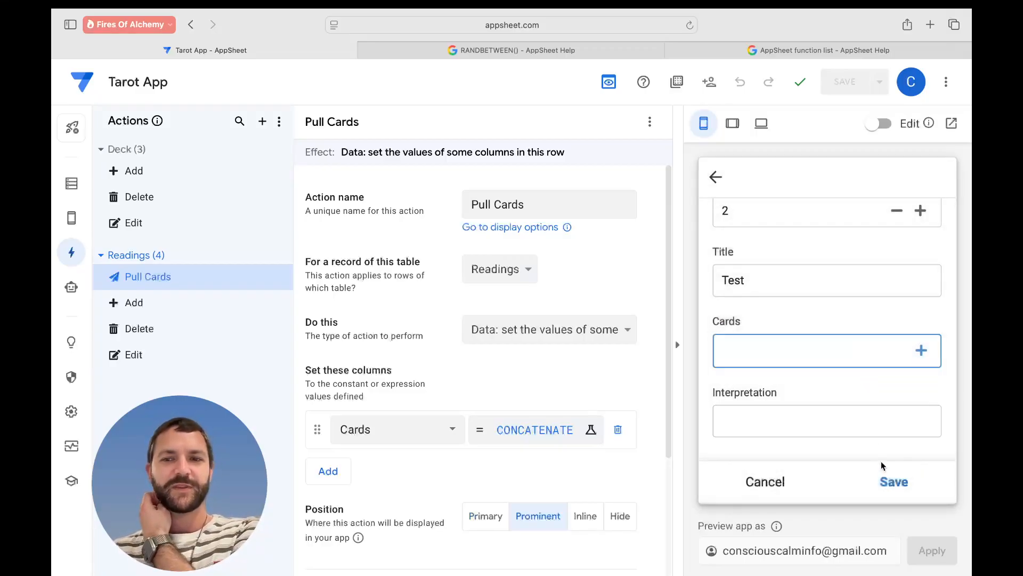
{"action": "left_click", "coordinate": [883, 481]}
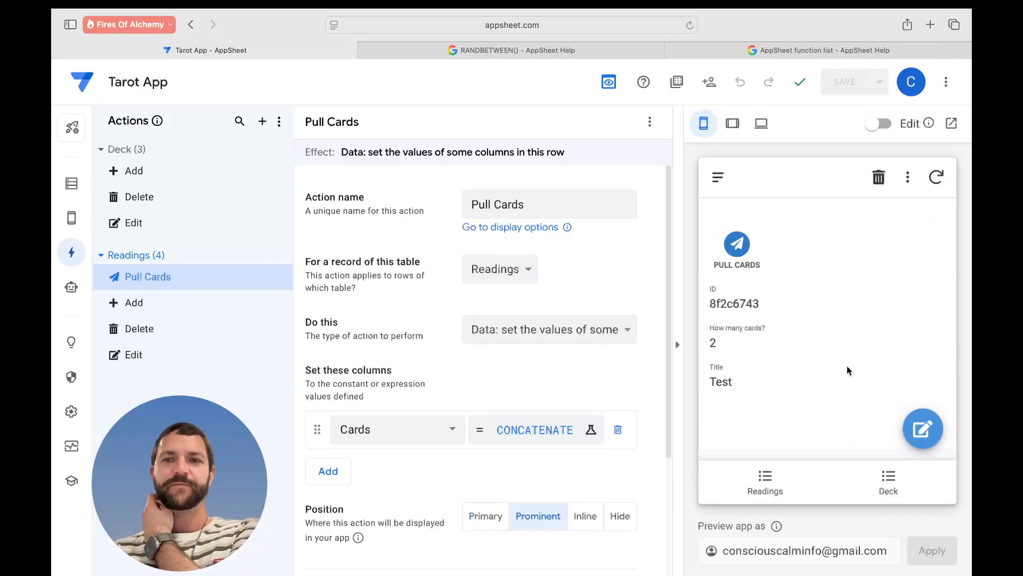
- Pull two cards, giving Cards of Knight of Cups, A753208D, 628E7007
{"action": "scroll", "coordinate": [828, 260], "scroll_direction": "down", "scroll_amount": 1}
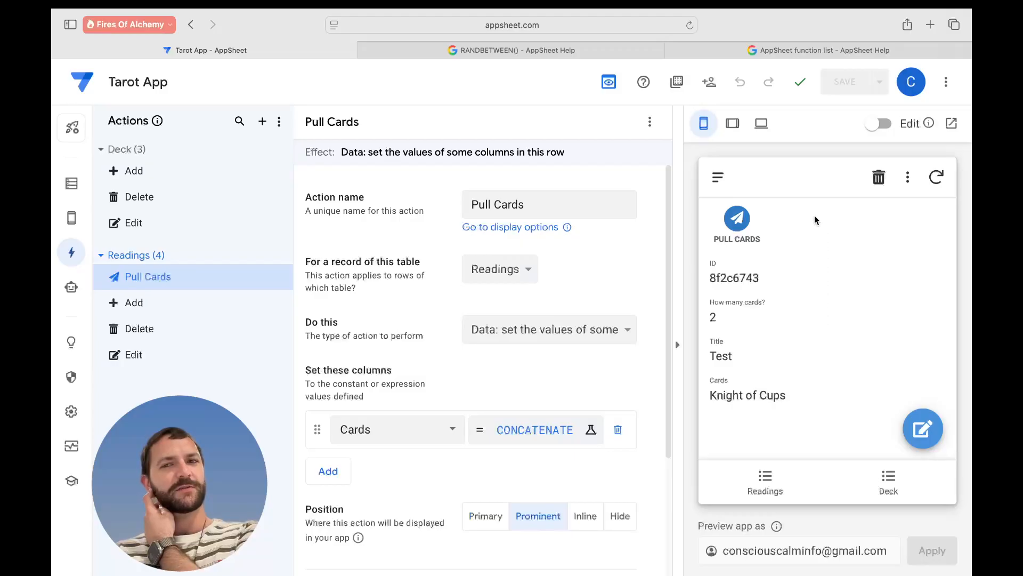
{"action": "left_click", "coordinate": [737, 219]}
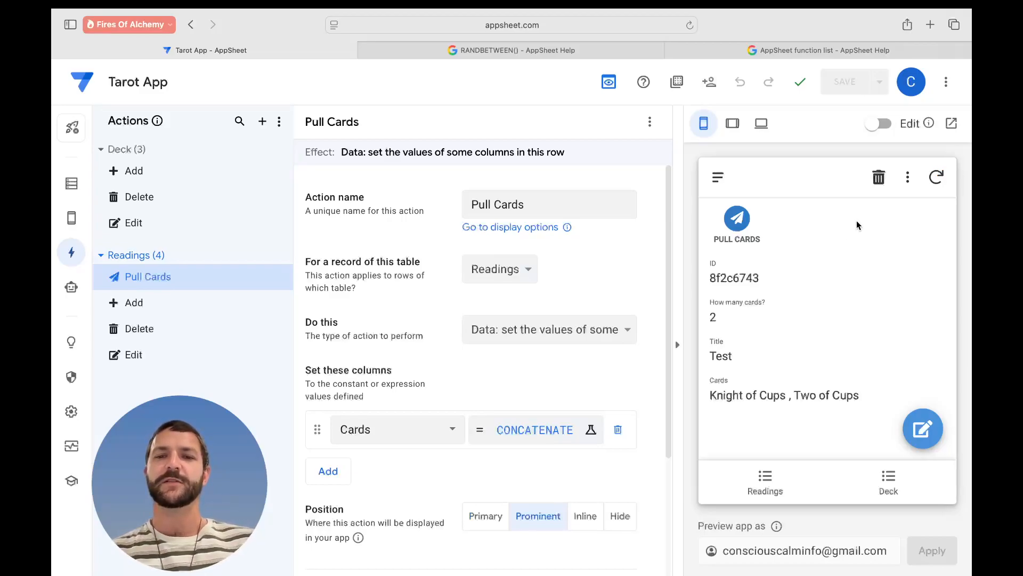
{"action": "left_click", "coordinate": [737, 218]}
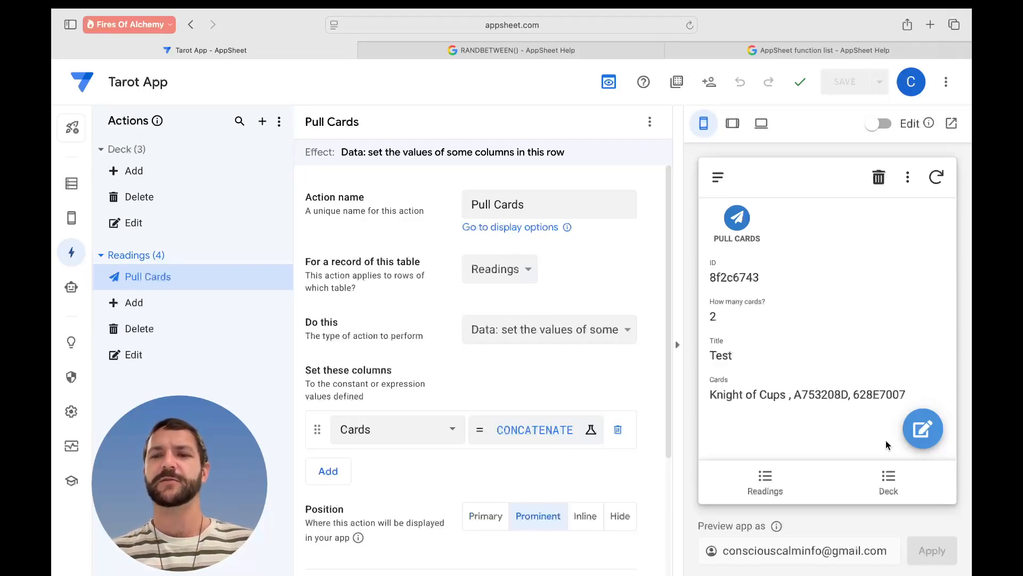
- Pull four more cards into the Test reading, then sync the preview's pending changes
{"action": "left_click", "coordinate": [922, 428]}
{"action": "scroll", "coordinate": [853, 409], "scroll_direction": "down", "scroll_amount": 5}
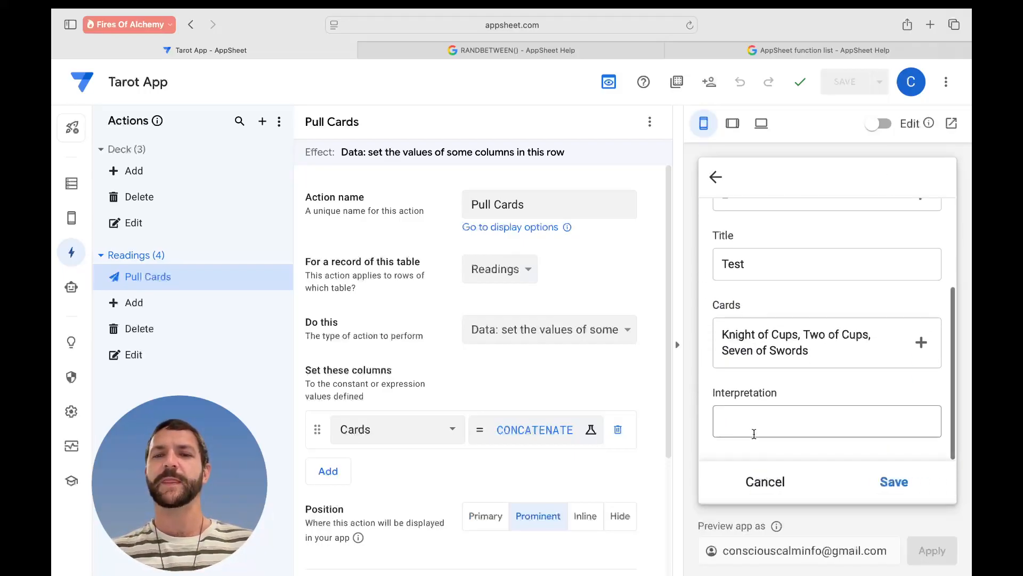
{"action": "left_click", "coordinate": [756, 481]}
{"action": "scroll", "coordinate": [810, 329], "scroll_direction": "down", "scroll_amount": 1}
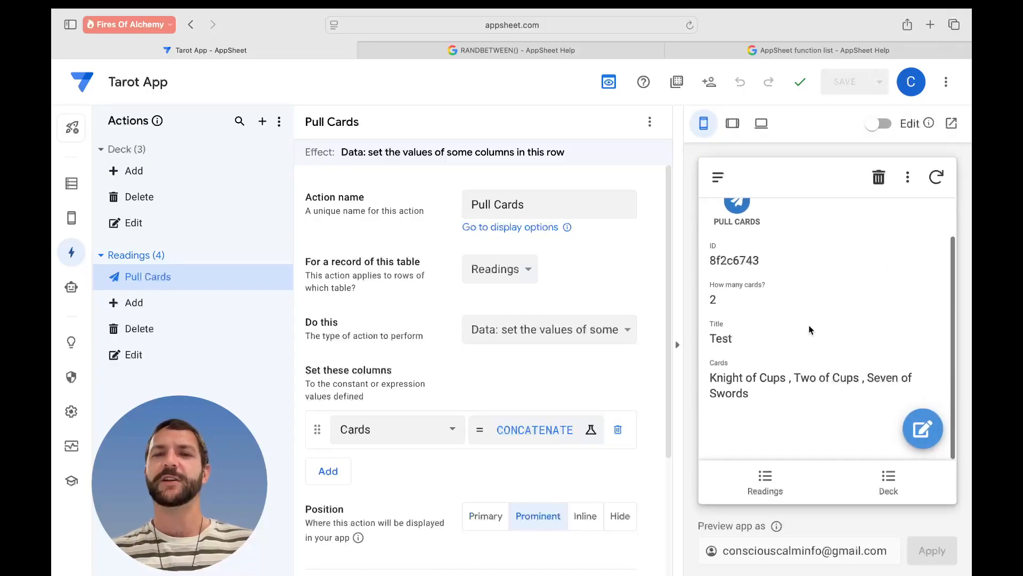
{"action": "left_click", "coordinate": [747, 210]}
{"action": "left_click", "coordinate": [746, 210]}
{"action": "left_click", "coordinate": [746, 210]}
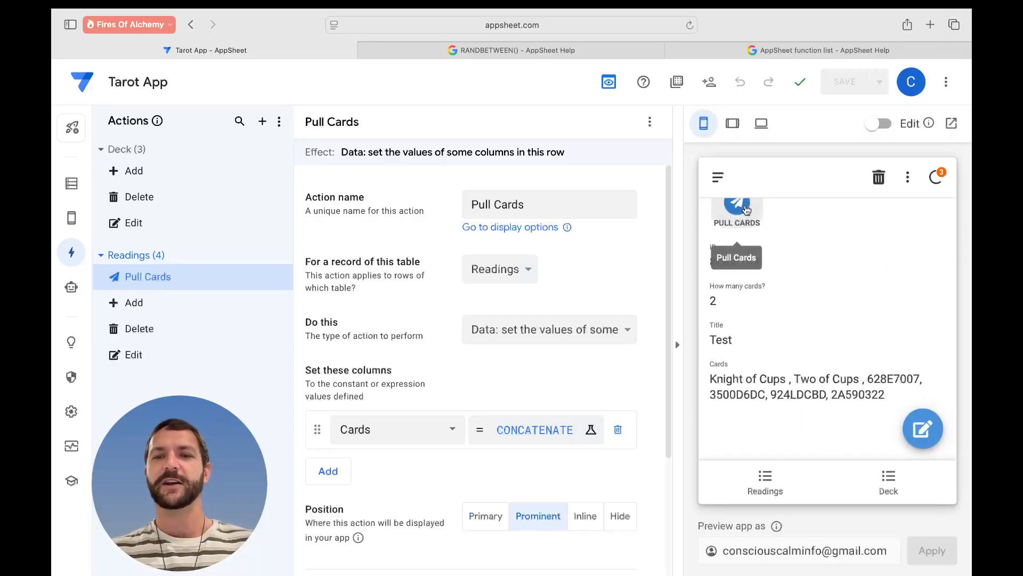
{"action": "left_click", "coordinate": [747, 210]}
{"action": "left_click", "coordinate": [747, 210]}
{"action": "left_click", "coordinate": [747, 210]}
{"action": "scroll", "coordinate": [842, 311], "scroll_direction": "down", "scroll_amount": 1}
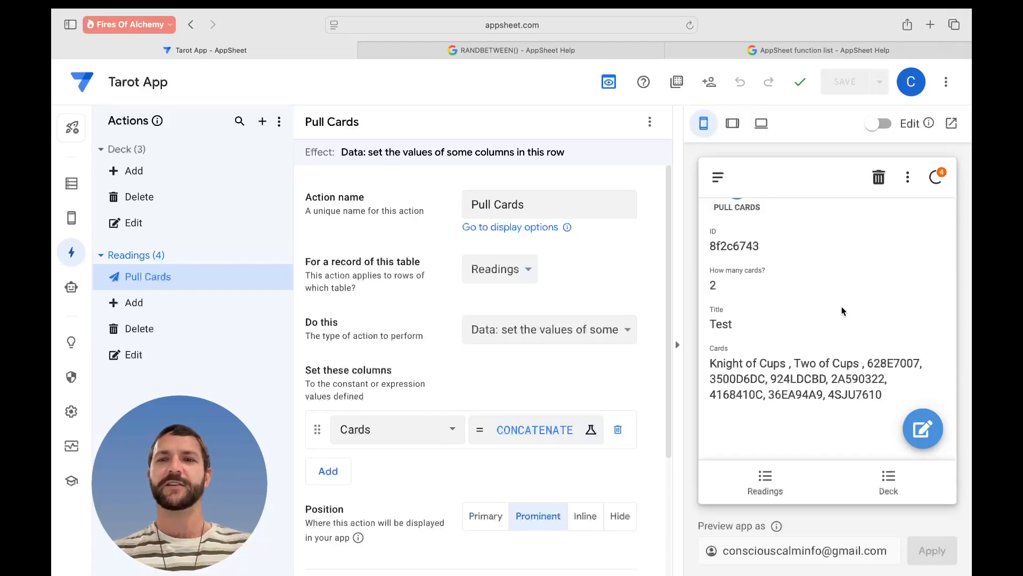
{"action": "left_click", "coordinate": [936, 177]}
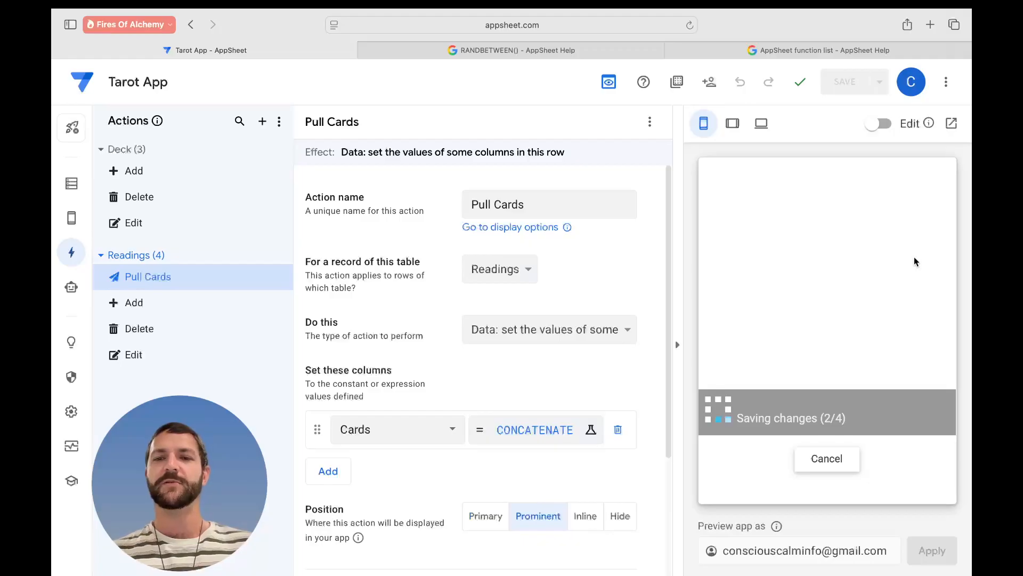